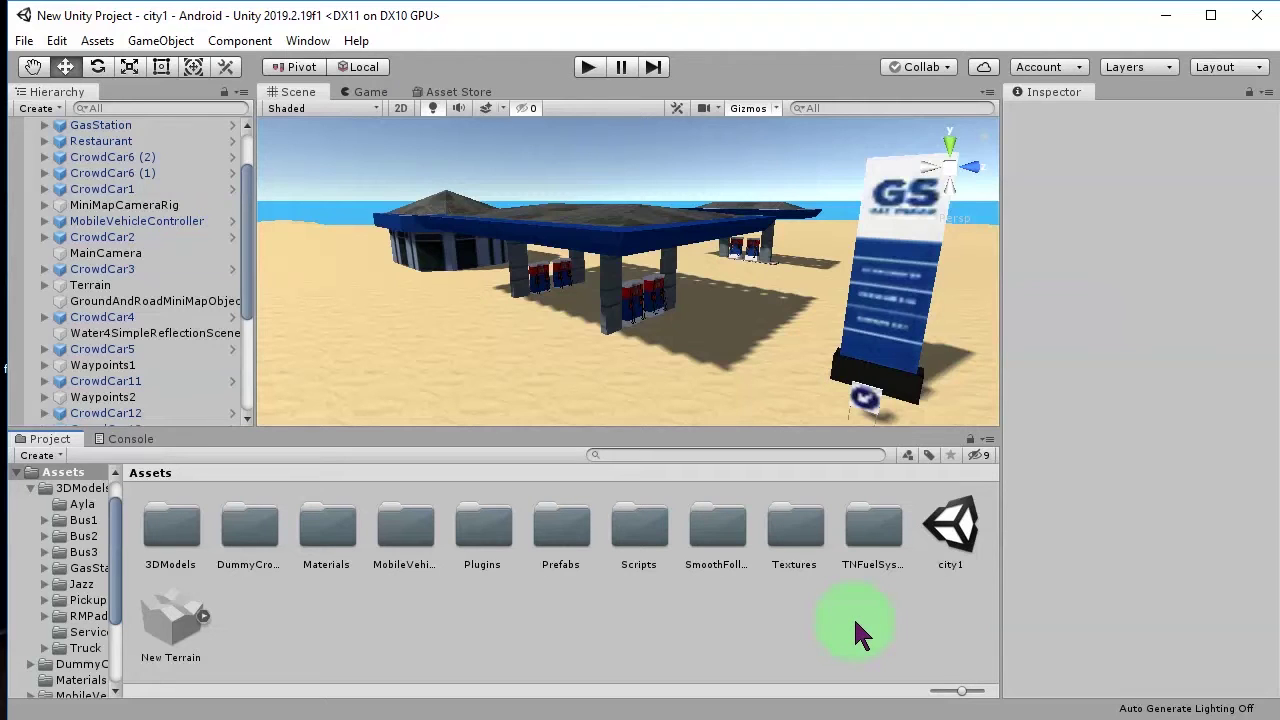
- Open the MobileVehicleController prefab in prefab mode
scroll(429, 271, "down", 6)
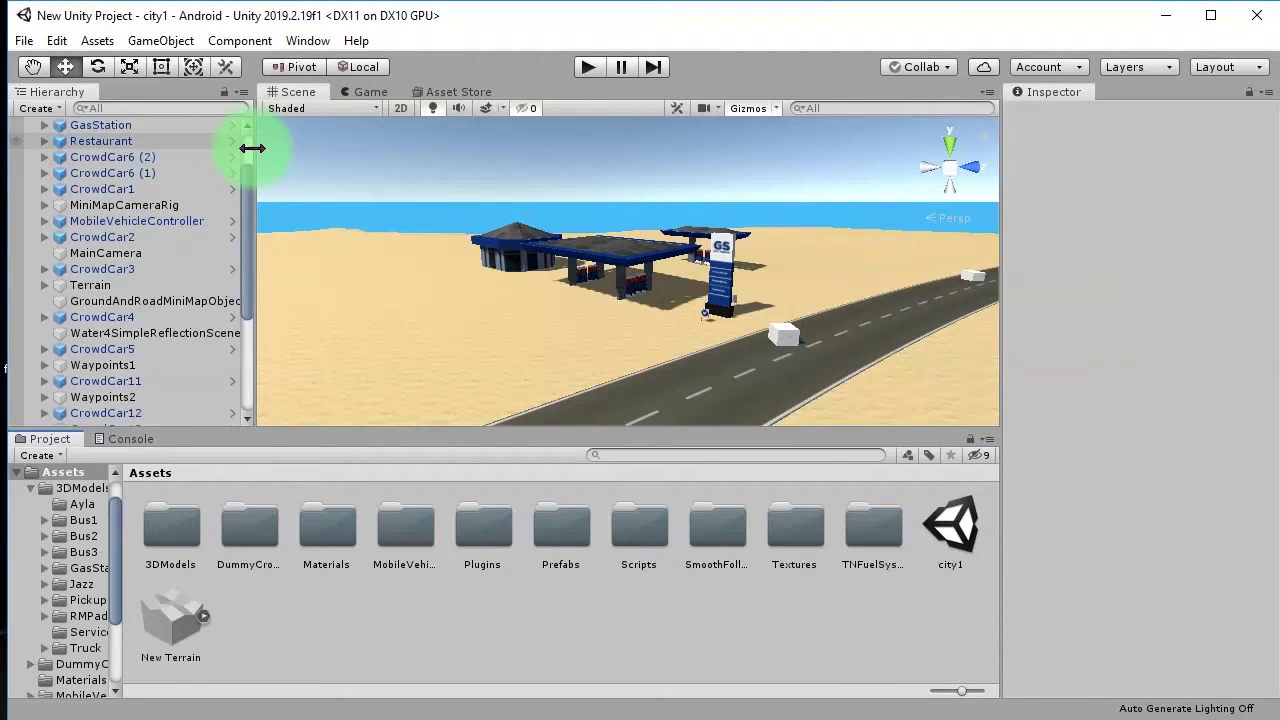
scroll(252, 148, "up", 3)
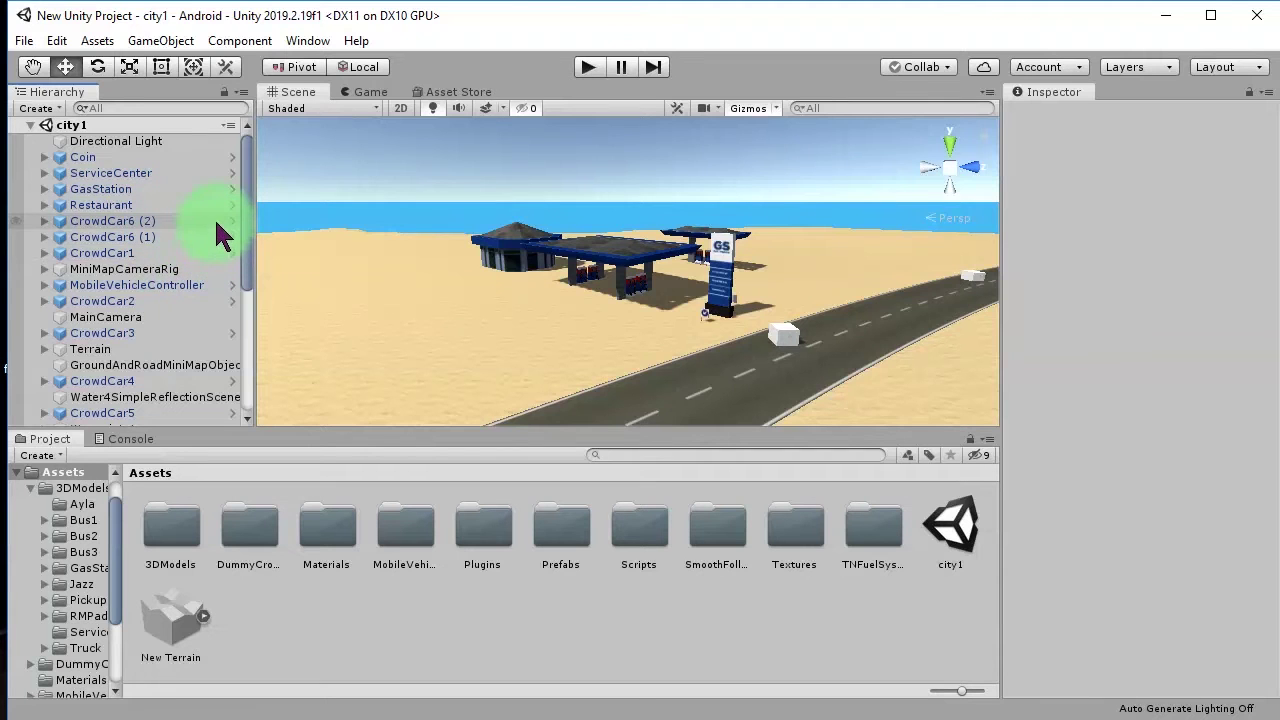
left_click(232, 285)
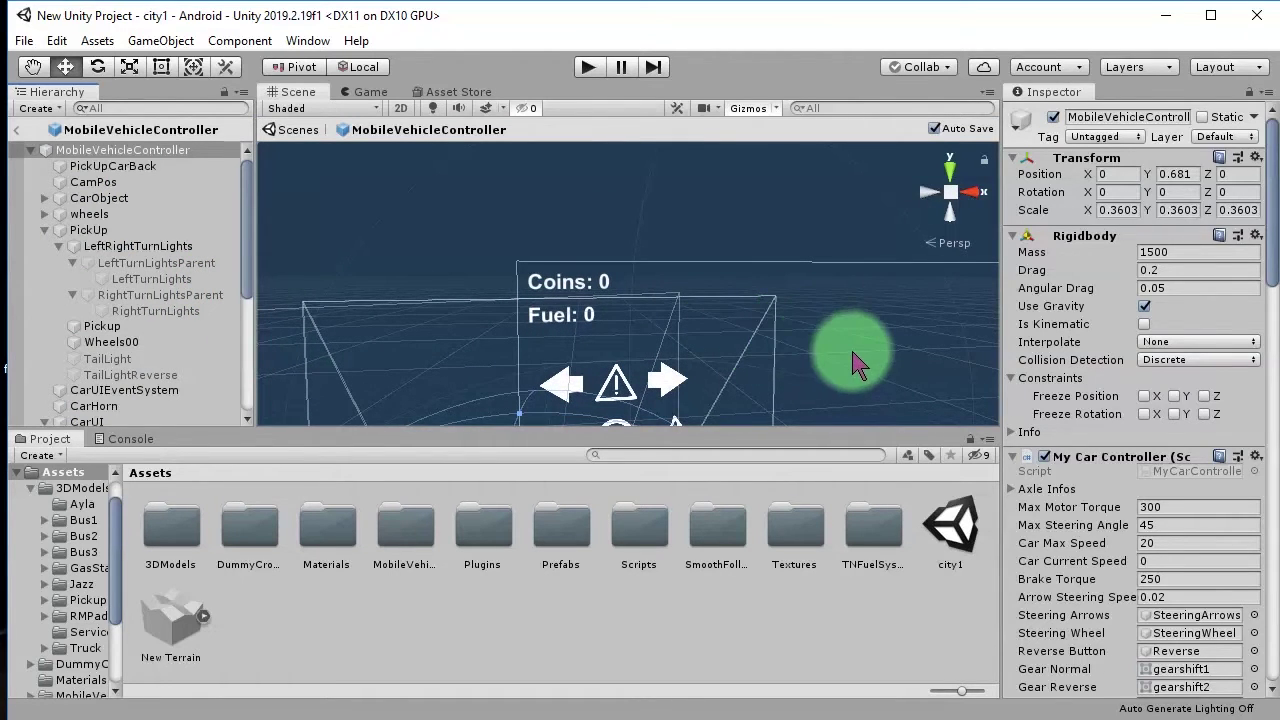
- Scroll through the prefab's children to find CarUI, selecting the MobileVehicleController root
scroll(828, 344, "up", 2)
scroll(828, 344, "down", 2)
scroll(663, 337, "down", 1)
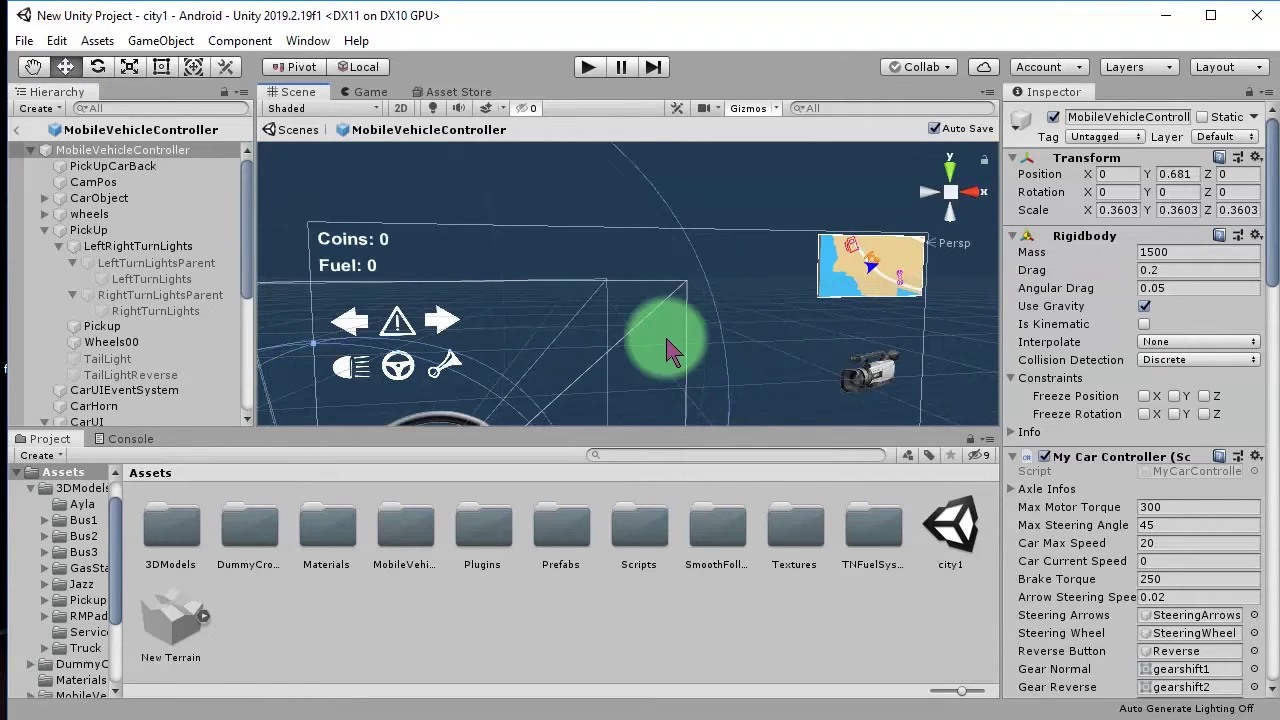
scroll(689, 280, "down", 1)
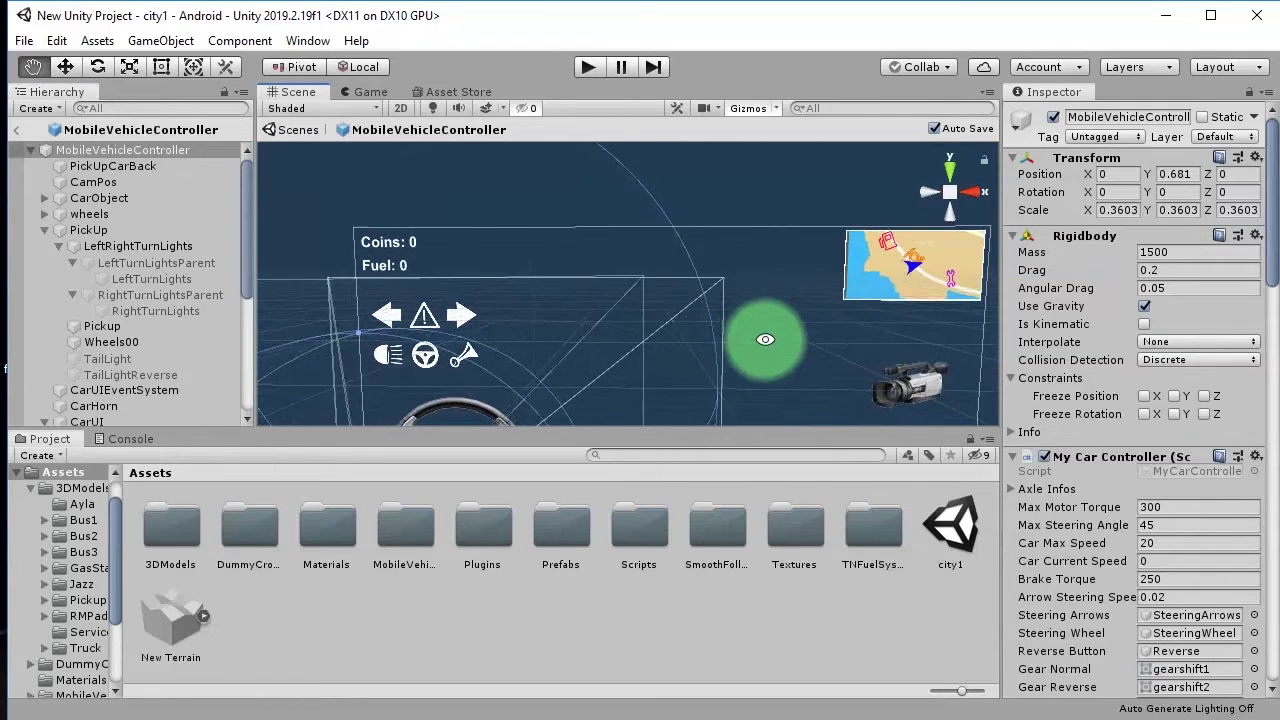
scroll(757, 337, "up", 2)
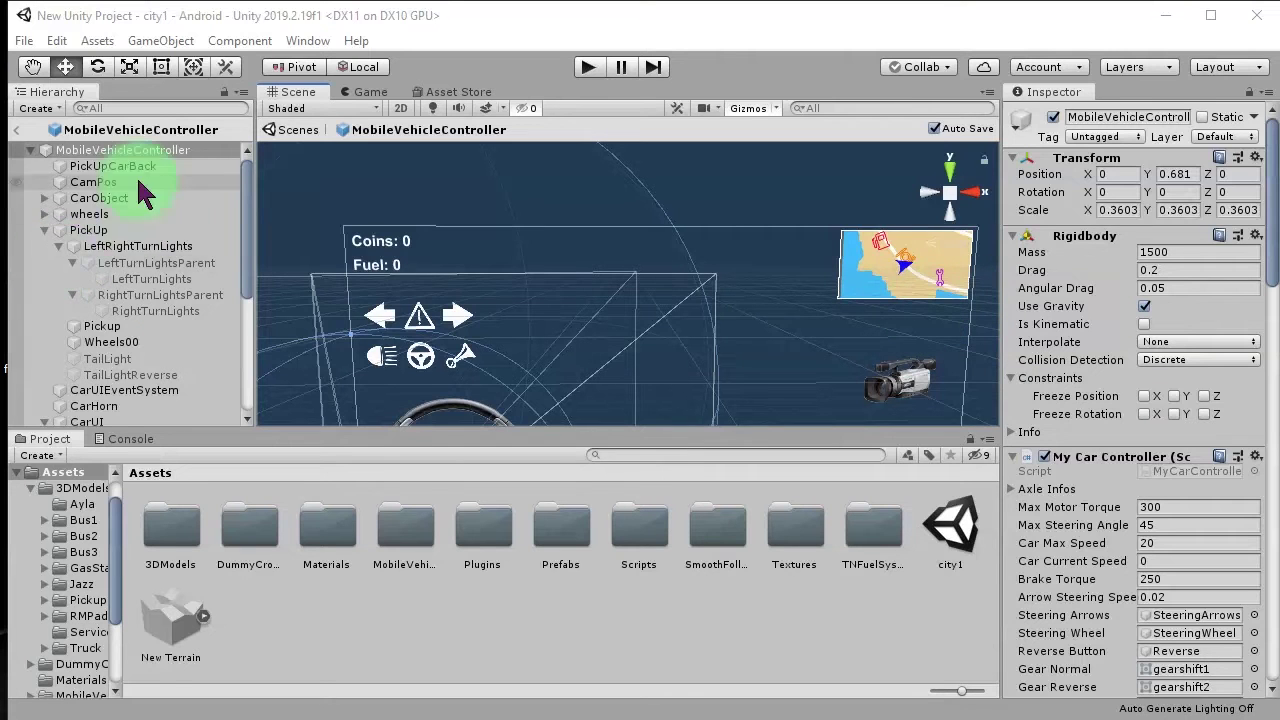
scroll(197, 258, "down", 5)
scroll(200, 256, "down", 2)
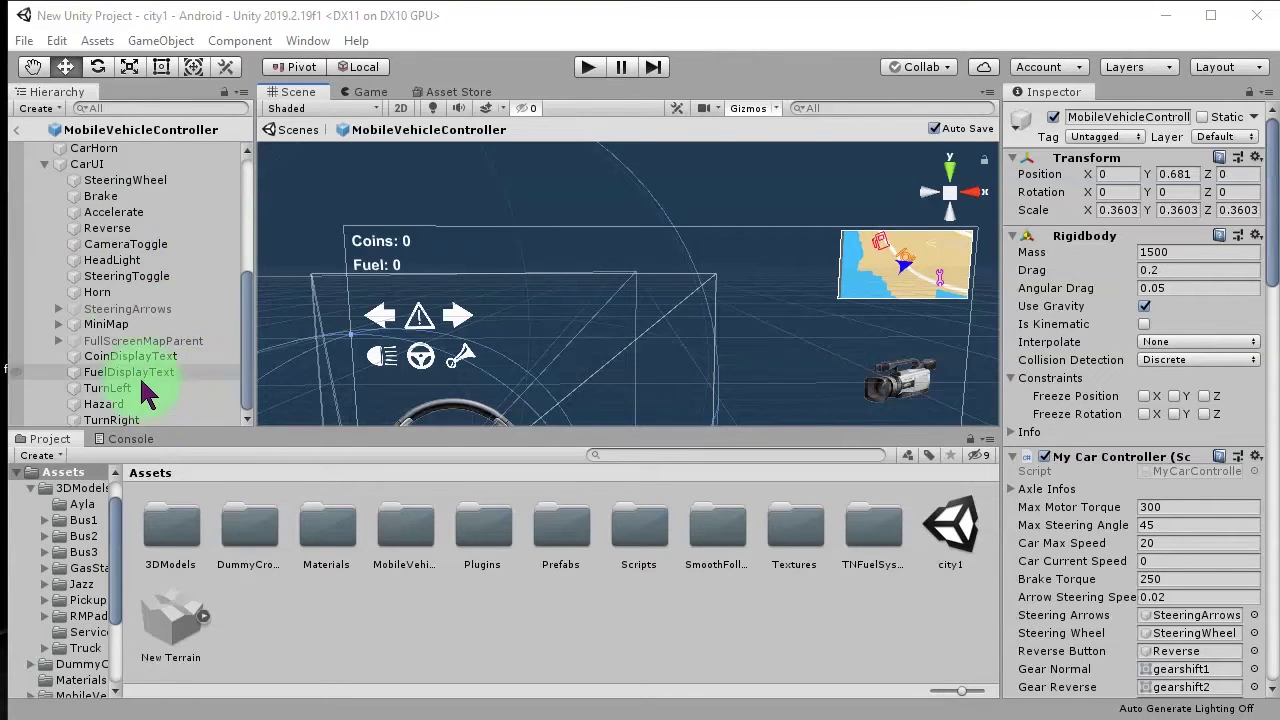
scroll(150, 362, "up", 5)
scroll(157, 260, "down", 5)
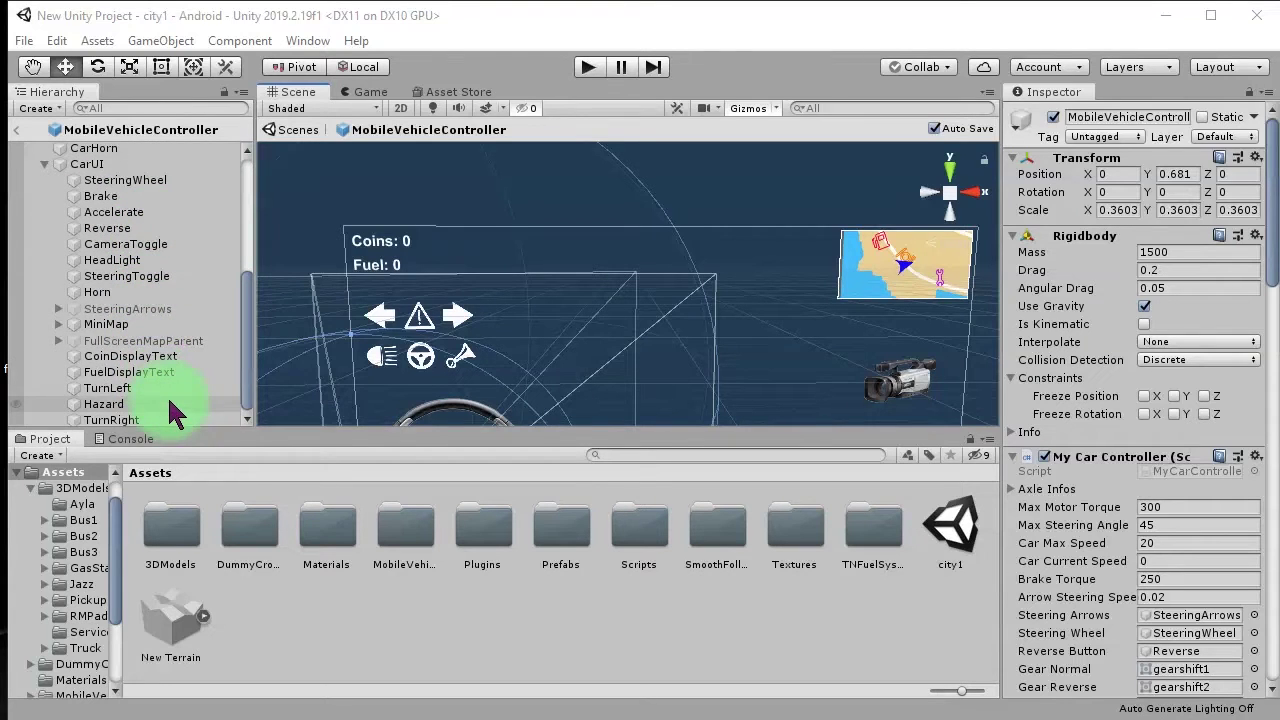
scroll(190, 250, "up", 5)
right_click(190, 180)
left_click(184, 142)
left_click(160, 148)
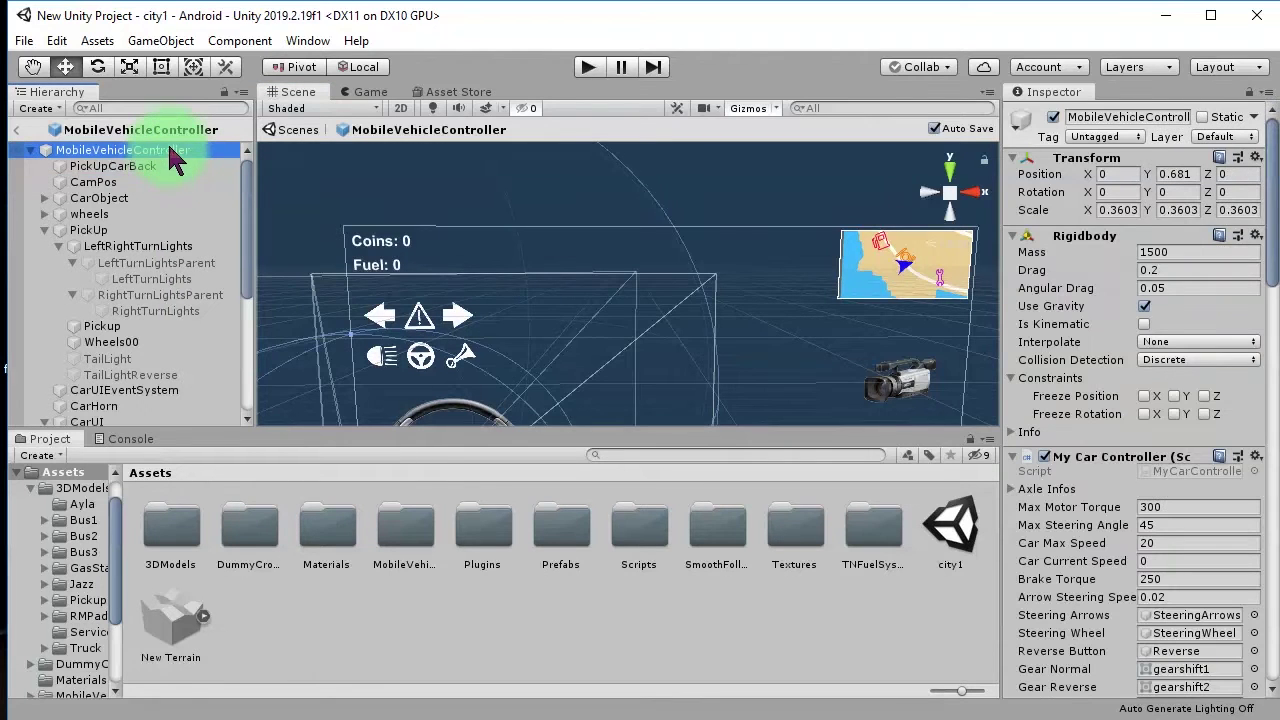
scroll(160, 300, "down", 3)
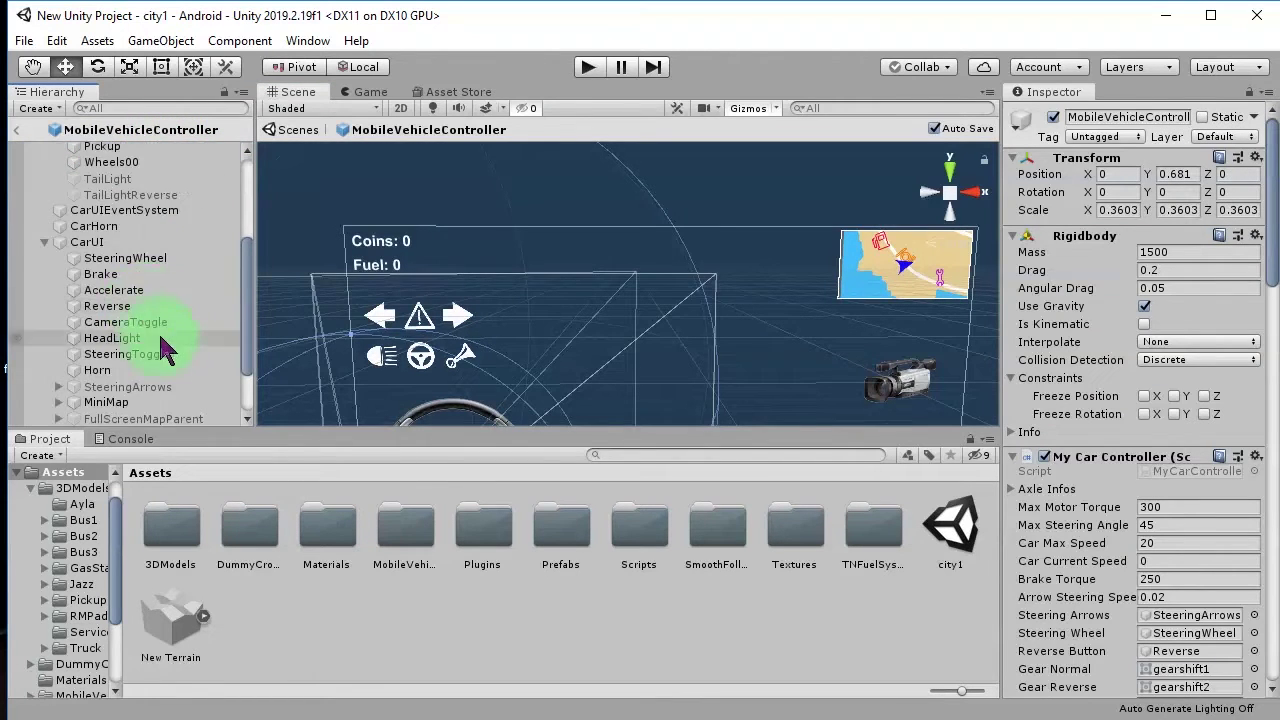
- Add a UI Slider under CarUI and name it FuelIndicator
right_click(108, 242)
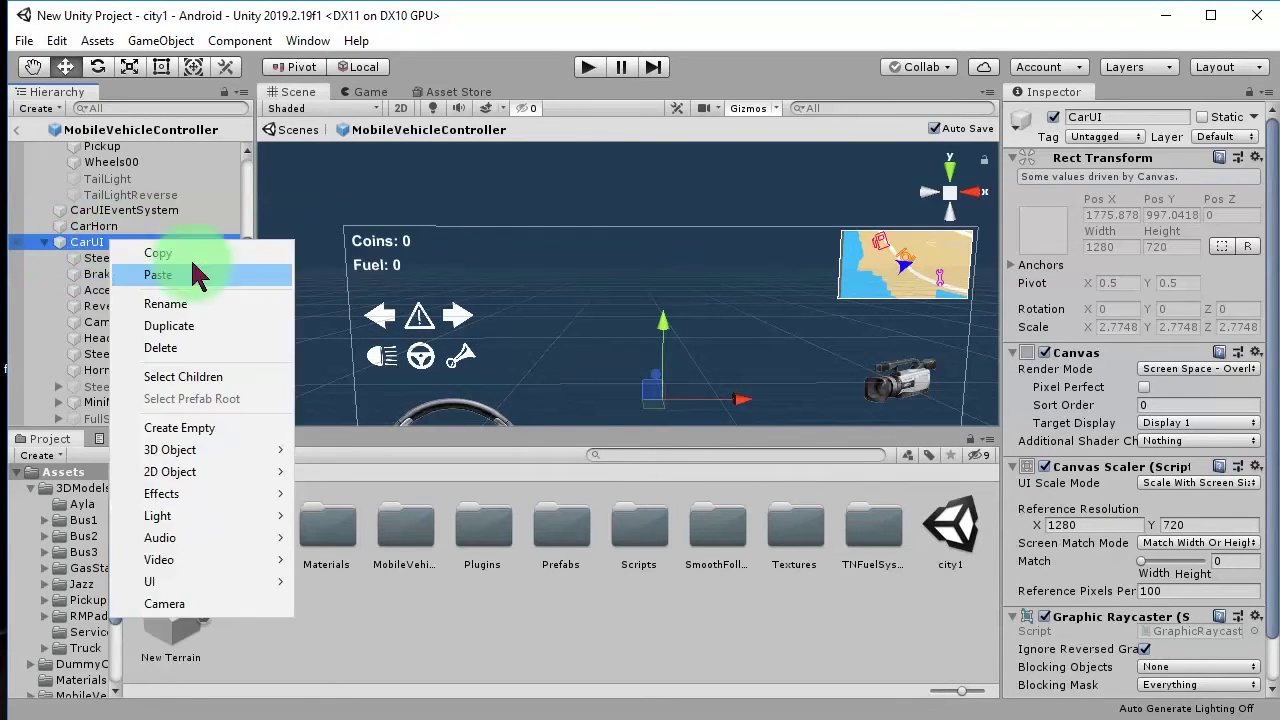
left_click(238, 602)
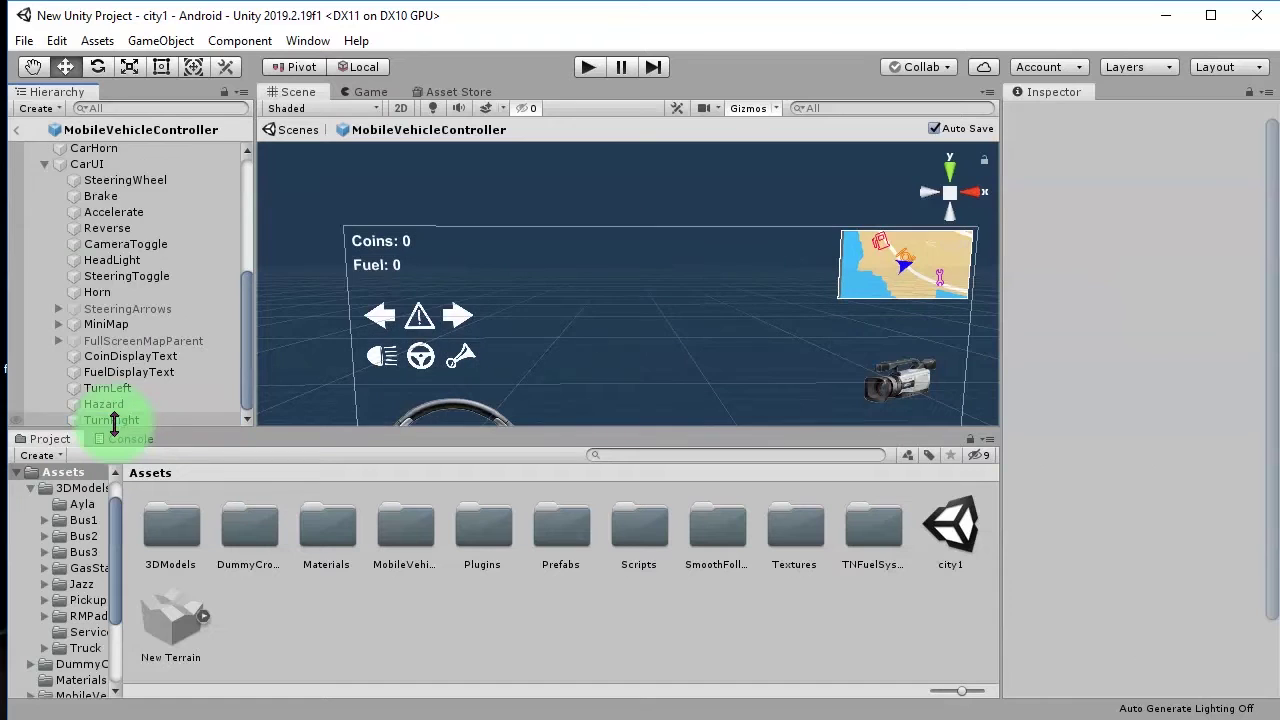
right_click(81, 168)
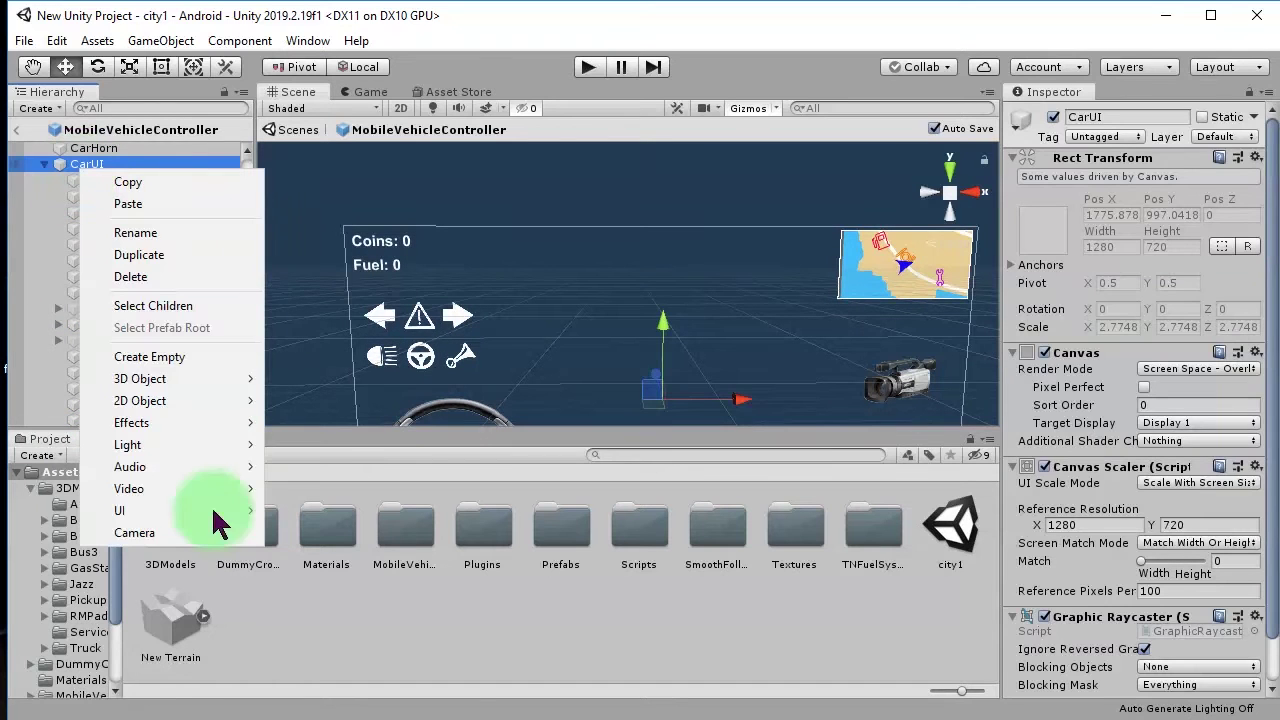
mouse_move(178, 512)
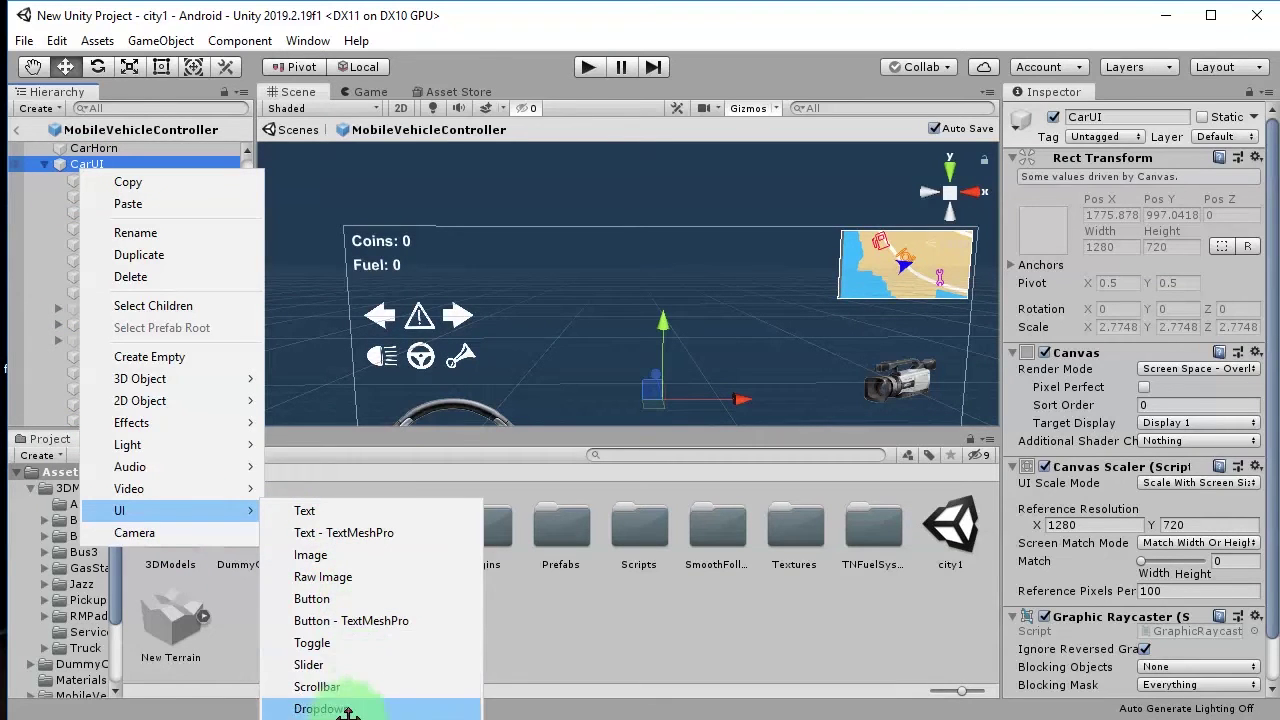
left_click(334, 668)
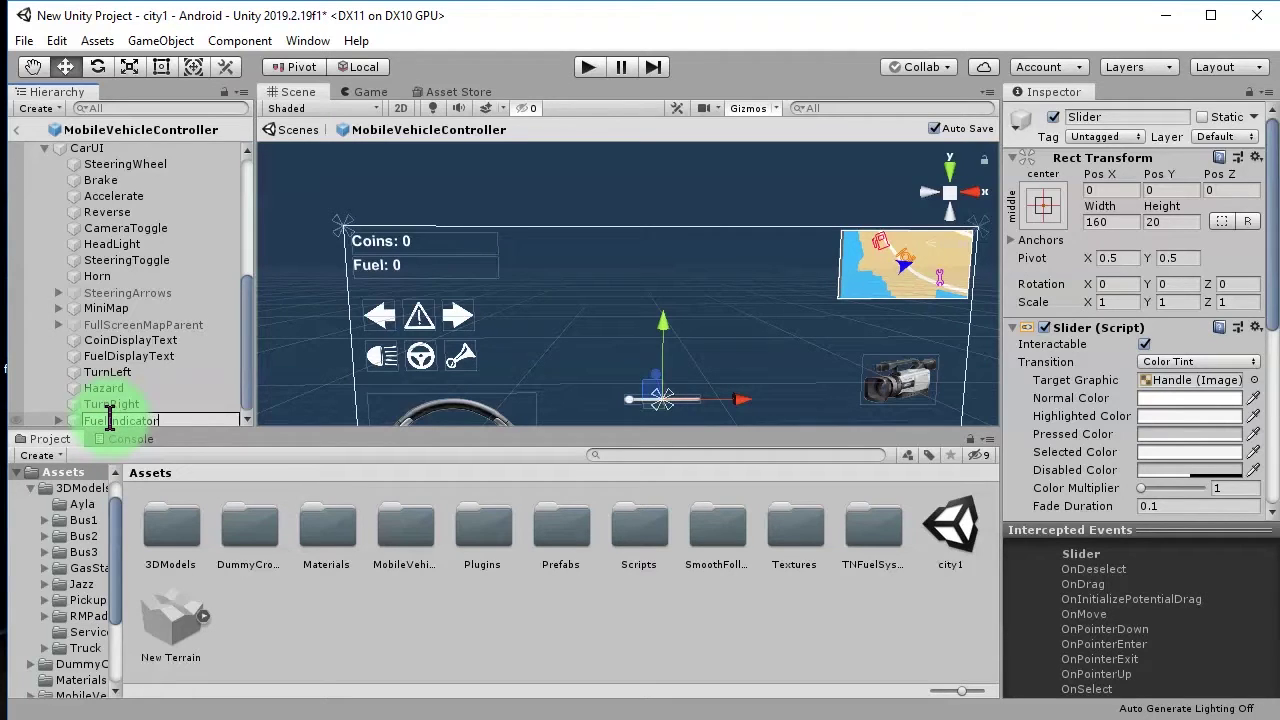
key("Return")
scroll(646, 415, "up", 1)
scroll(674, 363, "up", 1)
mouse_move(674, 363)
left_mouse_down("alt")
mouse_move(699, 368)
mouse_move(520, 329)
left_mouse_up("alt")
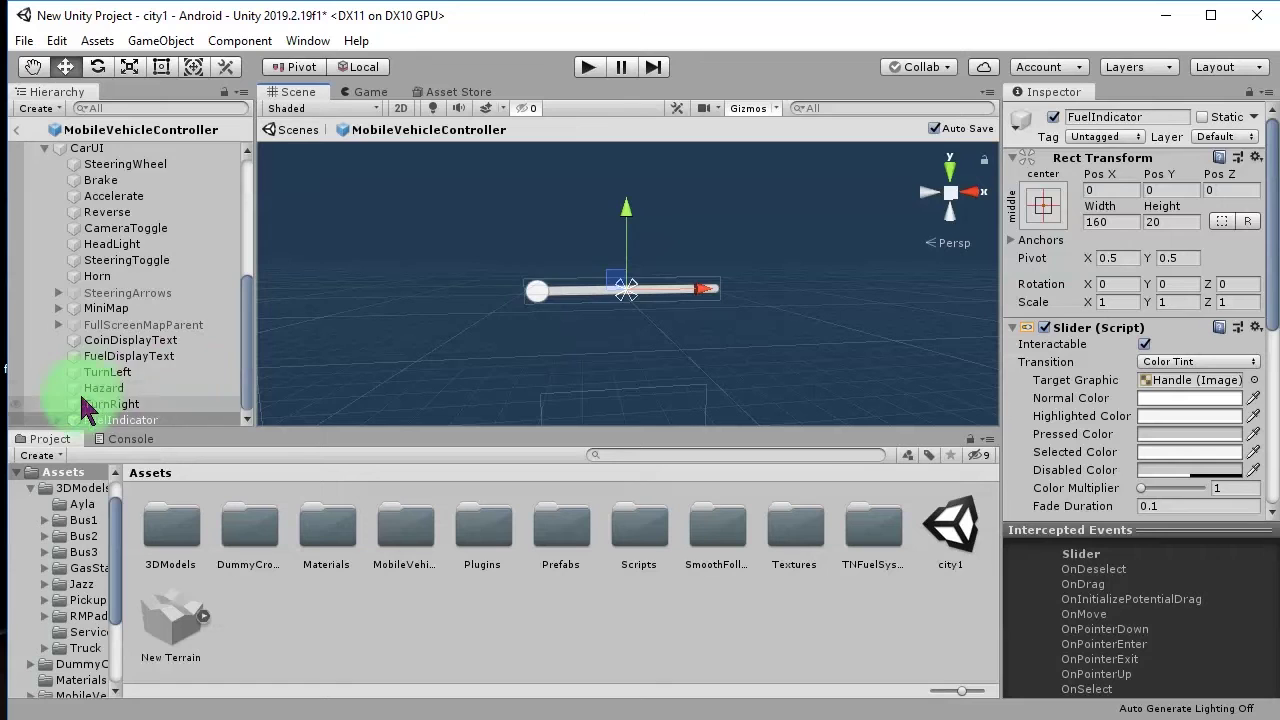
- Deactivate the FuelIndicator's Handle Slide Area so only the bar shows
left_click(60, 420)
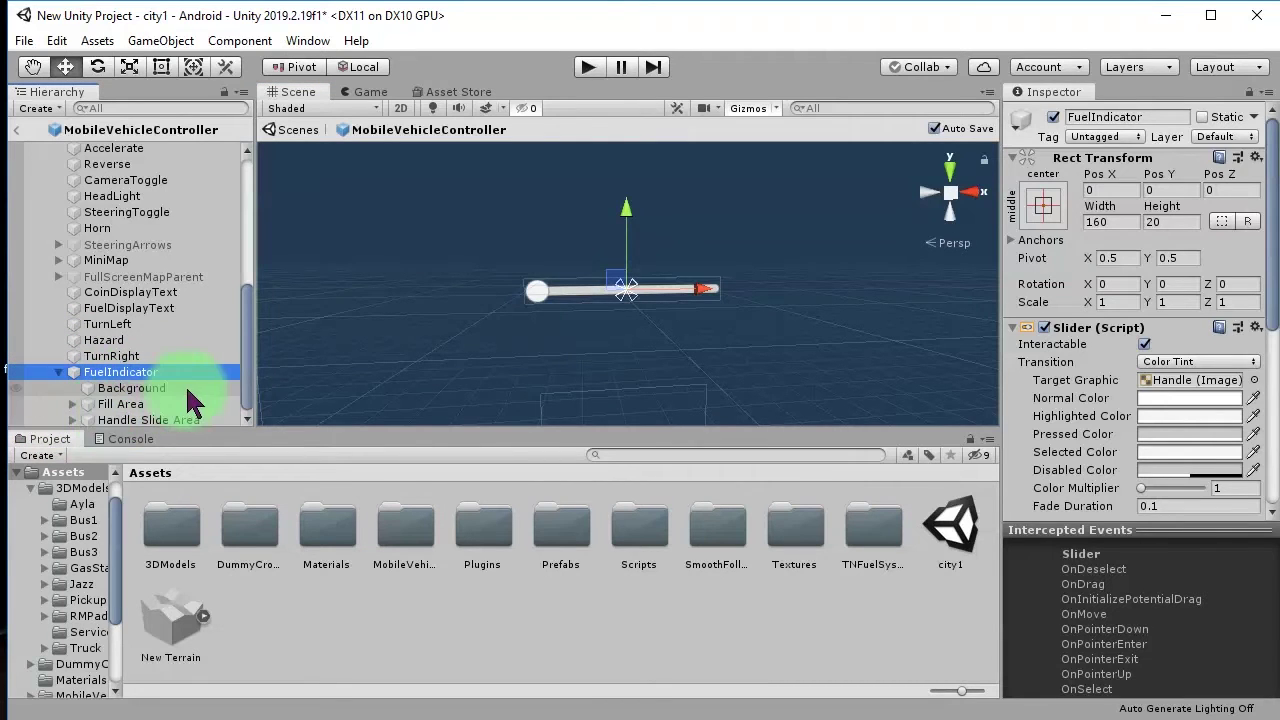
left_click(133, 420)
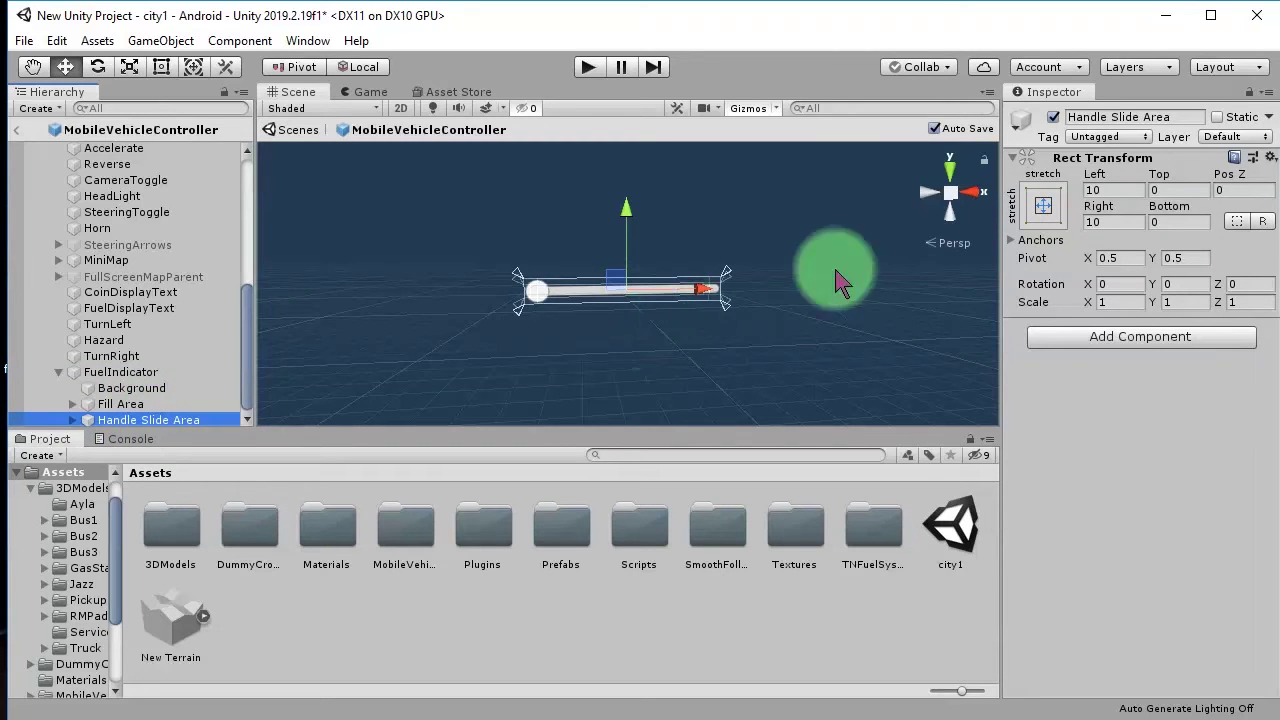
left_click(1053, 117)
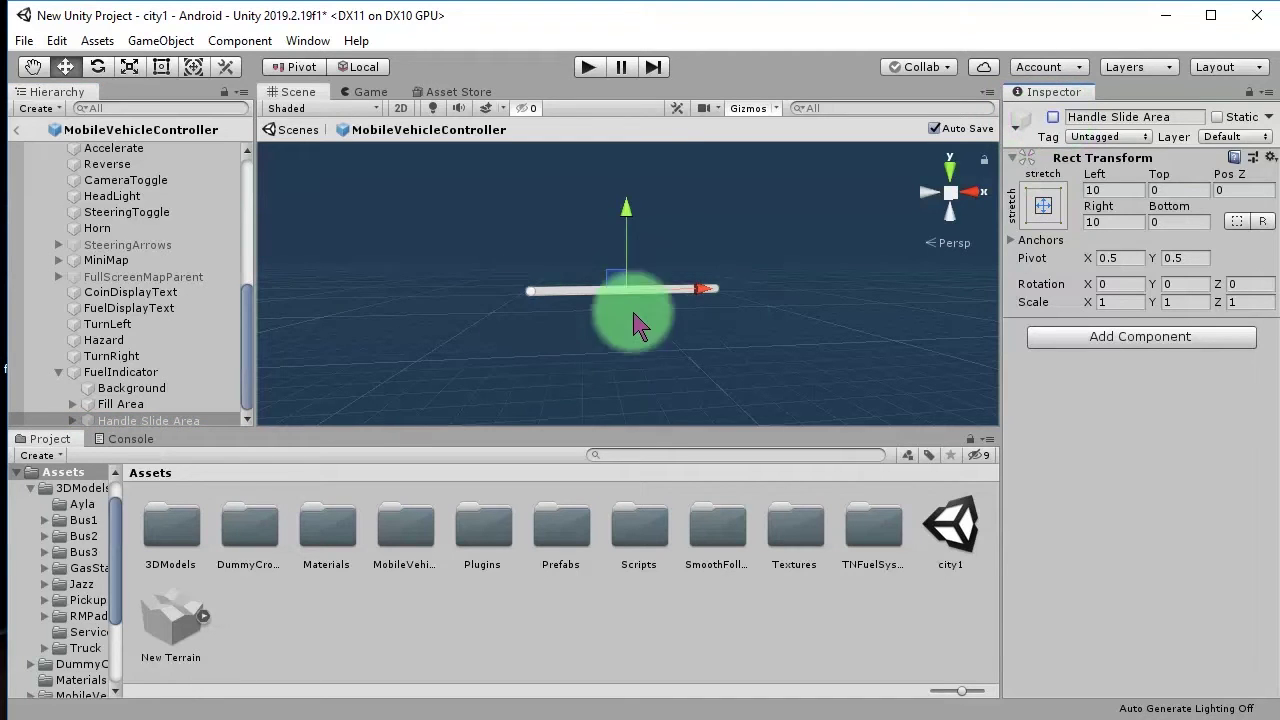
- Try moving FuelIndicator under MiniMap, then undo so it stays under CarUI
left_click(110, 374)
scroll(782, 250, "down", 5)
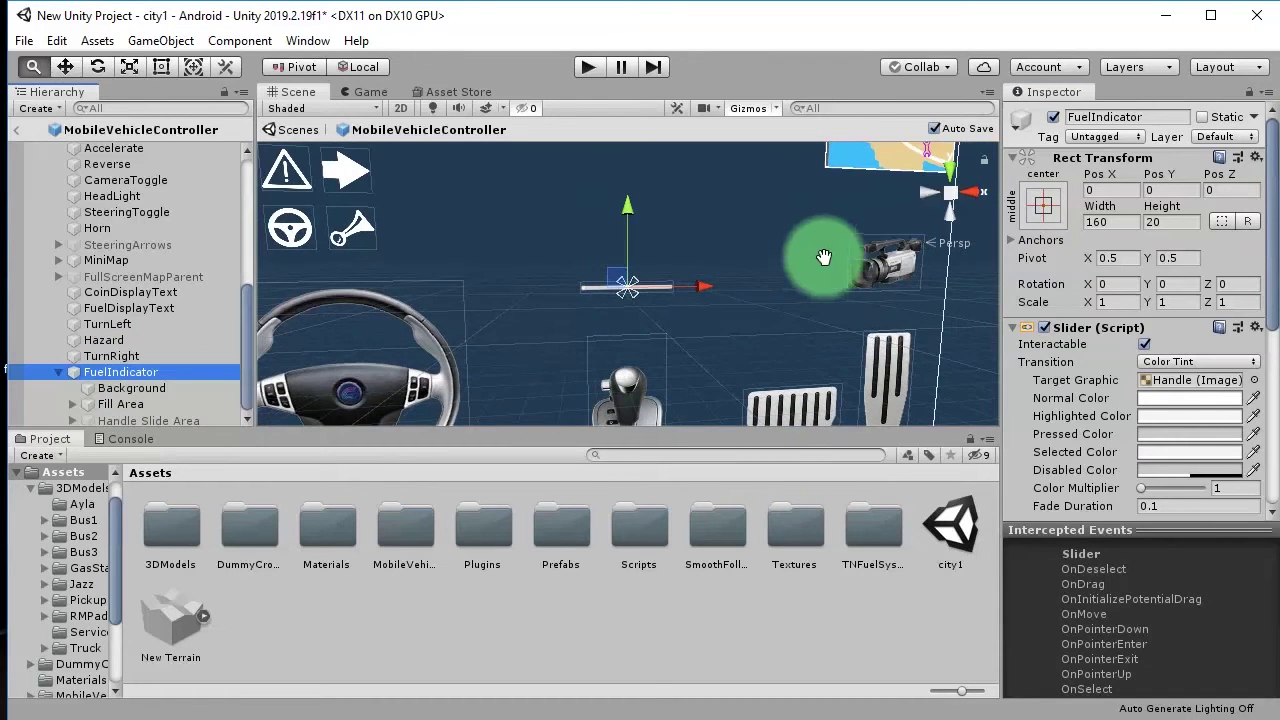
middle_click_drag(823, 258, 657, 349)
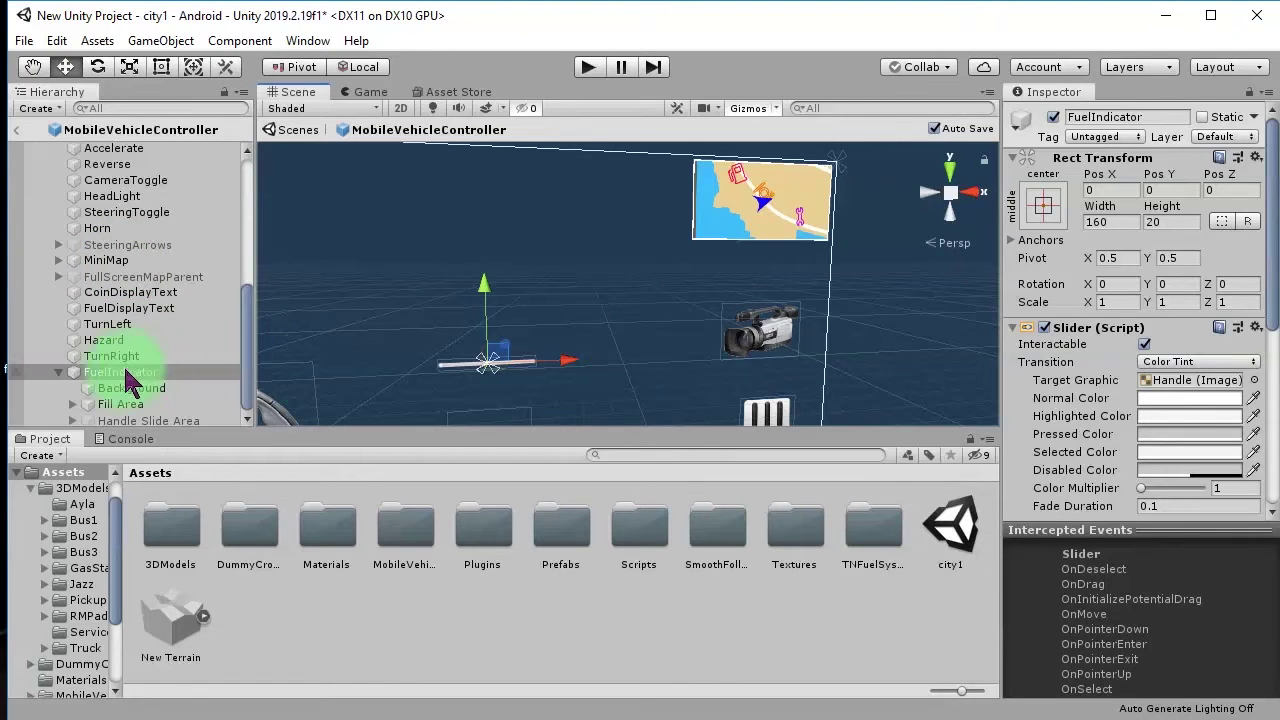
left_click_drag(131, 390, 95, 262)
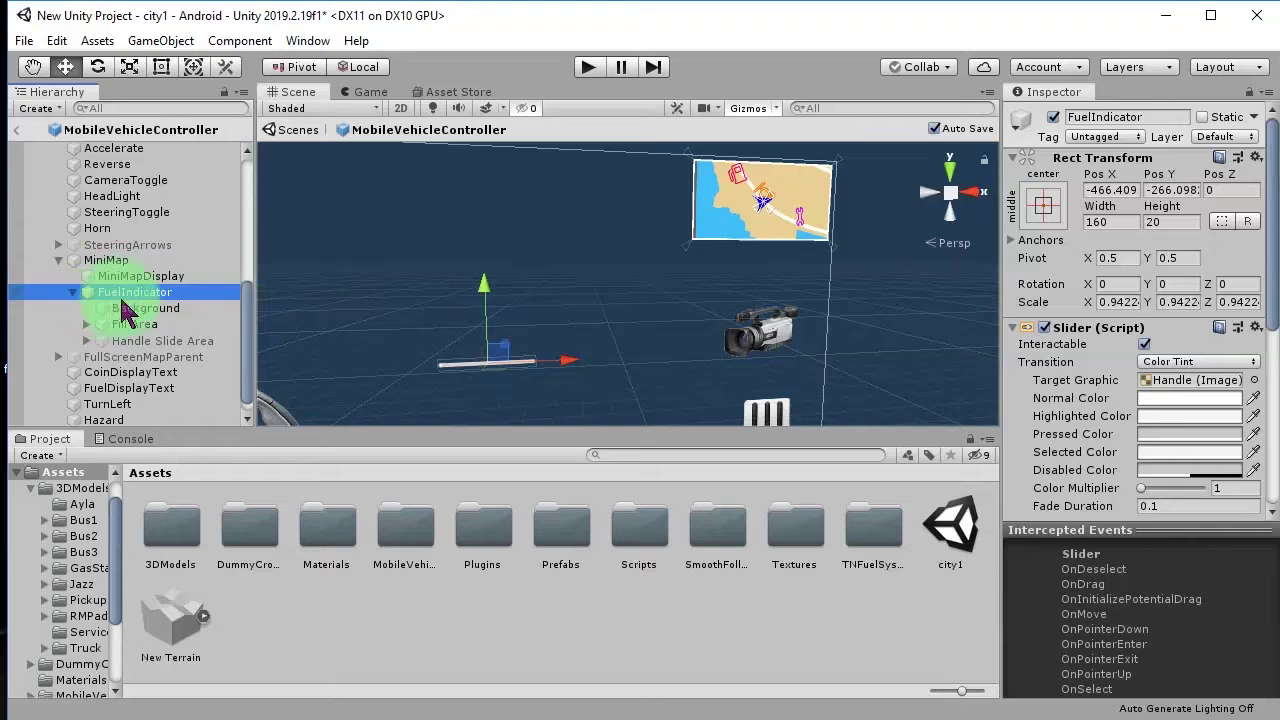
key("ctrl+z")
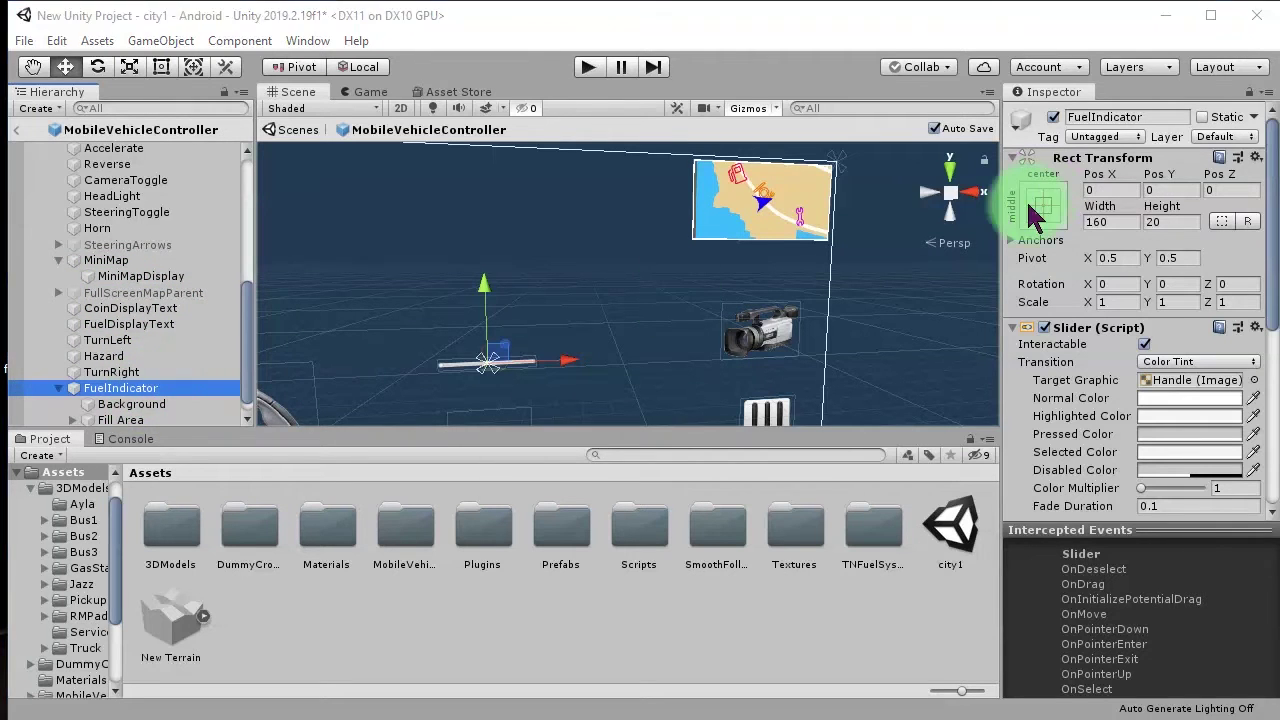
- Anchor FuelIndicator top-right and place it below the minimap at -88, -161
left_click(1043, 205)
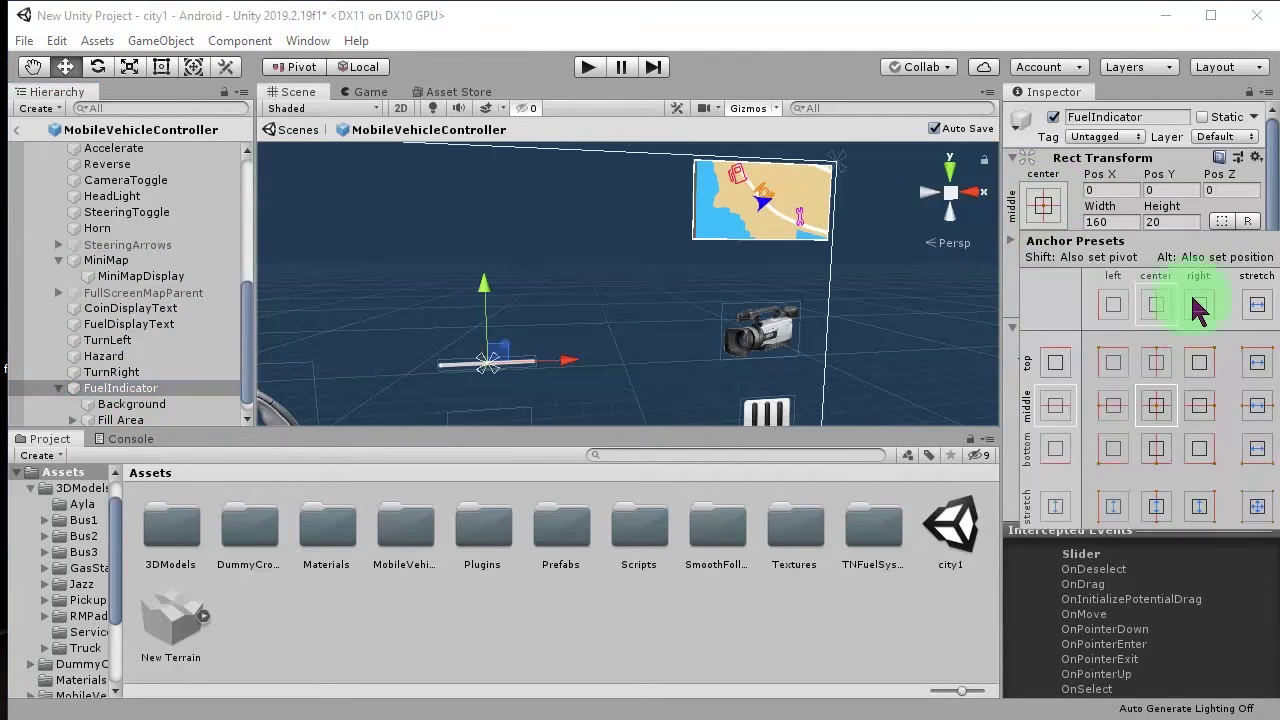
left_click(1206, 362, "alt")
key("w")
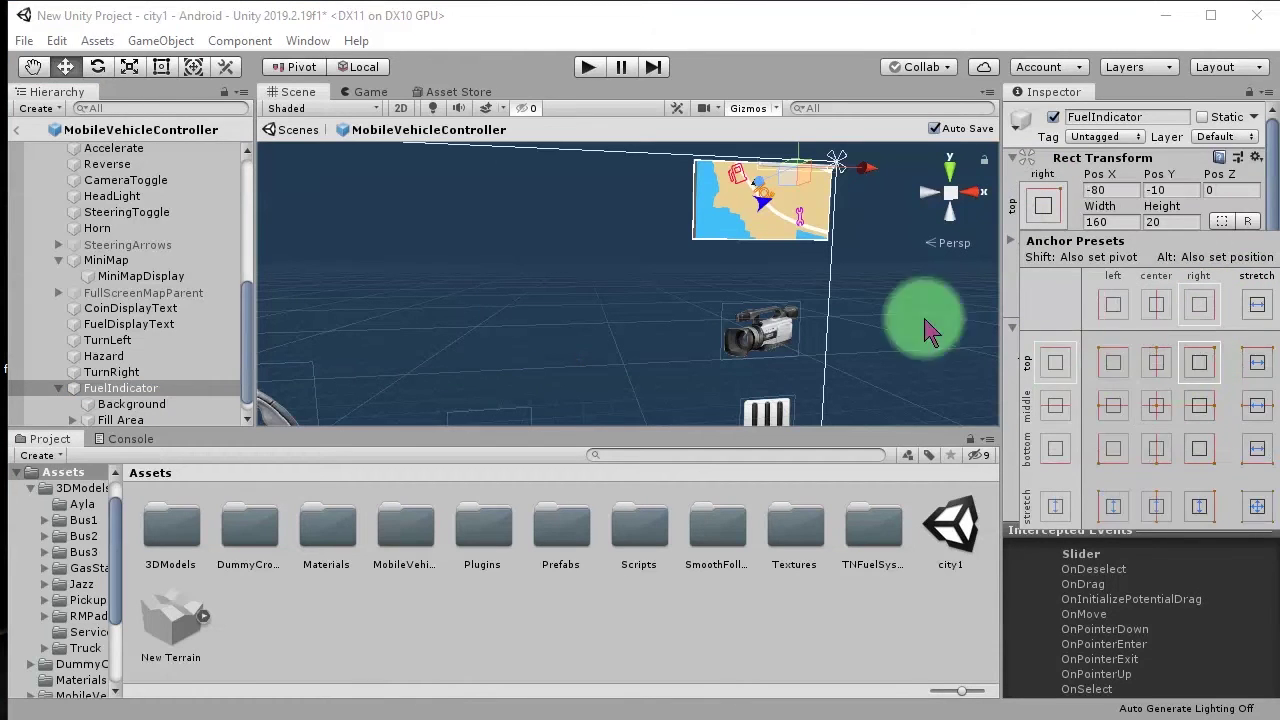
left_click(851, 263)
left_click_drag(751, 294, 674, 283, "alt")
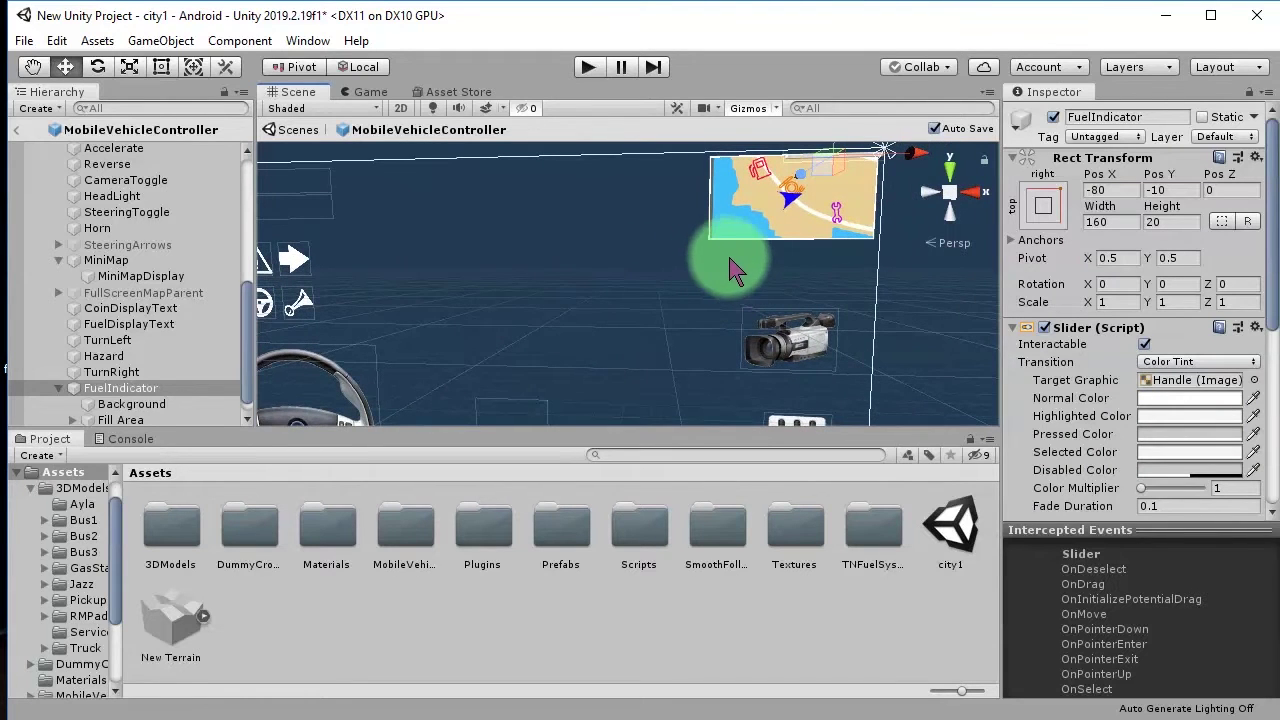
mouse_move(838, 245)
left_mouse_down("alt")
mouse_move(843, 186)
mouse_move(818, 158)
mouse_move(815, 250)
mouse_move(764, 324)
mouse_move(846, 294)
mouse_move(1000, 316)
left_mouse_up("alt")
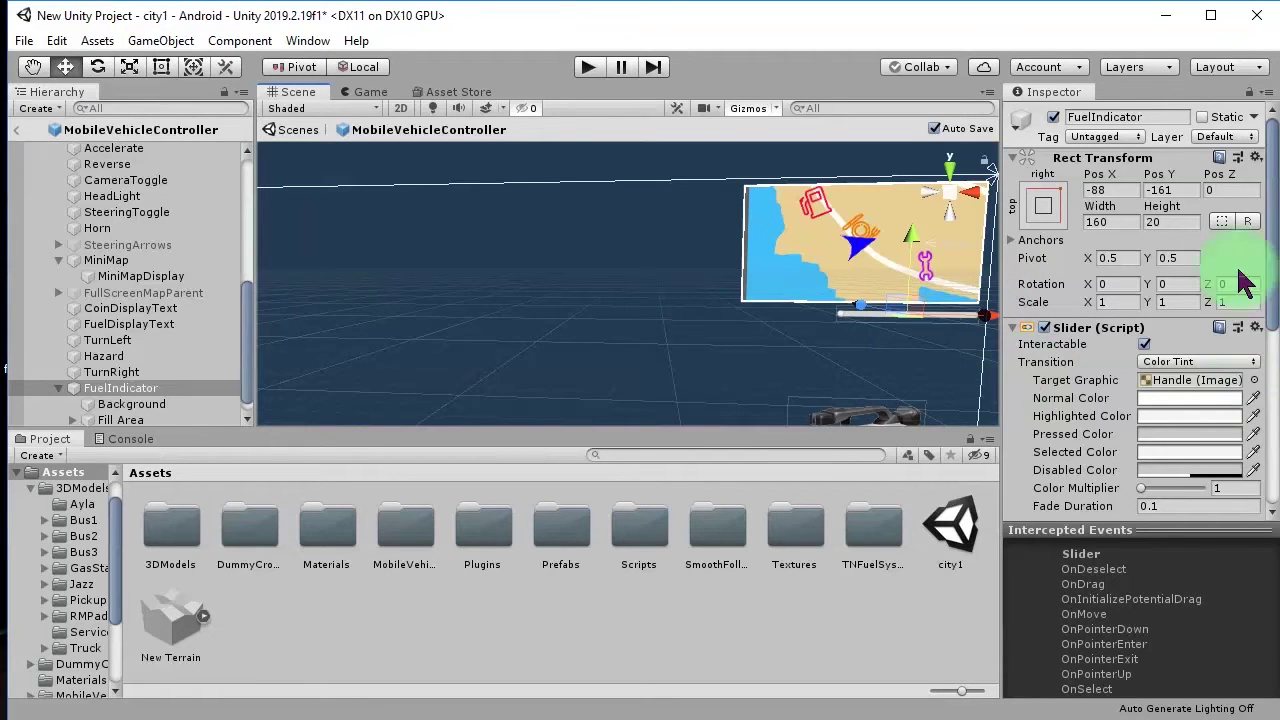
- Expand Fill Area and inspect the Fill and Fill Area elements beside the minimap
scroll(130, 412, "down", 1)
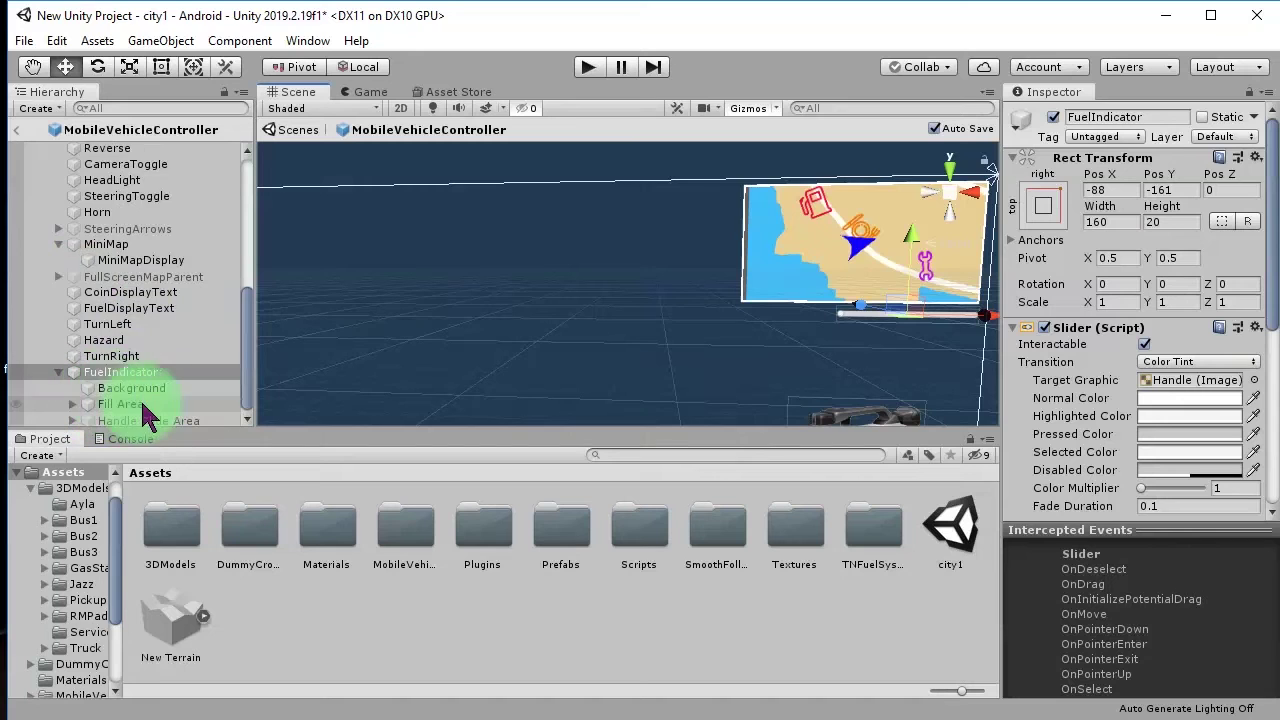
left_click(72, 404)
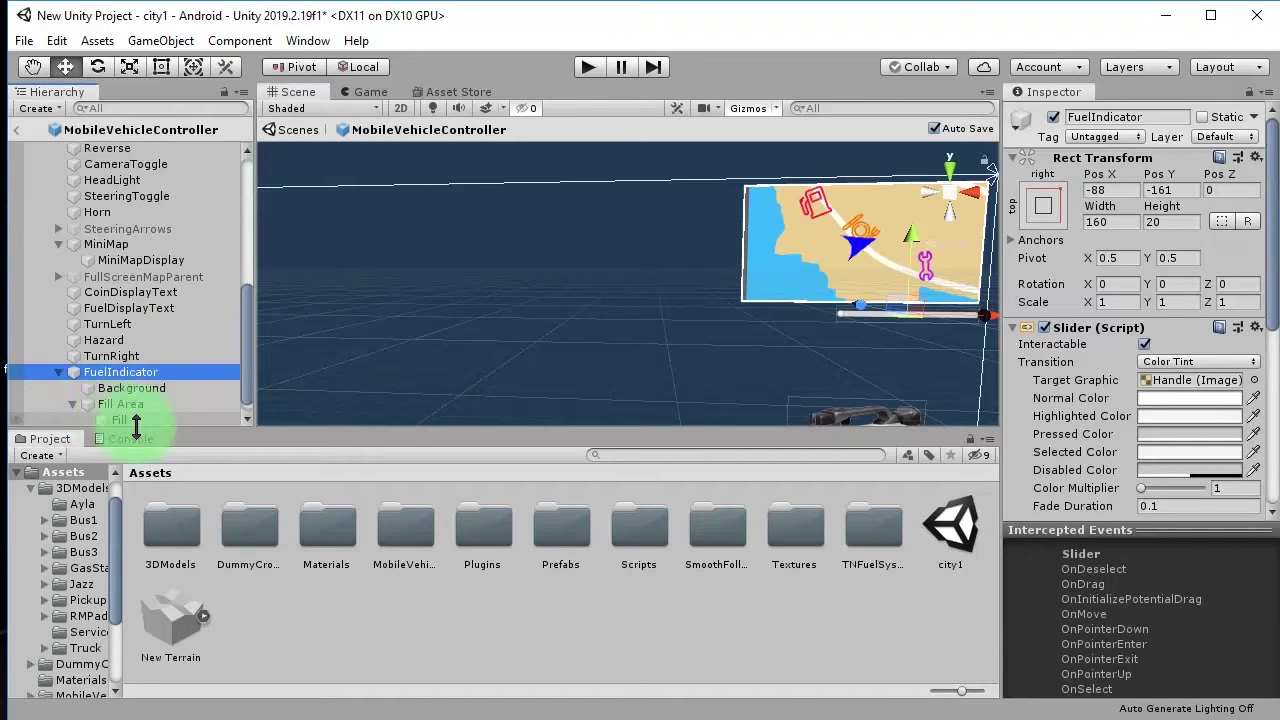
scroll(136, 420, "up", 2)
scroll(136, 415, "down", 3)
left_click(133, 405)
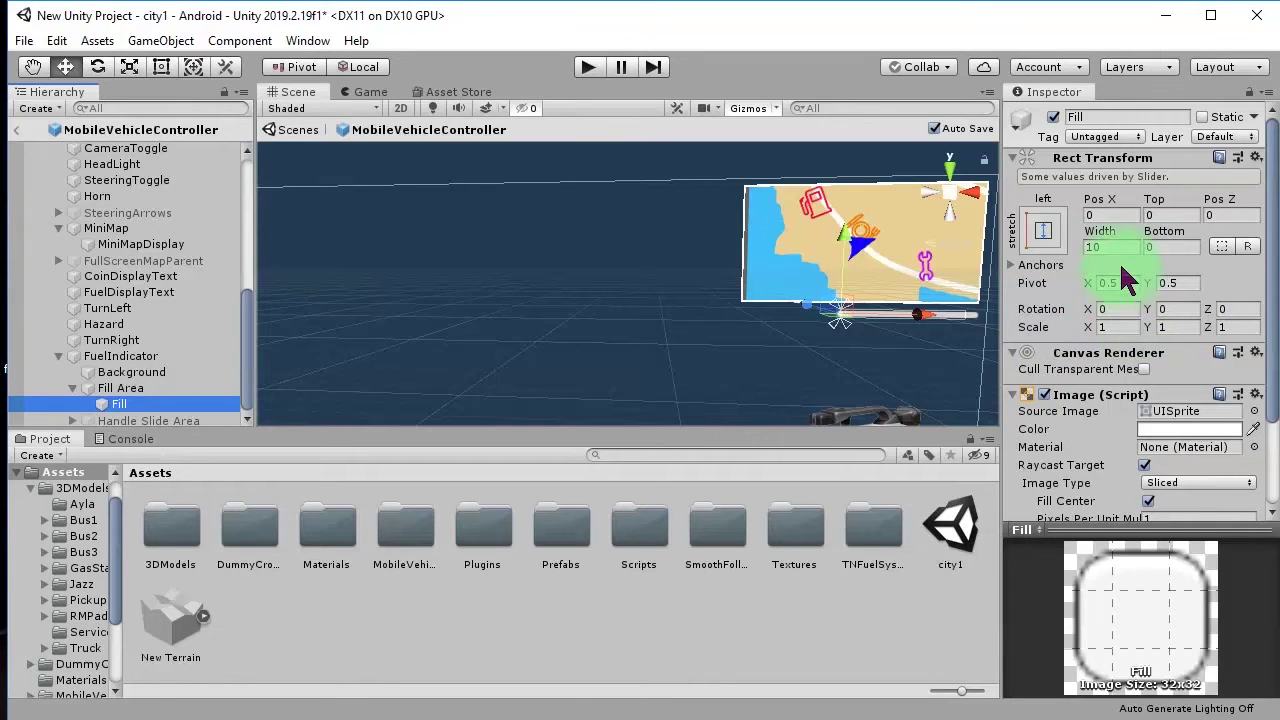
left_click(120, 388)
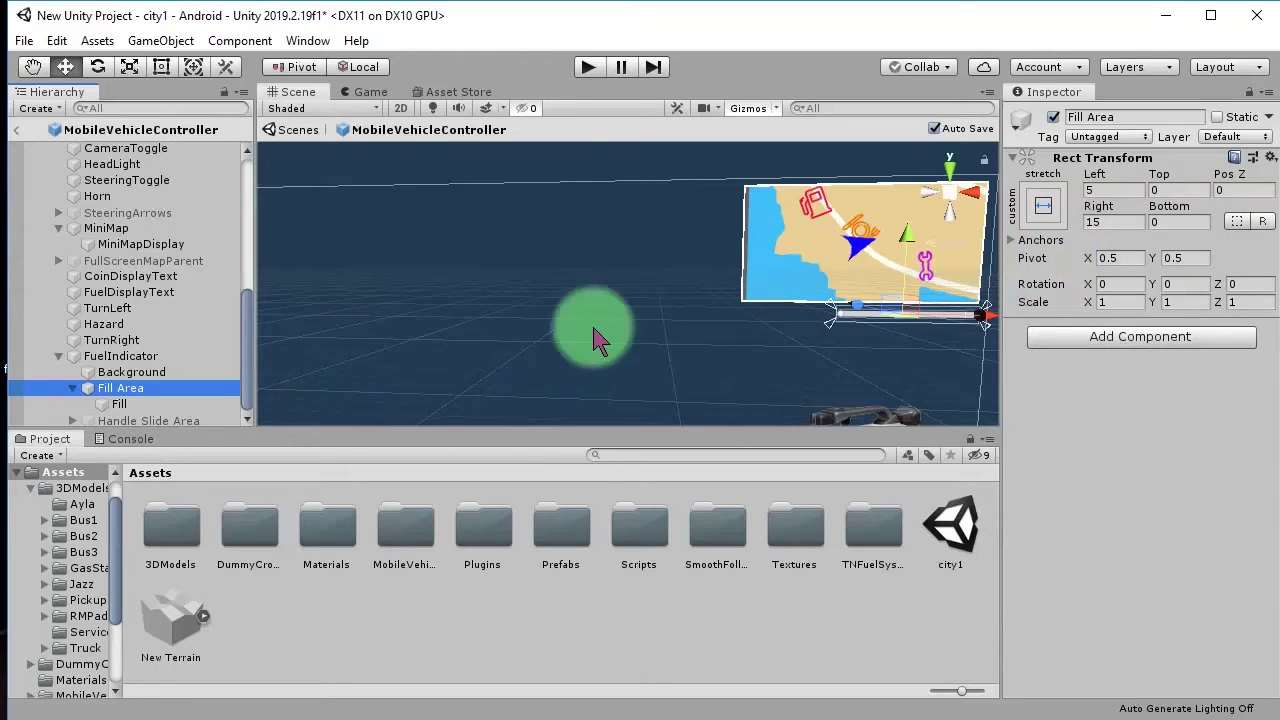
scroll(914, 323, "up", 2)
mouse_move(814, 323)
middle_mouse_down()
mouse_move(561, 262)
mouse_move(671, 266)
middle_mouse_up()
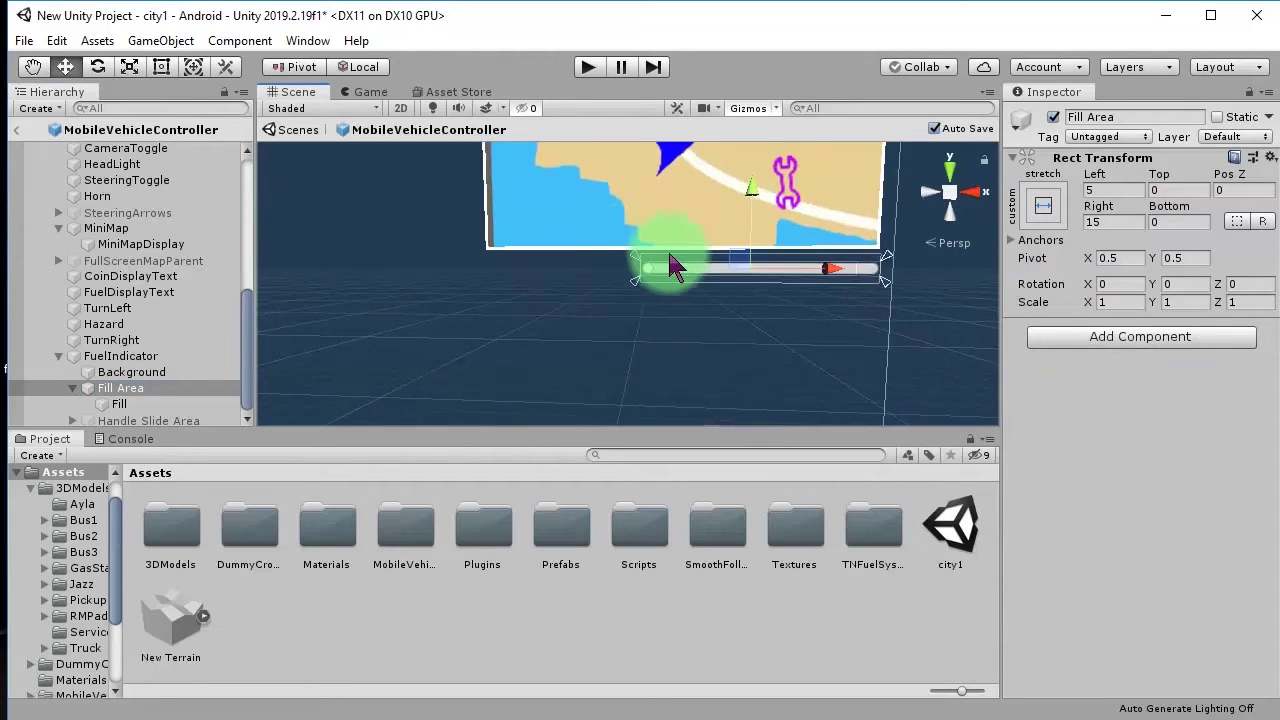
scroll(671, 266, "up", 4)
left_click(730, 272)
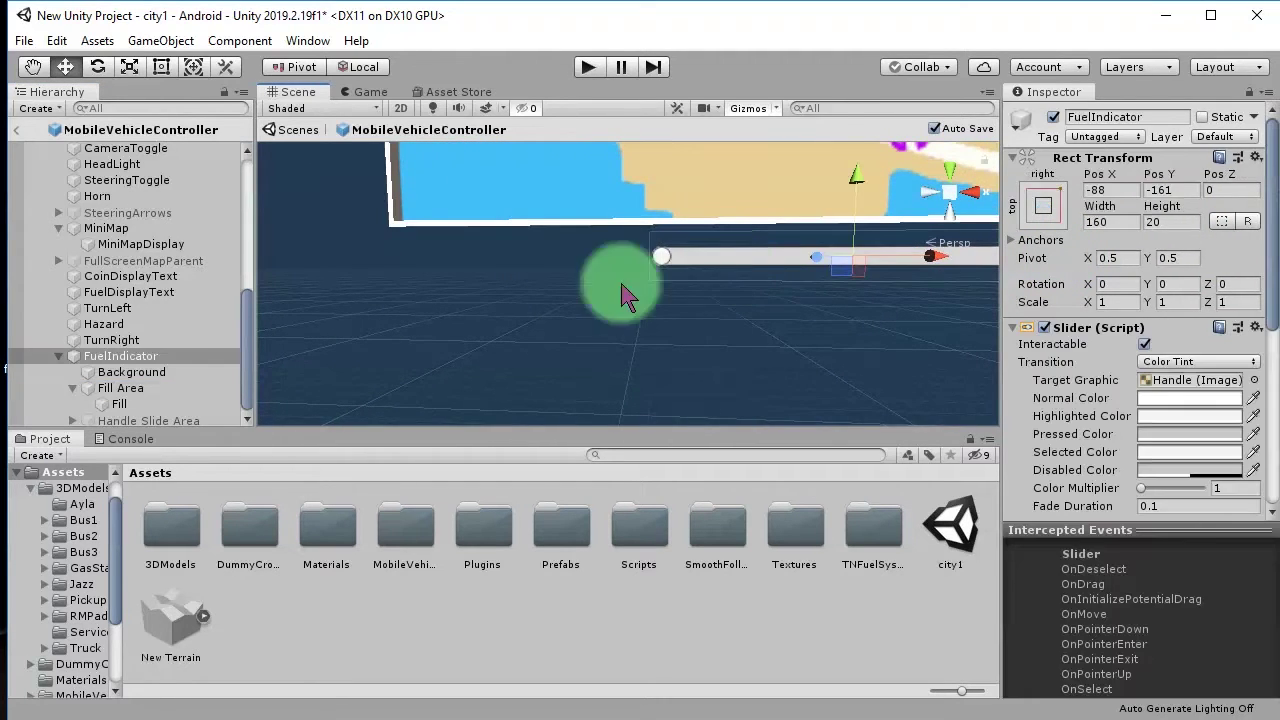
left_click(725, 270)
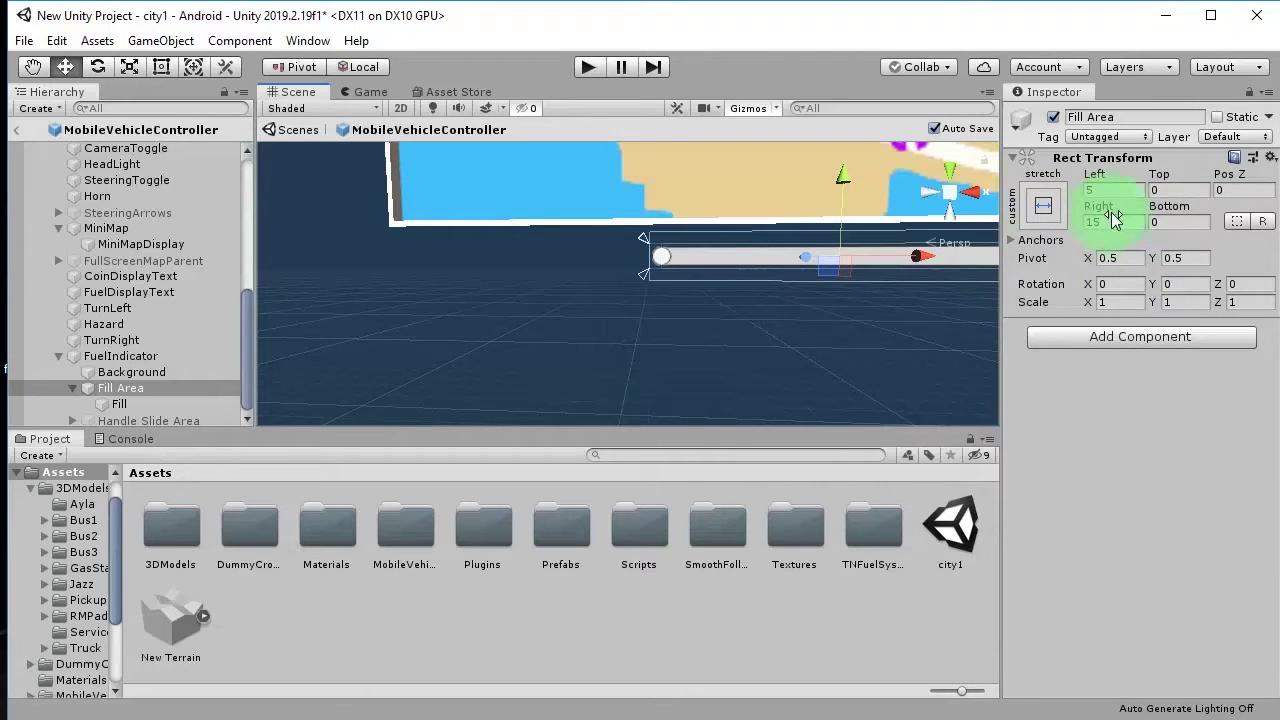
- Set the slider's Fill element width to 10
left_click(152, 410)
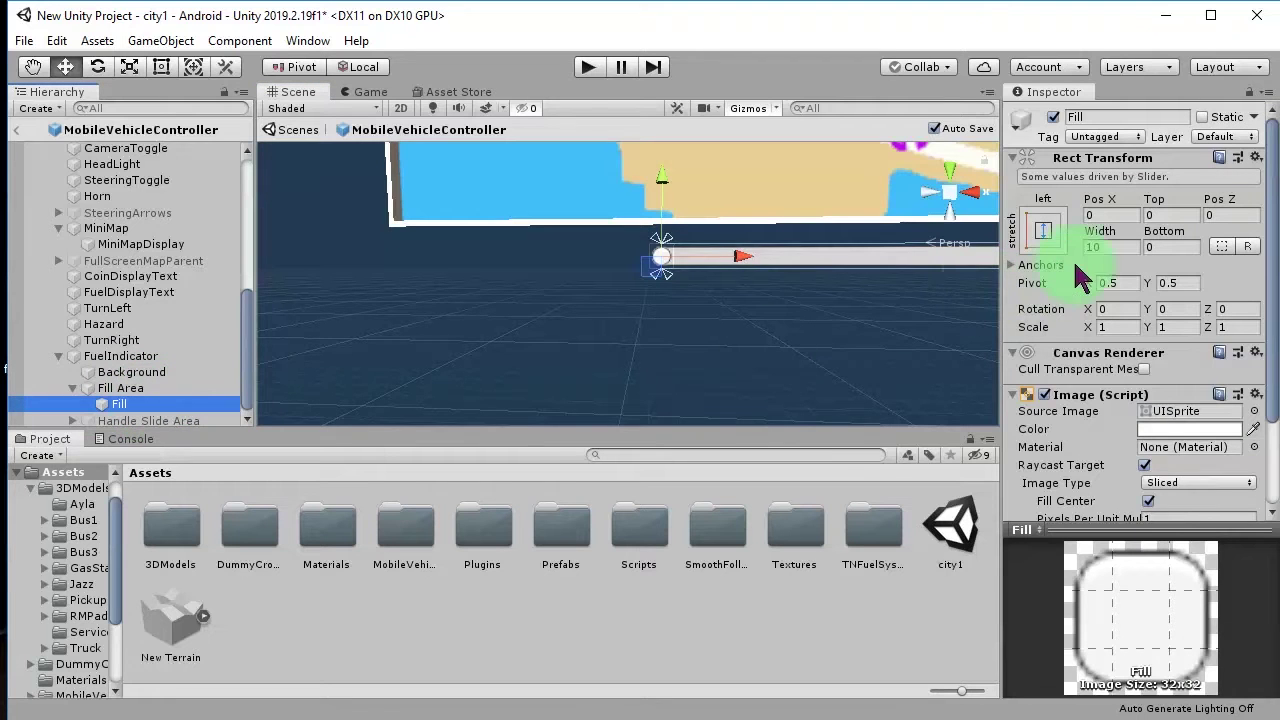
left_click_drag(1100, 234, 1196, 242)
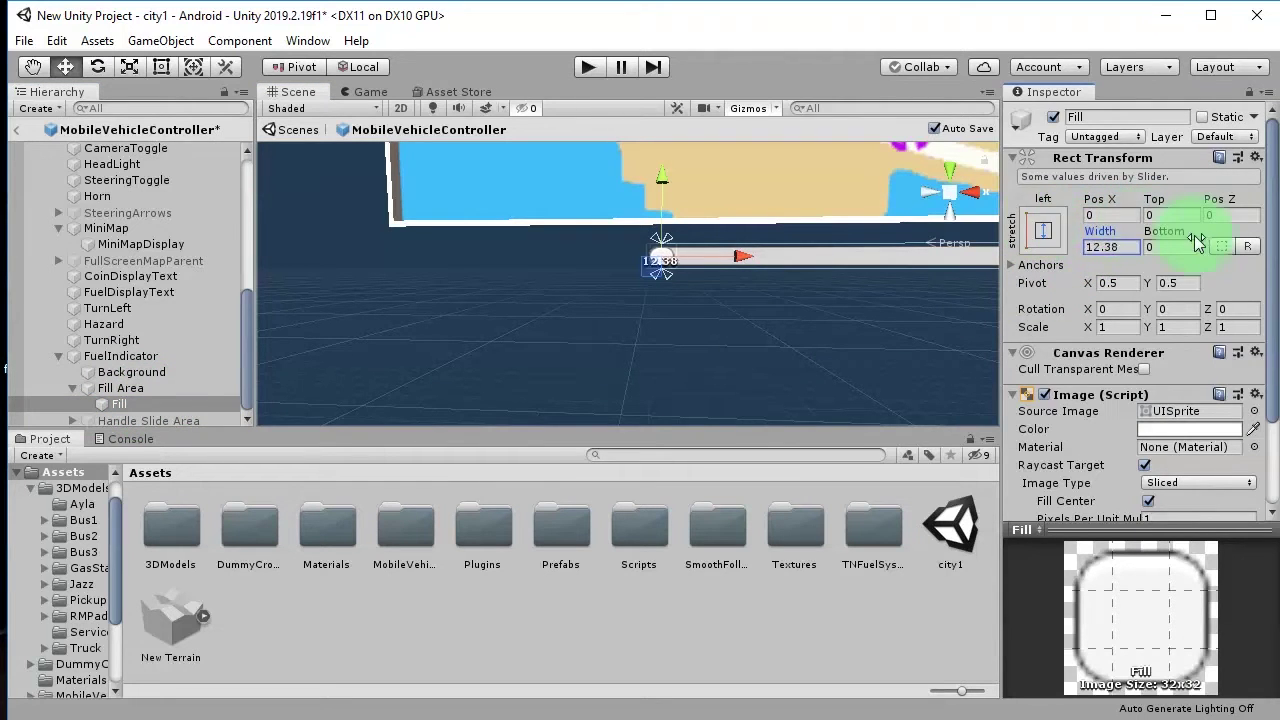
left_click_drag(1053, 250, 1040, 250)
type("10")
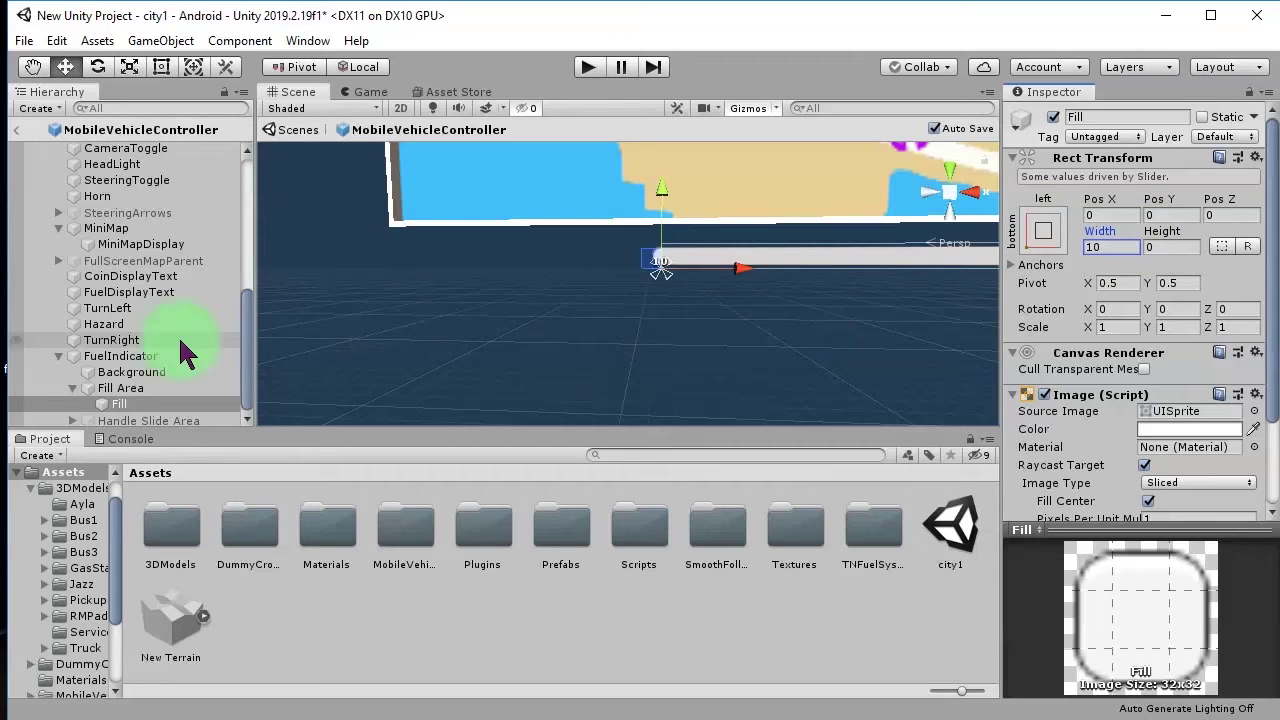
left_click(727, 320)
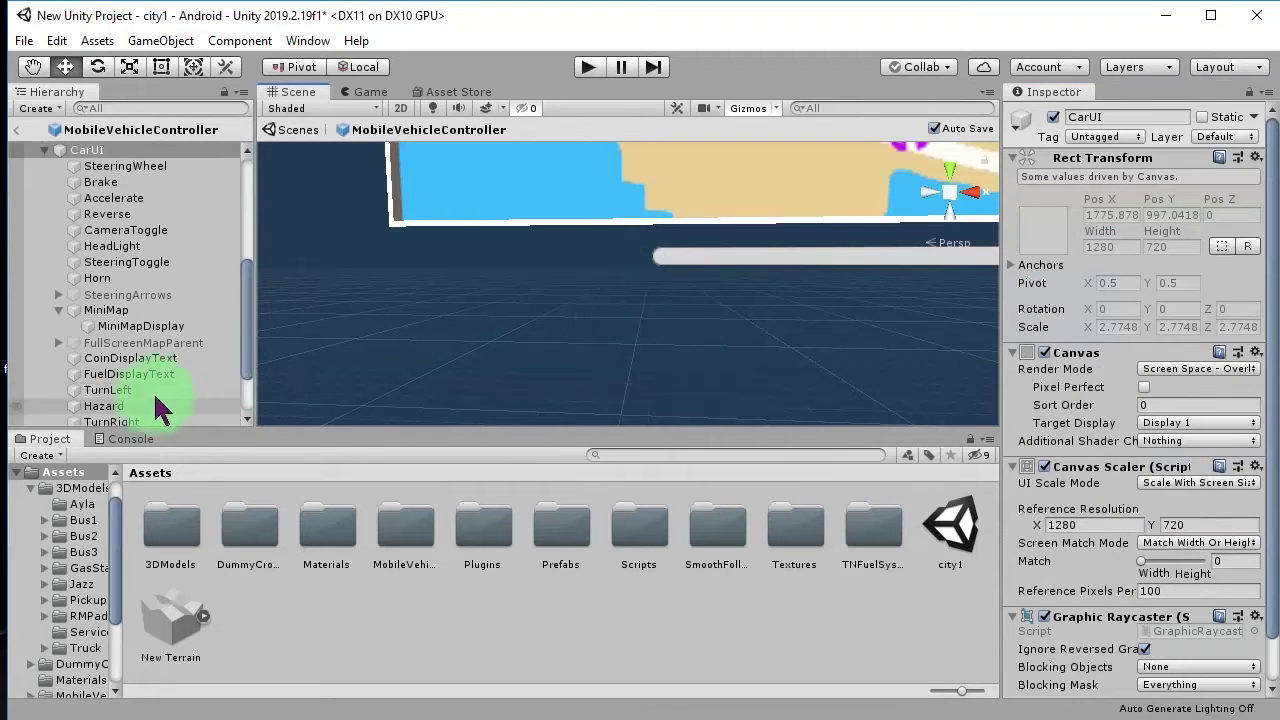
- Drag the Background's bottom edge down, then resize FuelIndicator to 160 by 29.23
left_click(160, 405)
left_click(175, 330)
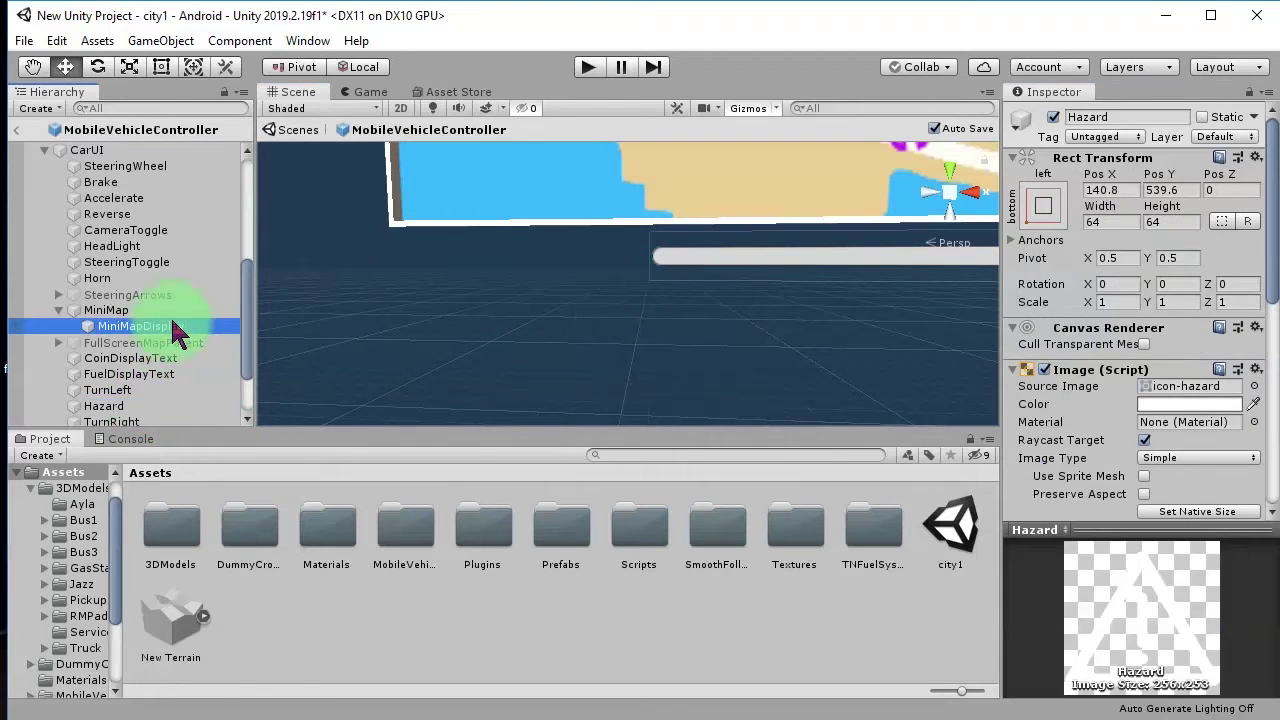
scroll(145, 402, "down", 2)
left_click(148, 398)
left_click(162, 373)
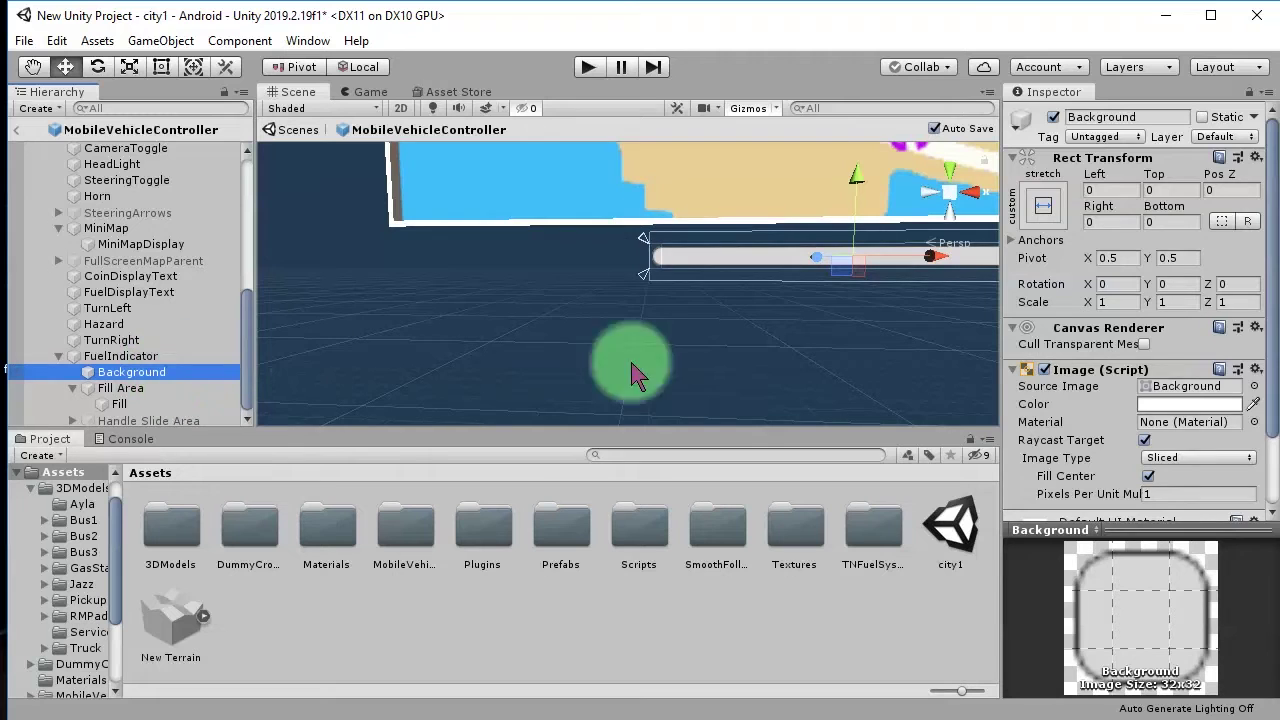
scroll(1030, 410, "down", 2)
scroll(1034, 416, "up", 2)
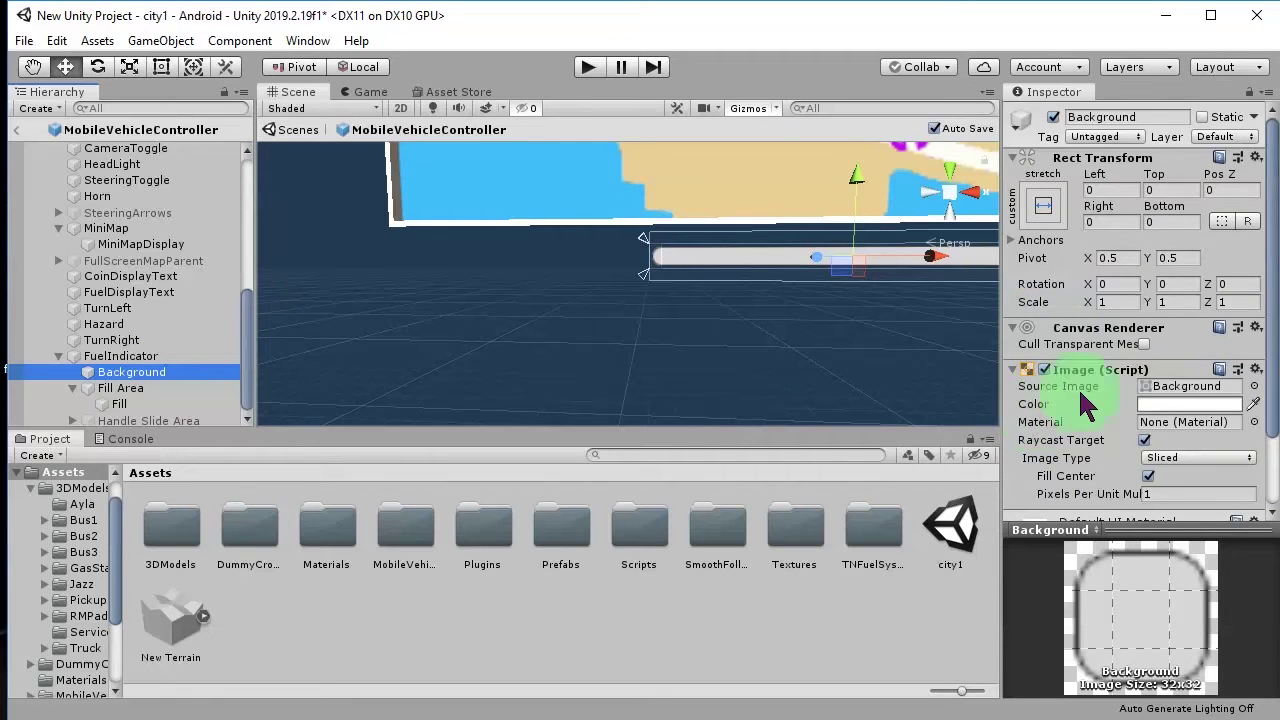
left_click(160, 58)
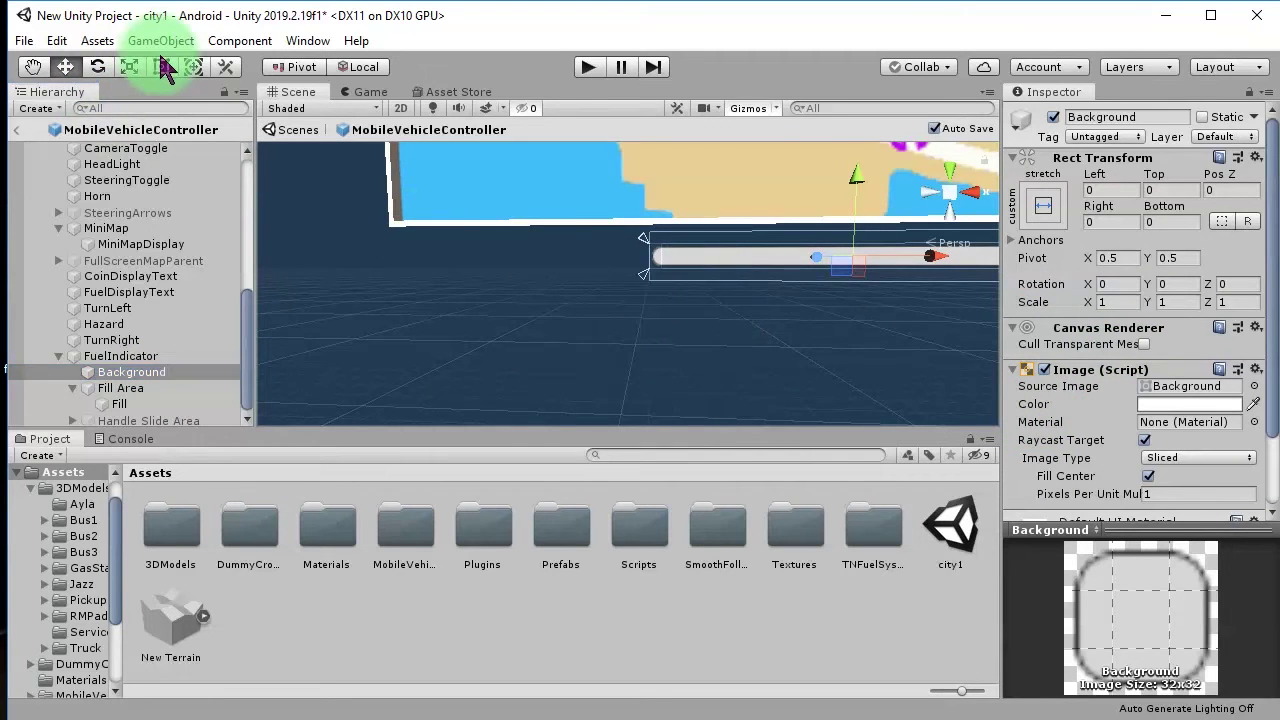
left_click(161, 66)
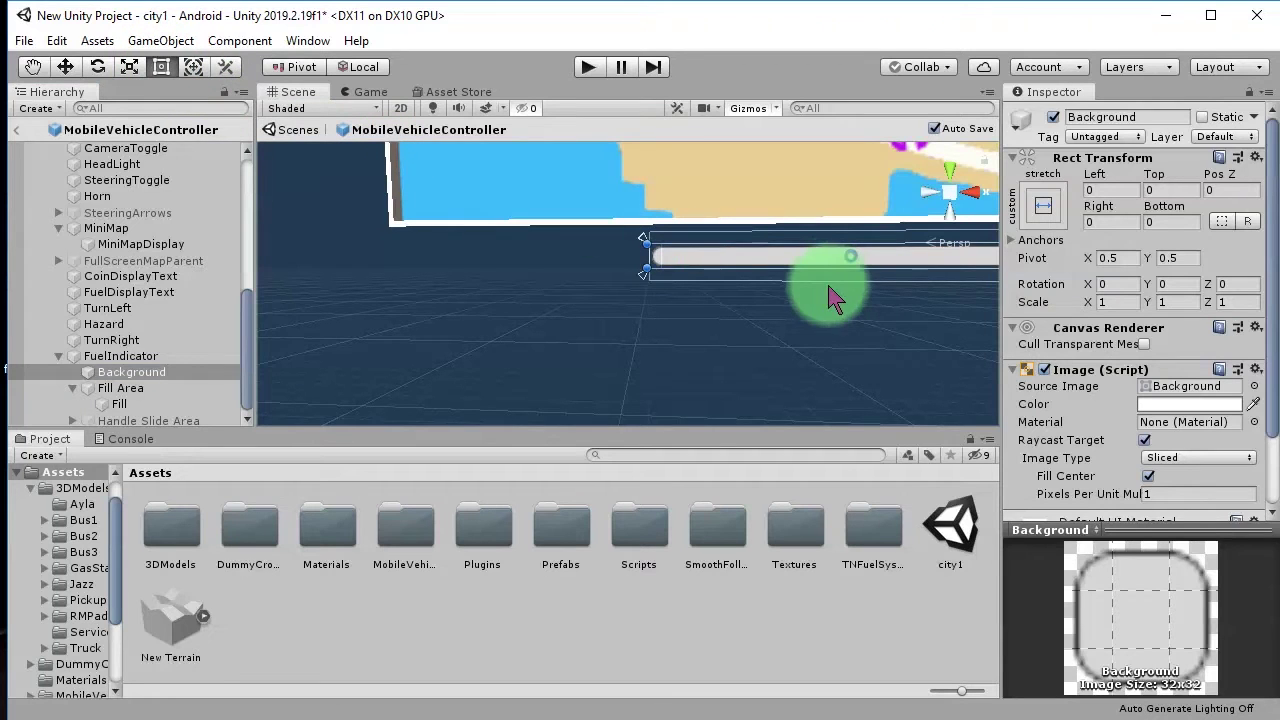
left_click_drag(811, 262, 809, 285)
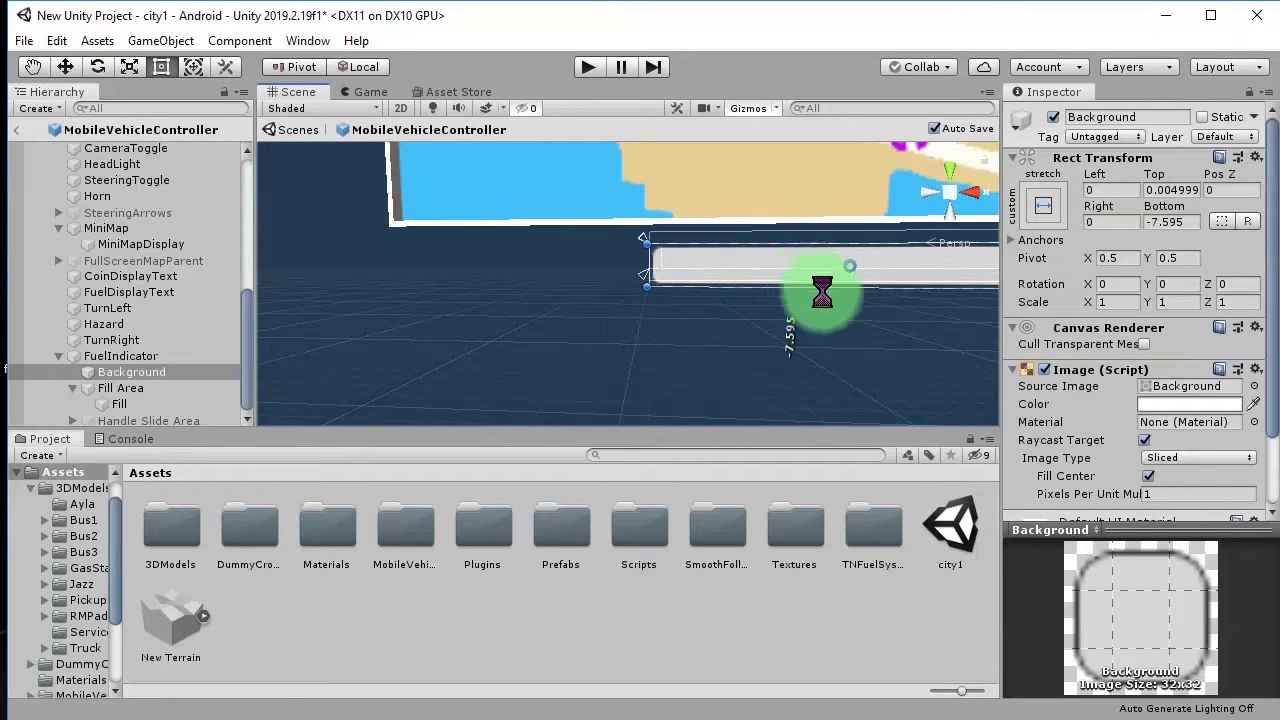
left_click(150, 358)
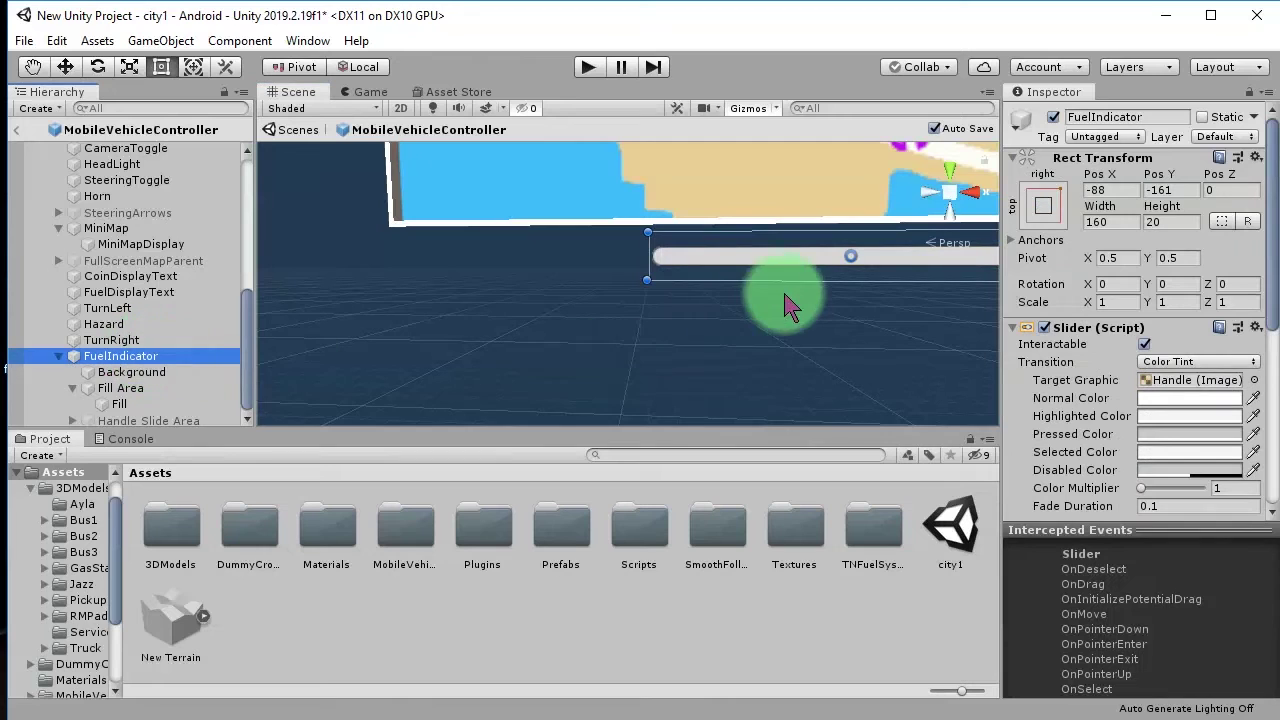
mouse_move(790, 283)
left_mouse_down()
mouse_move(790, 310)
mouse_move(807, 303)
left_mouse_up()
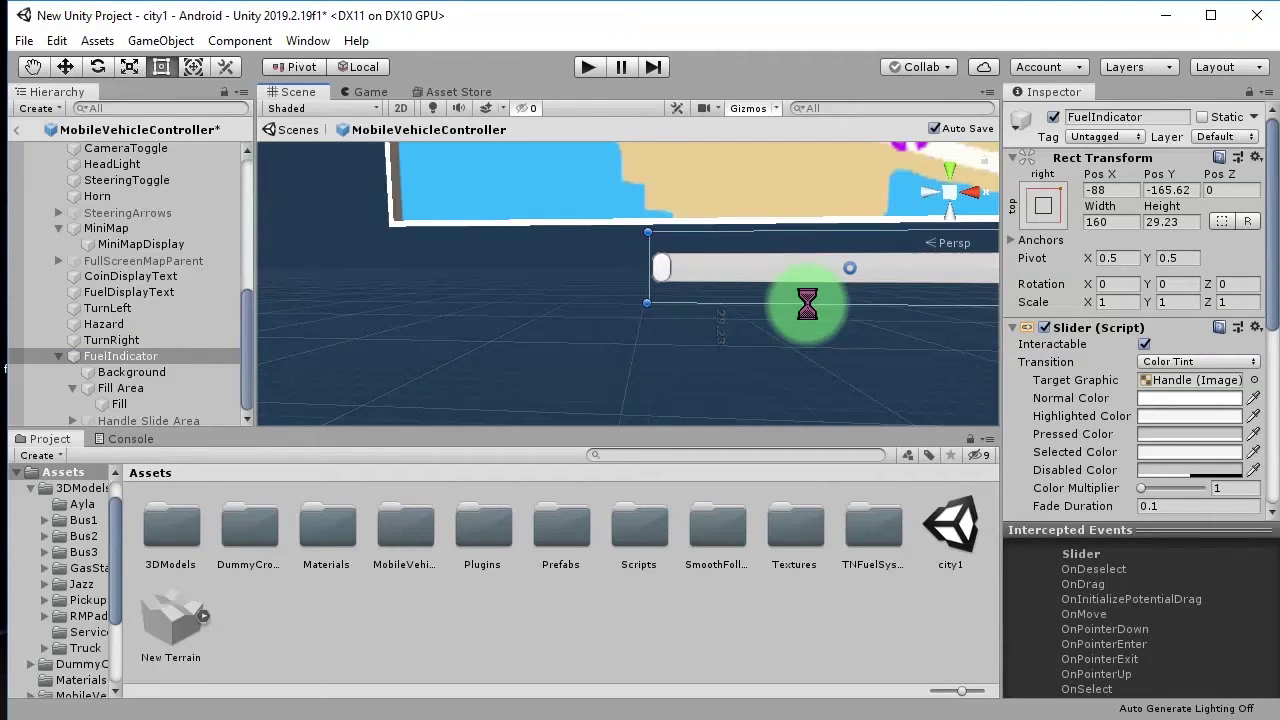
- Drag FuelIndicator's left and bottom edges out to 246.5 by 43 at -131.3, -172.5
middle_click_drag(807, 303, 520, 268)
left_click_drag(535, 261, 405, 246)
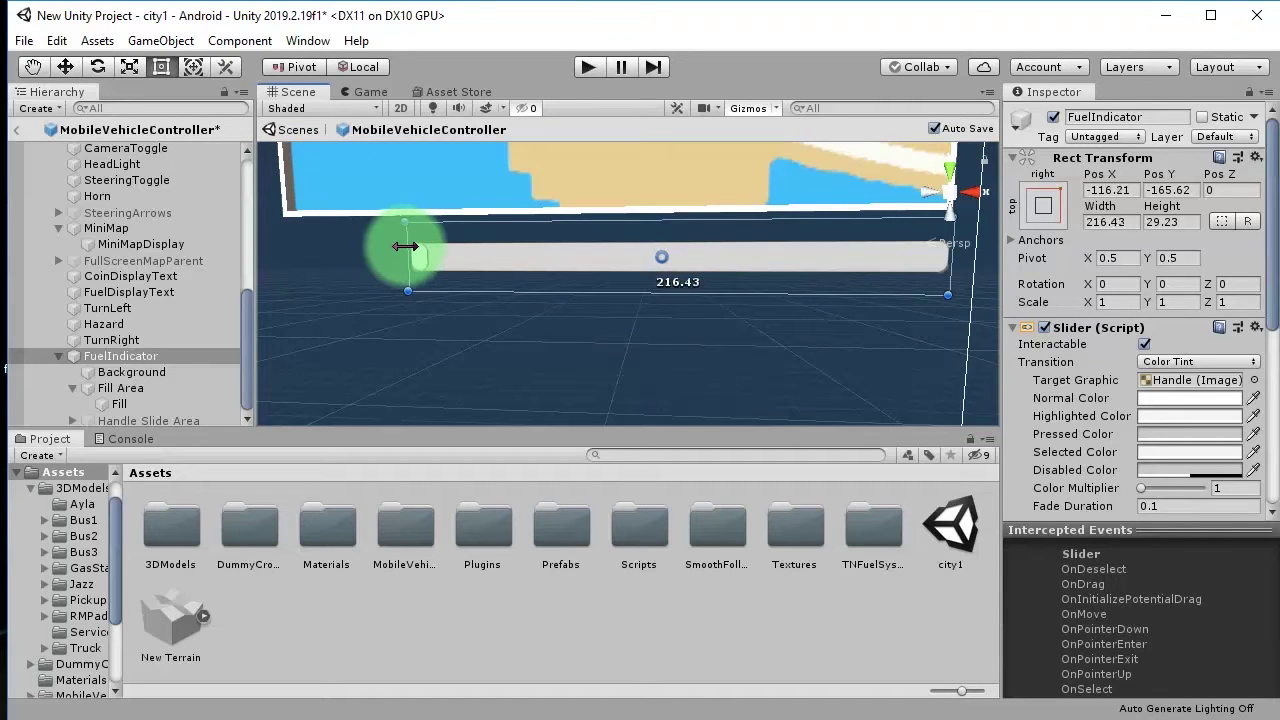
left_click_drag(611, 277, 628, 326, "alt")
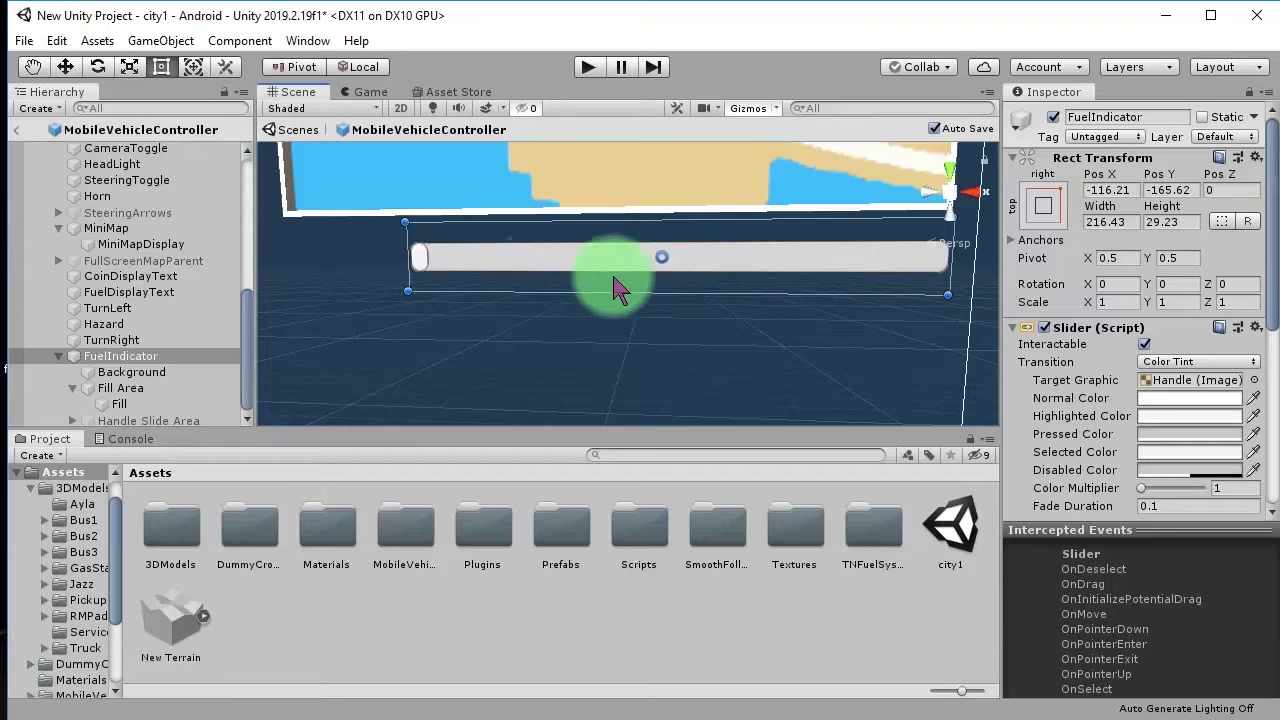
right_click_drag(628, 326, 797, 402, "alt")
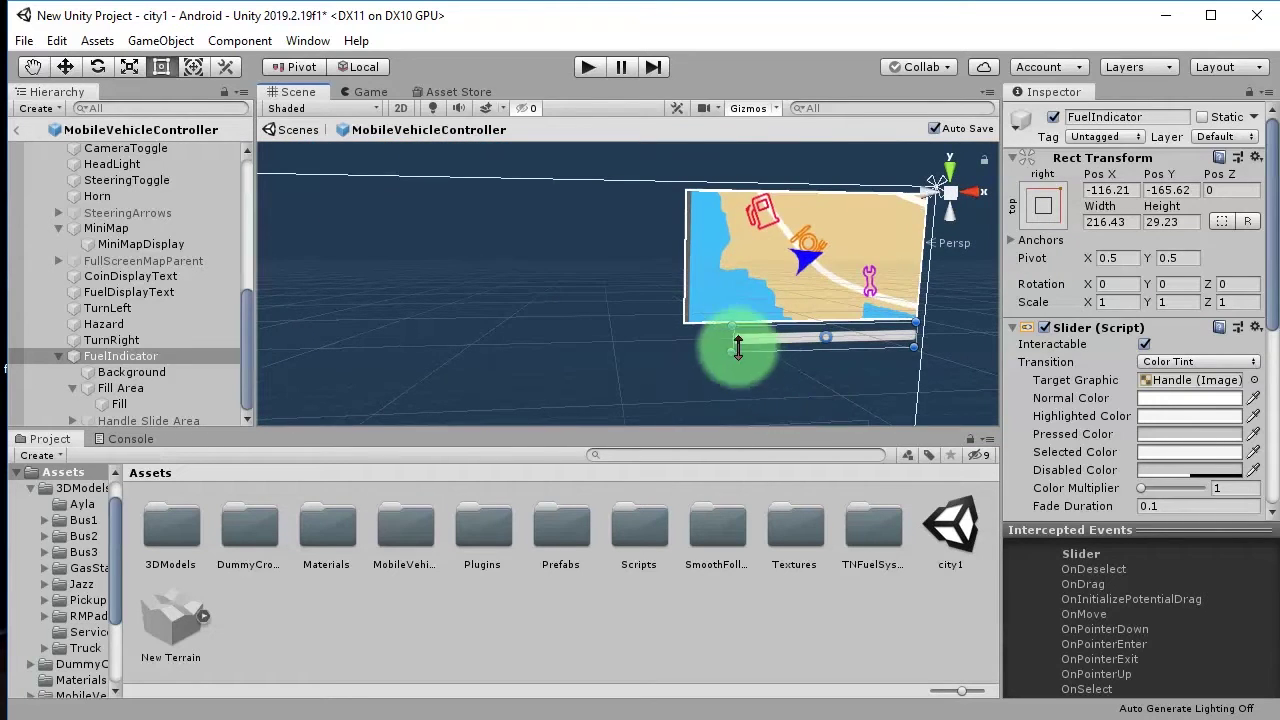
left_click_drag(731, 338, 703, 336)
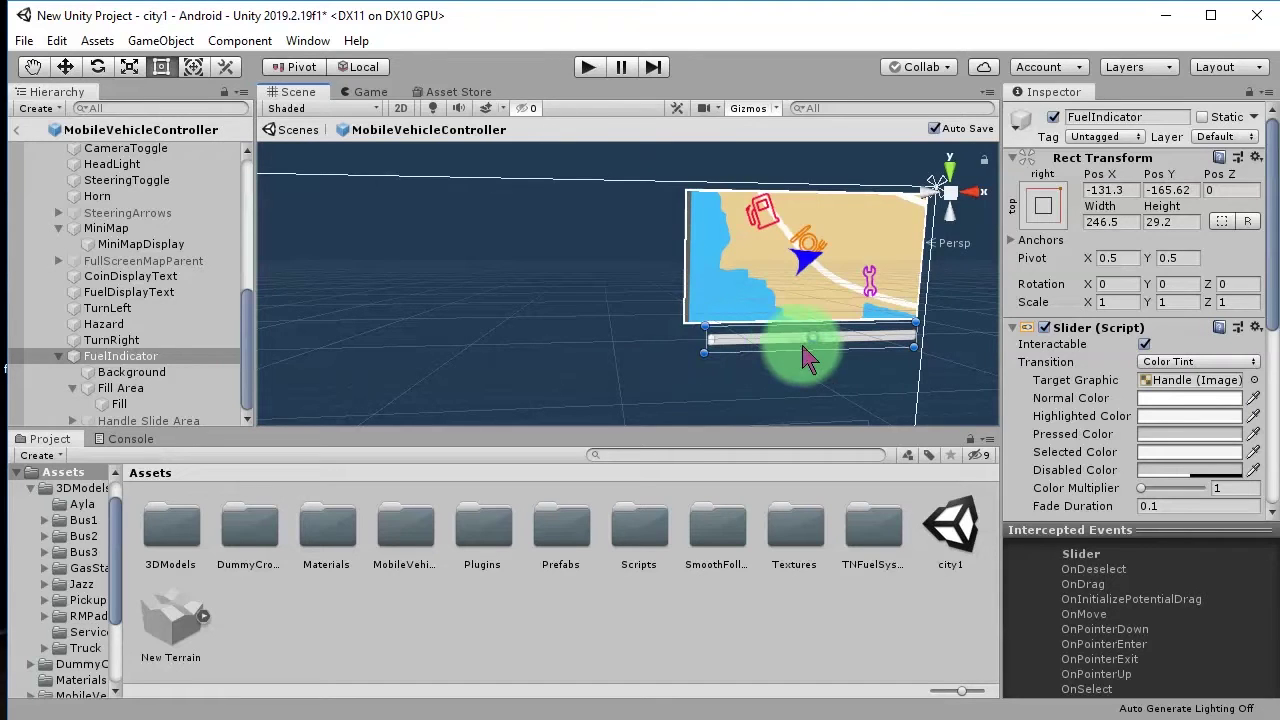
left_click_drag(803, 348, 803, 361)
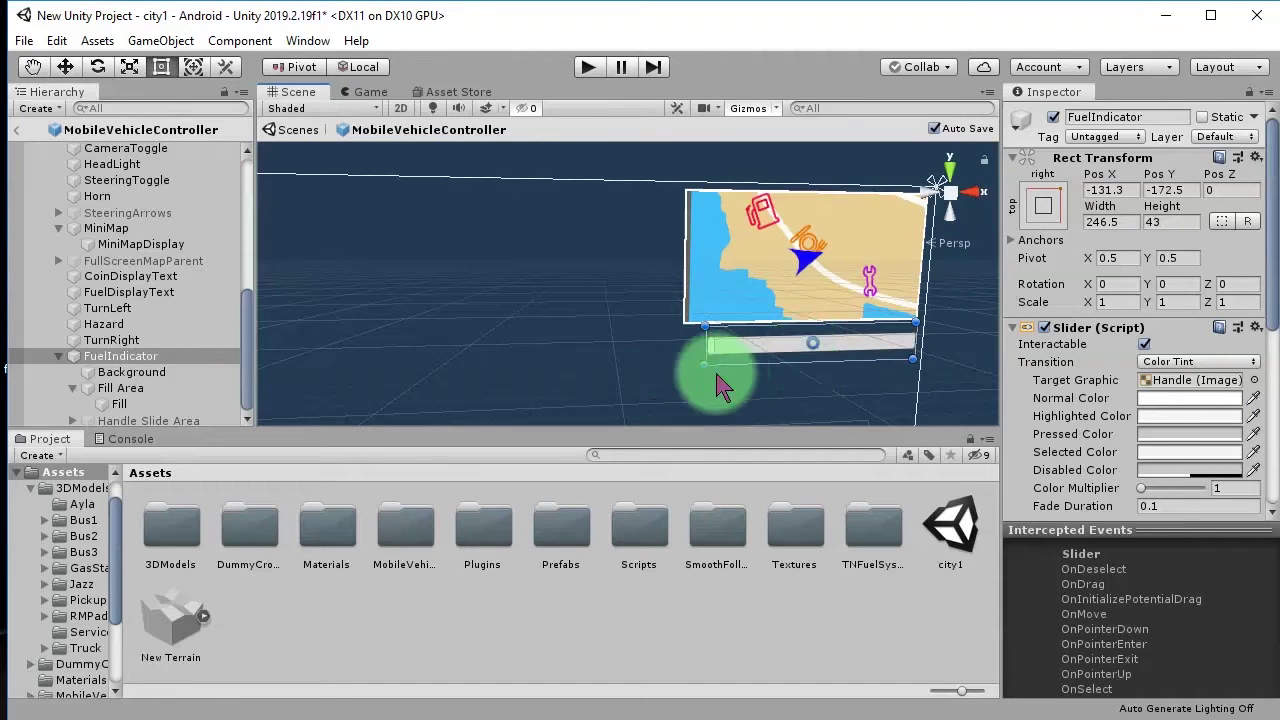
left_click_drag(697, 365, 720, 332, "alt")
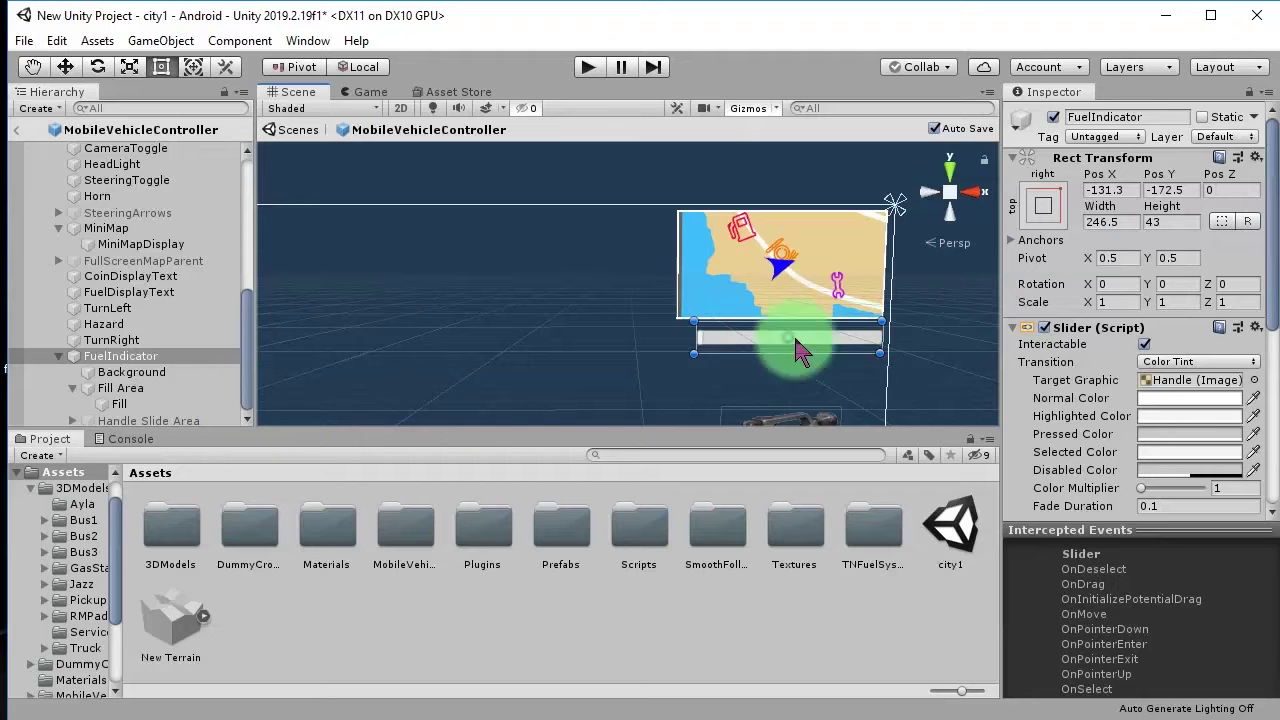
scroll(823, 337, "up", 3)
scroll(823, 337, "up", 3)
scroll(770, 152, "up", 3)
scroll(770, 152, "down", 3)
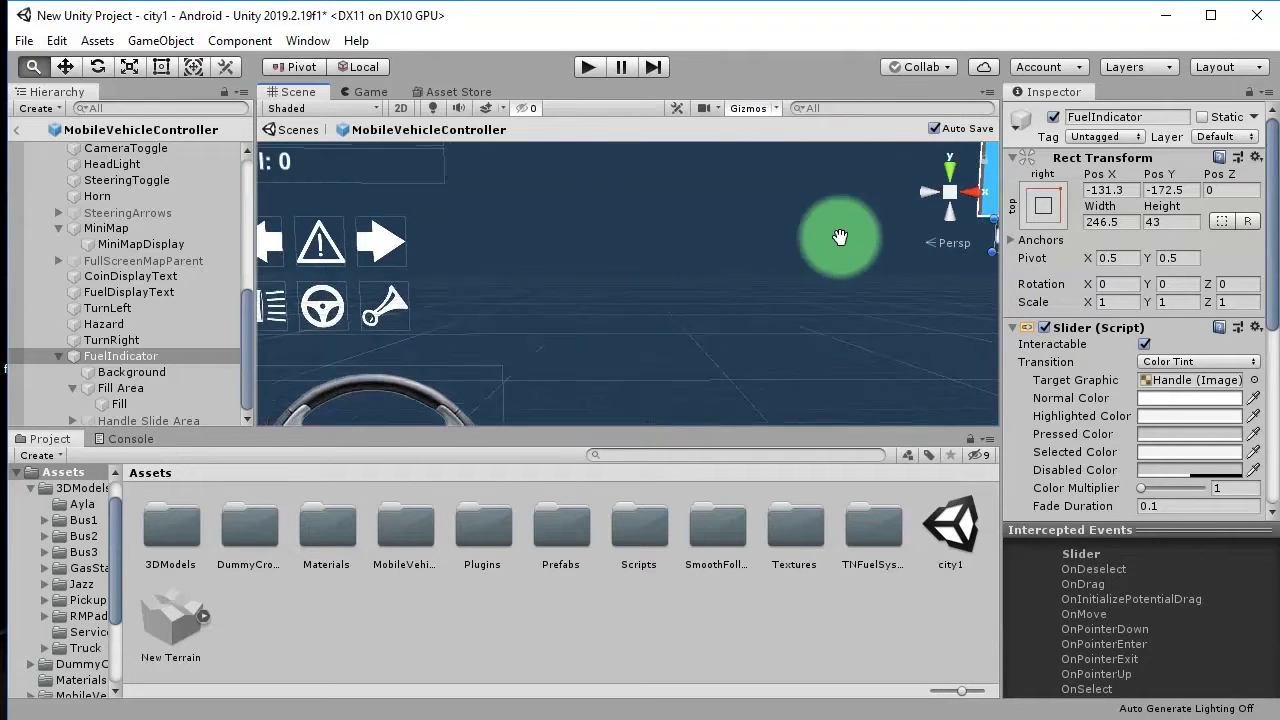
left_click_drag(829, 237, 486, 271)
- Switch to the Rect tool and reselect the FuelIndicator slider
key("t")
left_click(140, 358)
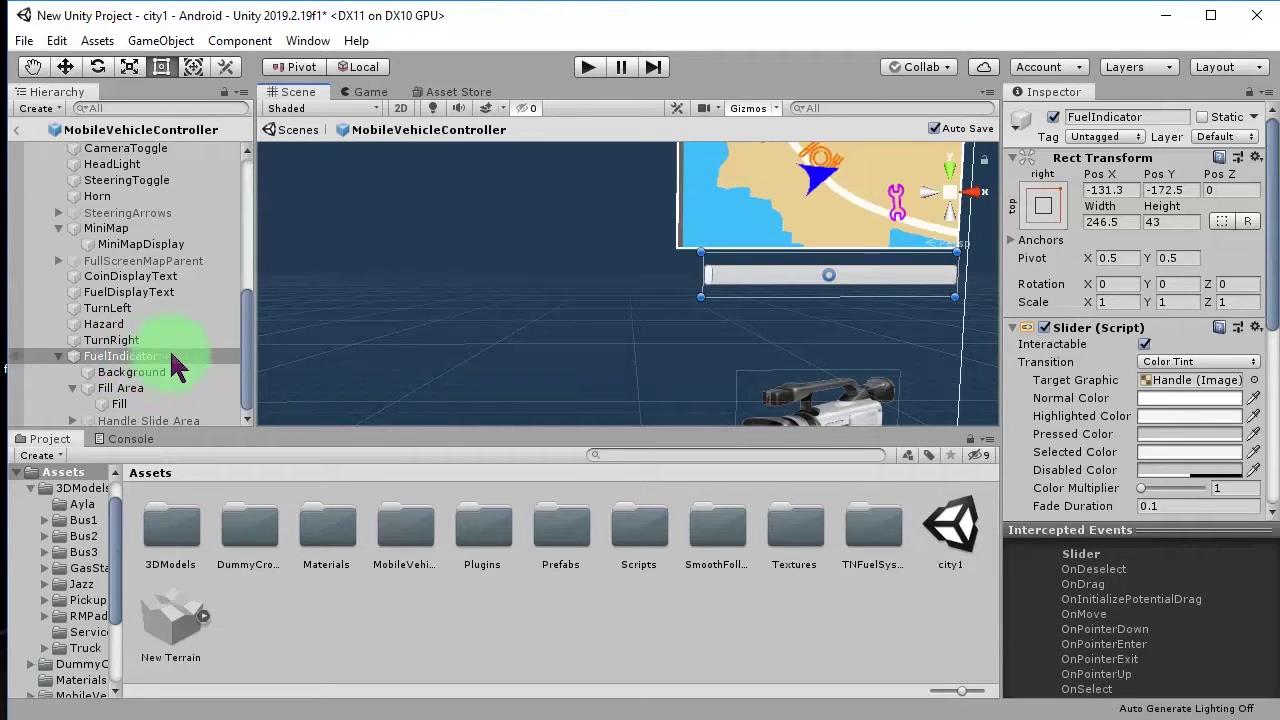
left_click(150, 341)
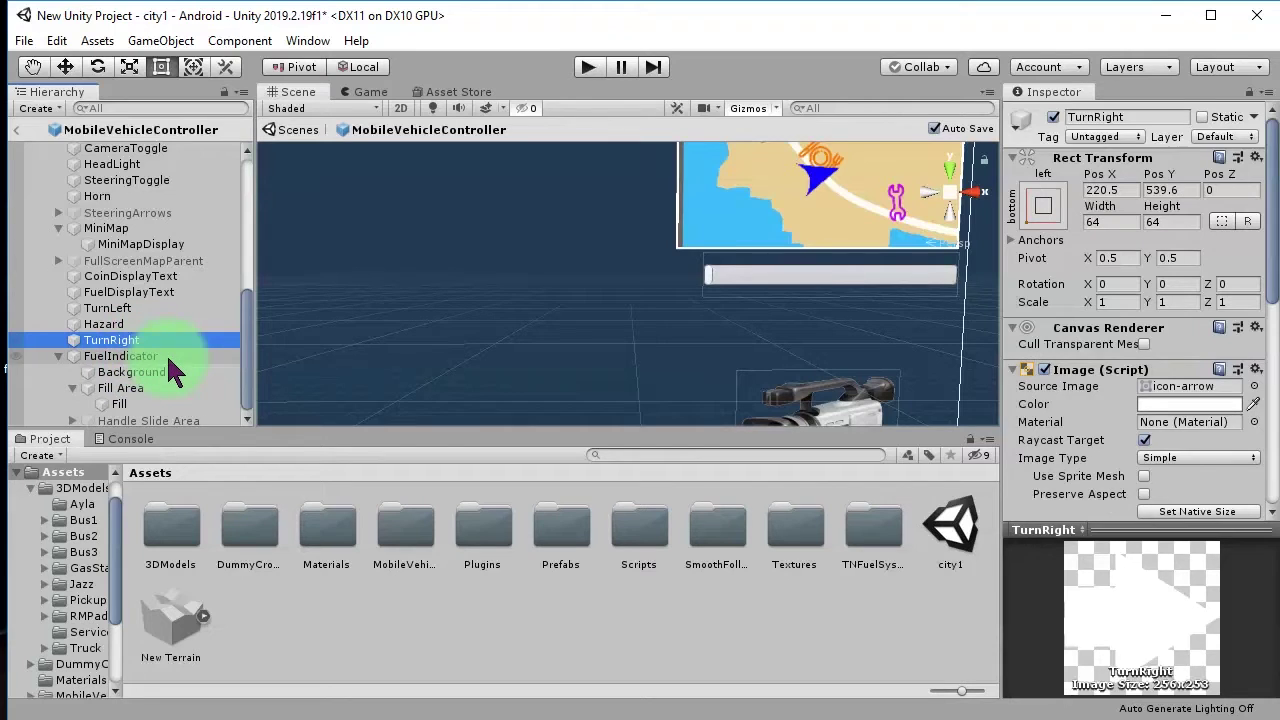
left_click(125, 356)
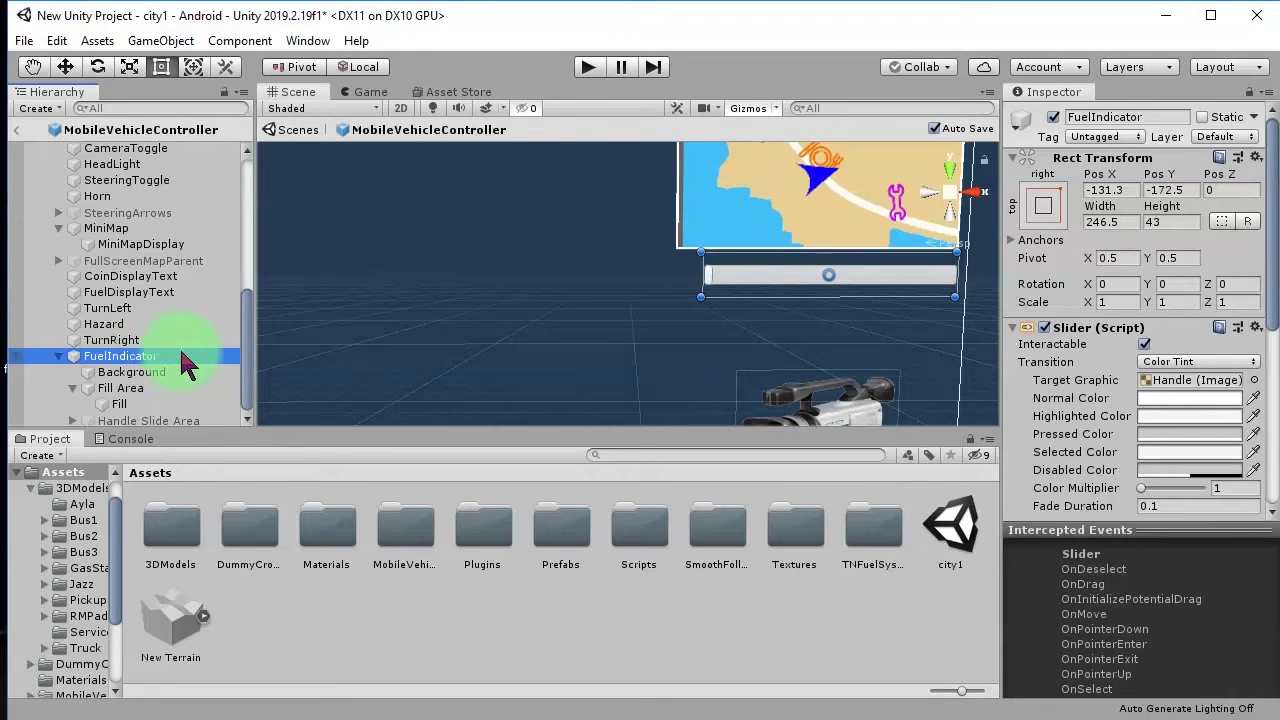
- Add a UI Image under the CarUI canvas
scroll(181, 346, "up", 5)
scroll(195, 325, "up", 2)
scroll(130, 358, "up", 2)
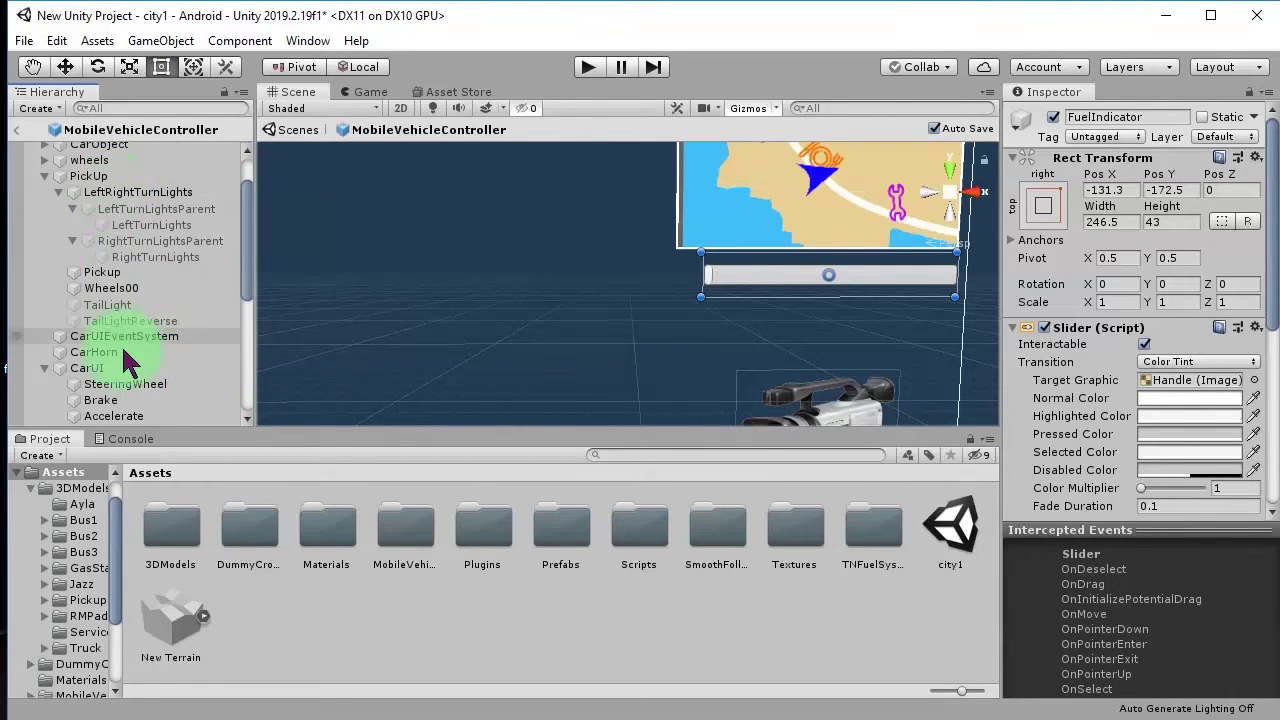
right_click(104, 368)
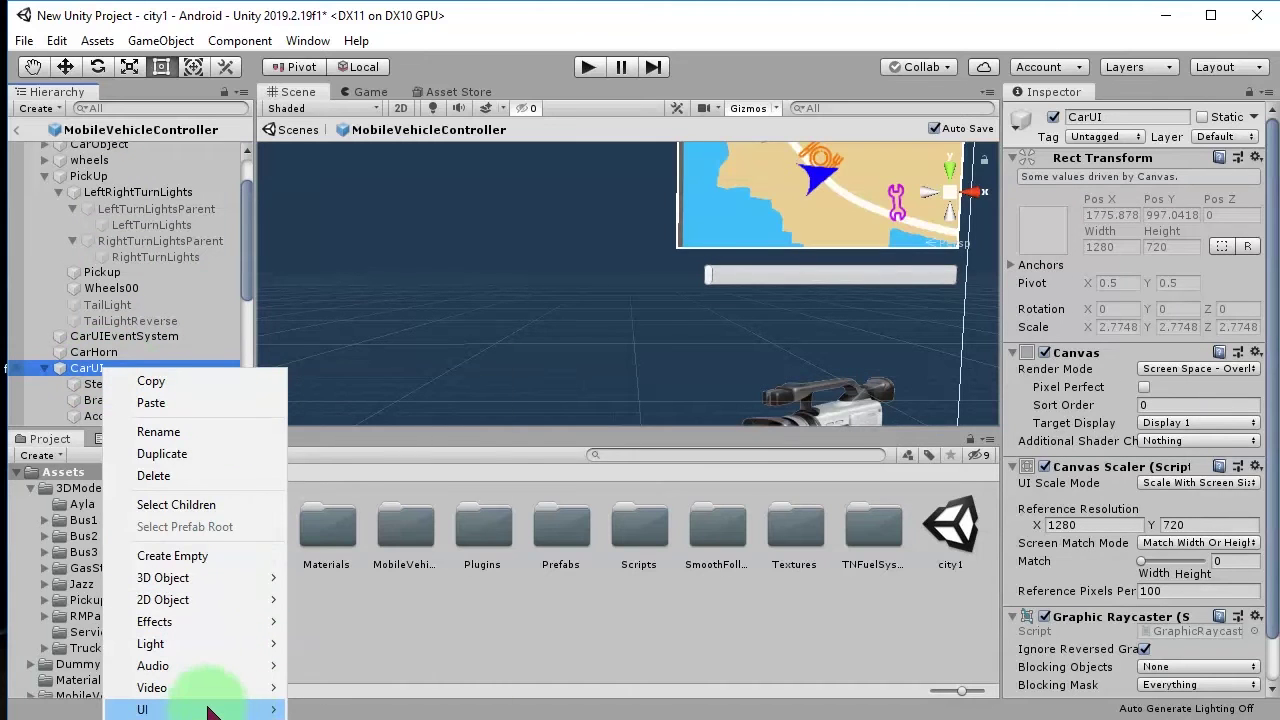
mouse_move(210, 710)
left_click(355, 410)
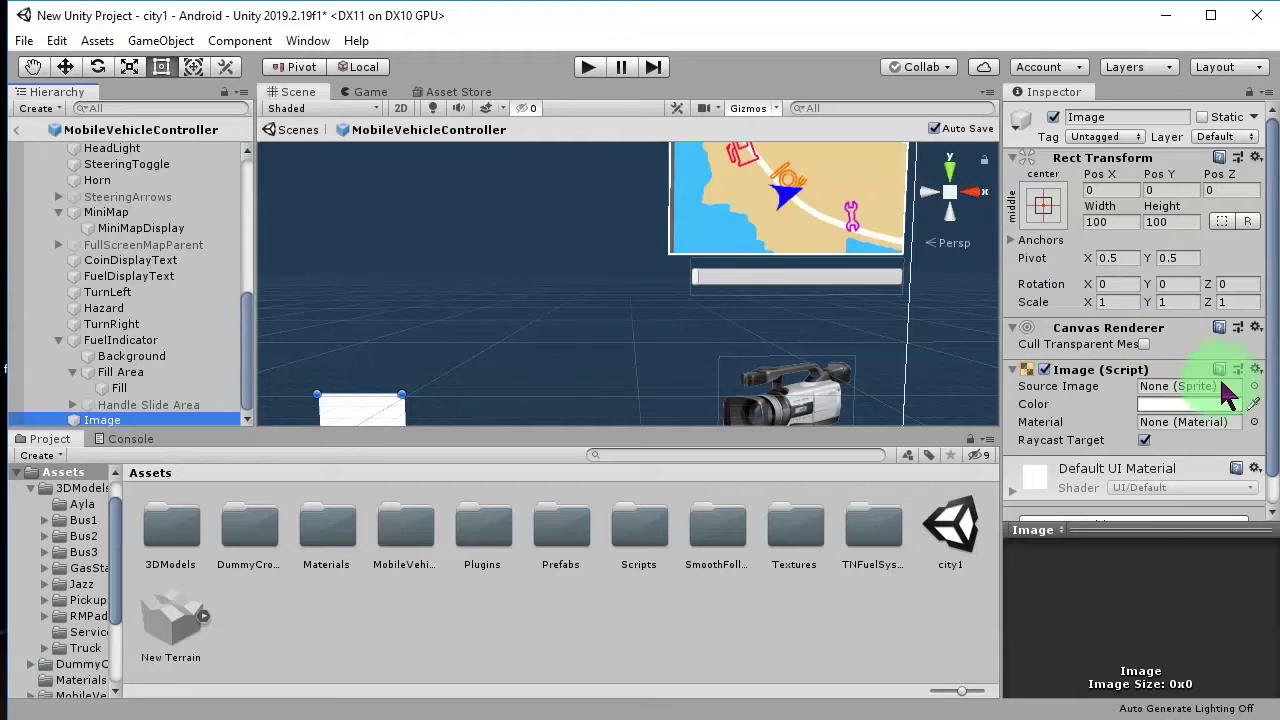
- Set the new Image's Source Image to the mapmarker-gas fuel pump sprite
left_click(1252, 387)
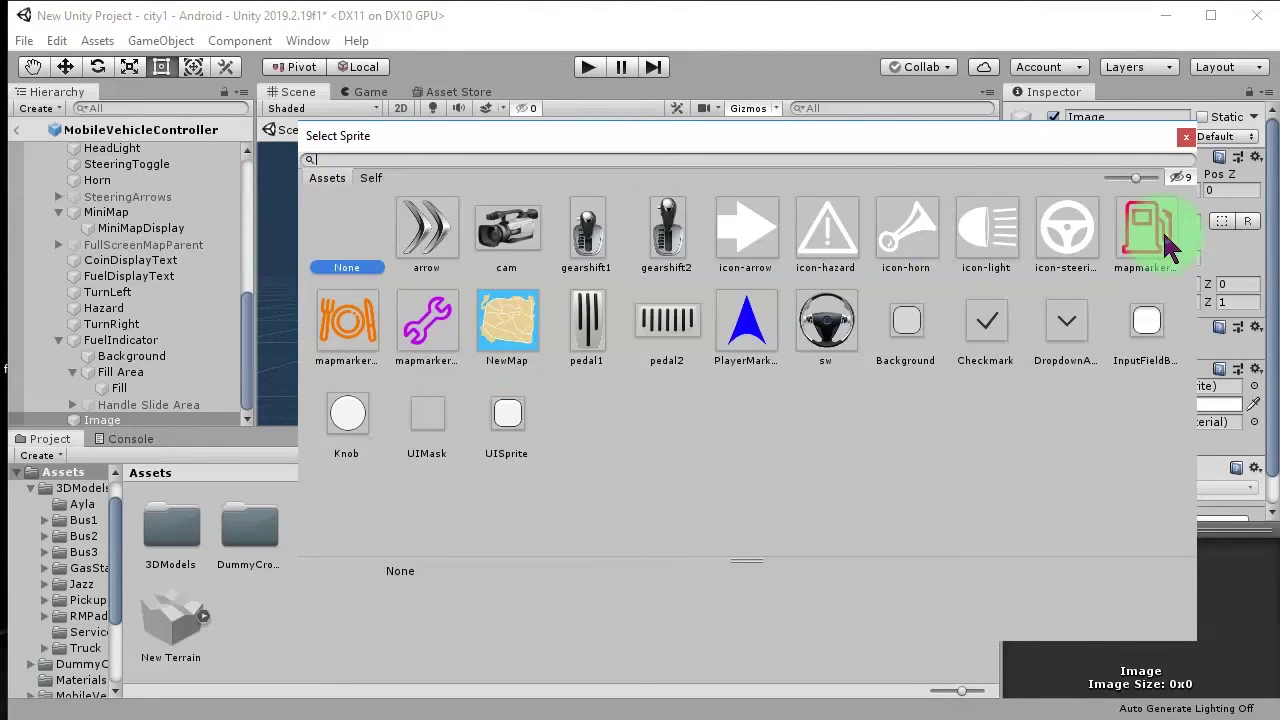
left_click(1137, 243)
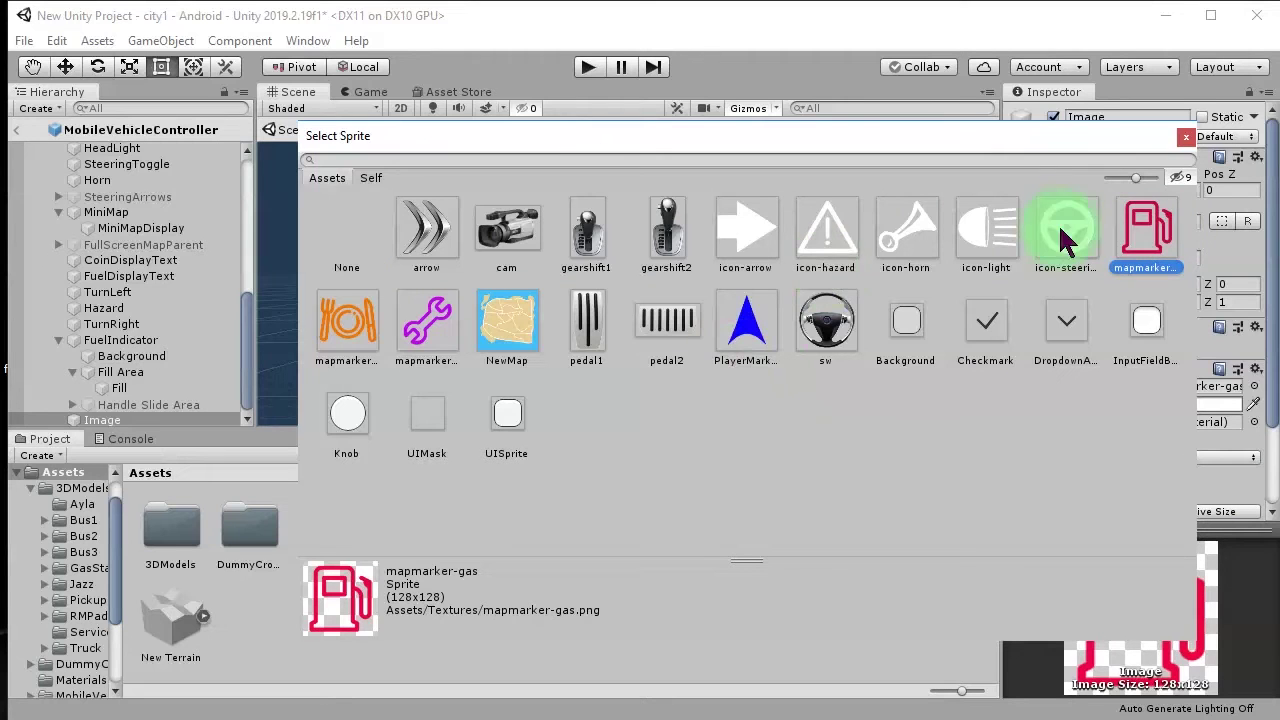
double_click(1150, 250)
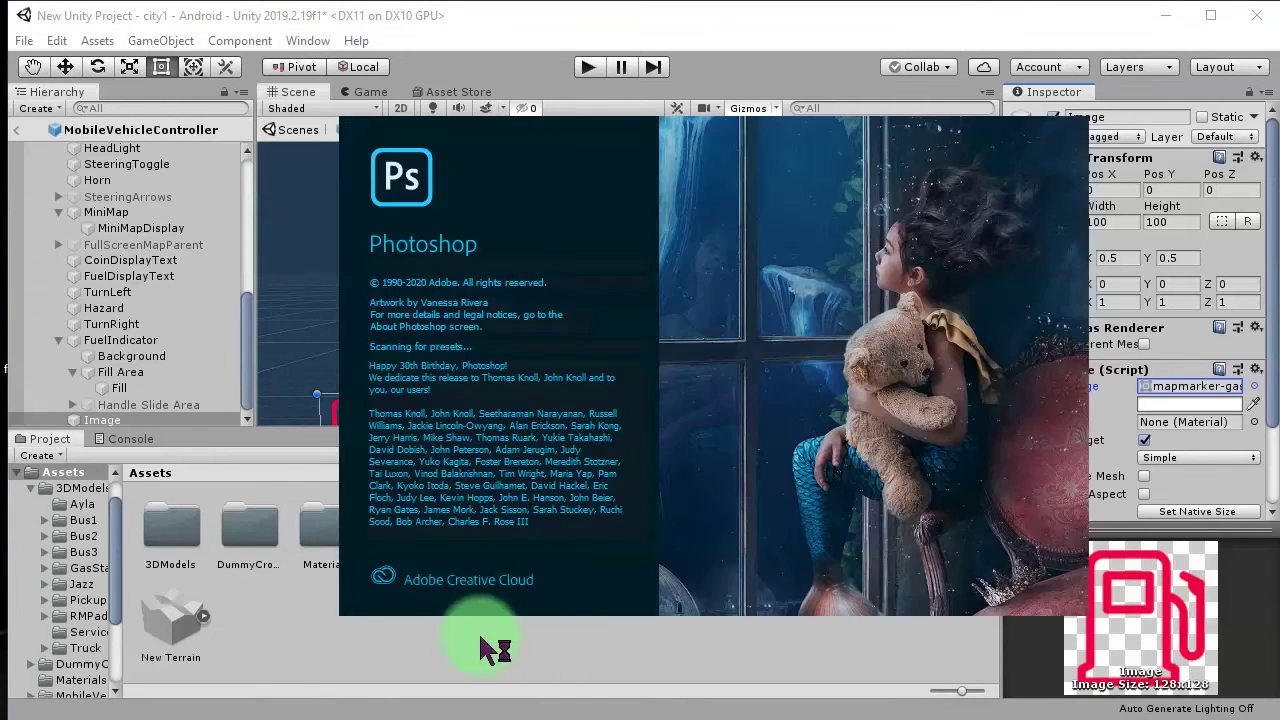
left_click(340, 605)
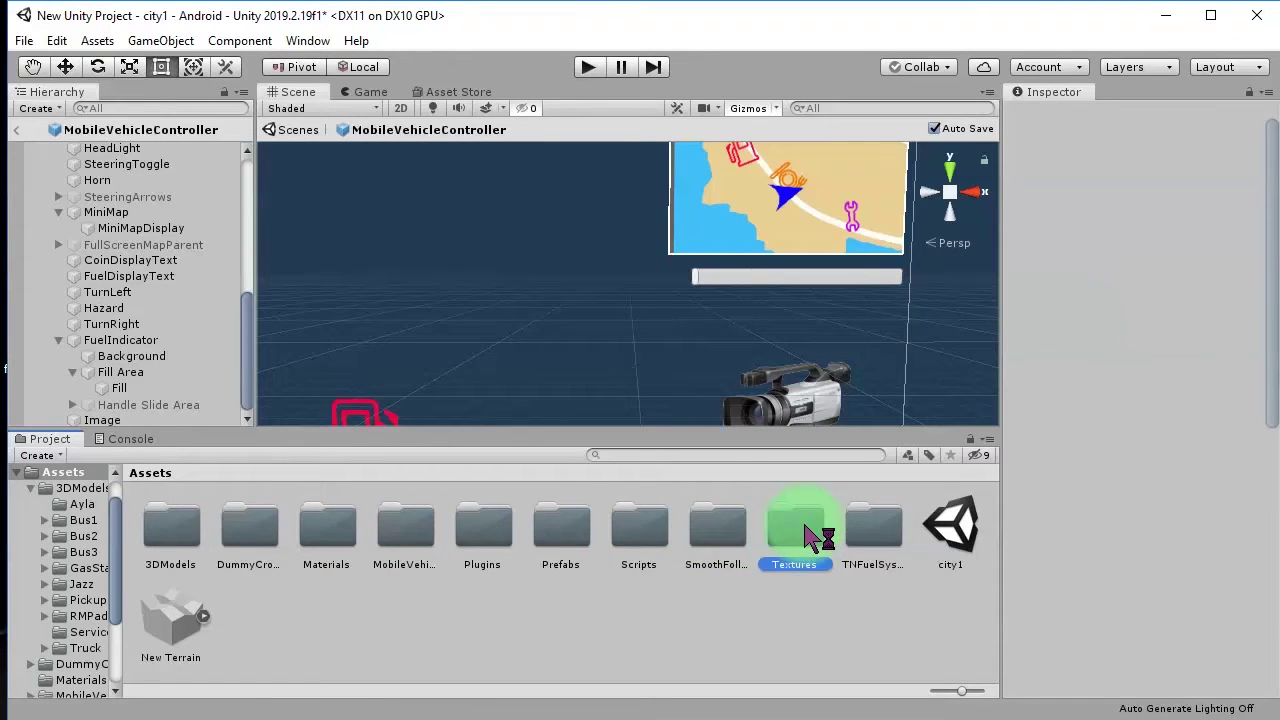
- Reveal mapmarker-gas from Assets/Textures in File Explorer
double_click(808, 537)
right_click(252, 537)
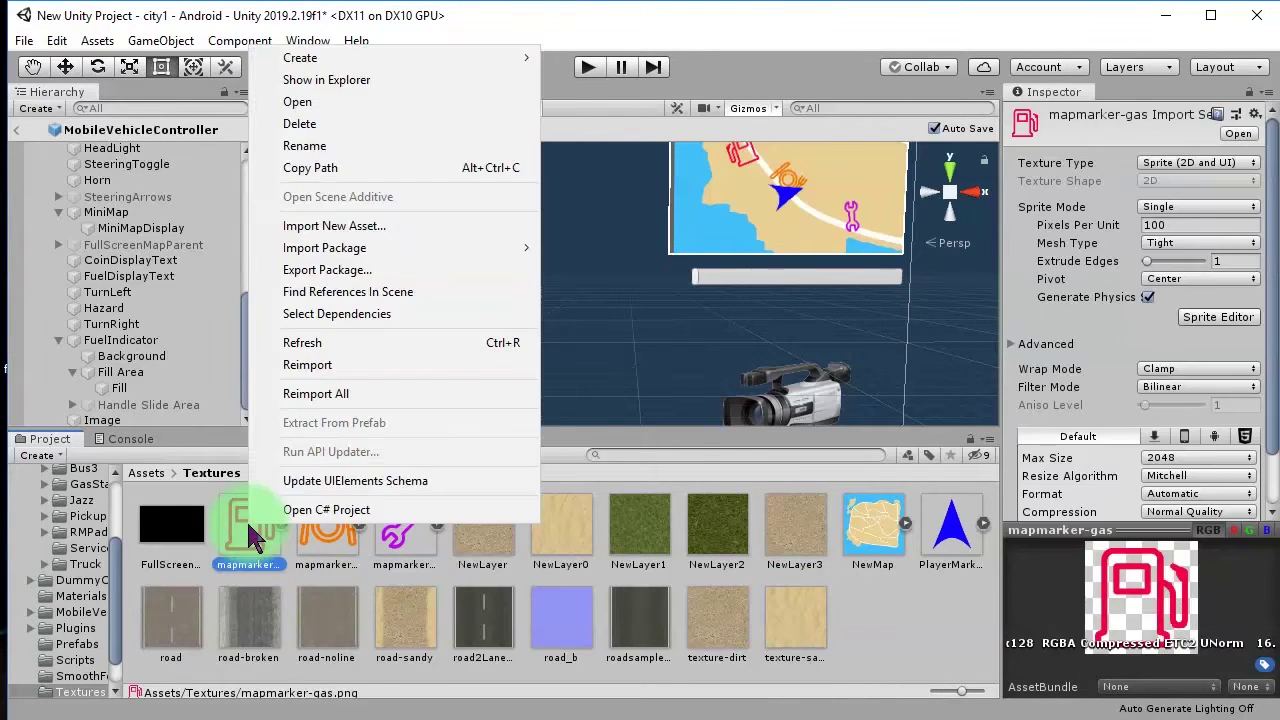
left_click(330, 82)
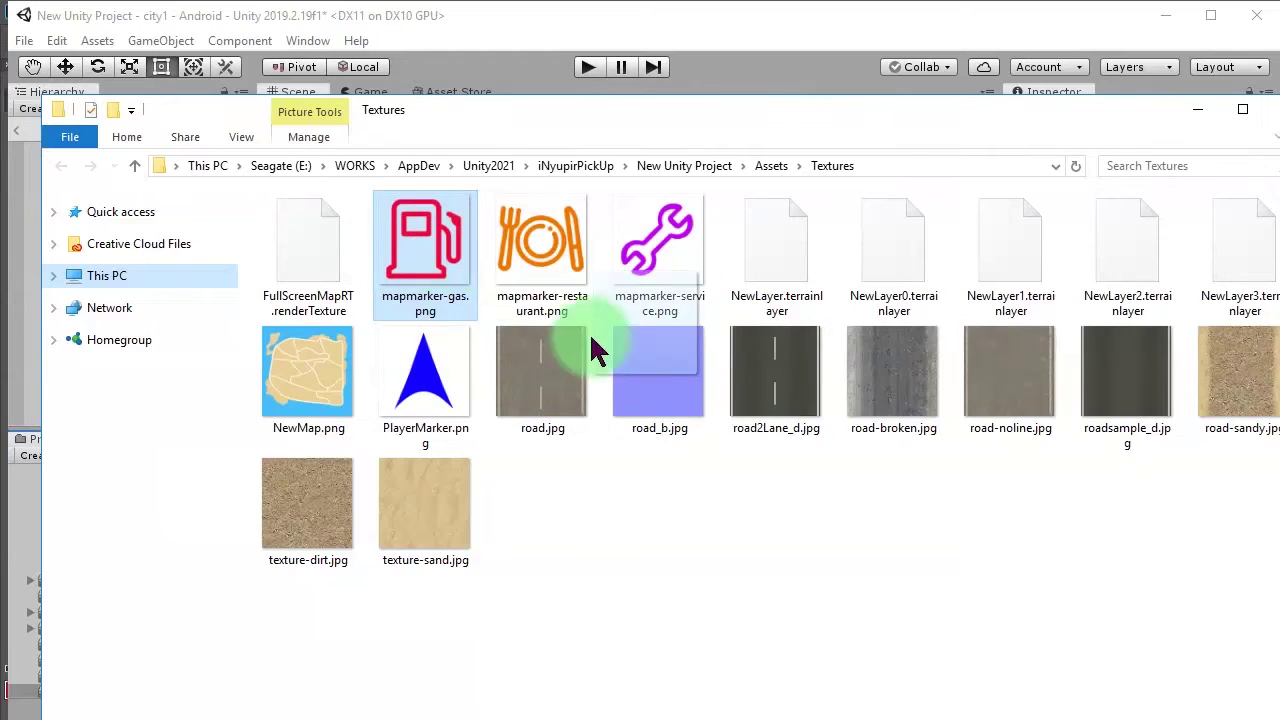
- Open mapmarker-gas.png from File Explorer in Adobe Photoshop via its taskbar button
left_click_drag(390, 262, 771, 700)
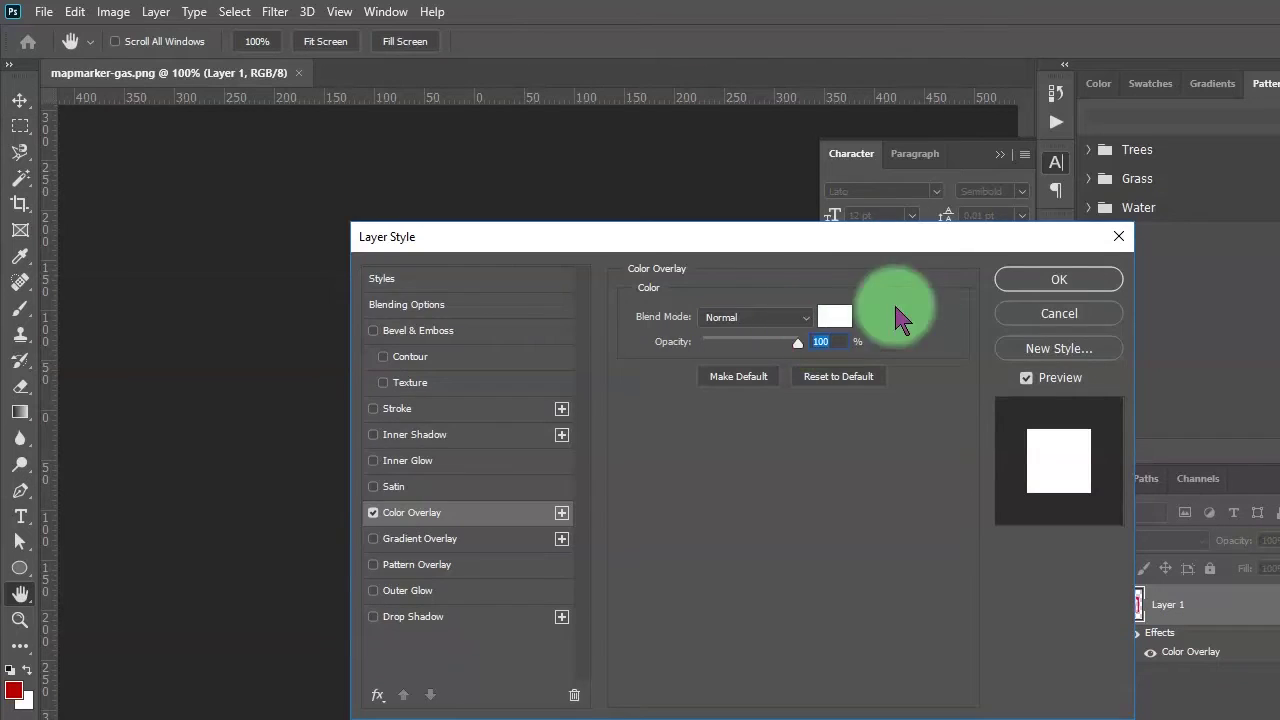
- Turn the fuel pump icon white with a Color Overlay and save a PNG copy named icon-fuel in MobileVehicleController
left_click(1060, 280)
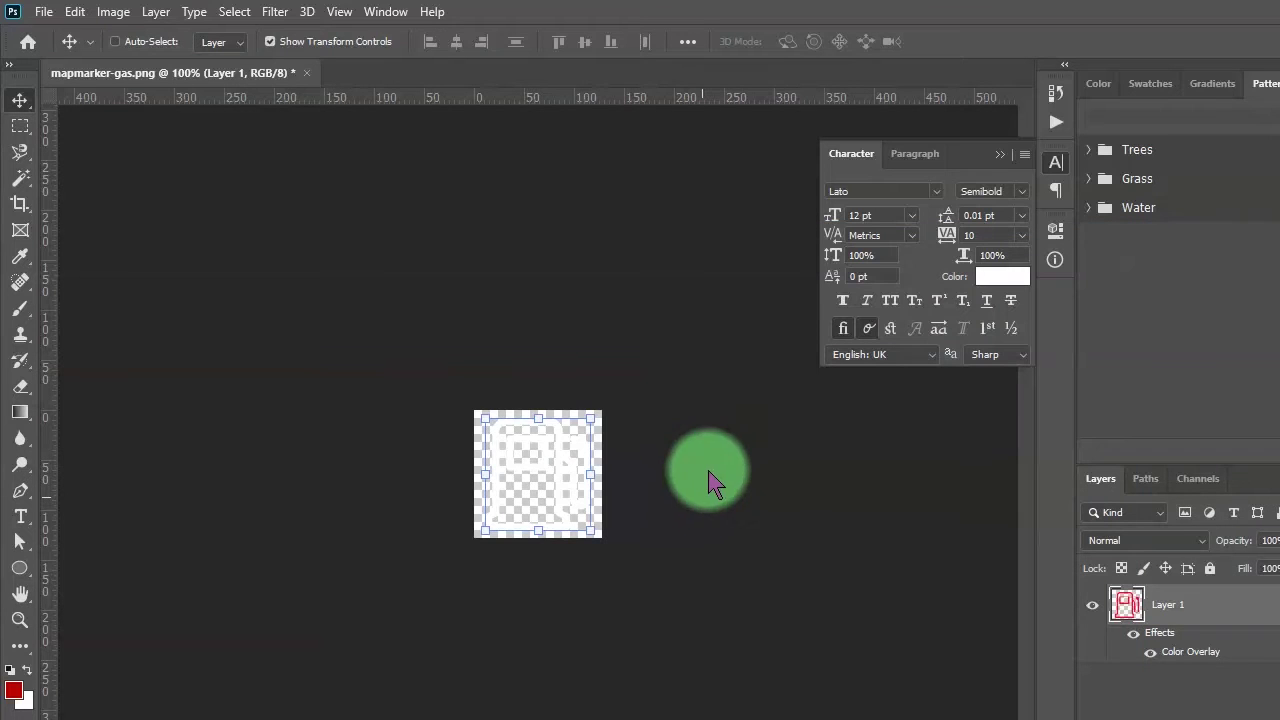
key("ctrl+shift+s")
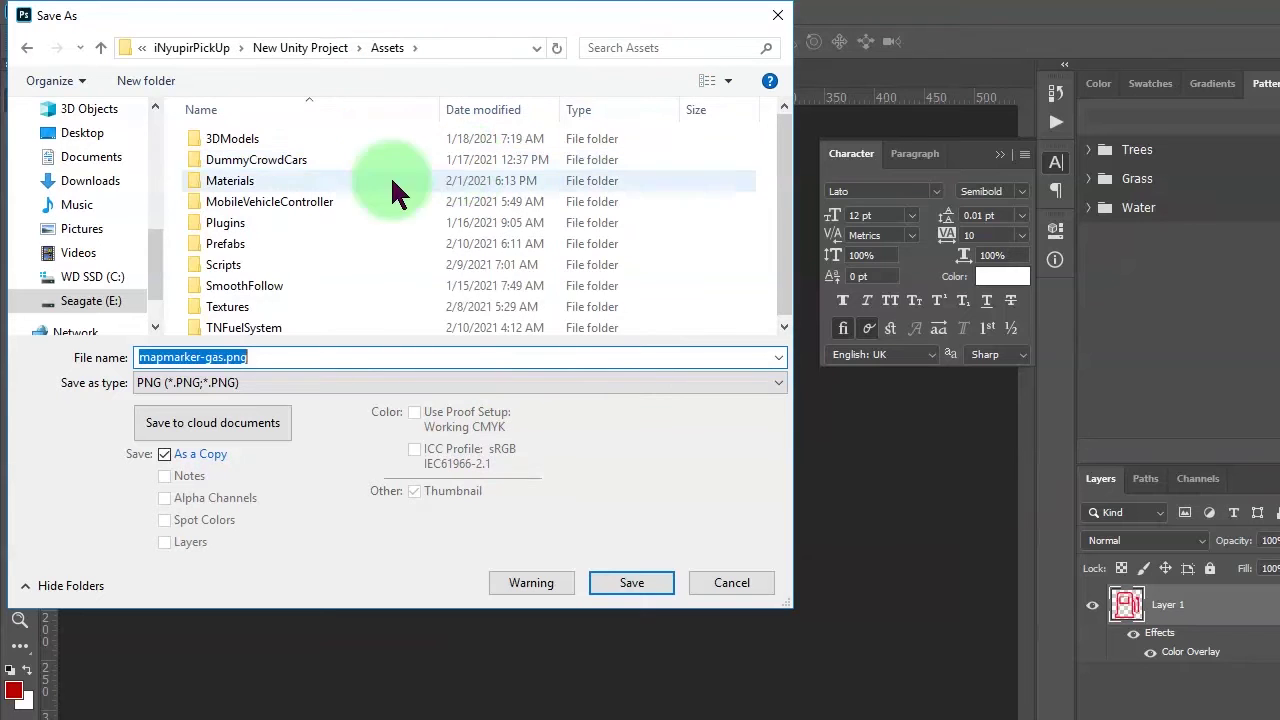
left_click(291, 200)
double_click(292, 194)
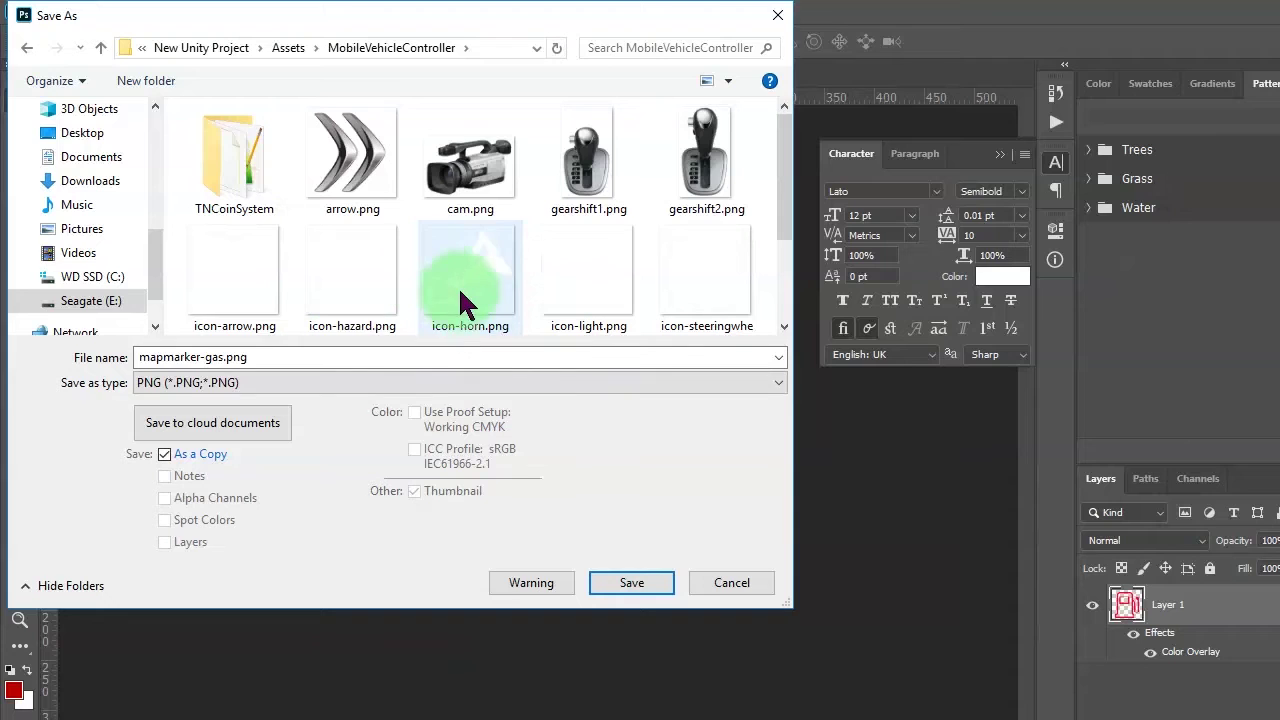
left_click(277, 357)
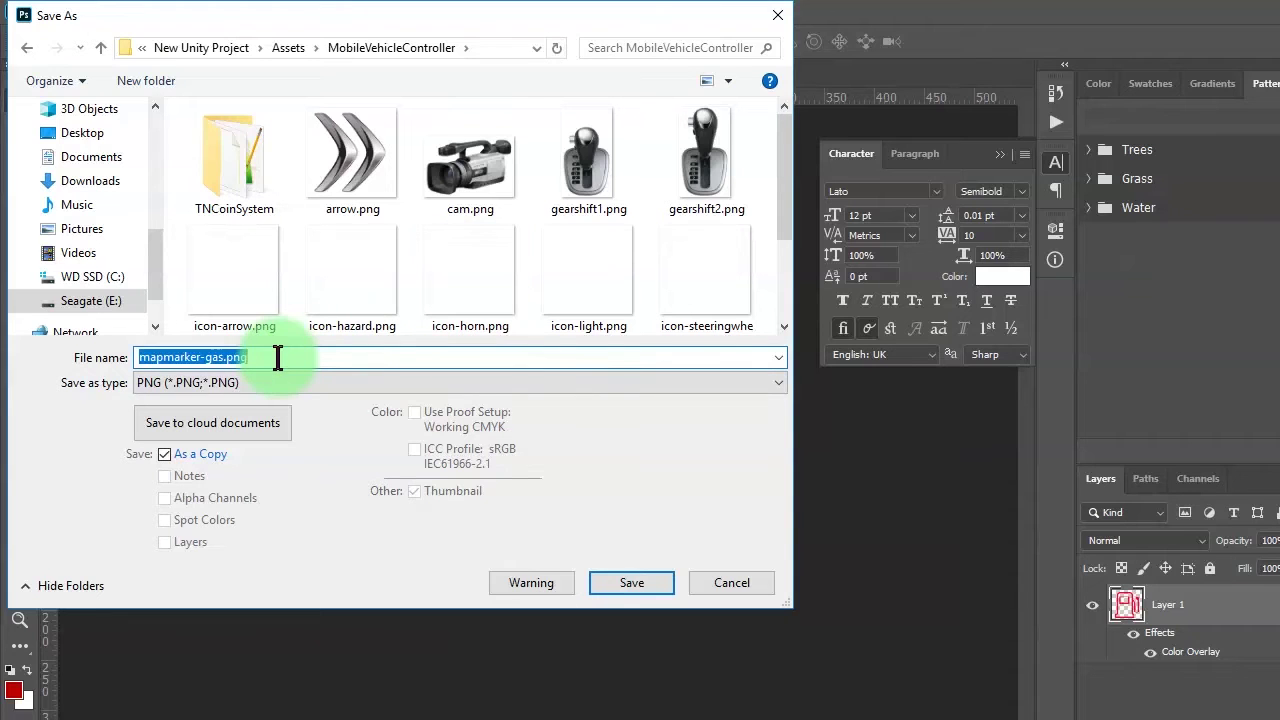
type("icon-")
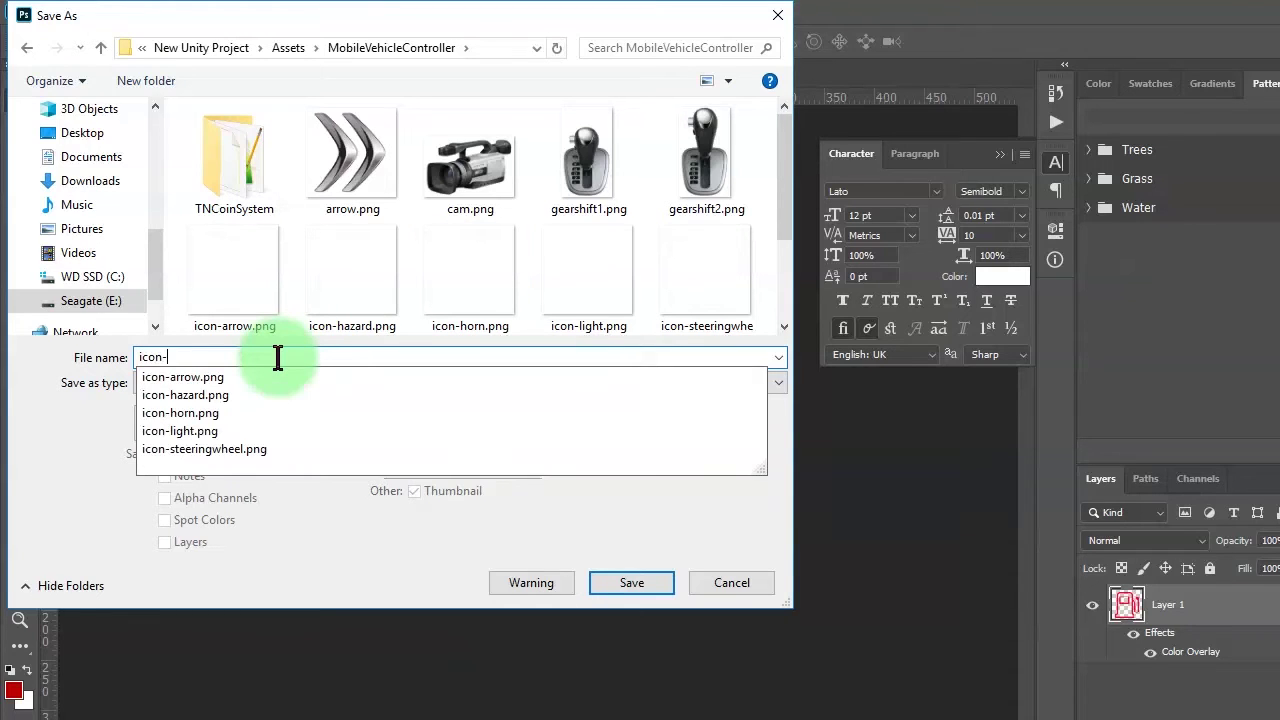
type("fuel")
key("Return")
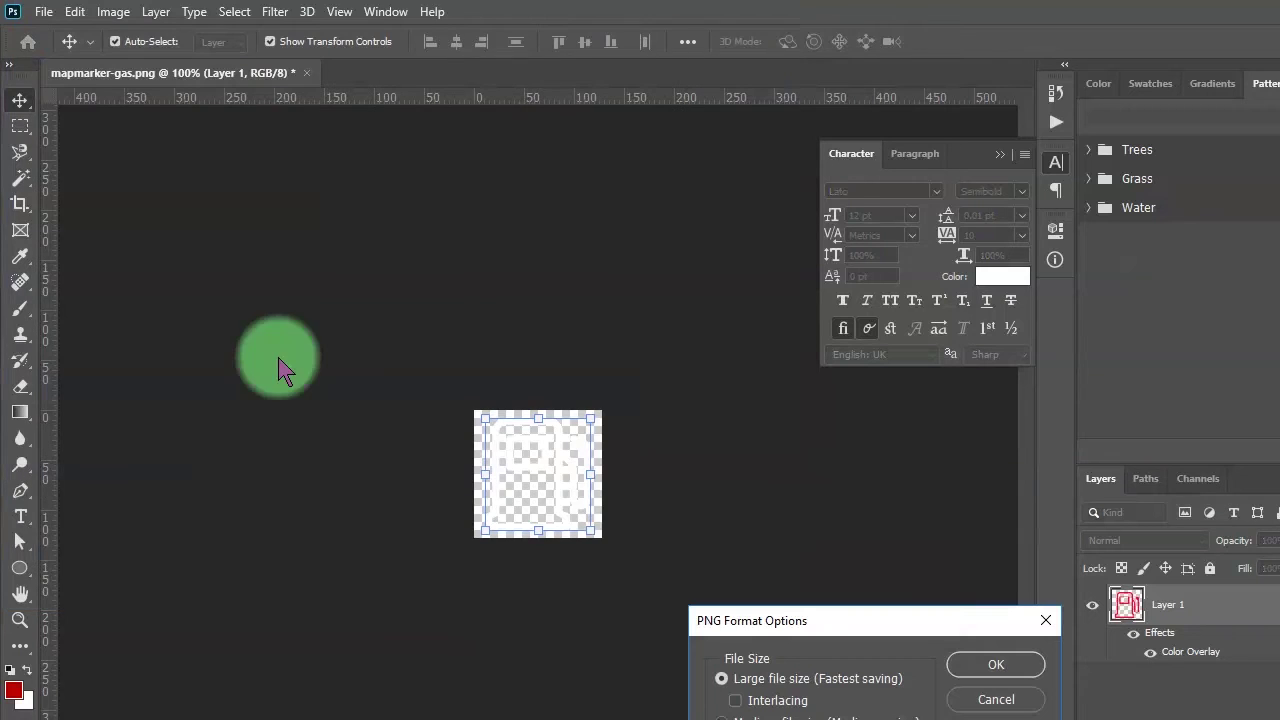
left_click(1036, 664)
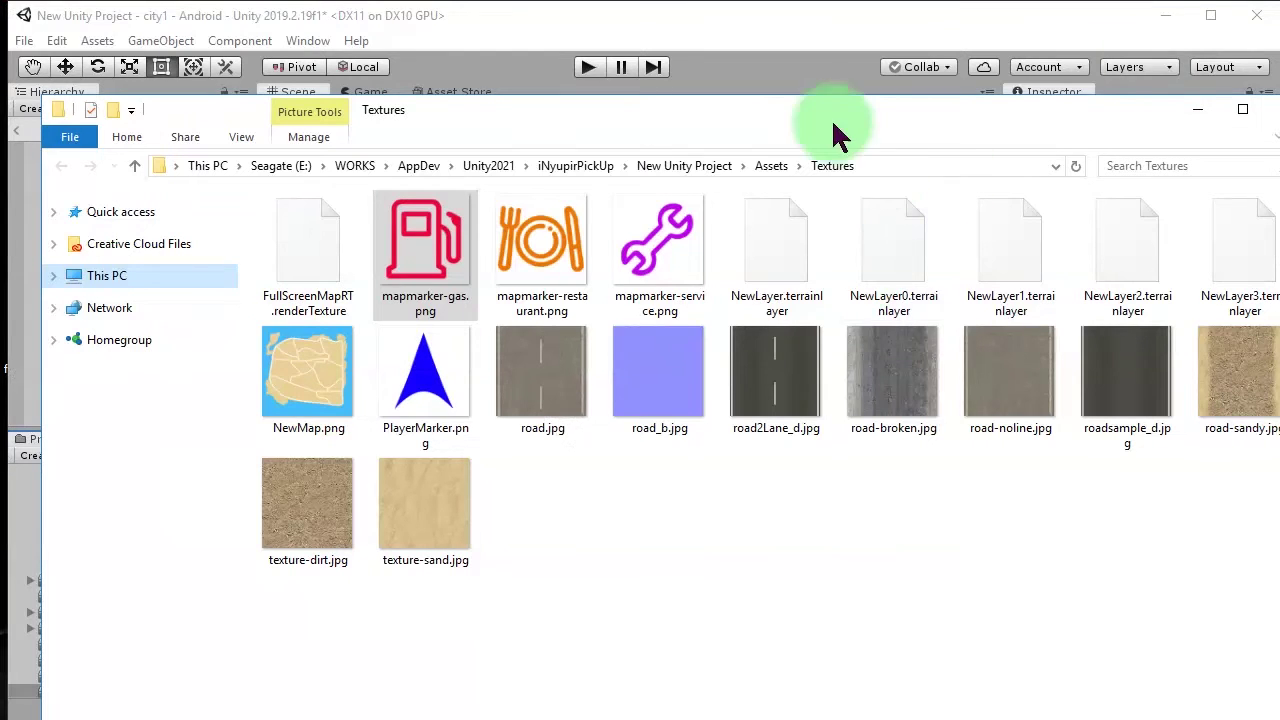
- Bring the Unity editor forward and browse the project's top-level Assets folder
left_click(790, 50)
left_click(150, 476)
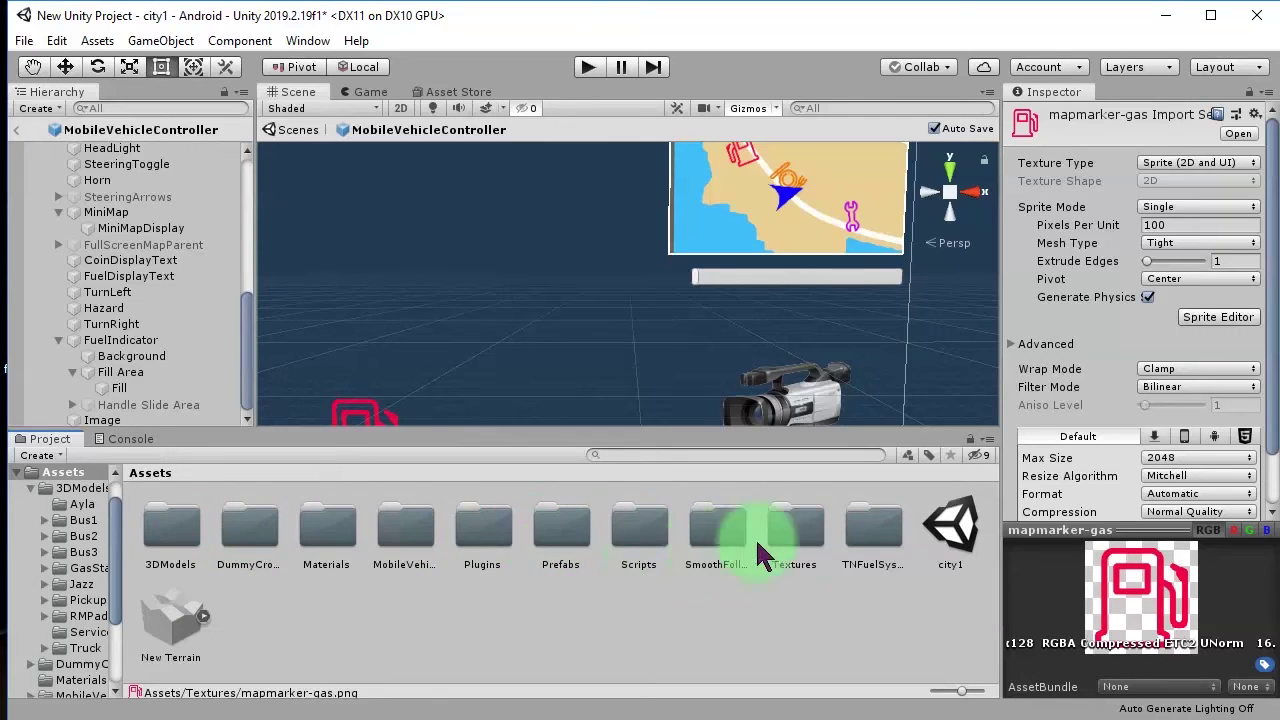
- Open the MobileVehicleController folder and select the icon-fuel texture
double_click(419, 529)
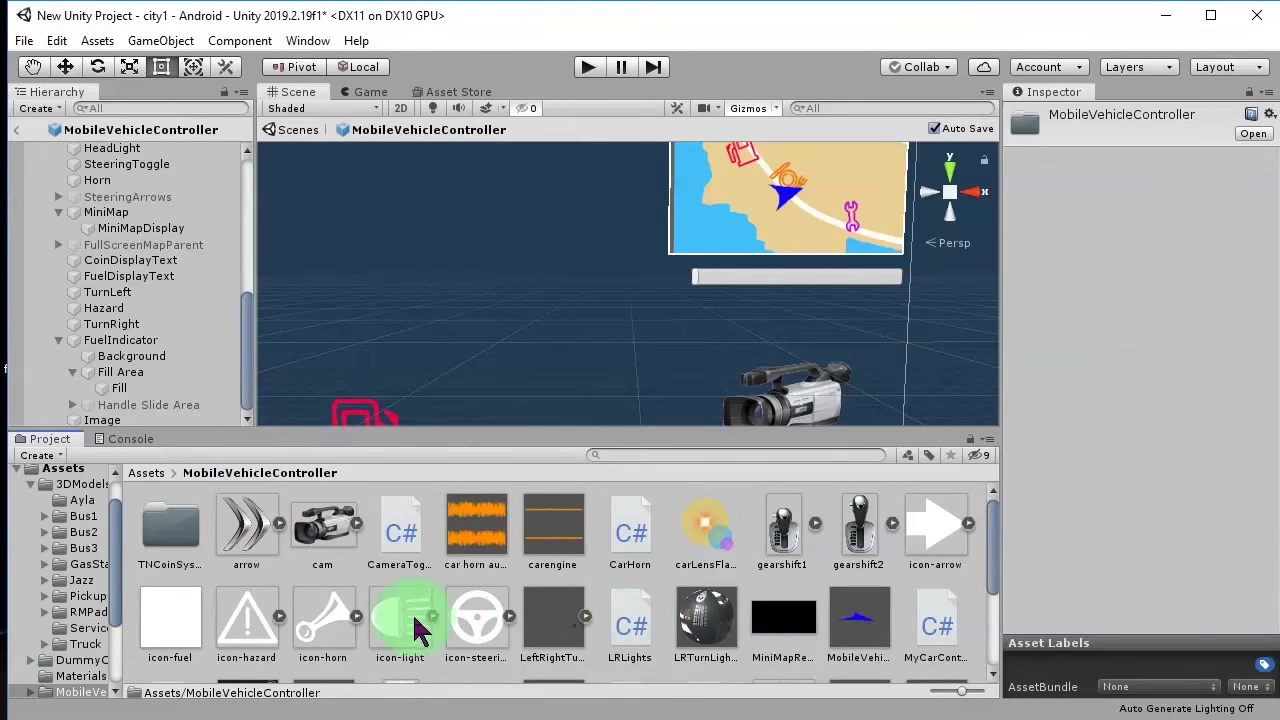
scroll(609, 650, "down", 2)
scroll(700, 642, "down", 2)
scroll(733, 625, "up", 3)
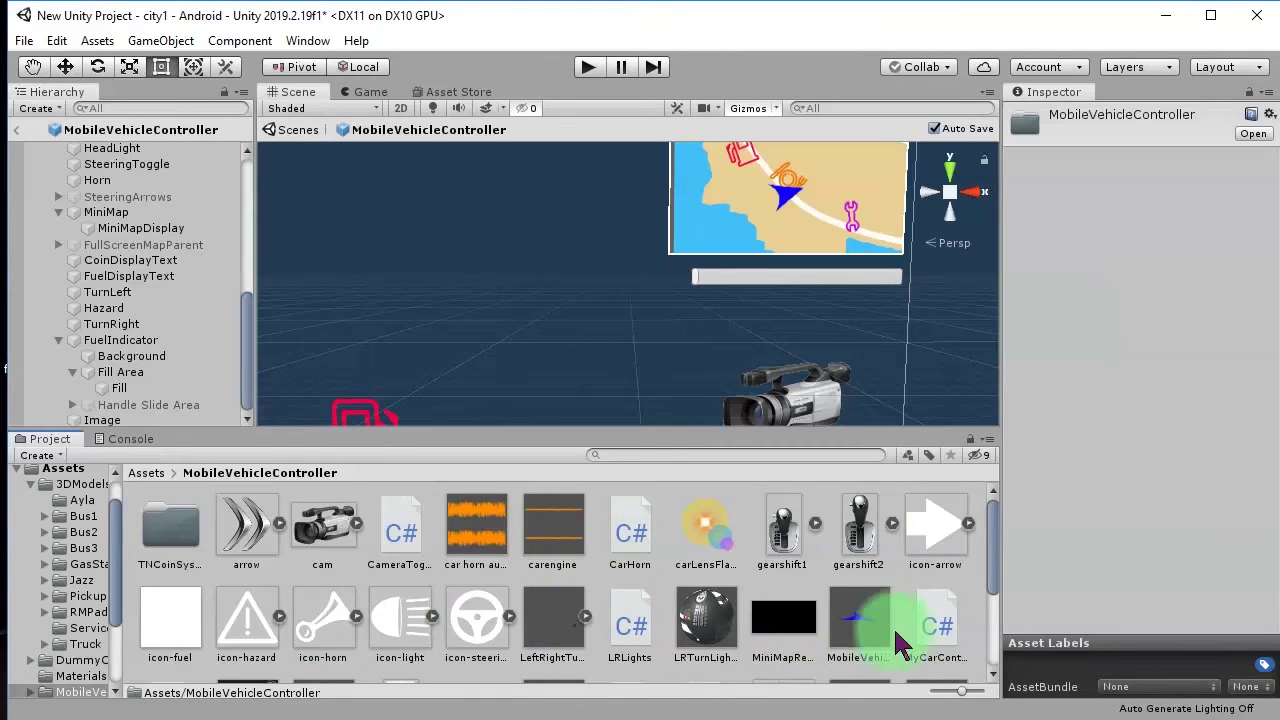
scroll(905, 632, "down", 1)
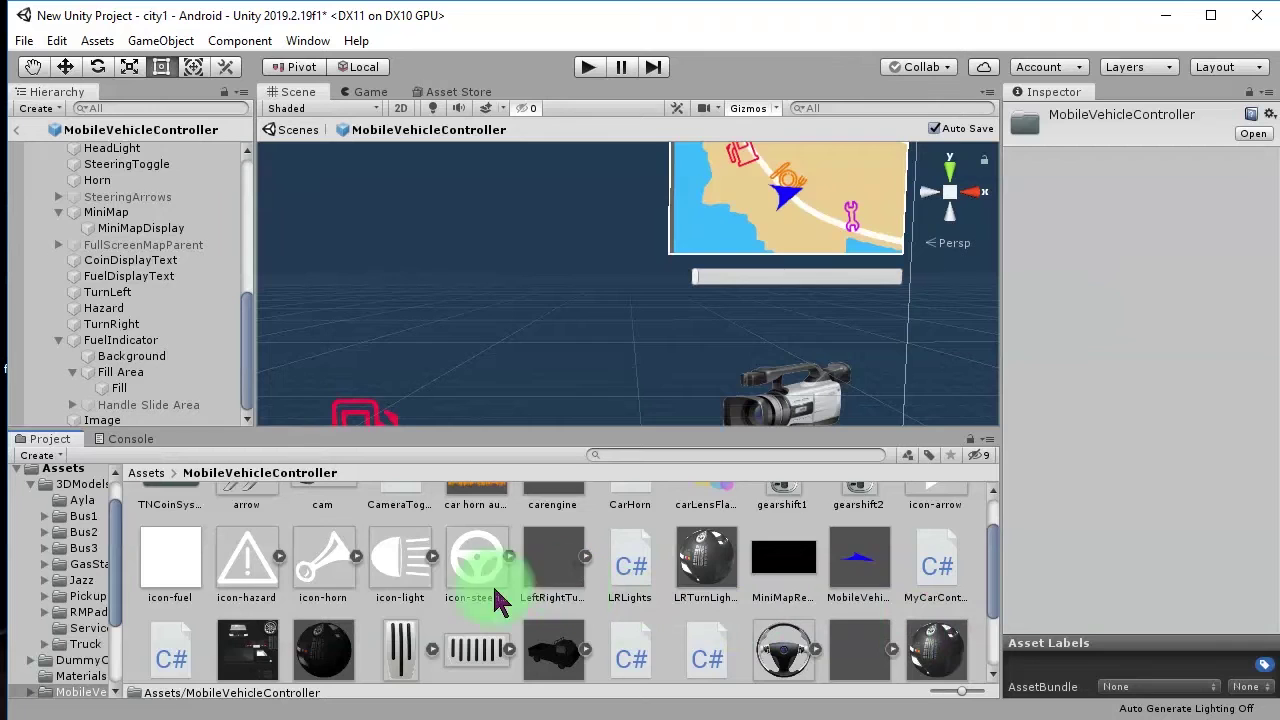
scroll(402, 600, "down", 2)
scroll(378, 630, "up", 3)
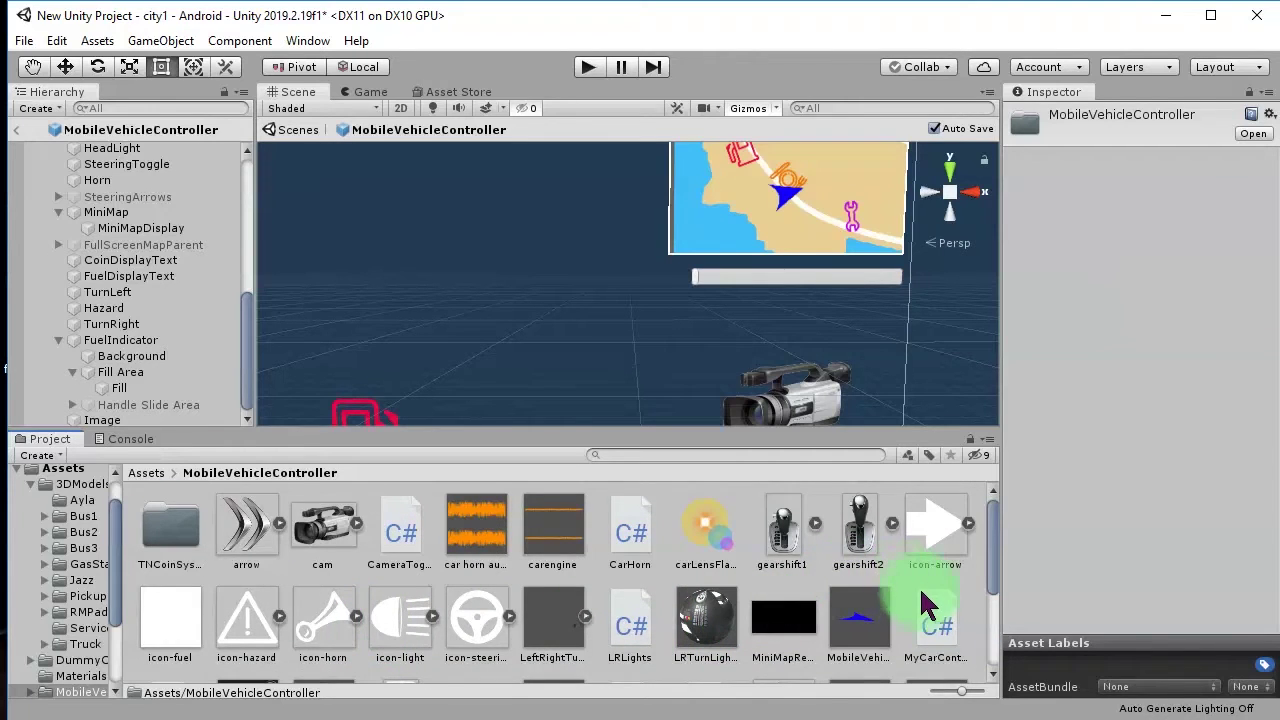
scroll(932, 625, "down", 3)
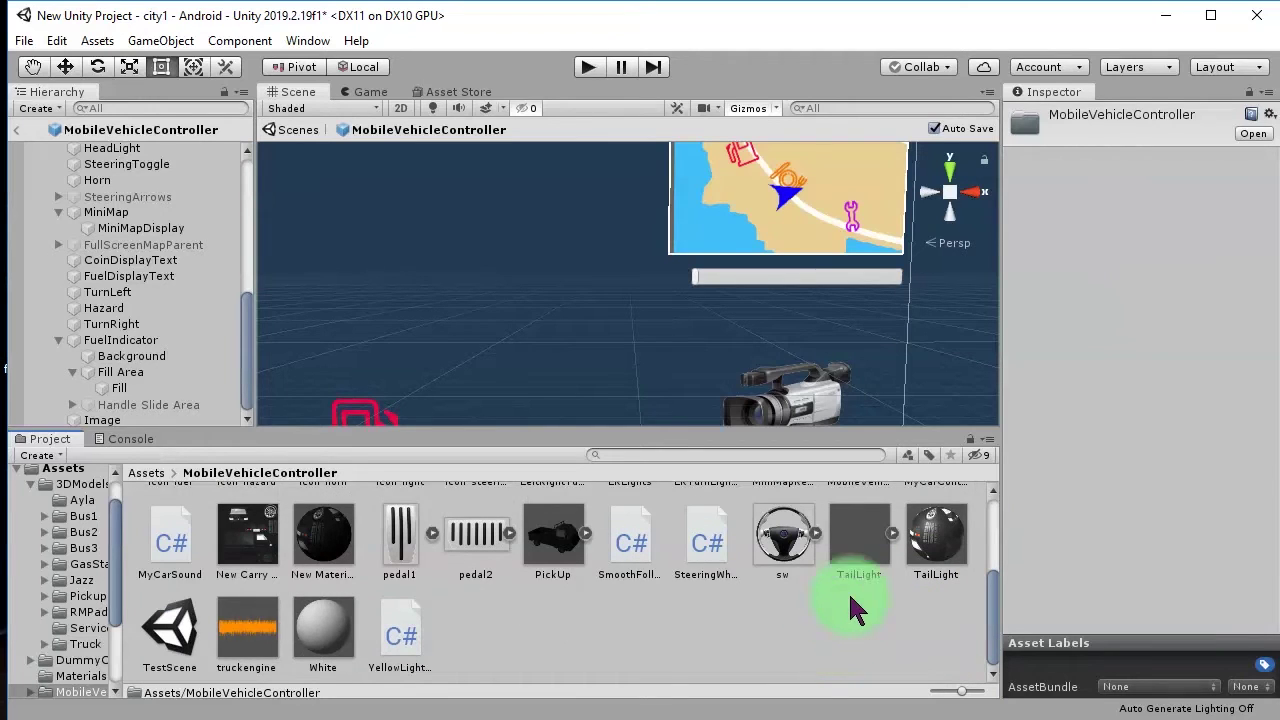
scroll(503, 648, "up", 2)
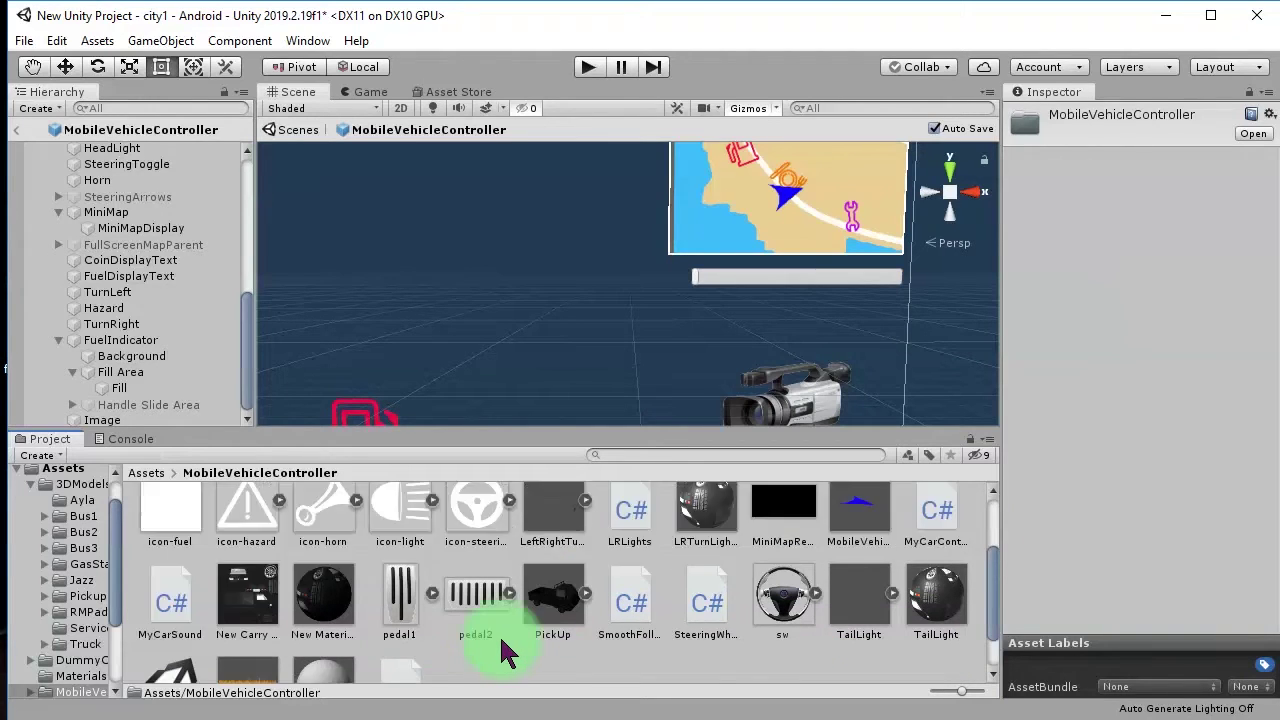
scroll(506, 650, "up", 2)
left_click(188, 632)
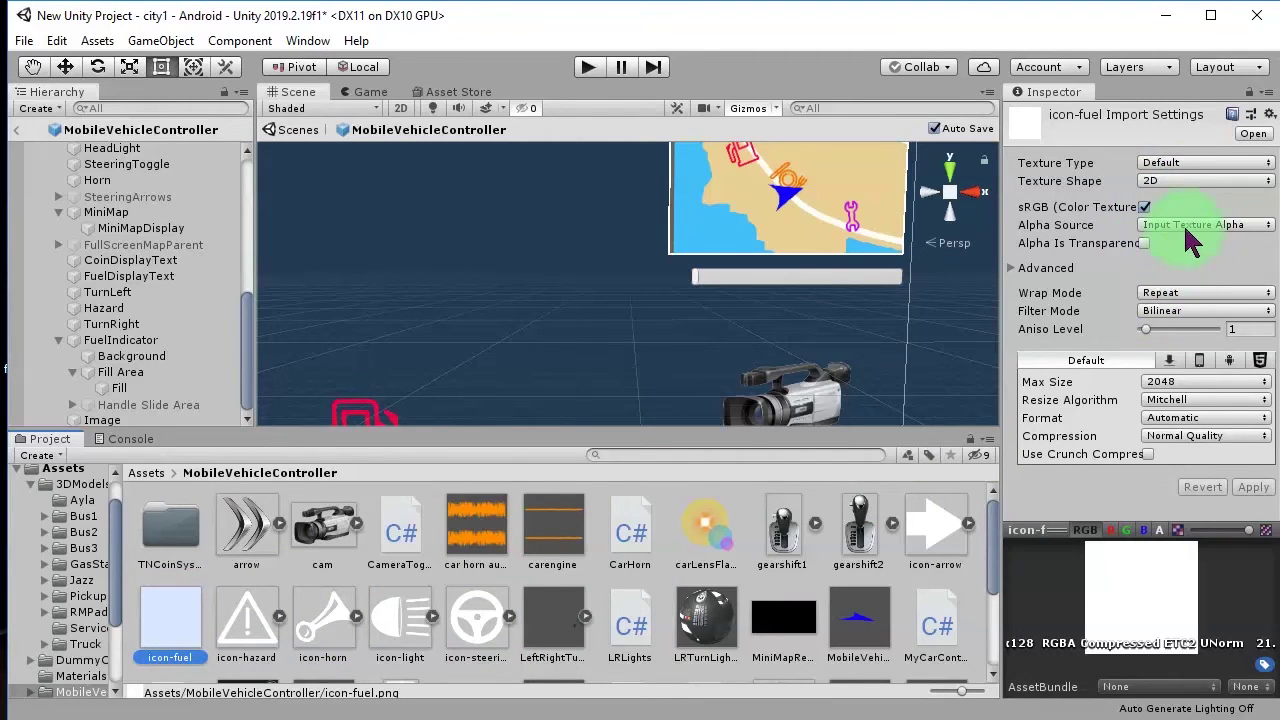
- Set icon-fuel's Texture Type to Sprite (2D and UI) and apply the import settings
left_click(1187, 227)
left_click(1175, 185)
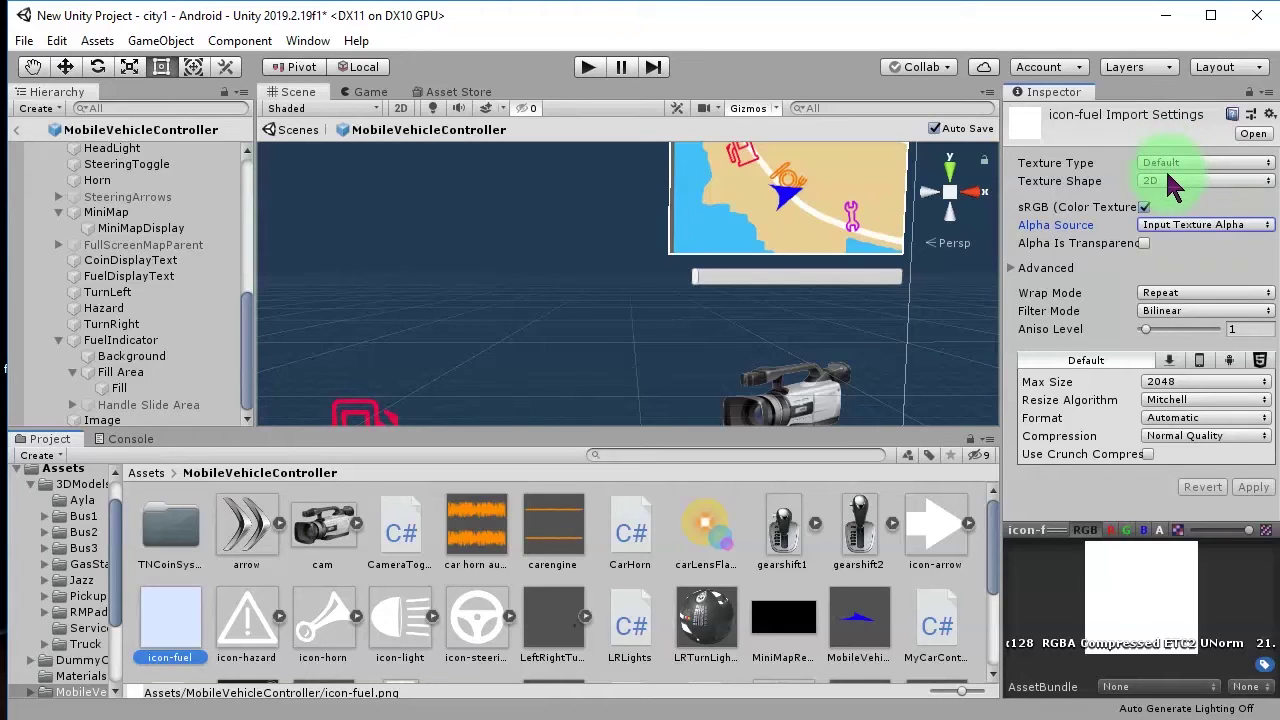
left_click(1160, 166)
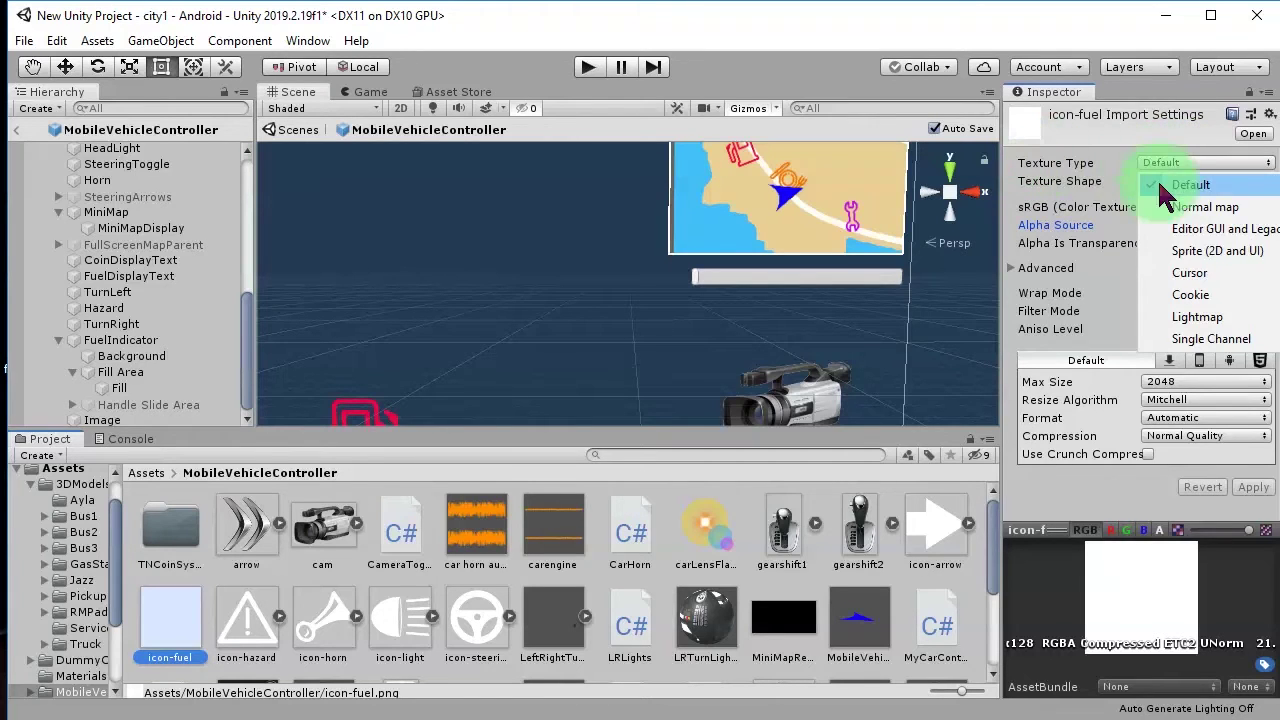
left_click(1187, 254)
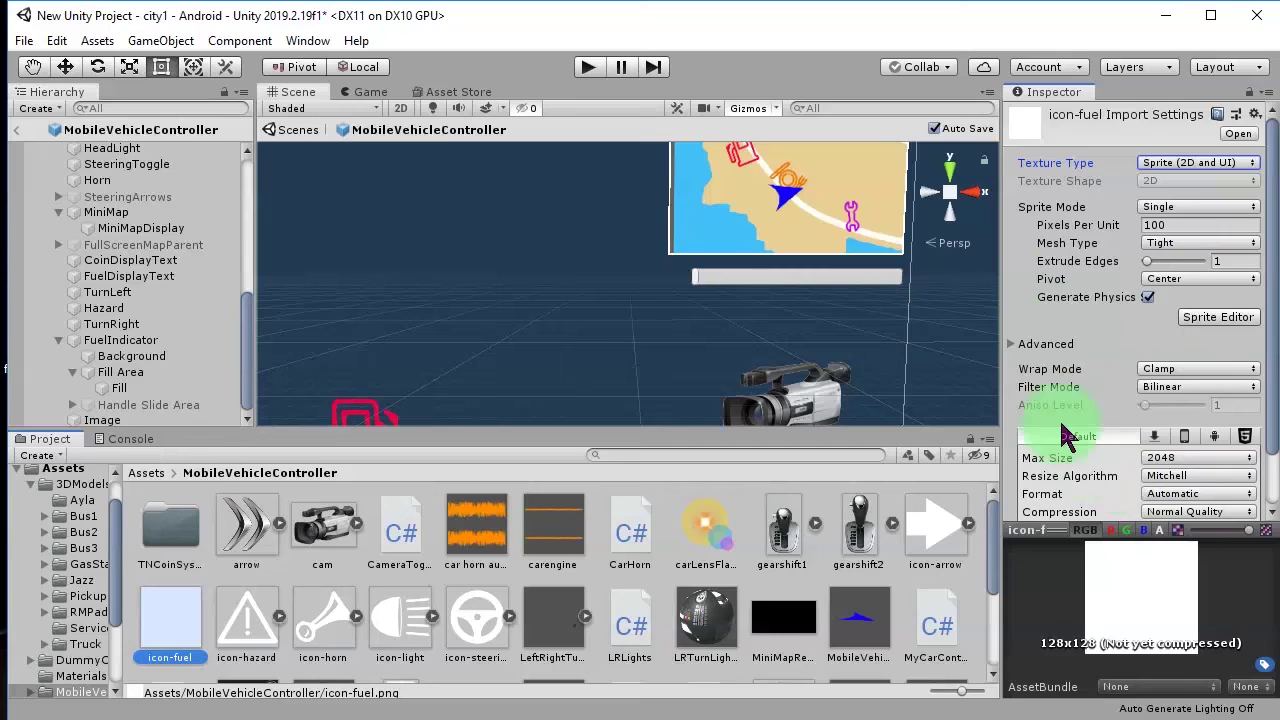
left_click(1239, 508)
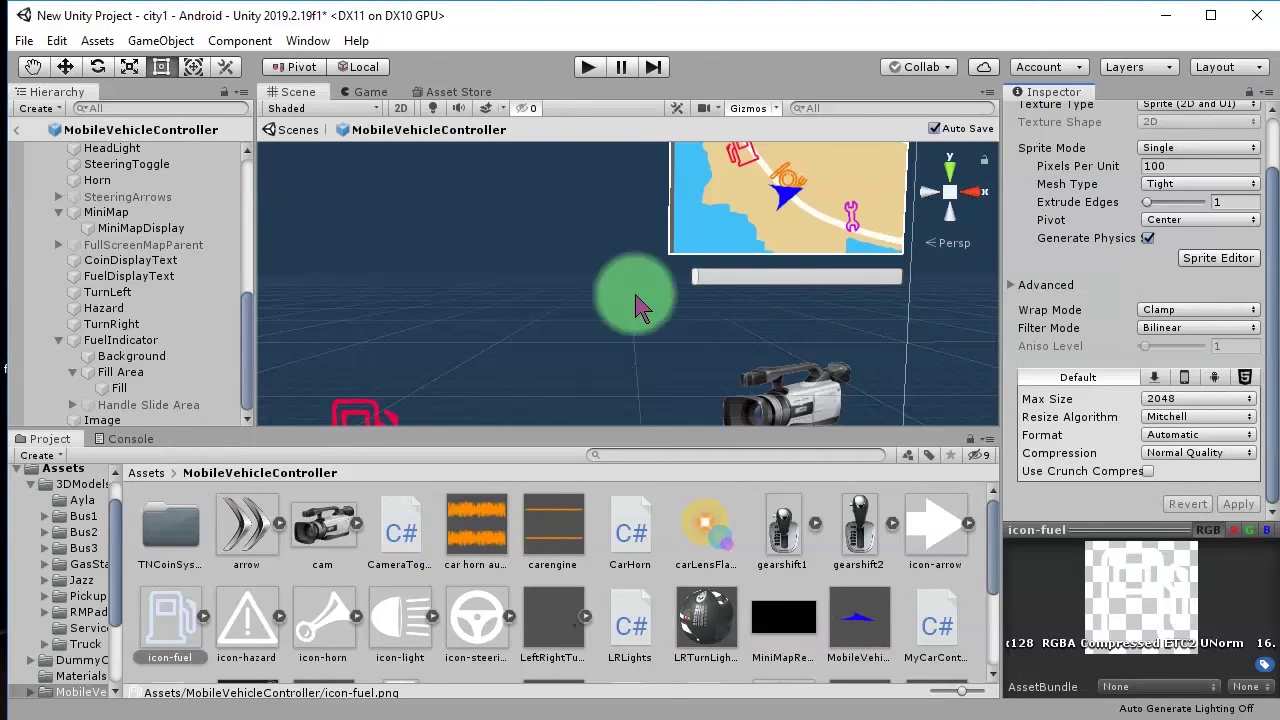
scroll(488, 410, "down", 2)
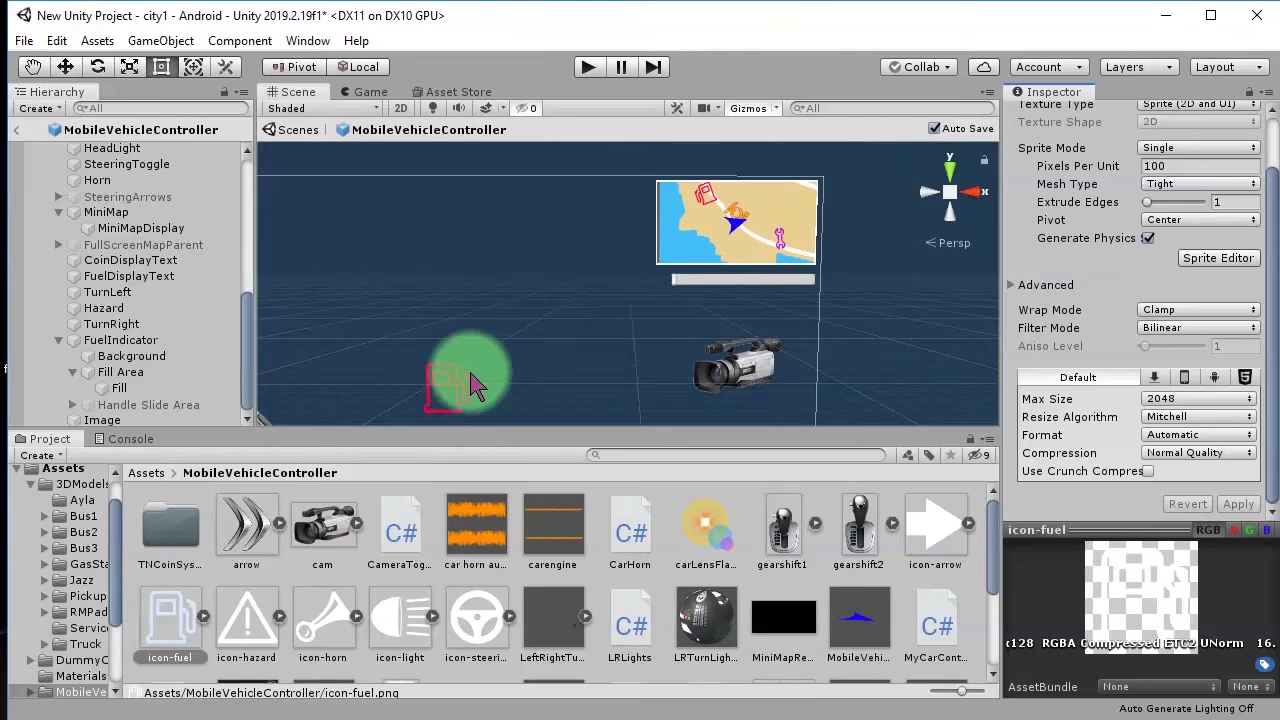
- Assign the icon-fuel sprite as the HUD Image's Source Image
left_click(446, 388)
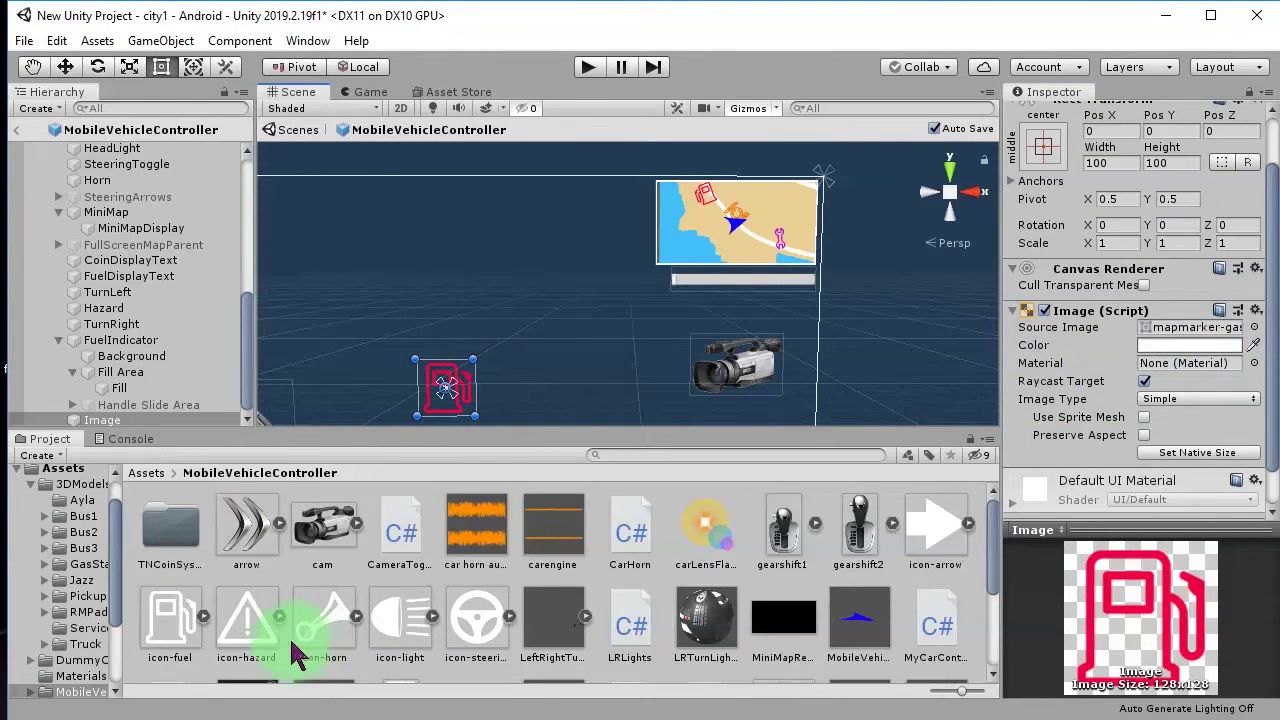
left_click(1254, 327)
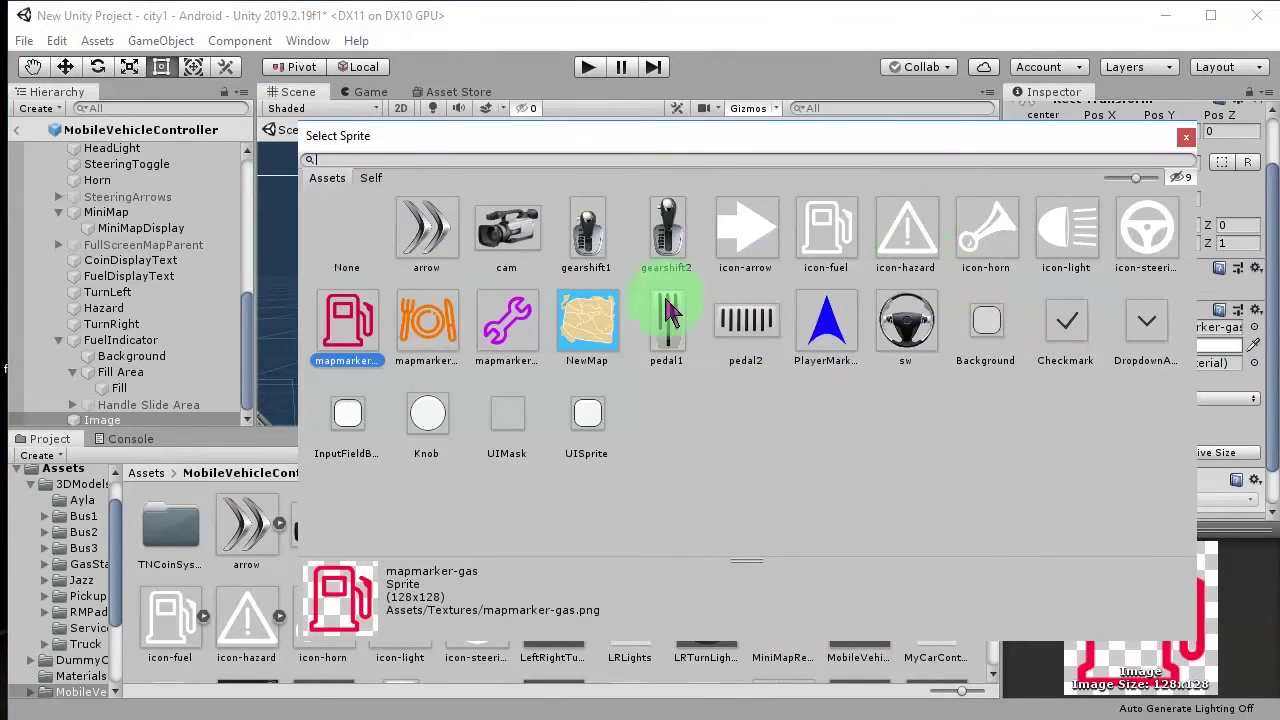
left_click(824, 241)
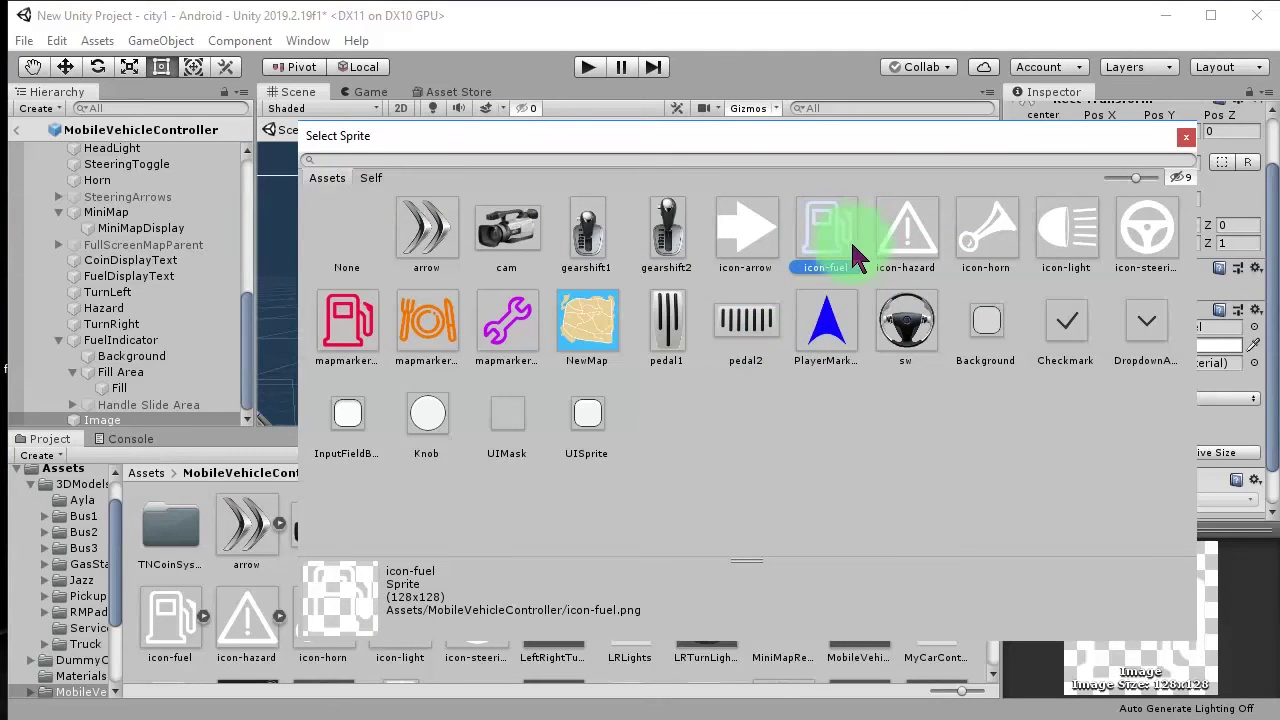
double_click(824, 241)
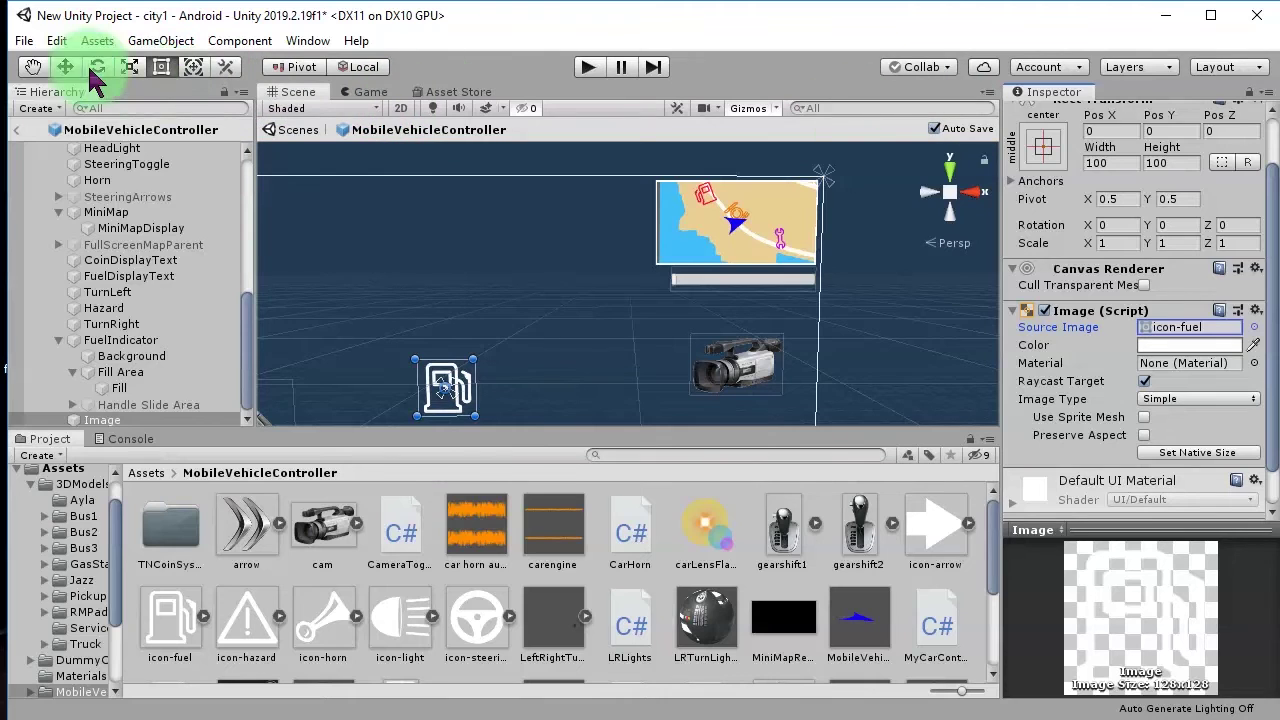
- Anchor the fuel icon to the canvas top-right, with position, and move it beside the fuel bar
left_click(65, 66)
left_click(1042, 147)
key("alt")
left_click(1203, 303, "alt")
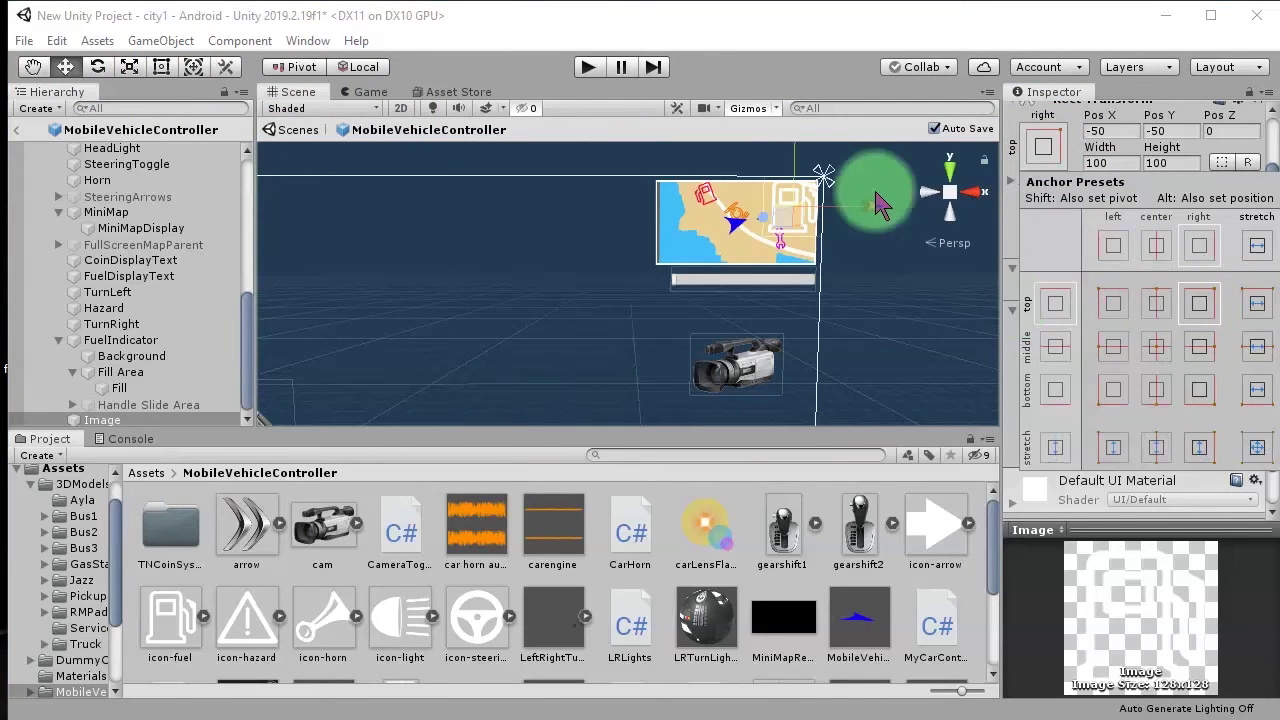
left_click(786, 210)
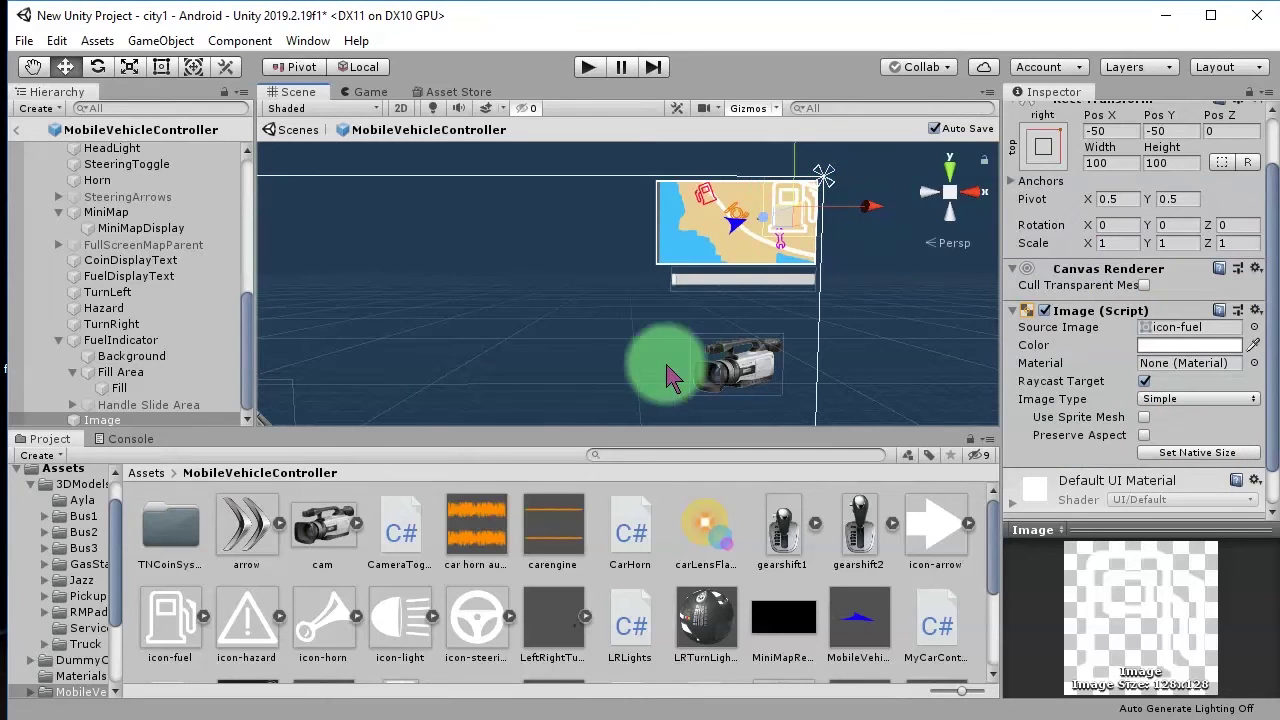
left_click_drag(781, 237, 640, 308)
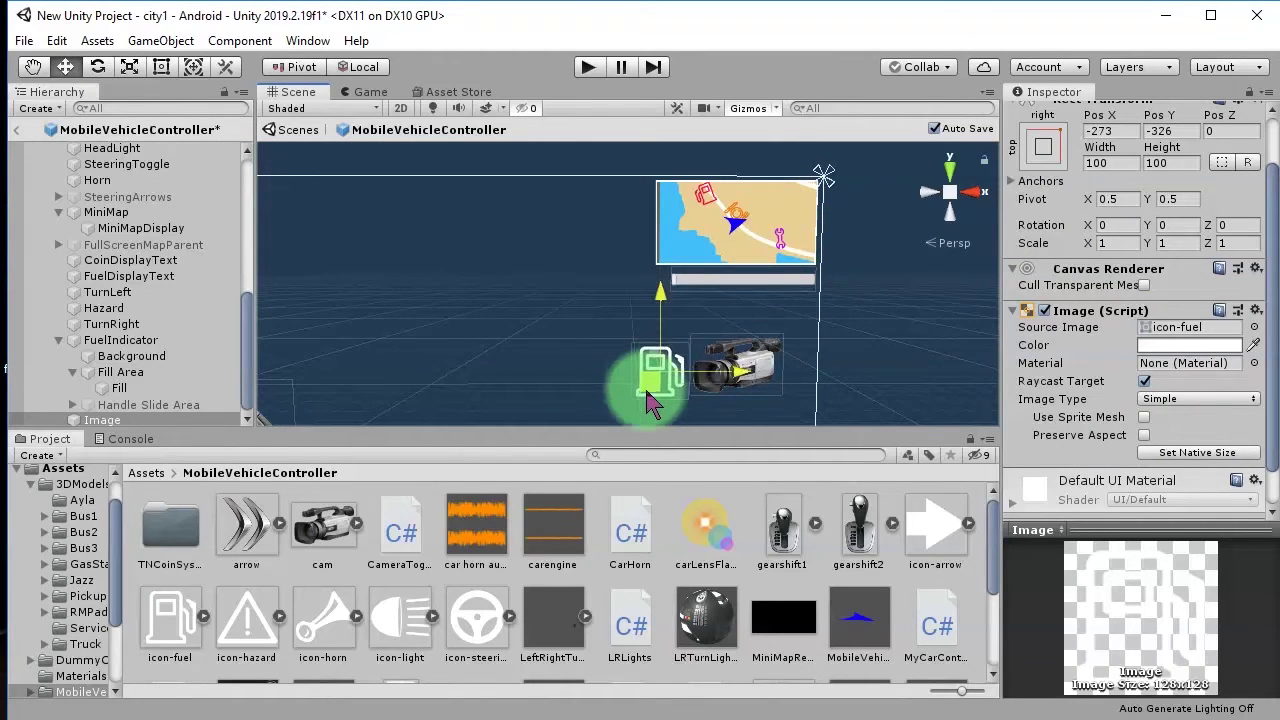
scroll(560, 290, "down", 5)
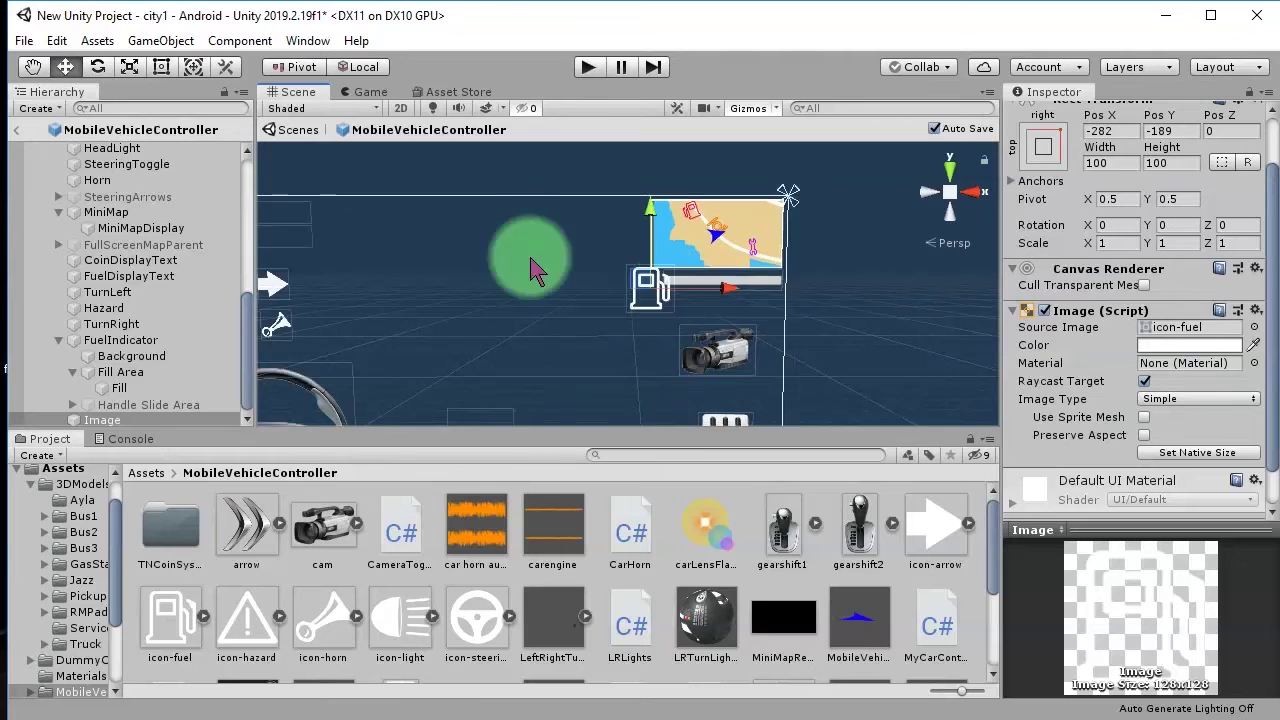
scroll(614, 300, "up", 2)
scroll(650, 295, "up", 2)
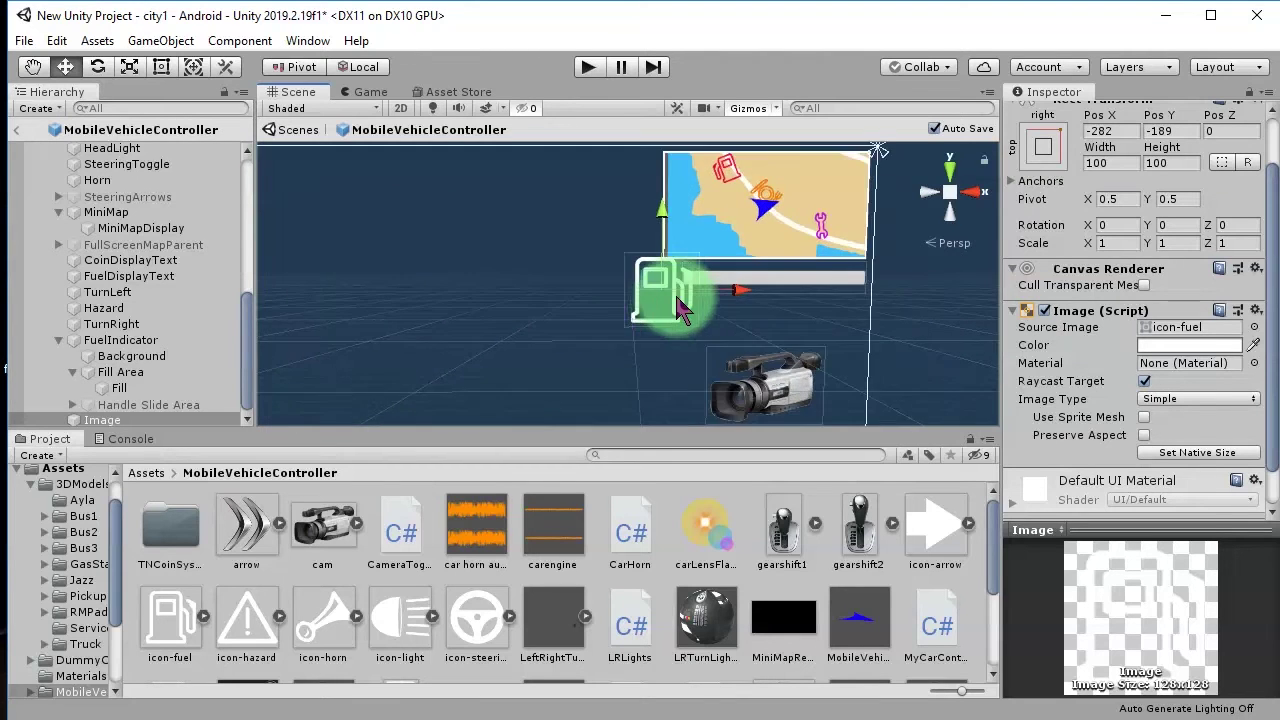
scroll(729, 294, "up", 3)
scroll(755, 305, "up", 1)
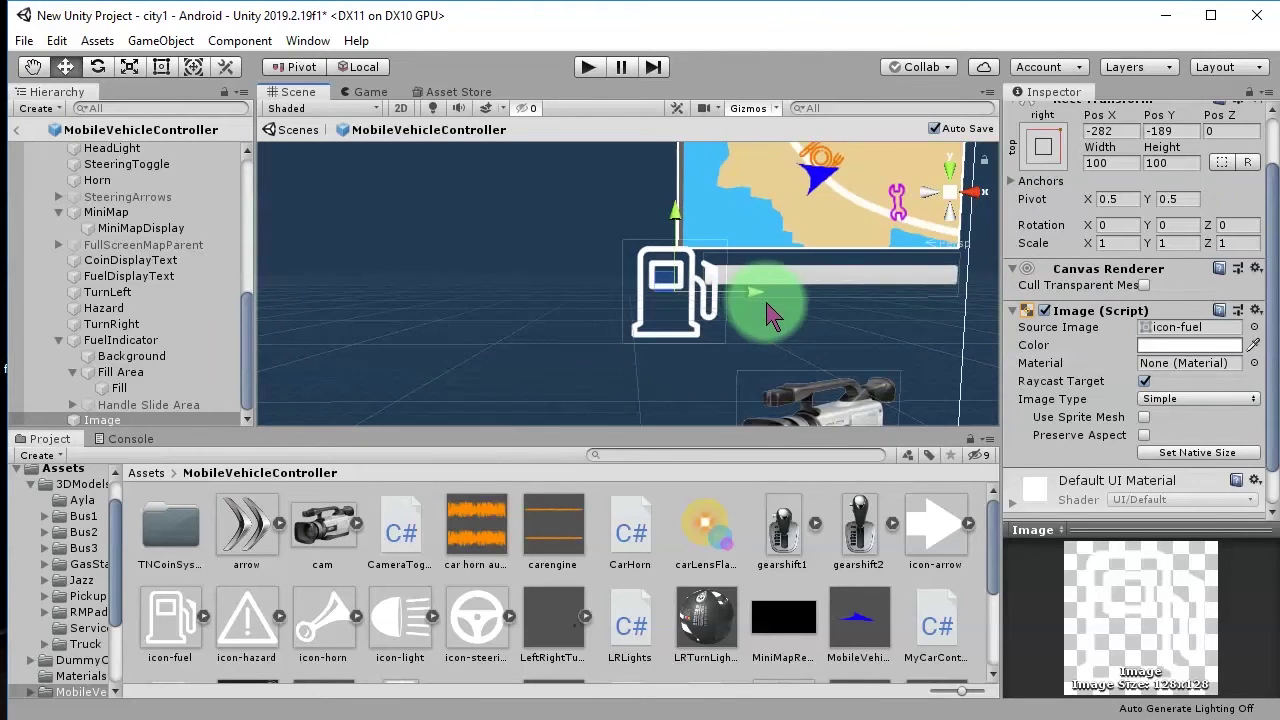
- Shrink the fuel icon to 0.3948 scale and place it at the fuel bar's left end
left_click(129, 66)
left_click_drag(686, 305, 646, 308)
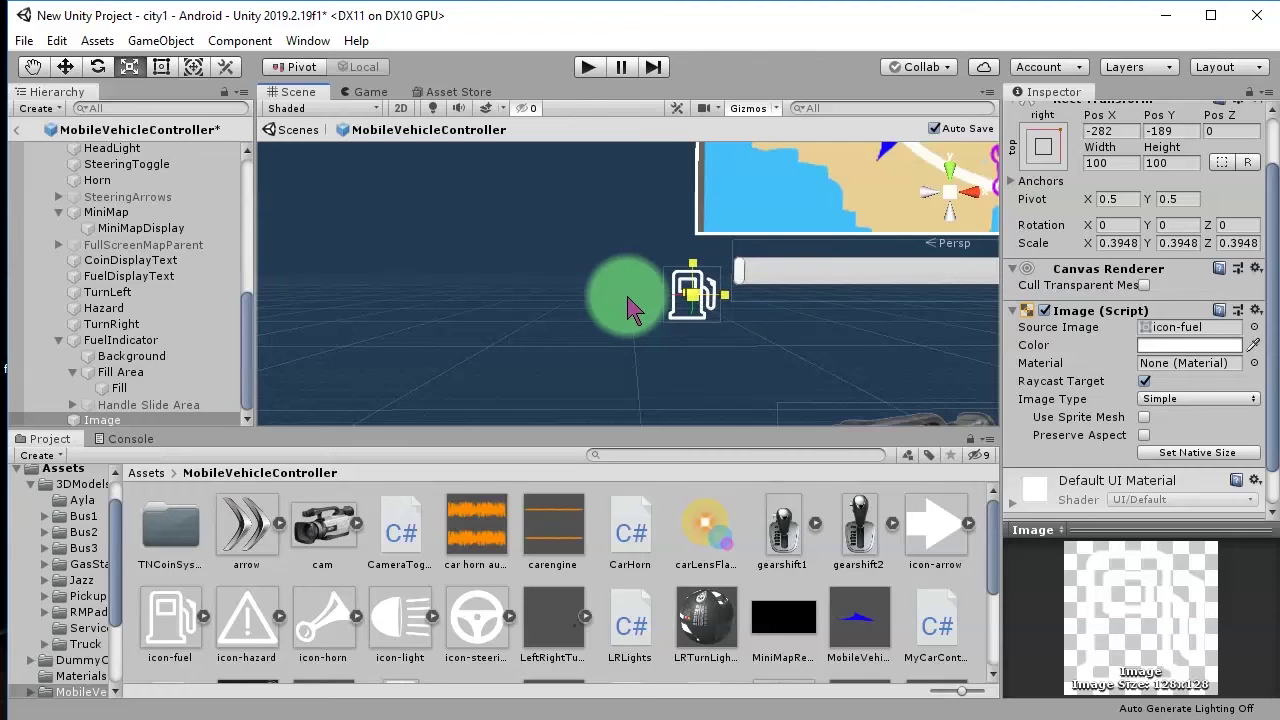
scroll(771, 337, "down", 3)
middle_click_drag(746, 351, 479, 311)
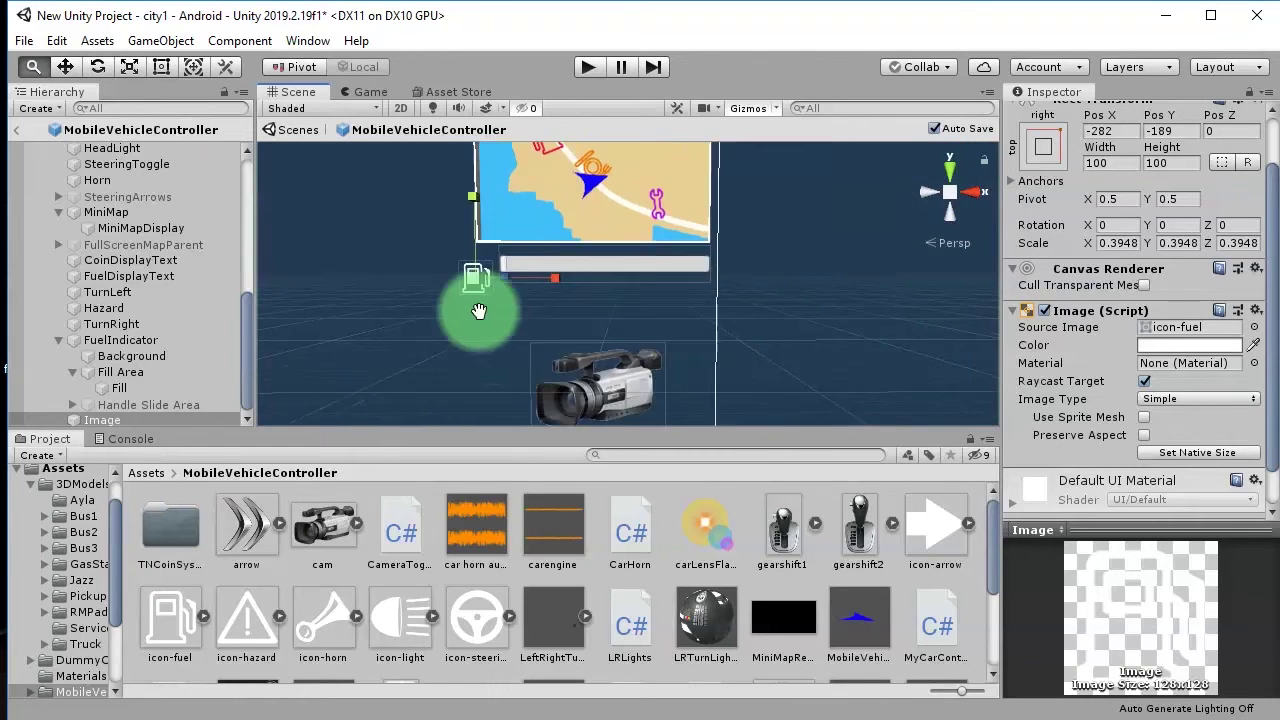
scroll(479, 311, "up", 5)
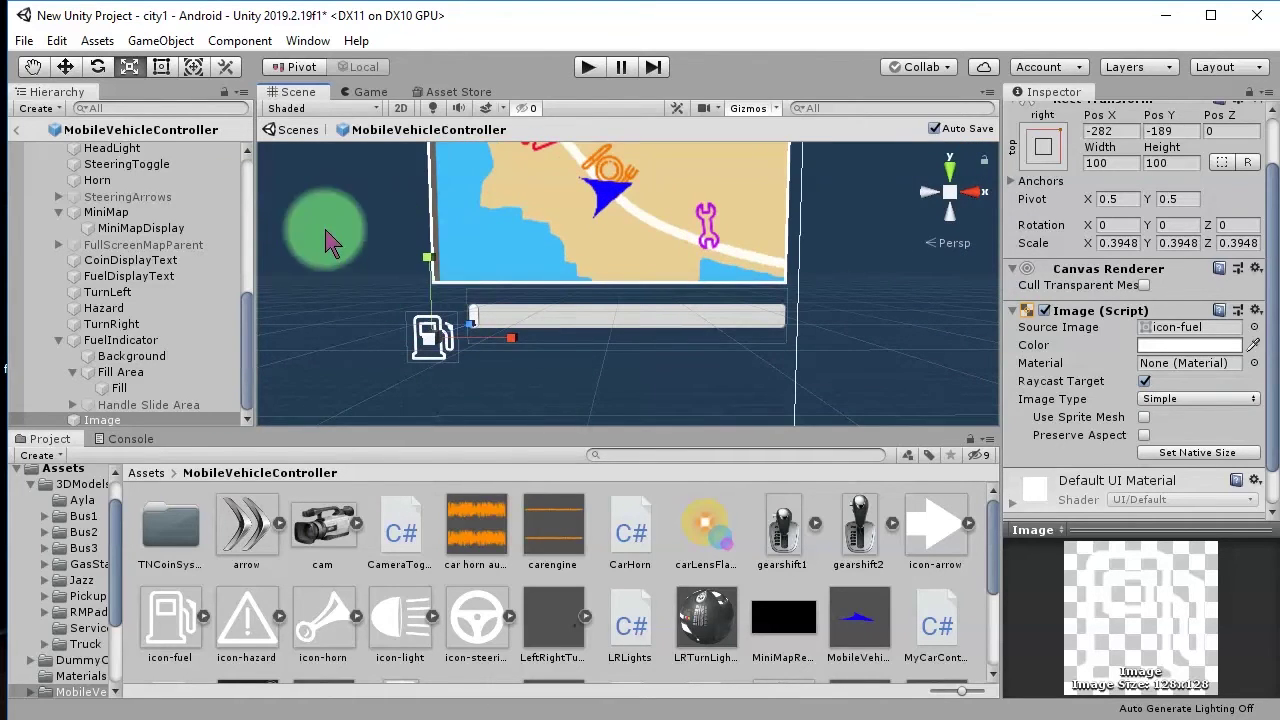
left_click(64, 66)
mouse_move(466, 323)
left_mouse_down()
mouse_move(440, 320)
mouse_move(451, 305)
left_mouse_up()
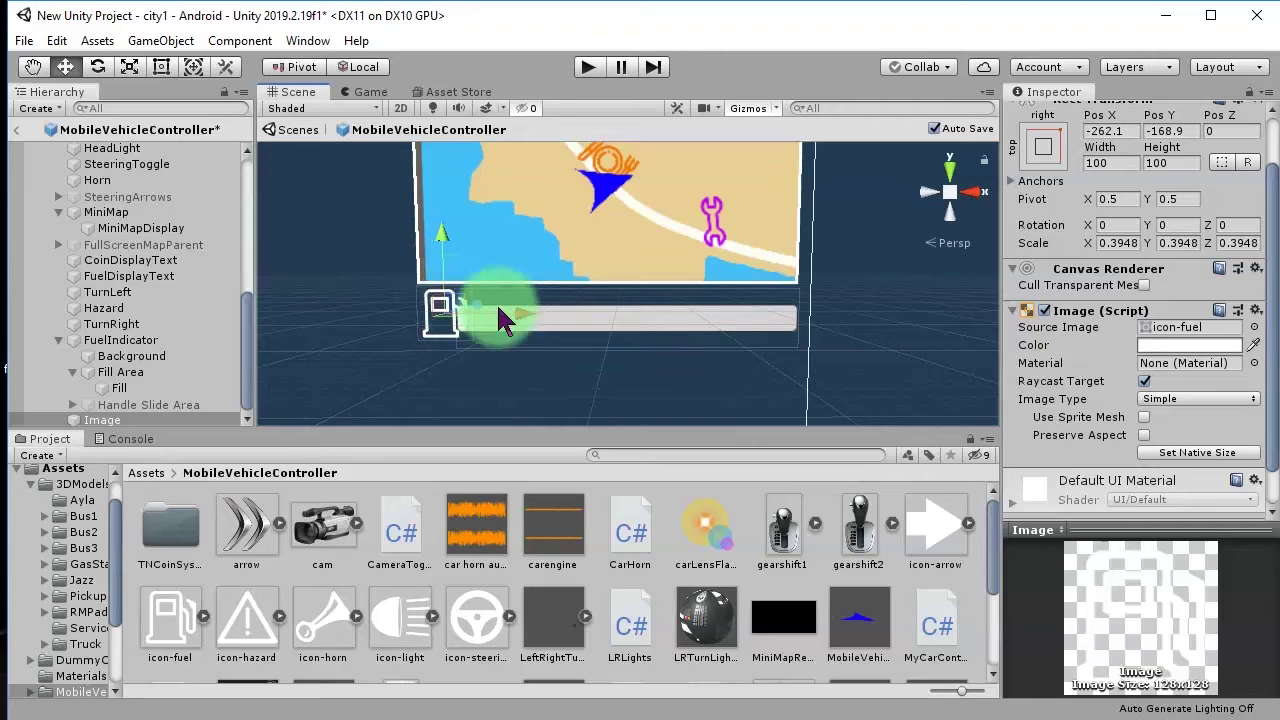
- Resize FuelIndicator to 230.83 × 36.44 at -123.46, -169.22, so it starts right of the icon
left_click(660, 330)
left_click(757, 334)
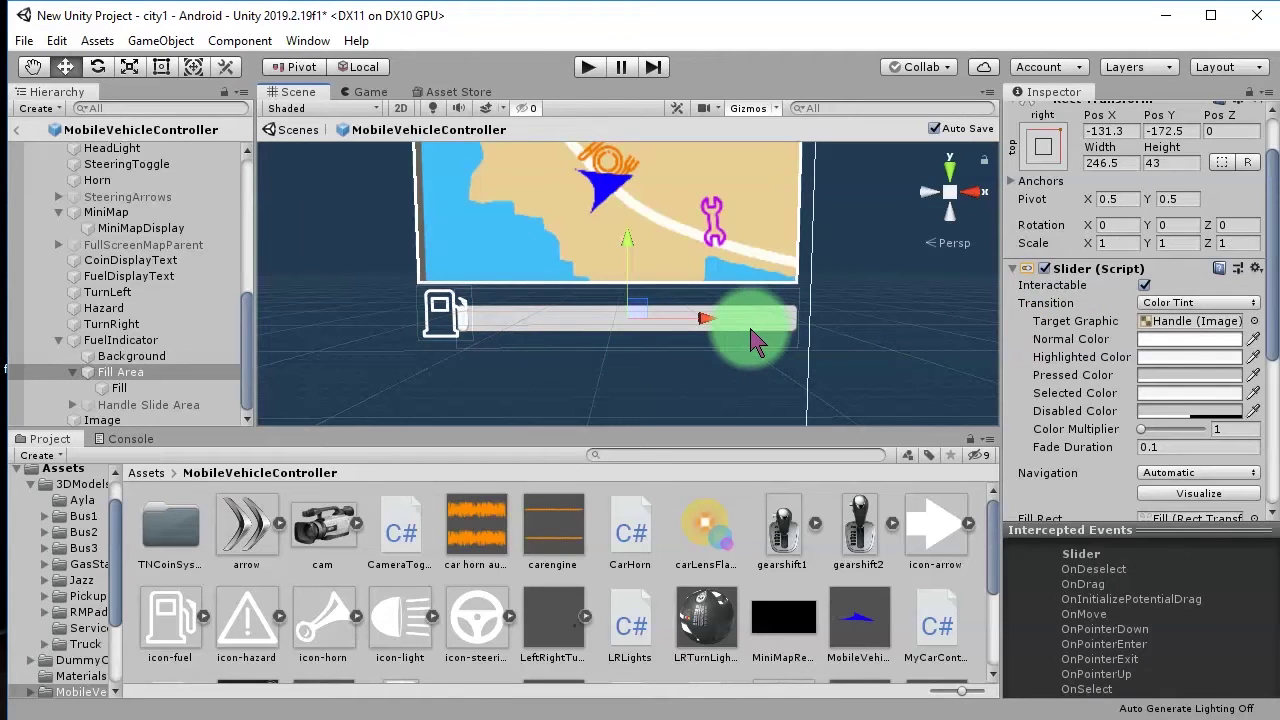
left_click(135, 341)
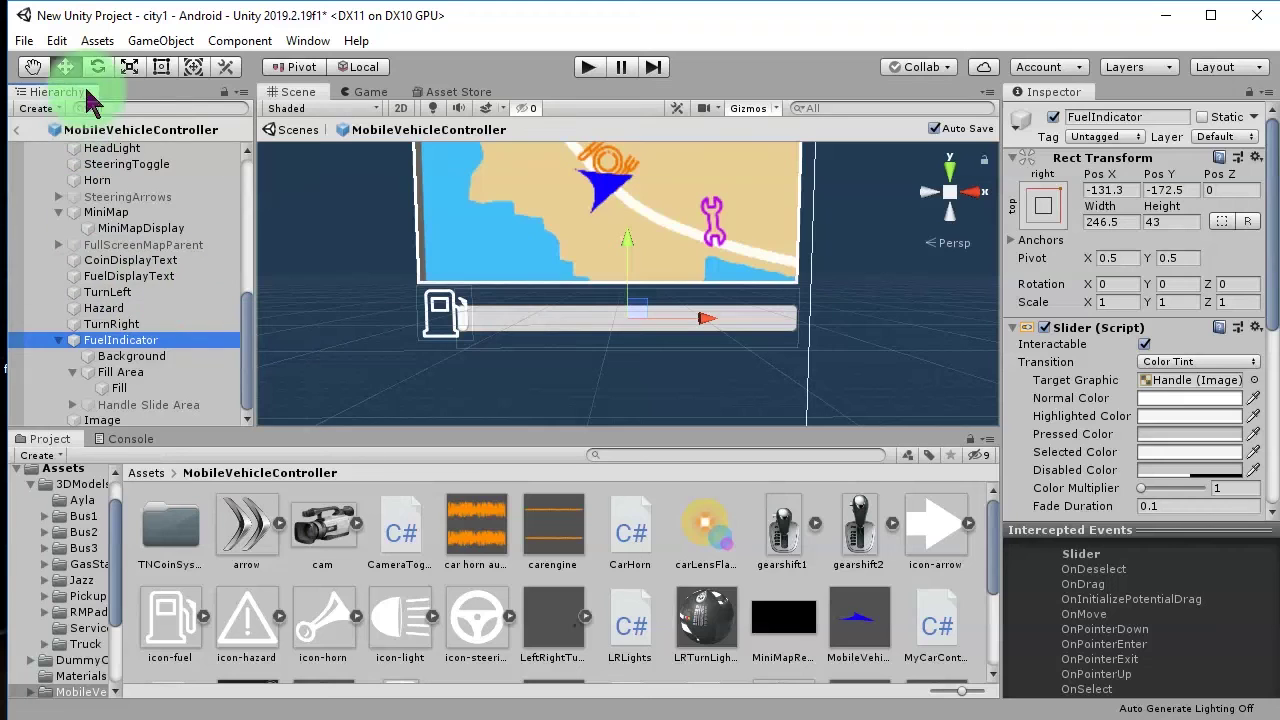
left_click(160, 67)
left_click(470, 310)
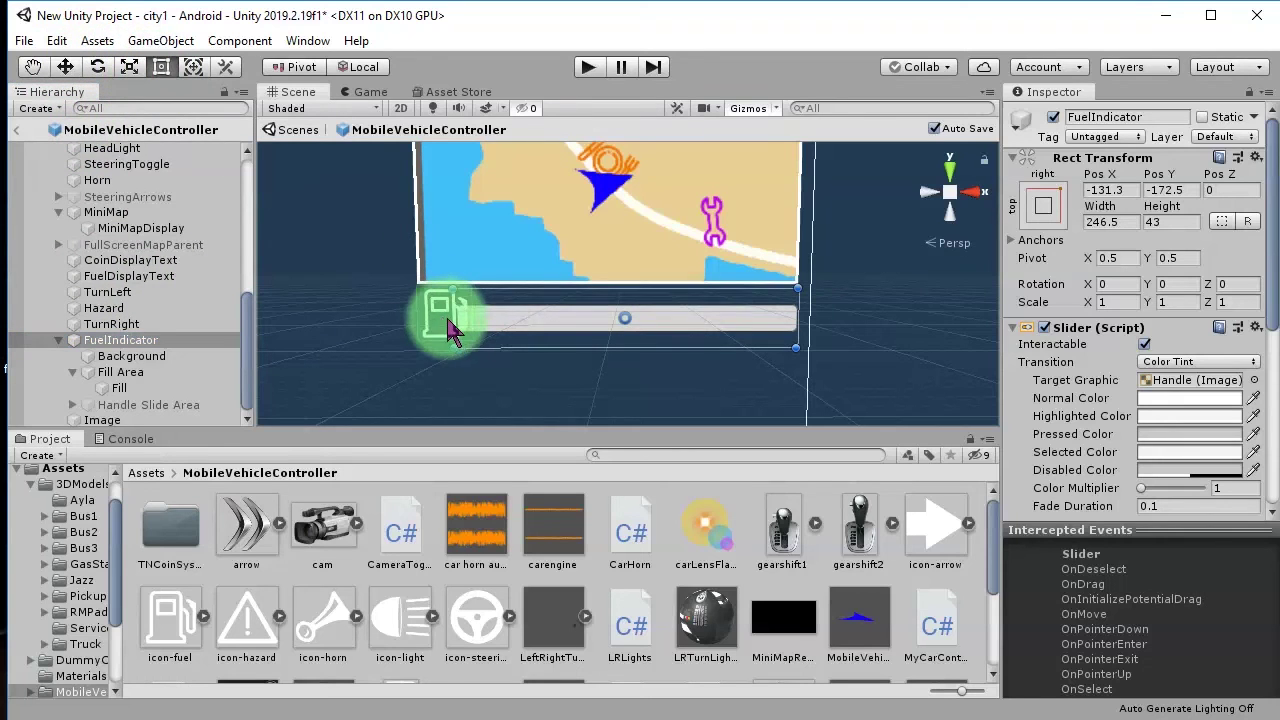
left_click_drag(451, 318, 474, 321)
left_click_drag(535, 352, 548, 343)
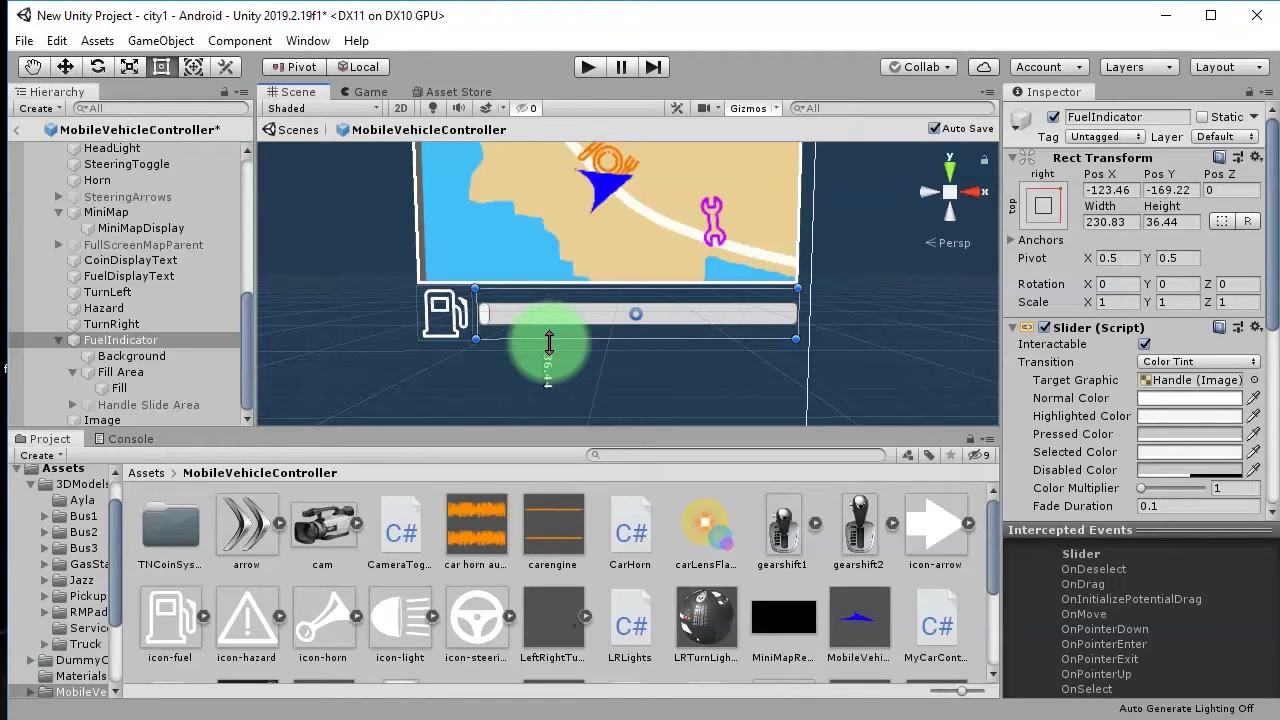
scroll(850, 316, "down", 1)
scroll(814, 357, "down", 2)
scroll(829, 357, "down", 2)
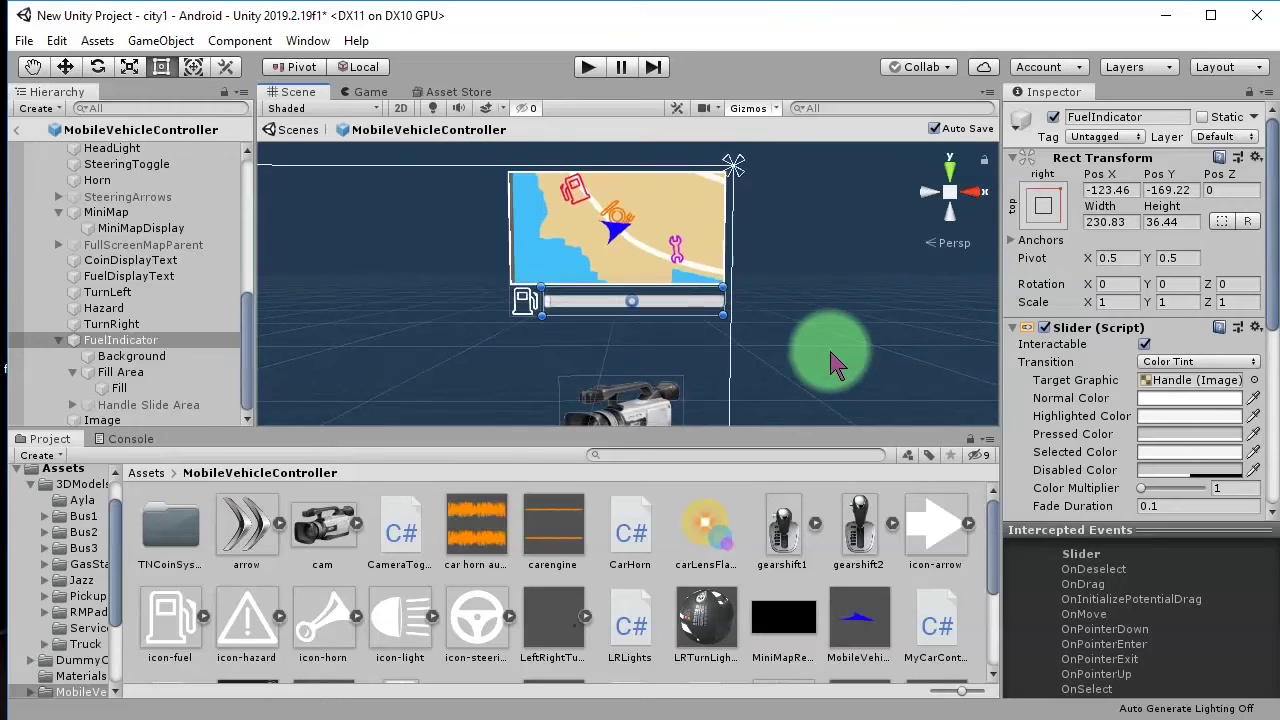
scroll(815, 358, "down", 1)
left_click(815, 358)
right_click_drag(586, 323, 614, 280)
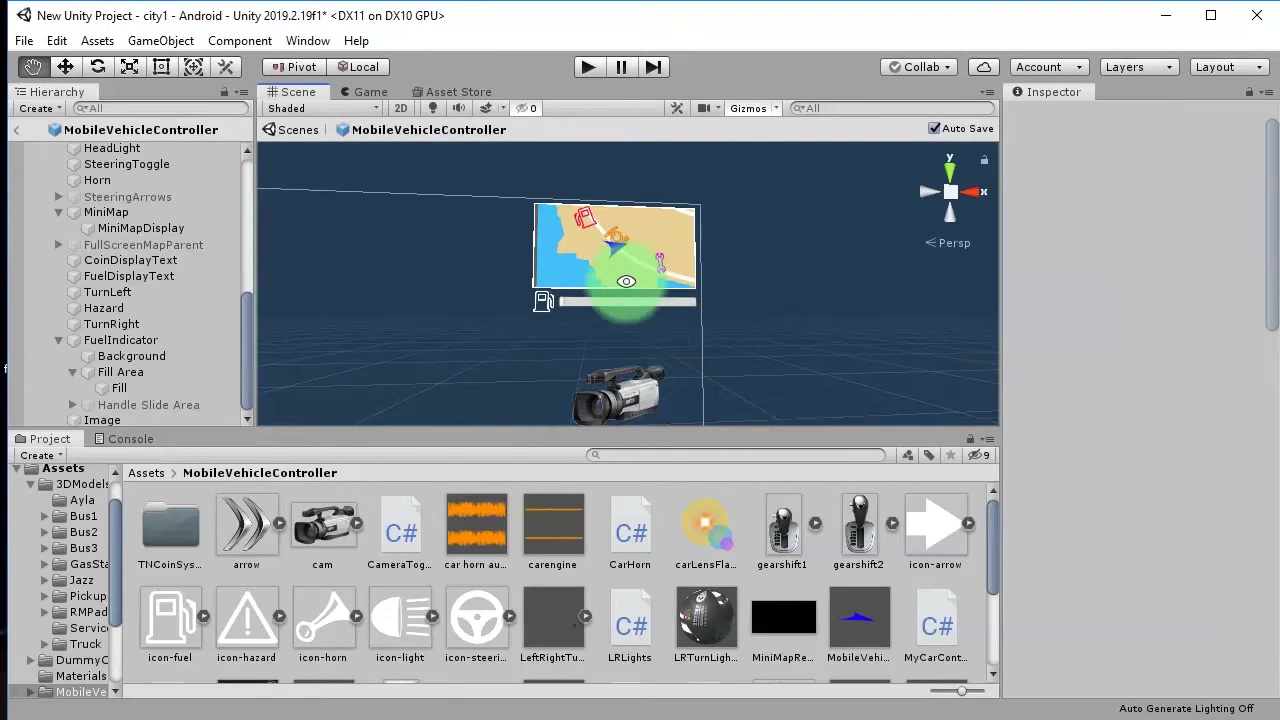
- Rename the fuel icon Image object to FuelIcon
scroll(620, 316, "up", 2)
left_click(494, 312)
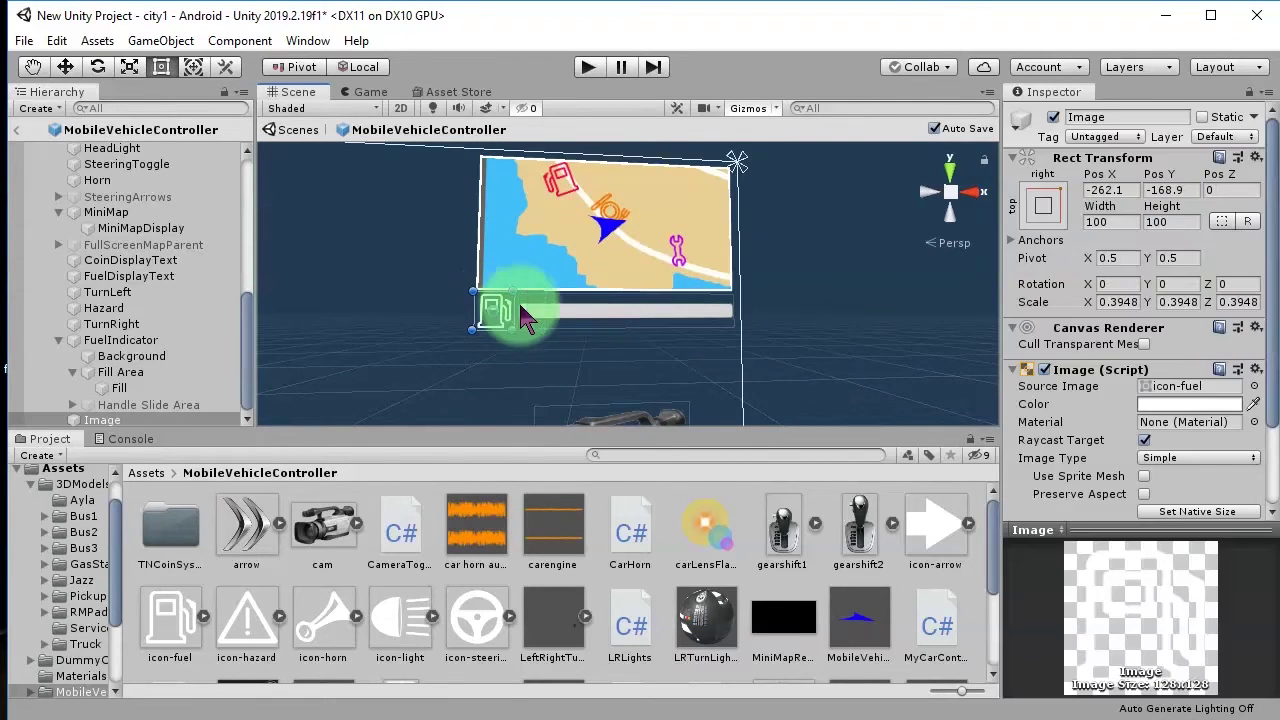
left_click(100, 418)
type("FuelIcon")
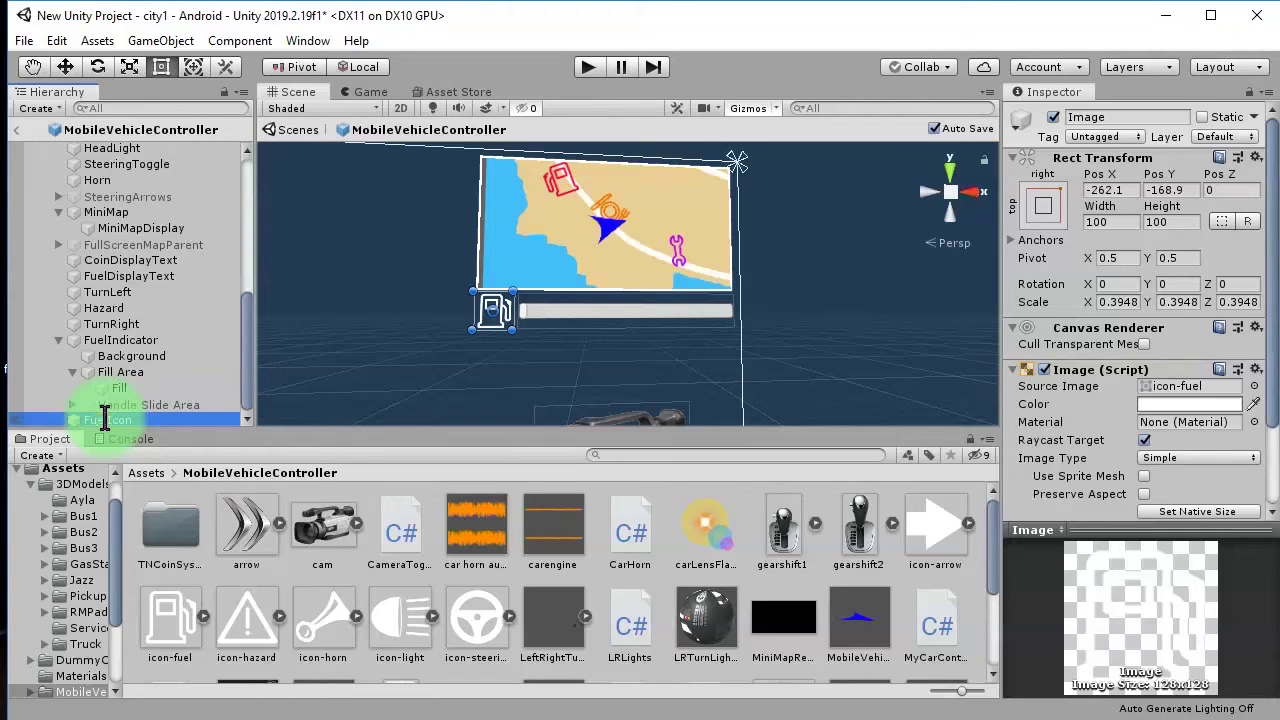
key("Return")
- Place FuelIcon directly above FuelIndicator in the Hierarchy and lower both slightly
mouse_move(108, 425)
left_mouse_down()
mouse_move(125, 325)
mouse_move(128, 347)
left_mouse_up()
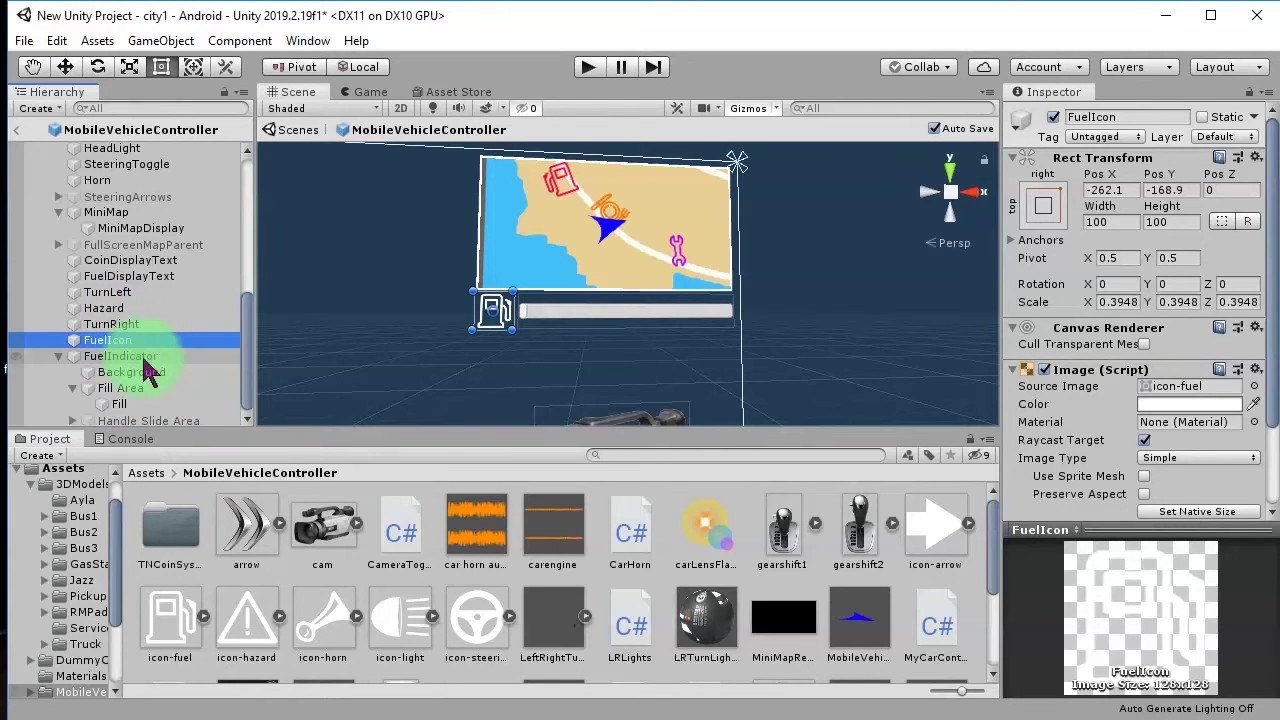
left_click(140, 357, "ctrl")
left_click(65, 66)
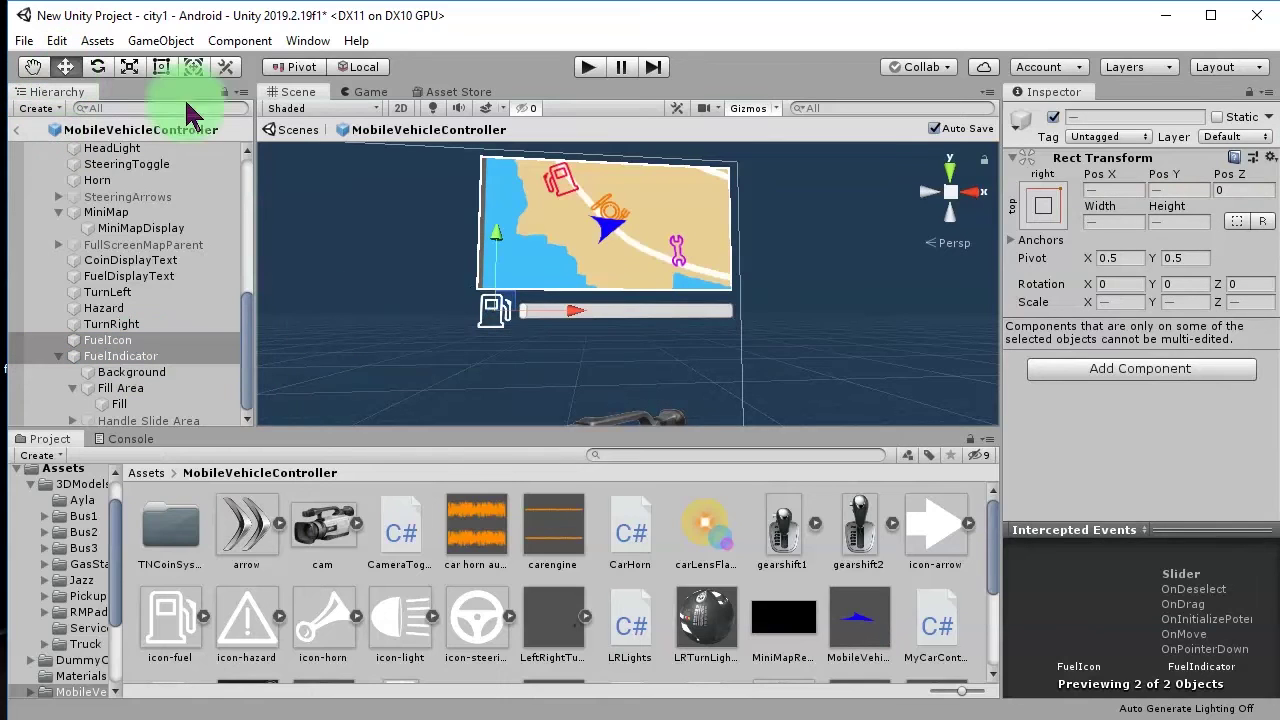
left_click_drag(500, 248, 502, 259)
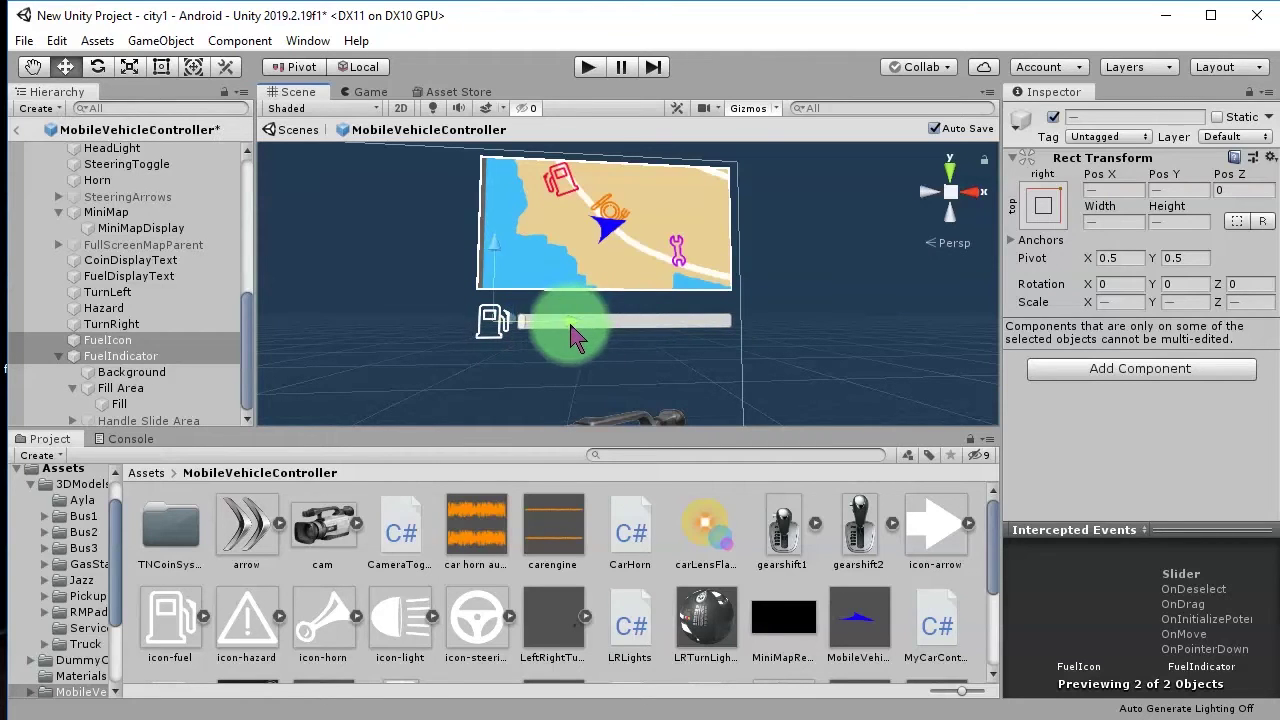
right_click_drag(737, 317, 770, 323)
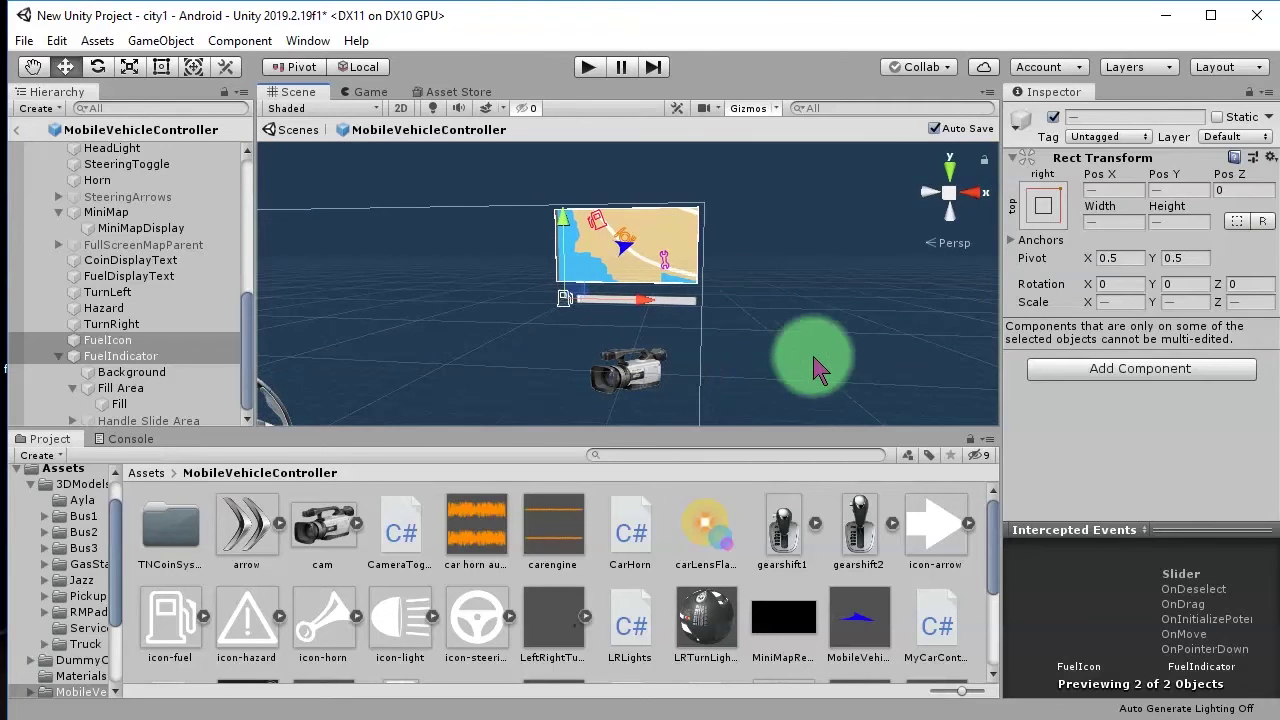
left_click(814, 362)
scroll(612, 305, "down", 1)
- From the root Assets folder, open TNFuelSystem and select its TNFuelSystem C# script
scroll(612, 305, "up", 3)
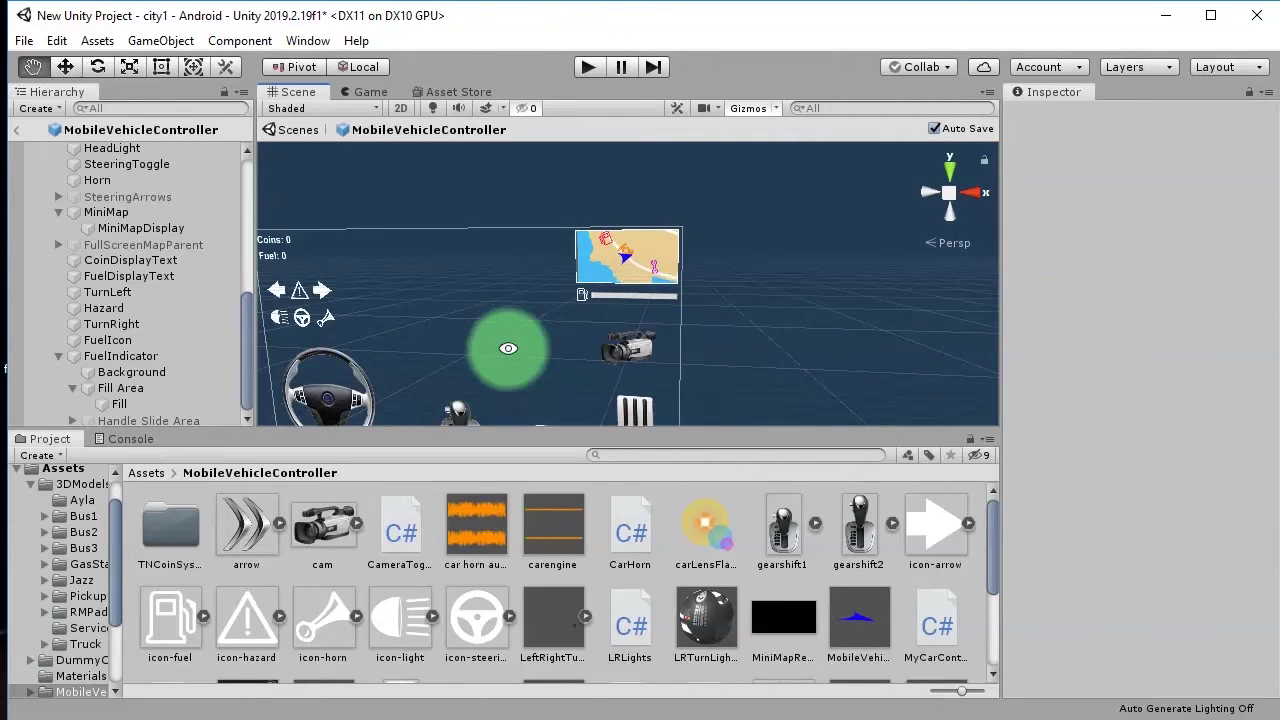
mouse_move(600, 326)
middle_mouse_down()
mouse_move(920, 273)
mouse_move(597, 326)
middle_mouse_up()
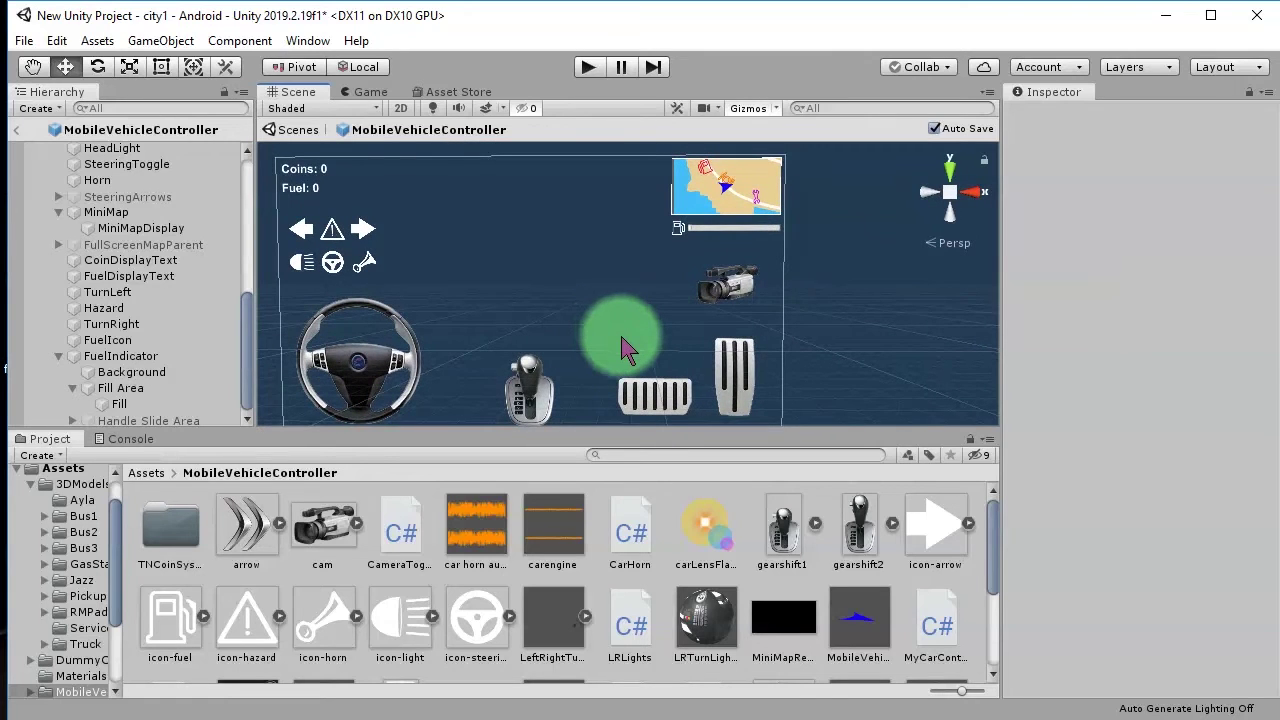
scroll(685, 600, "down", 3)
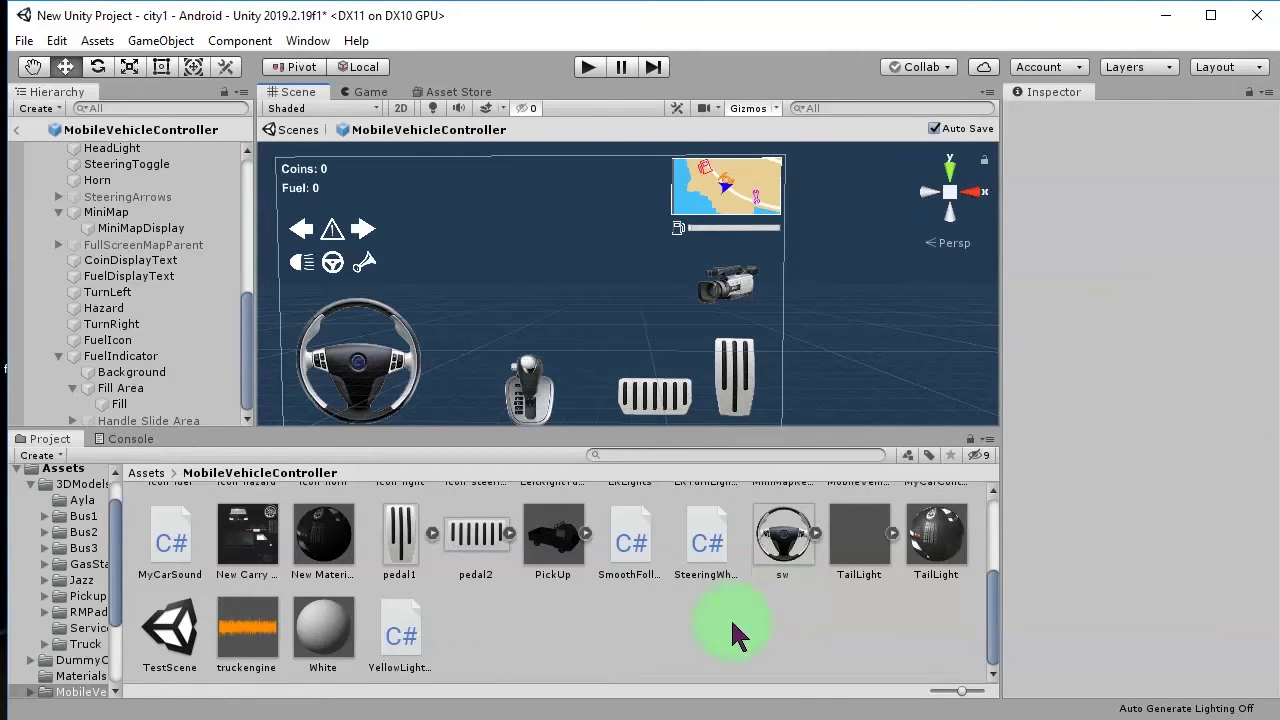
left_click(148, 474)
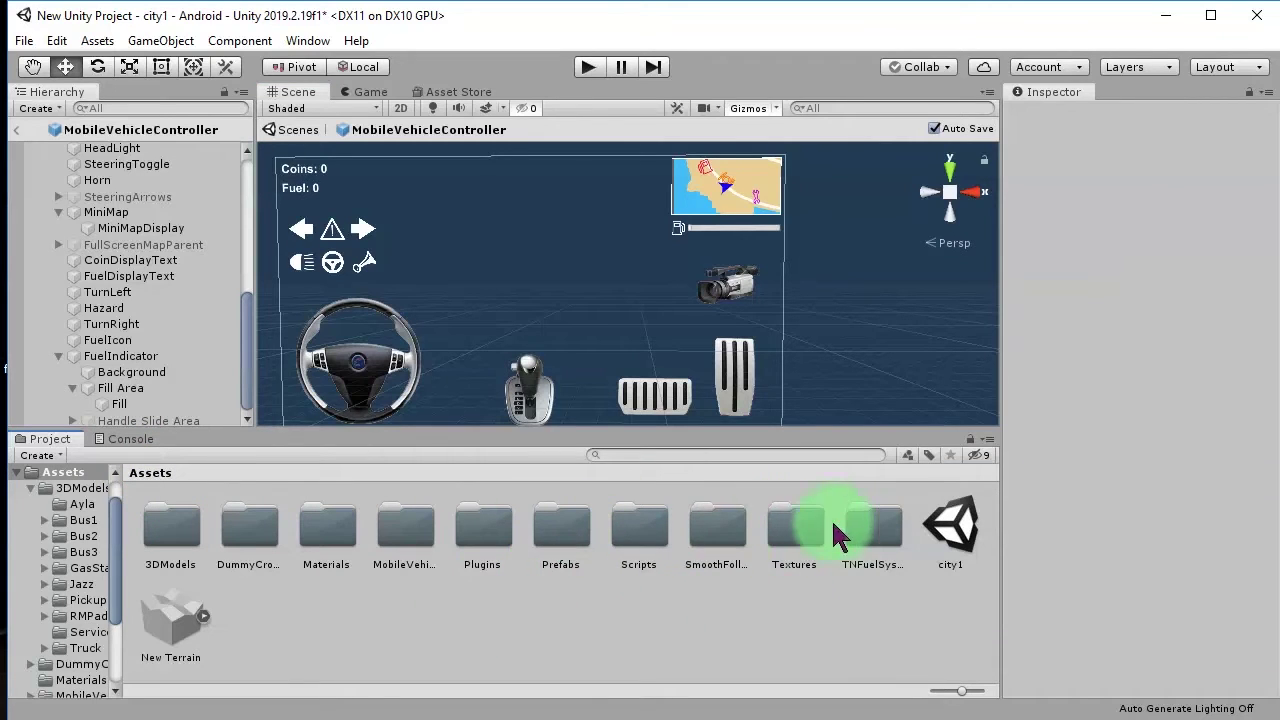
left_click(878, 536)
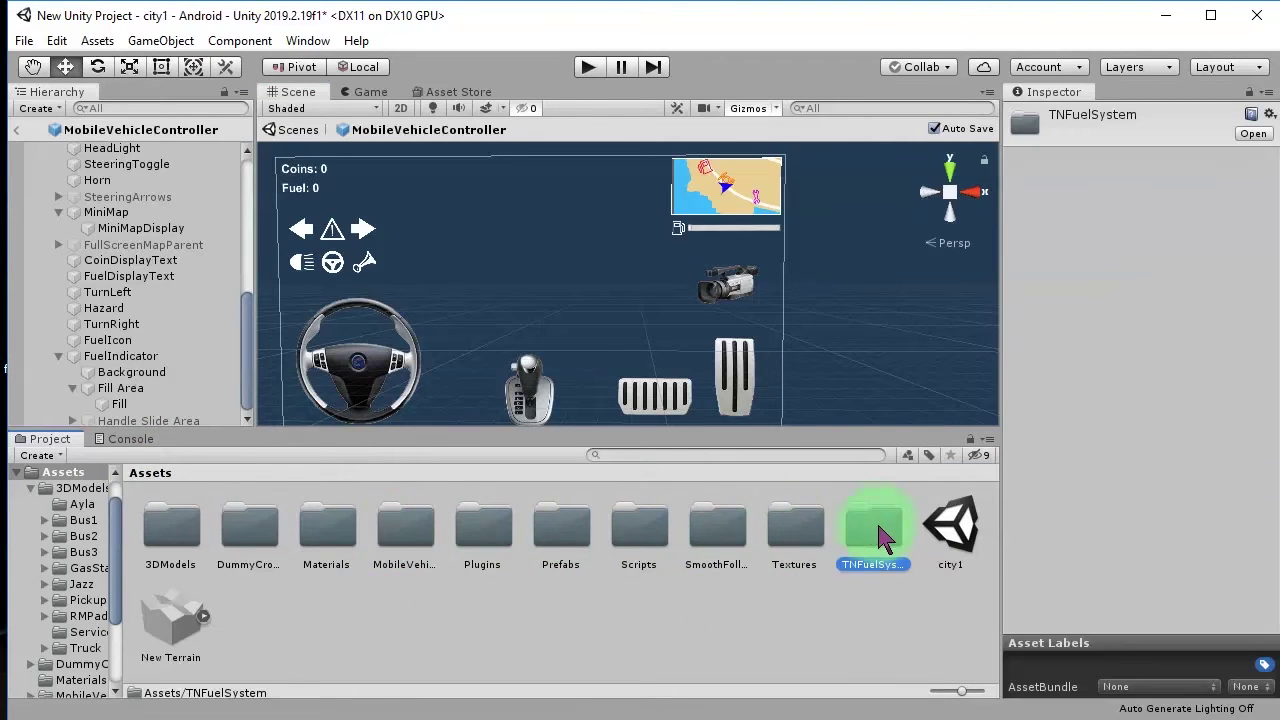
double_click(867, 531)
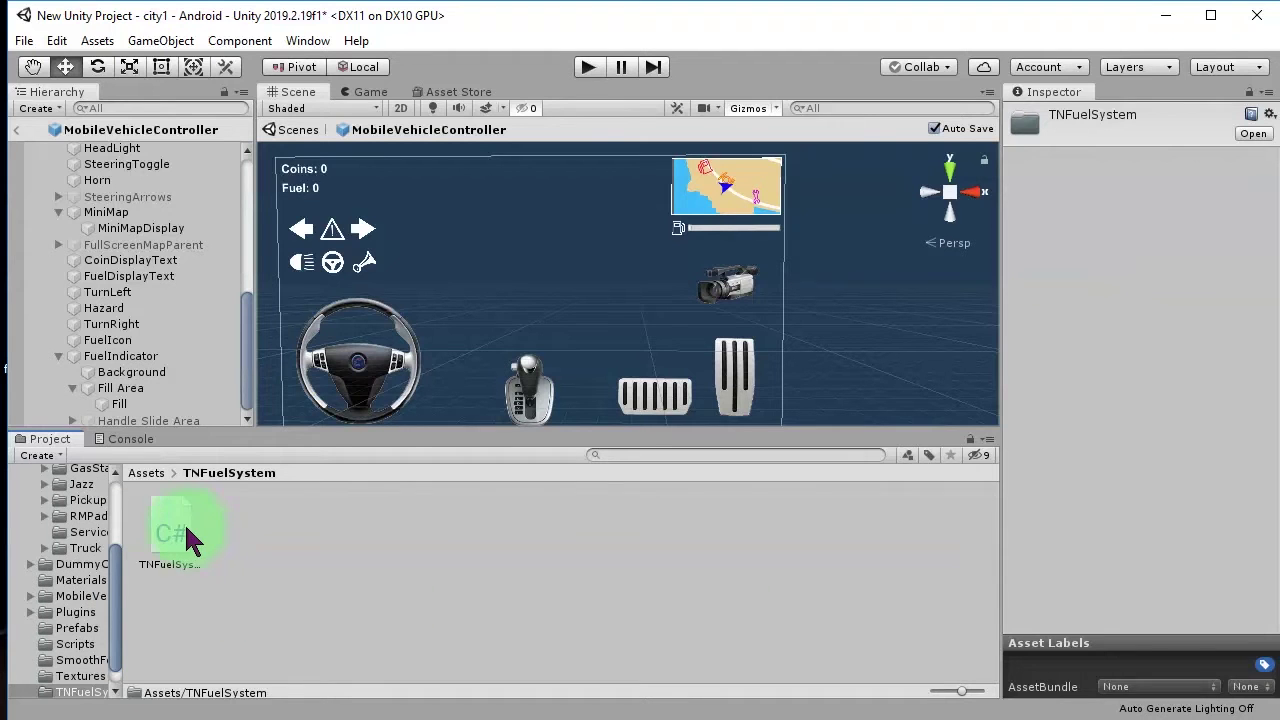
left_click(184, 535)
- Open the TNFuelSystem script in Notepad++ and locate the currentFuel field
double_click(171, 537)
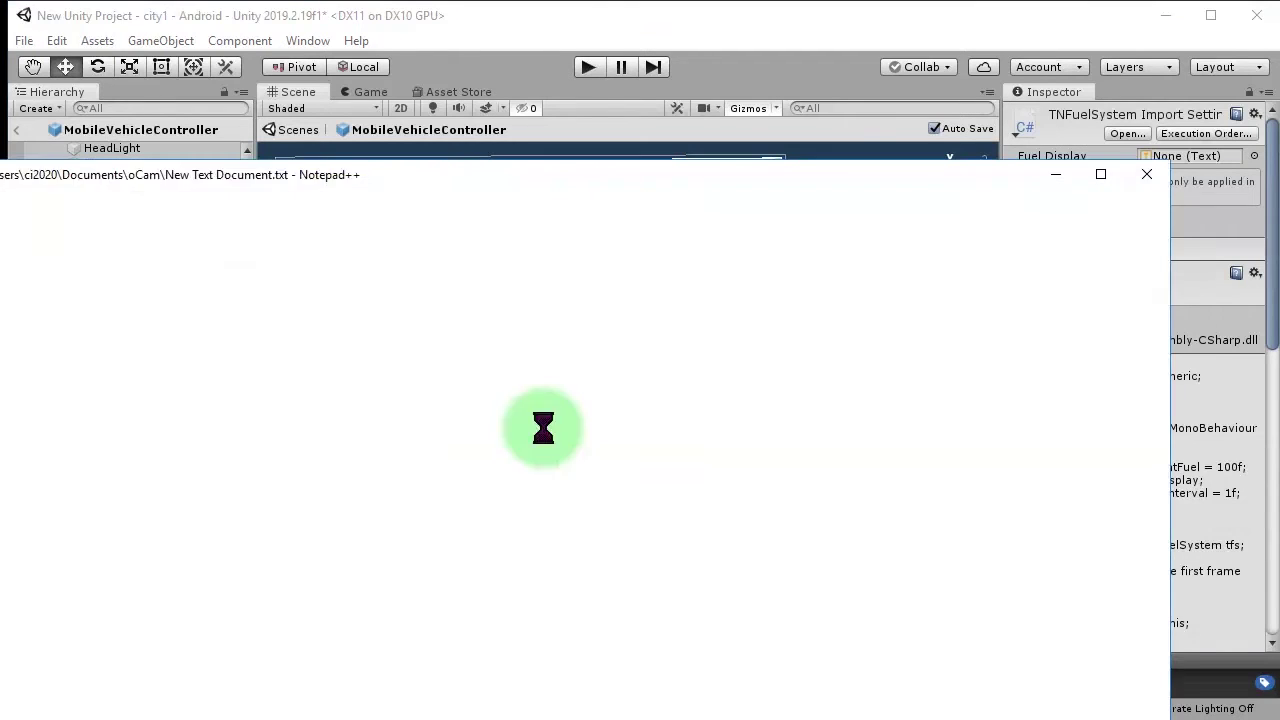
scroll(453, 379, "down", 1)
scroll(500, 371, "down", 1)
scroll(460, 355, "up", 2)
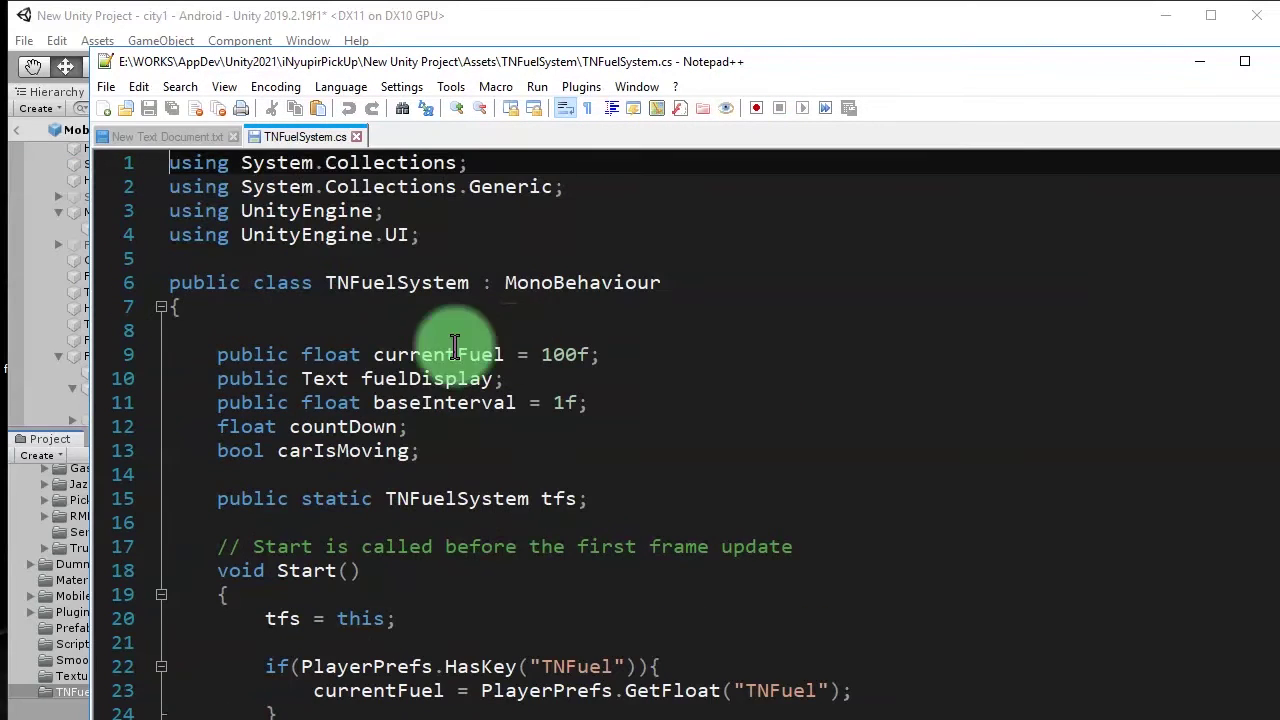
- Insert 'public Slider fuelSlider;' above currentFuel and save the script
left_click(450, 452)
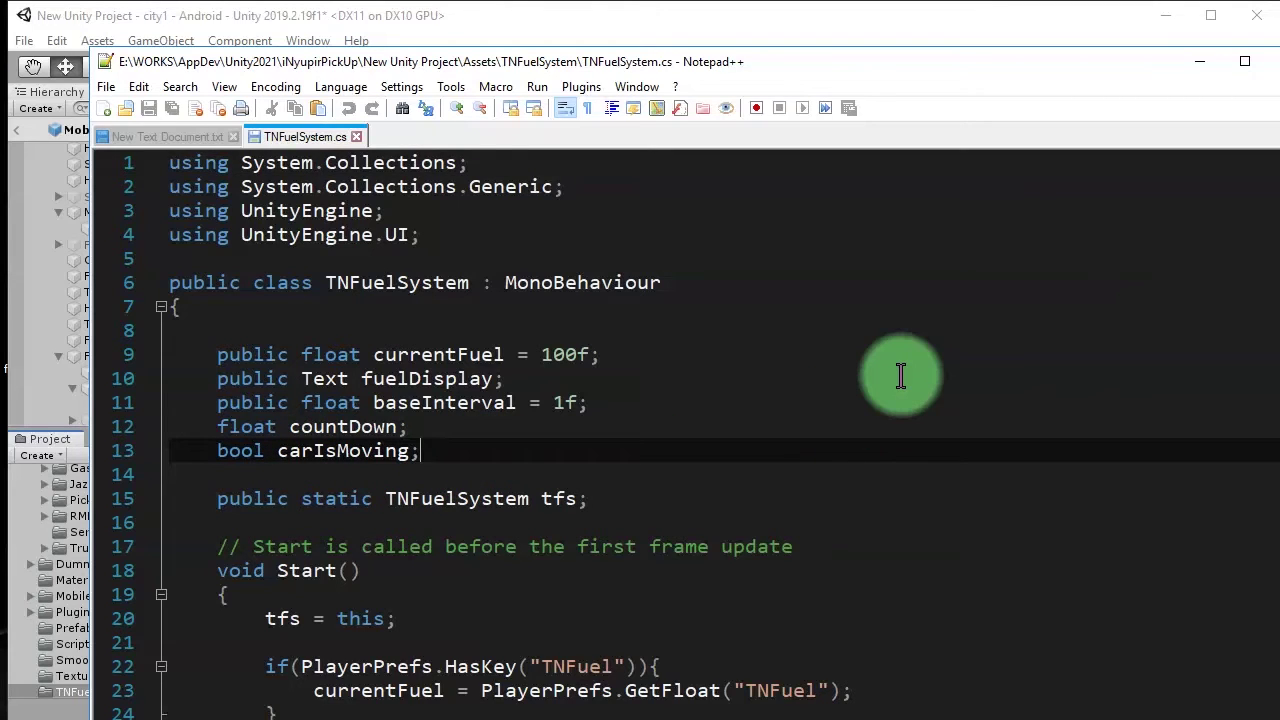
key("Down")
key("Down")
key("Up")
key("Up")
key("Up")
key("Up")
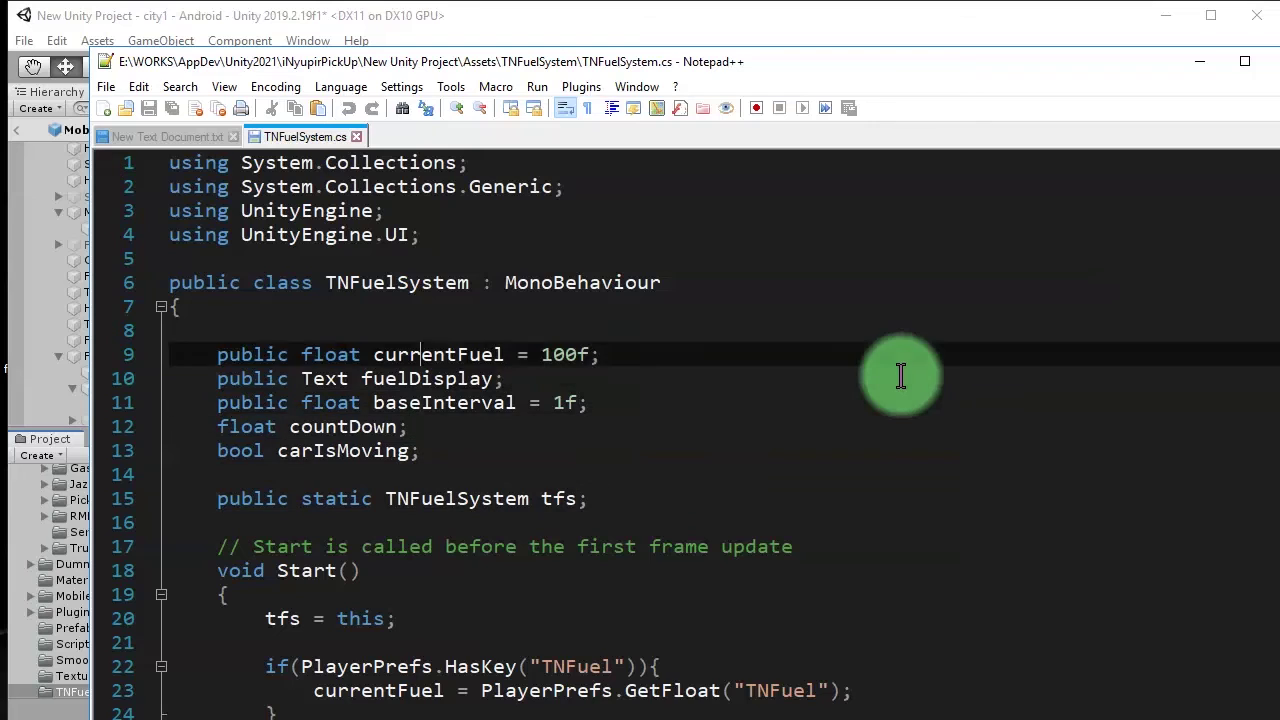
key("Home")
key("Return")
key("Up")
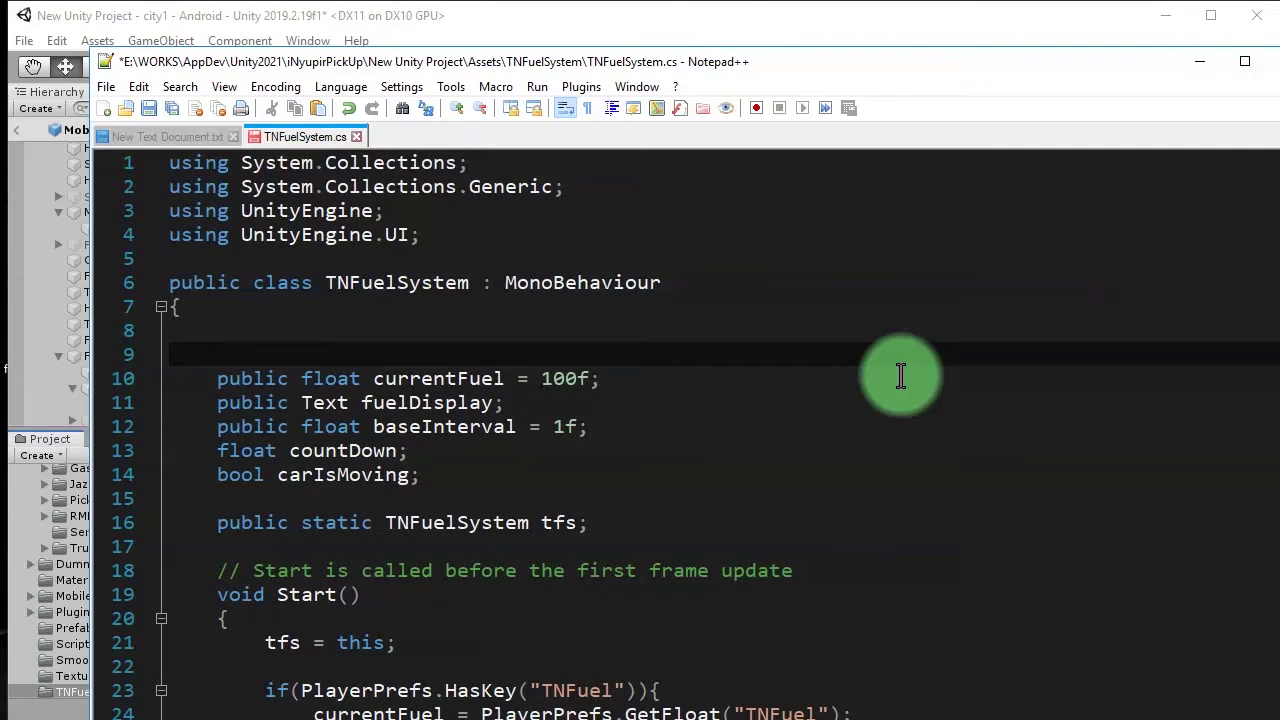
type("publi")
key("Return")
type("public Sli")
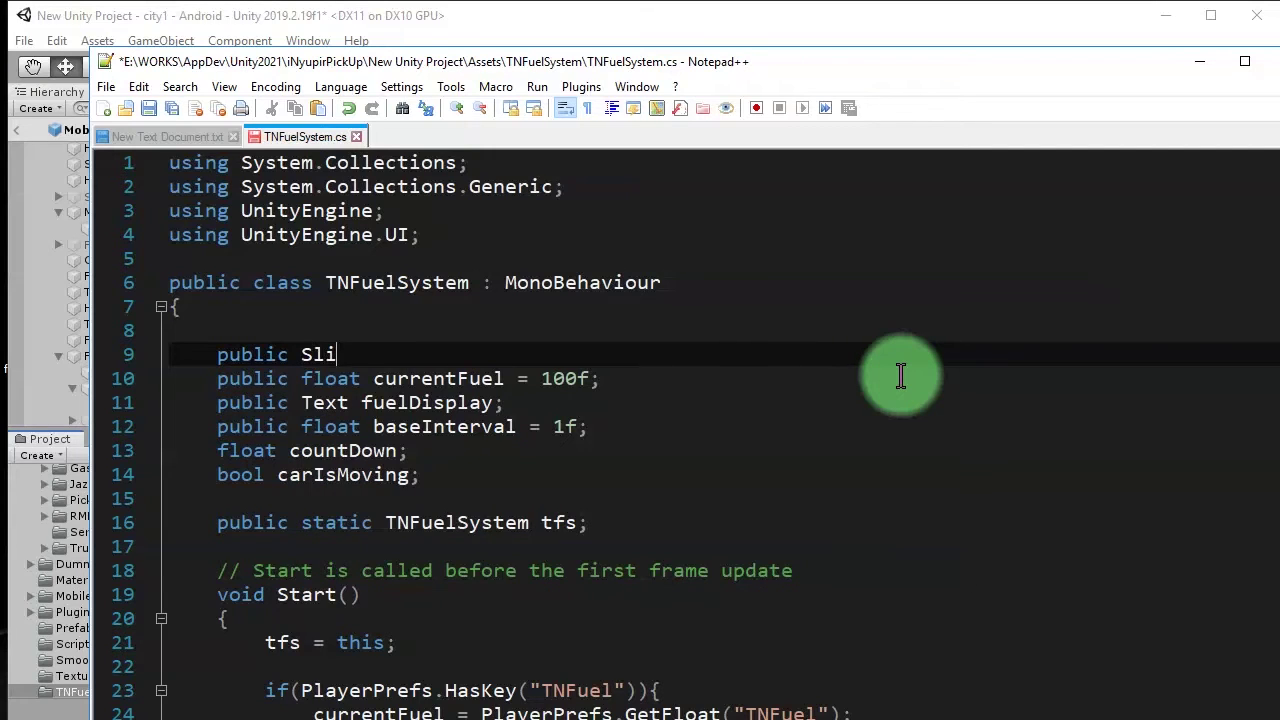
type("der fuel")
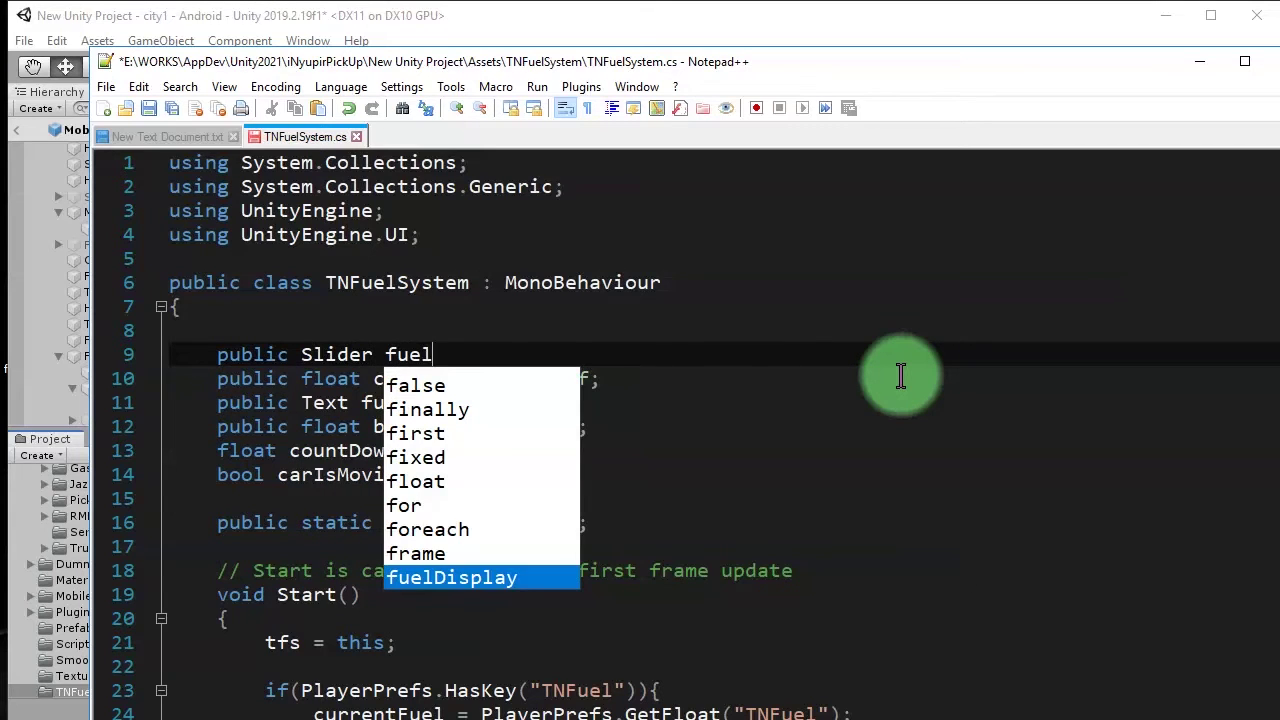
type("Slider;")
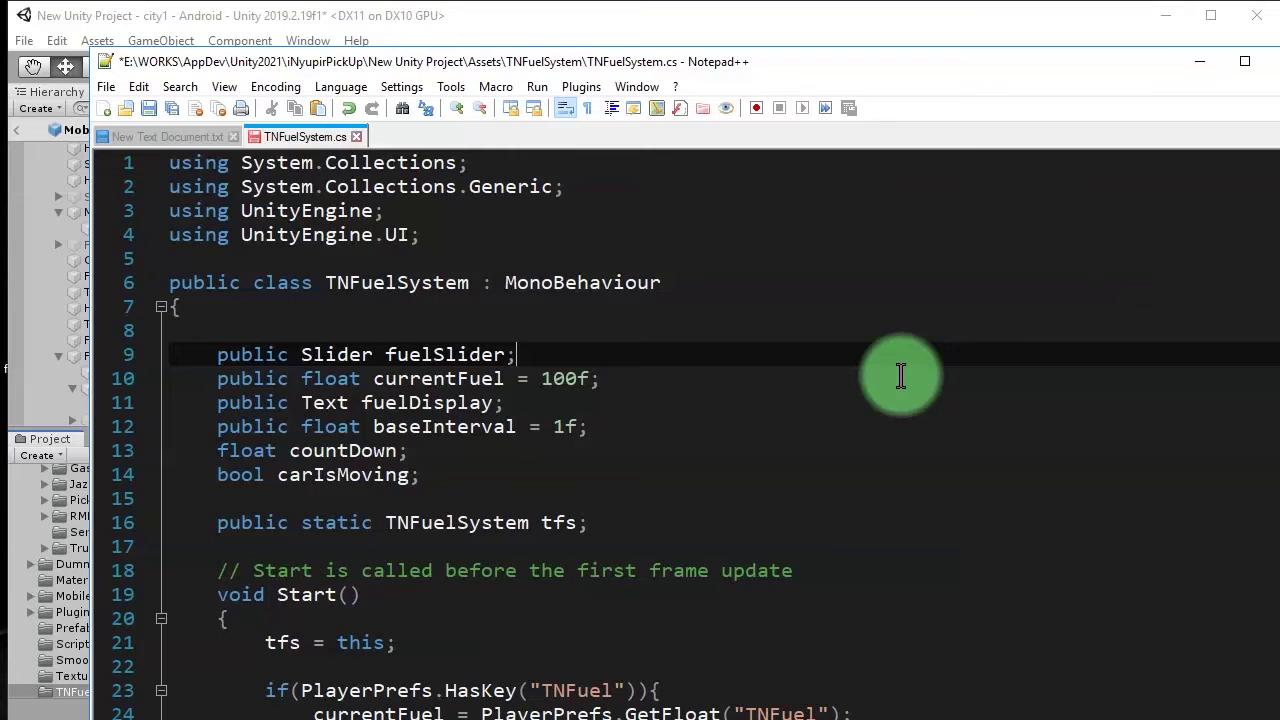
key("ctrl+s")
left_click(510, 22)
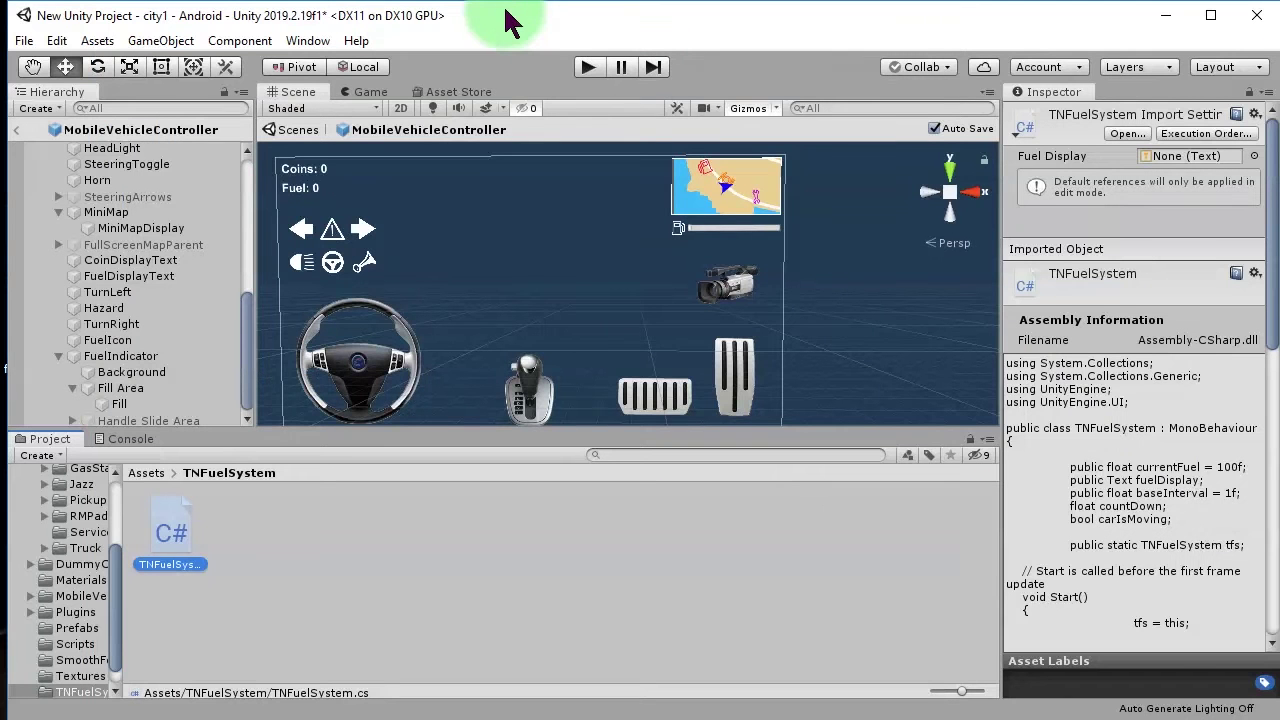
- Confirm the Console shows no compile errors, then select MobileVehicleController in the Hierarchy
left_click(131, 441)
left_click(50, 440)
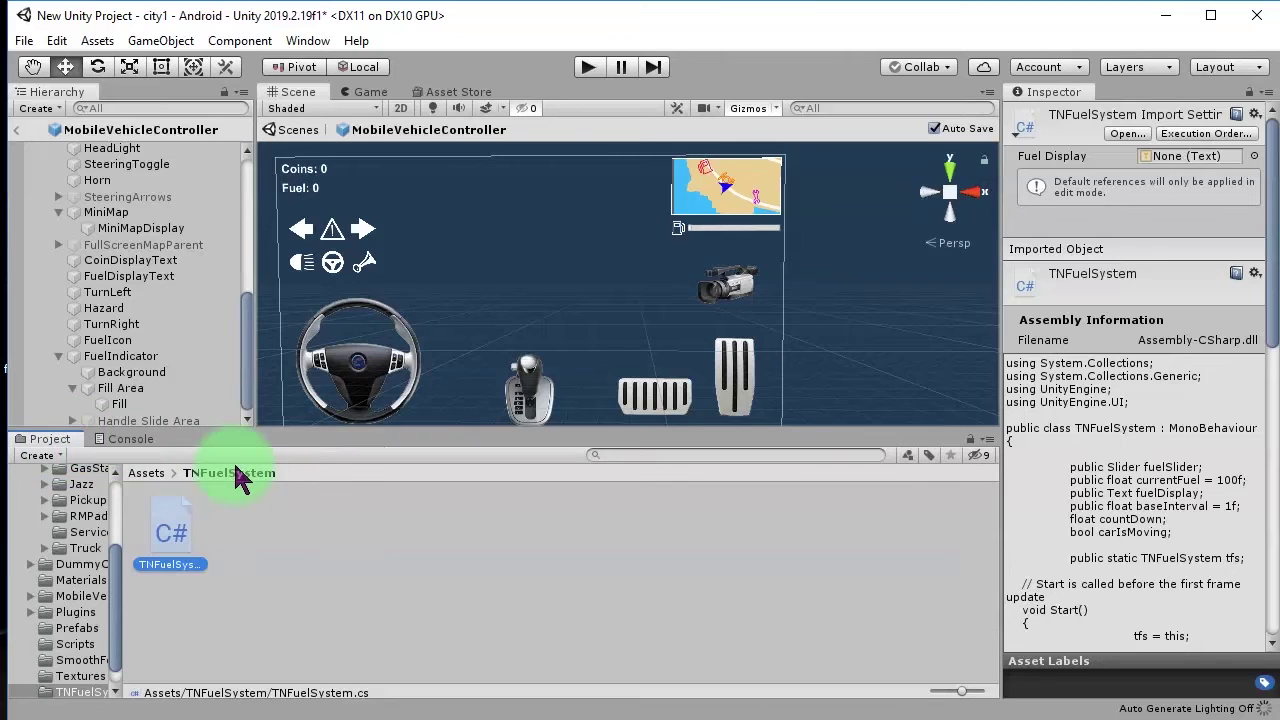
left_click(127, 440)
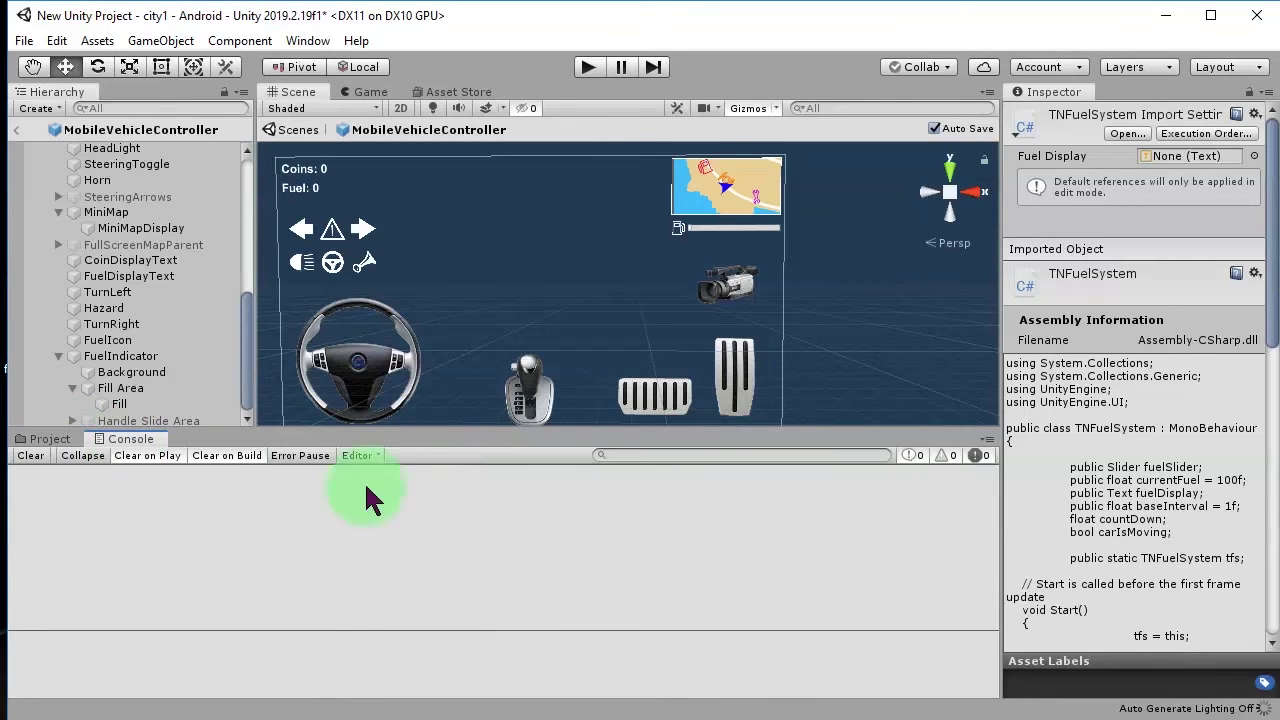
left_click(50, 440)
scroll(145, 309, "up", 4)
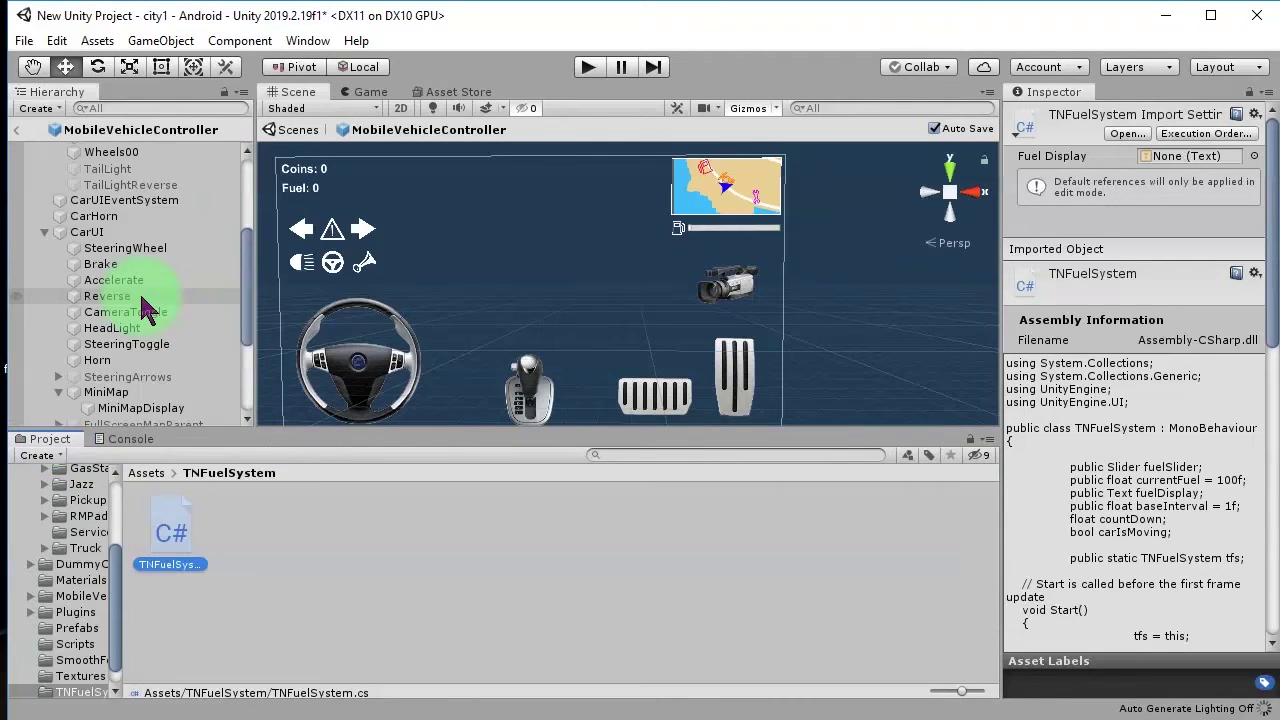
scroll(160, 250, "up", 5)
left_click(133, 152)
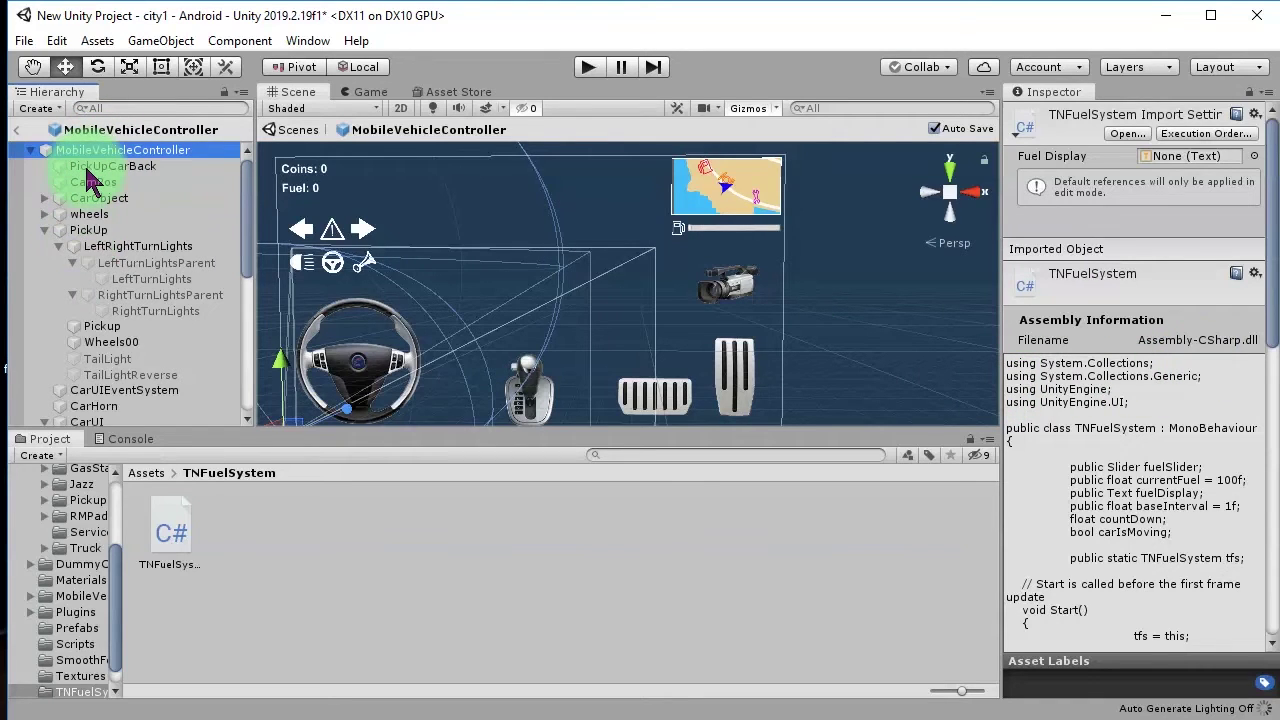
- Drag FuelIndicator from the Hierarchy into MobileVehicleController's TN Fuel System Fuel Slider field
left_click(150, 150)
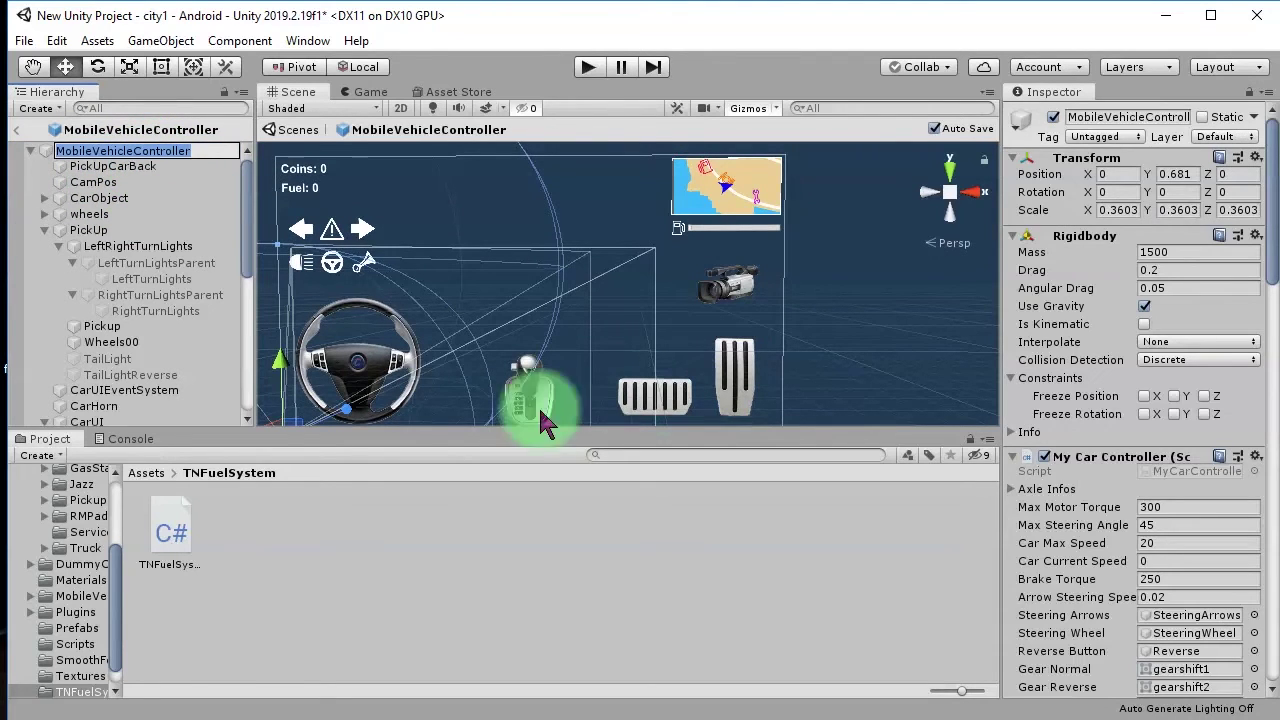
left_click(140, 198)
left_click(120, 151)
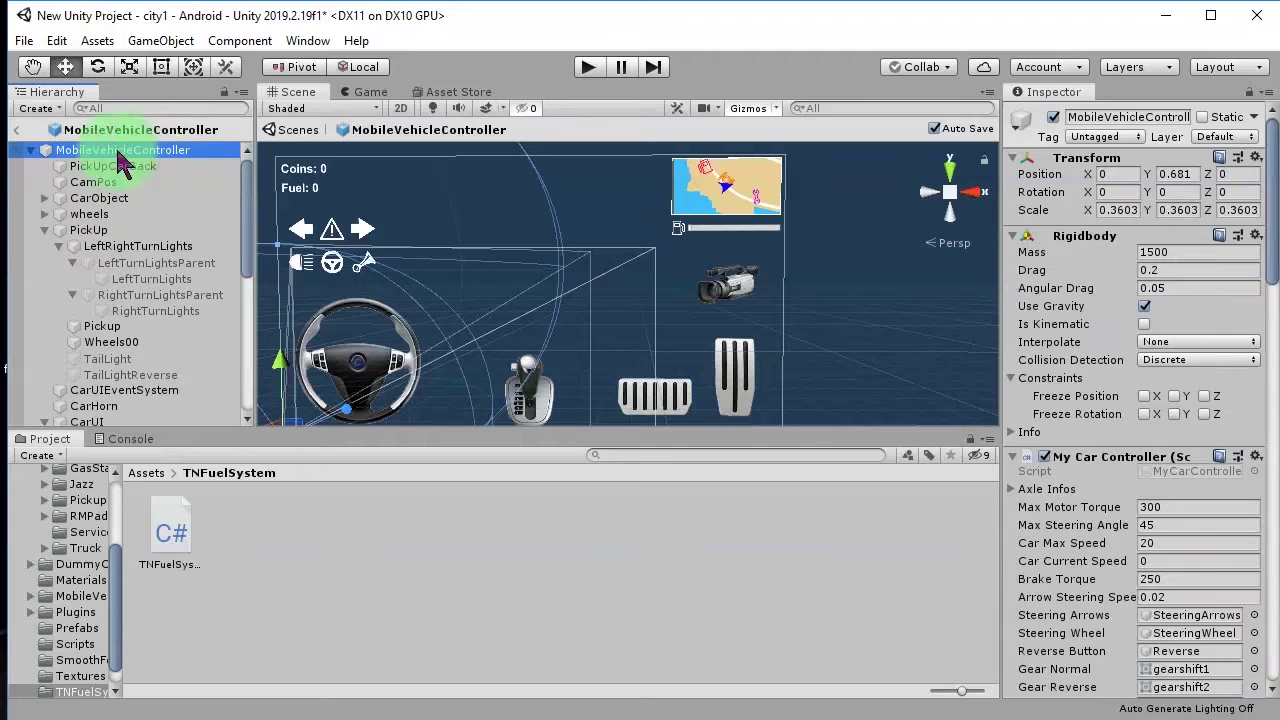
scroll(1094, 528, "down", 10)
scroll(1062, 392, "down", 5)
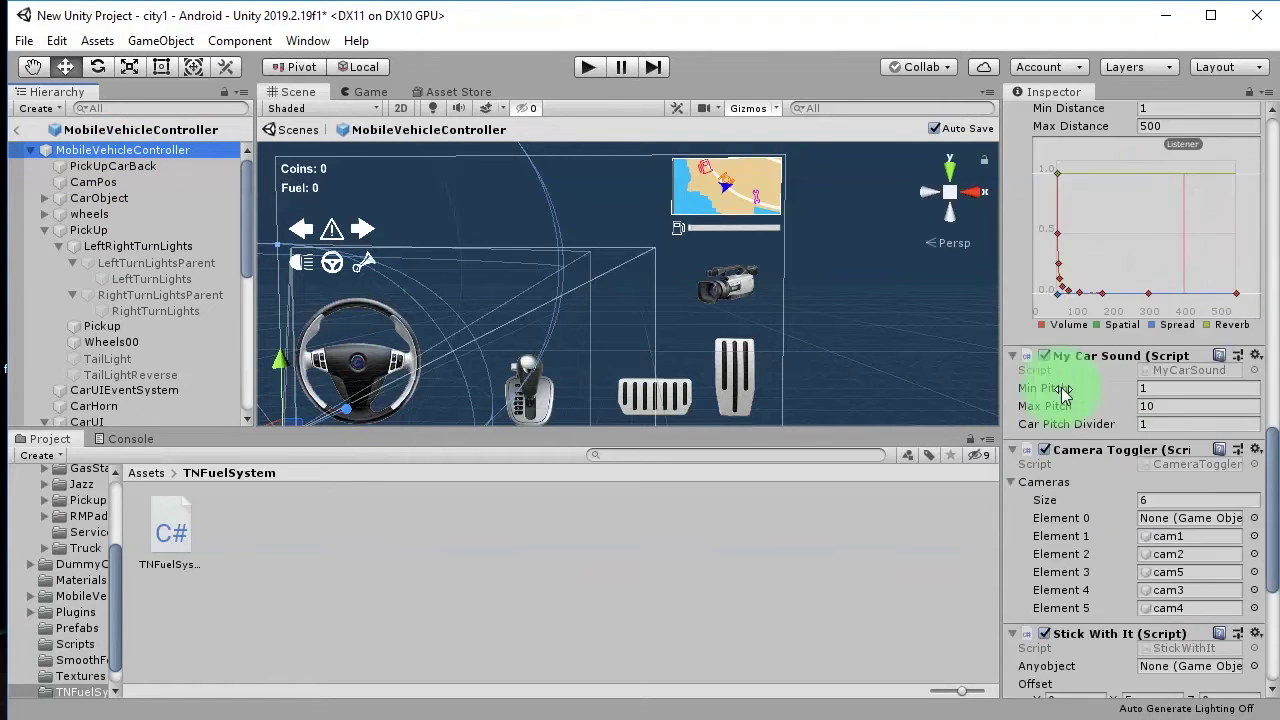
scroll(1062, 392, "down", 5)
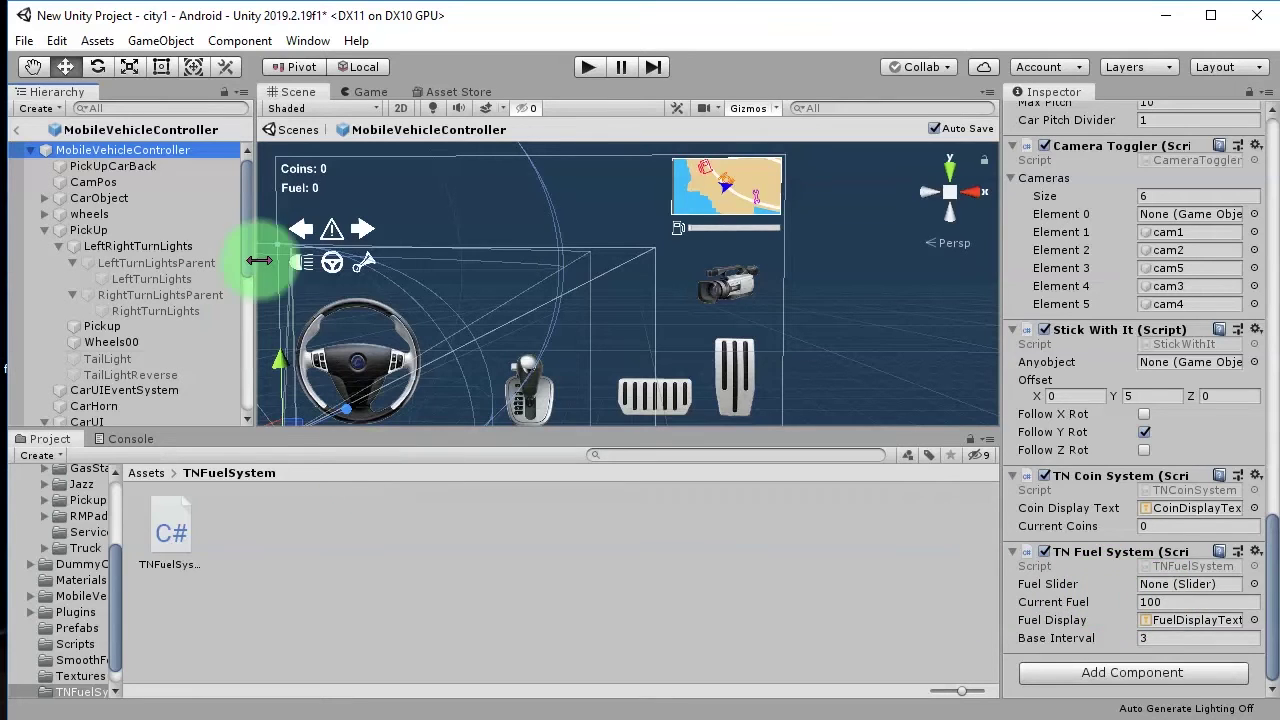
left_click_drag(251, 223, 250, 380)
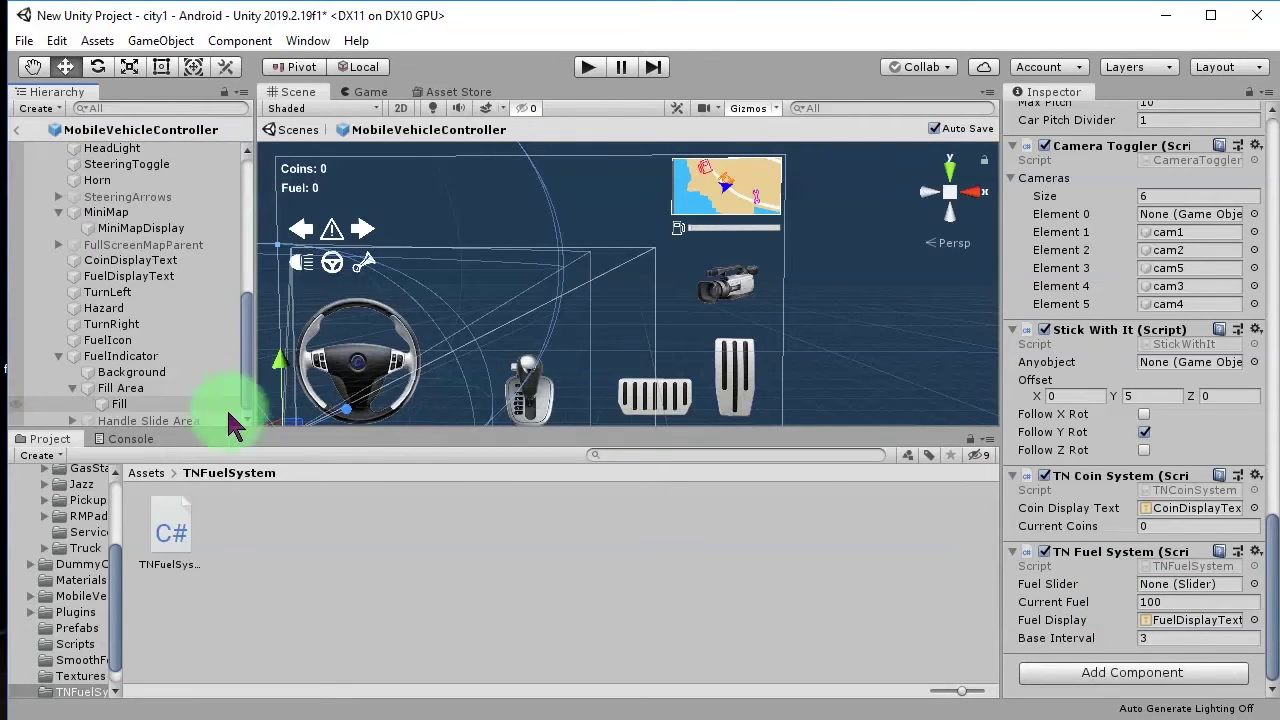
left_click_drag(120, 356, 1147, 599)
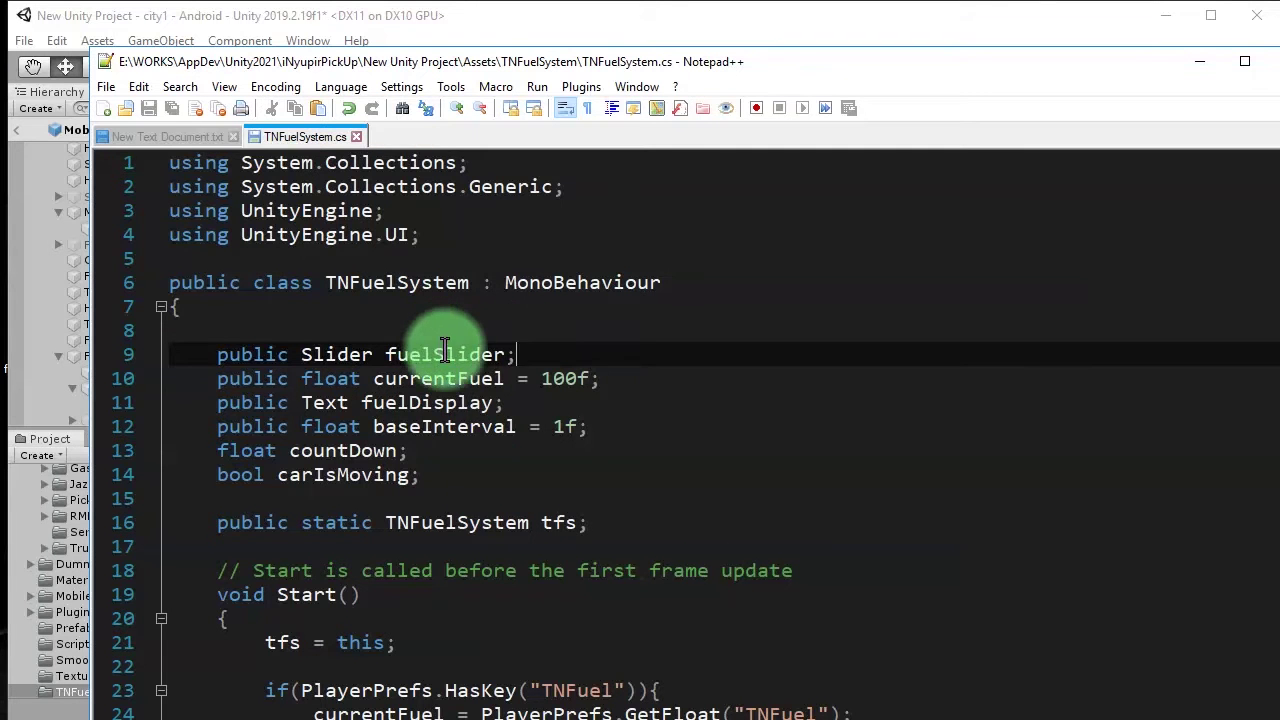
- Open TNFuelSystem.cs in Notepad++ and copy the fuelSlider variable name
double_click(447, 356)
scroll(580, 465, "down", 4)
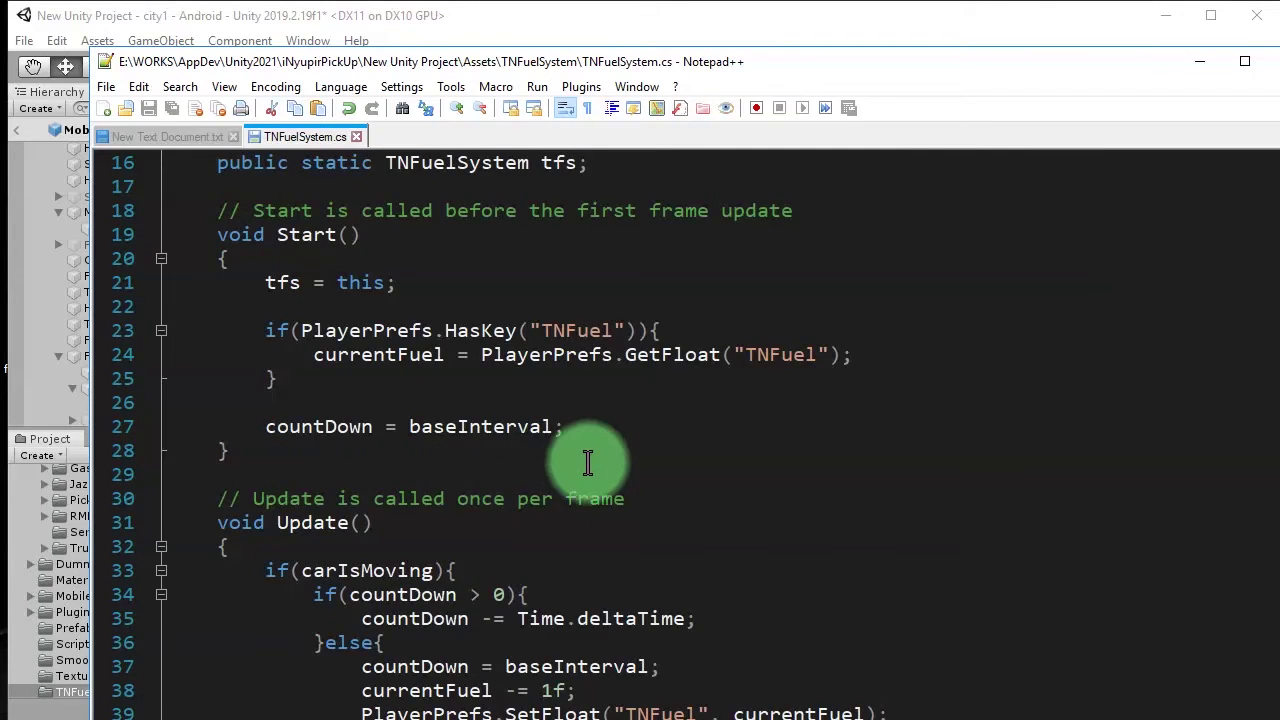
scroll(576, 436, "up", 3)
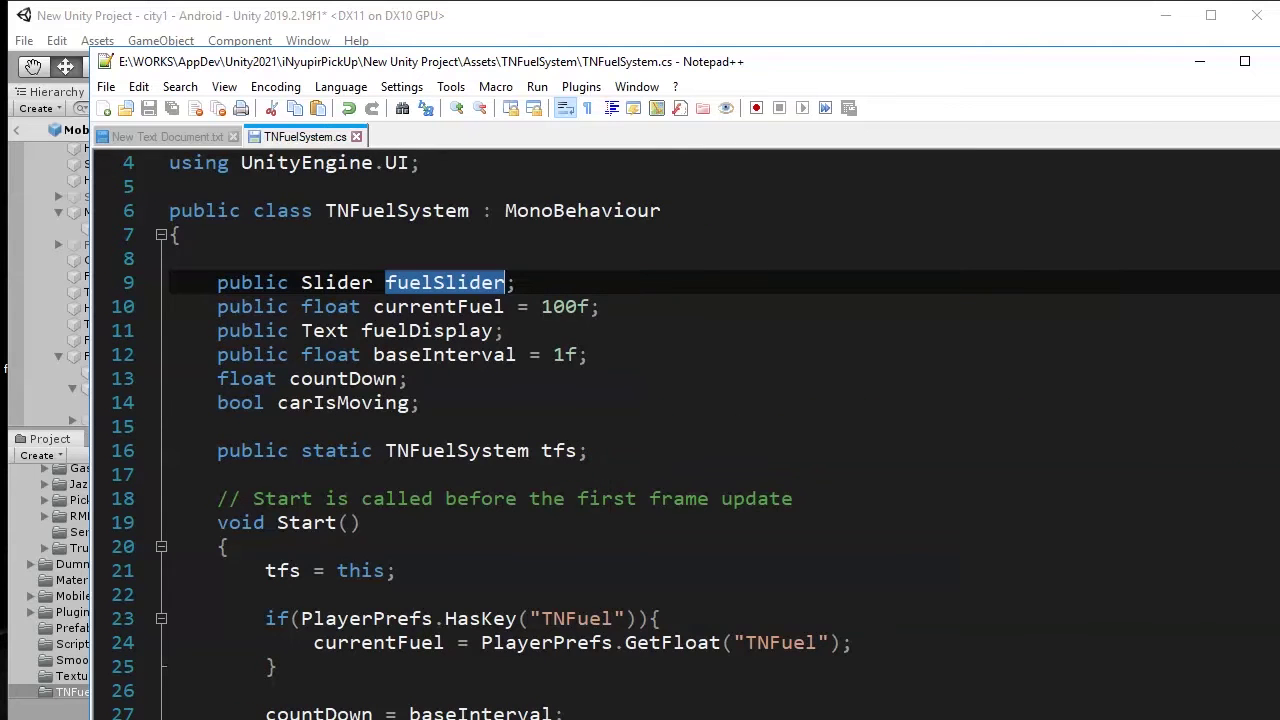
scroll(694, 480, "down", 3)
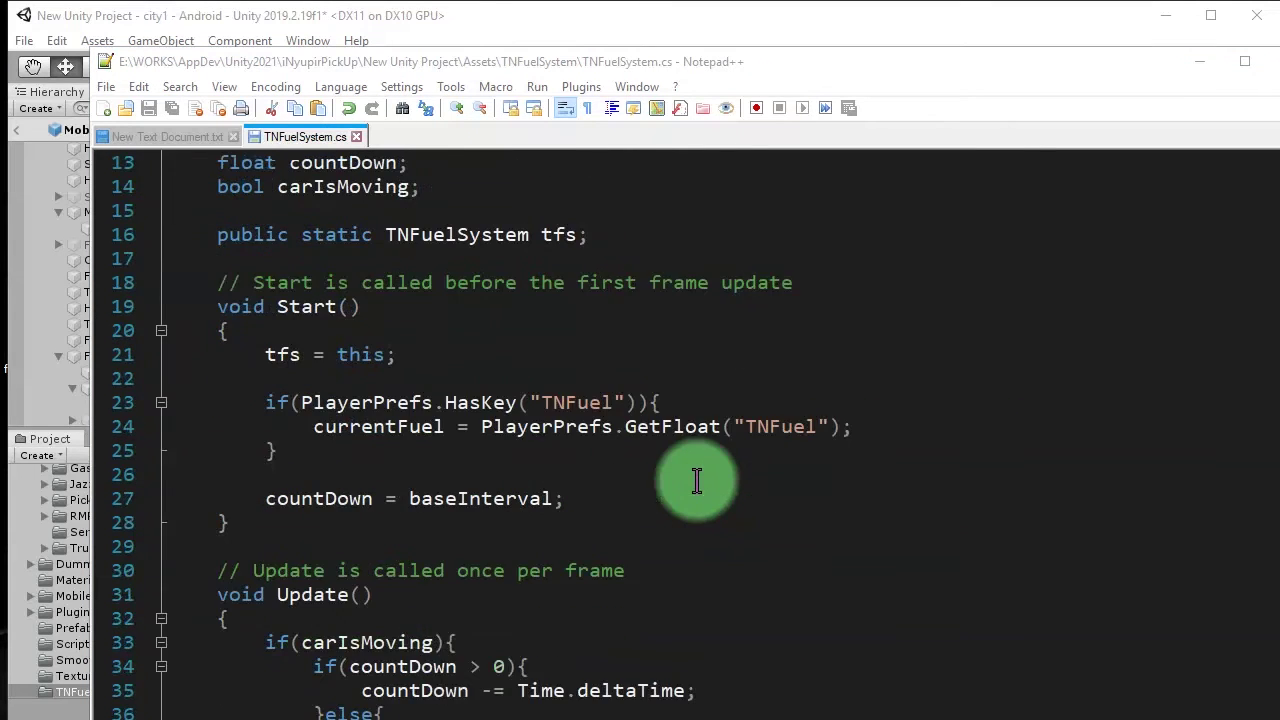
scroll(545, 427, "up", 4)
left_click(430, 368)
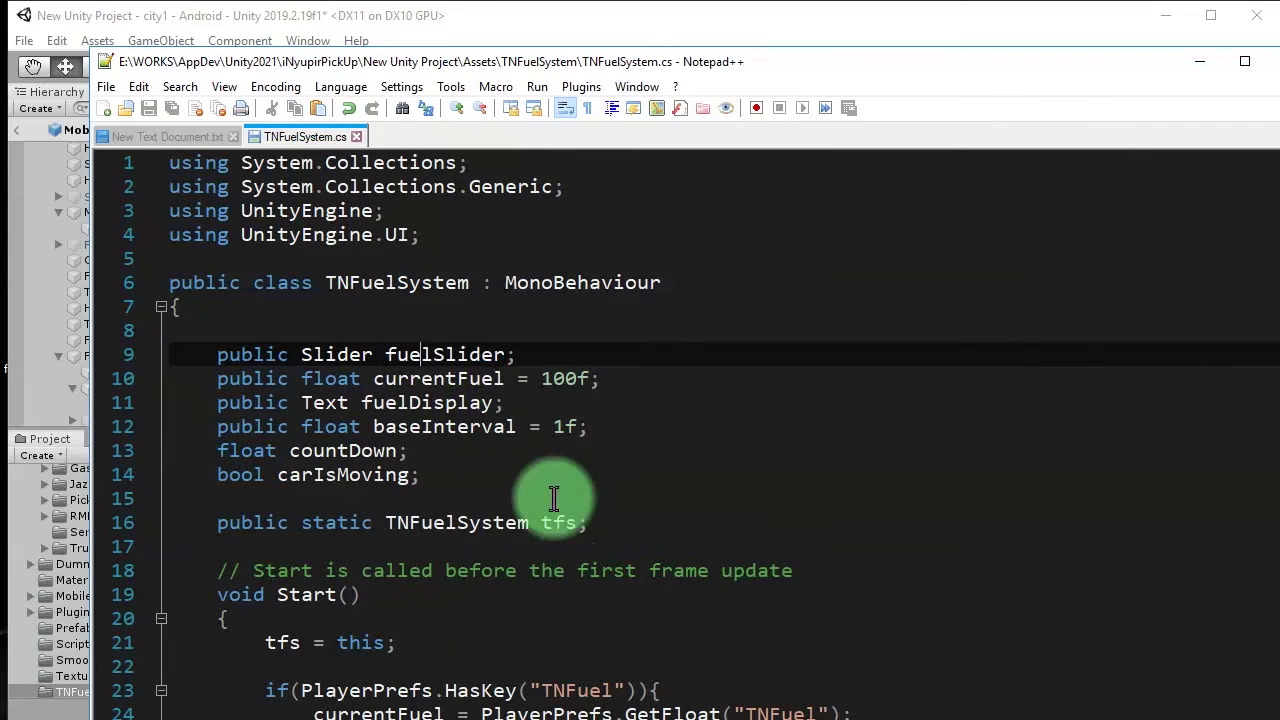
double_click(440, 355)
right_click(490, 362)
left_click(545, 386)
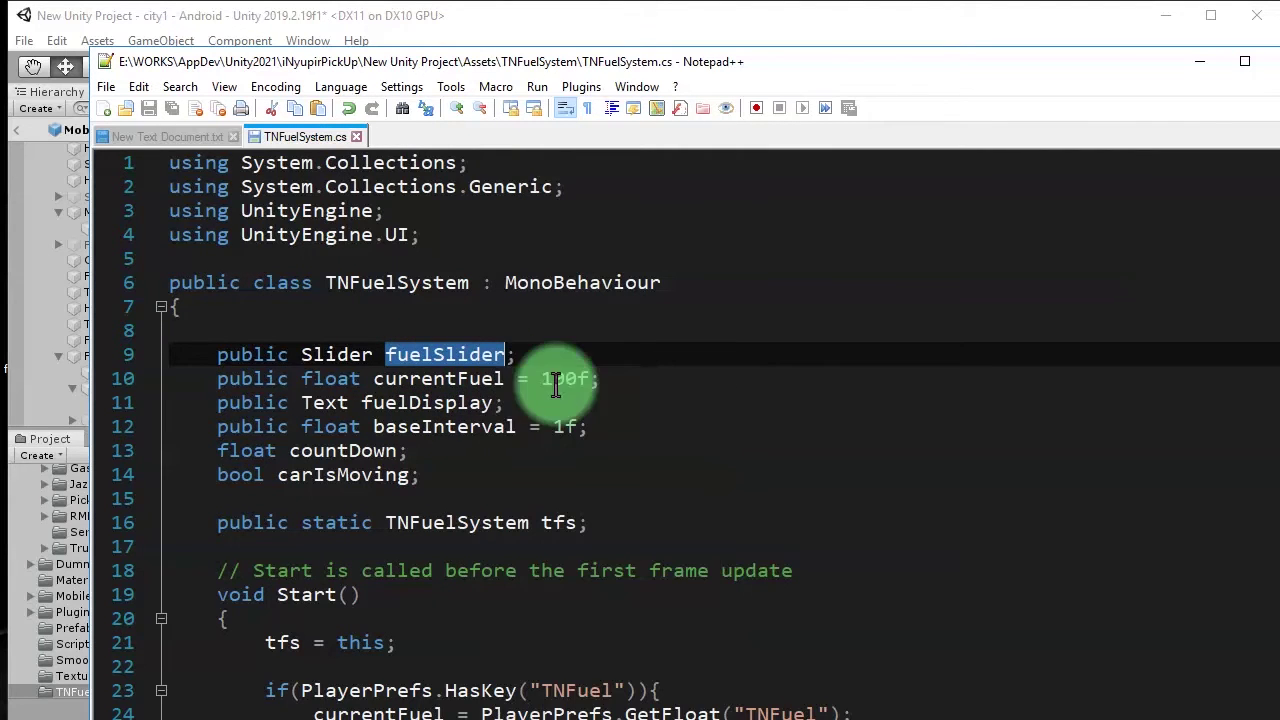
- Add Debug.Log(fuelSlider.value); at the start of Update on line 33 and save
scroll(430, 450, "down", 1)
scroll(430, 445, "down", 5)
scroll(423, 420, "down", 3)
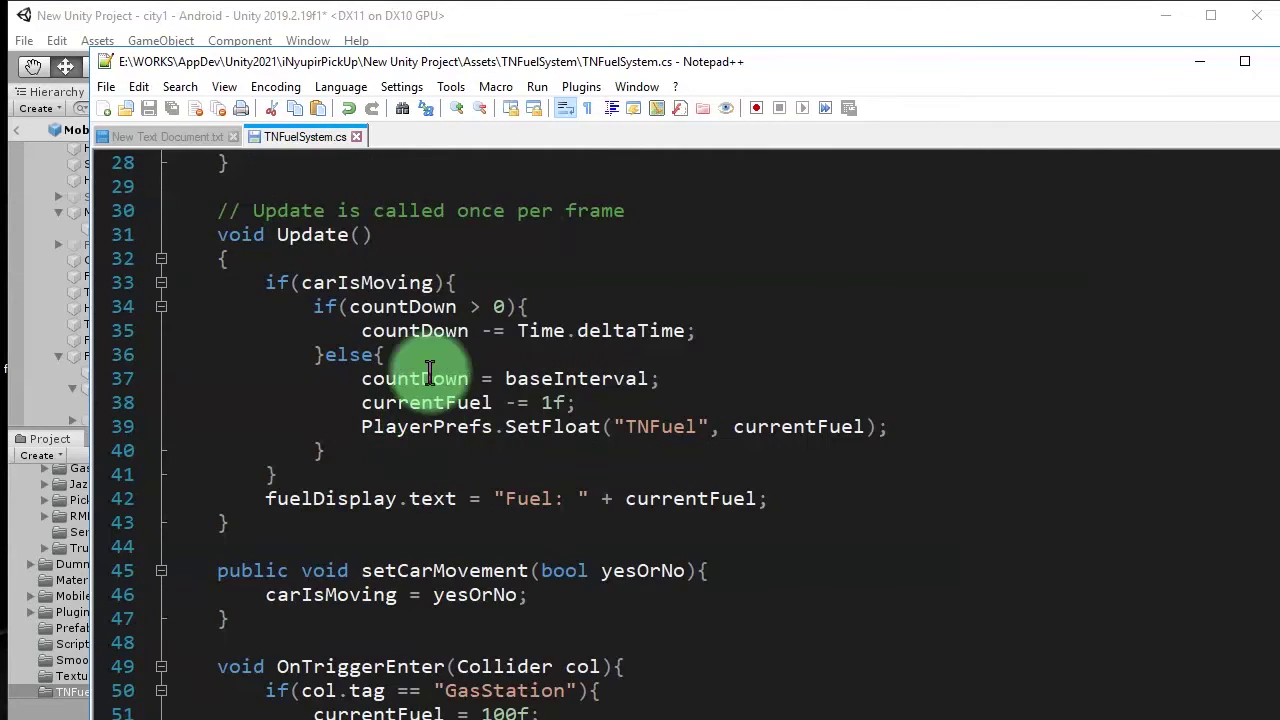
left_click(274, 262)
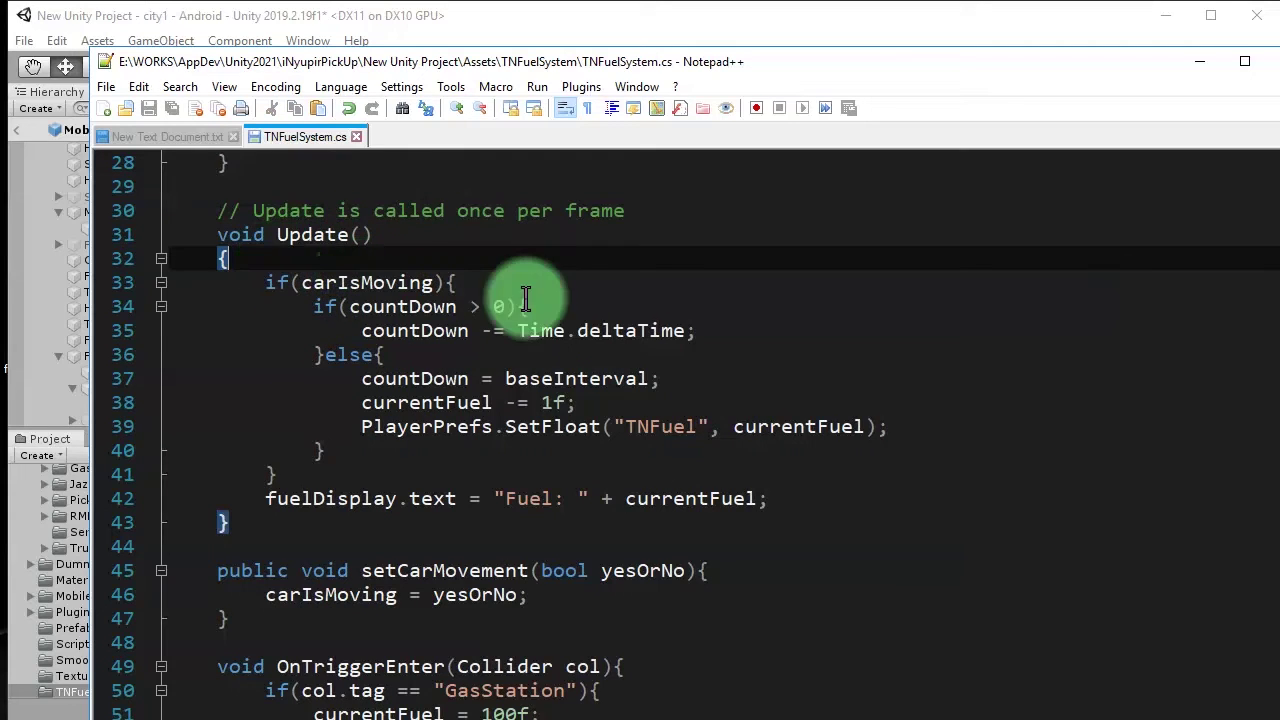
key("Return")
key("Return")
key("Up")
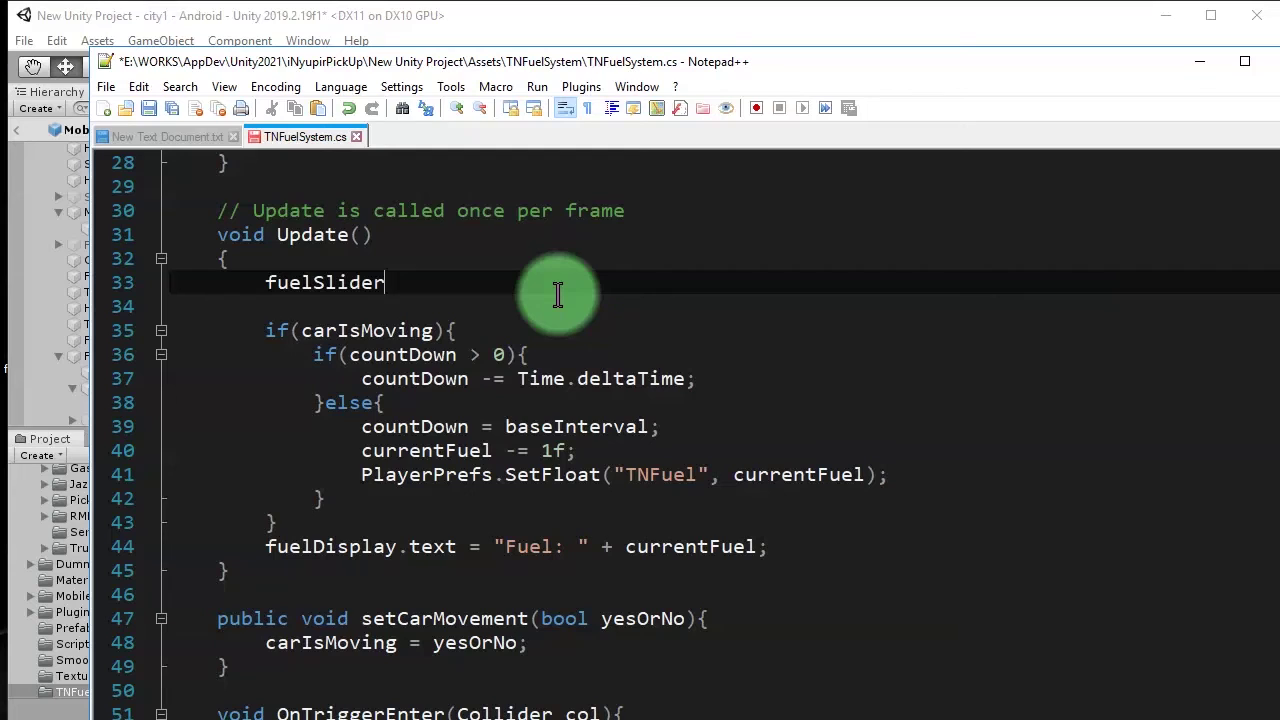
type(".value")
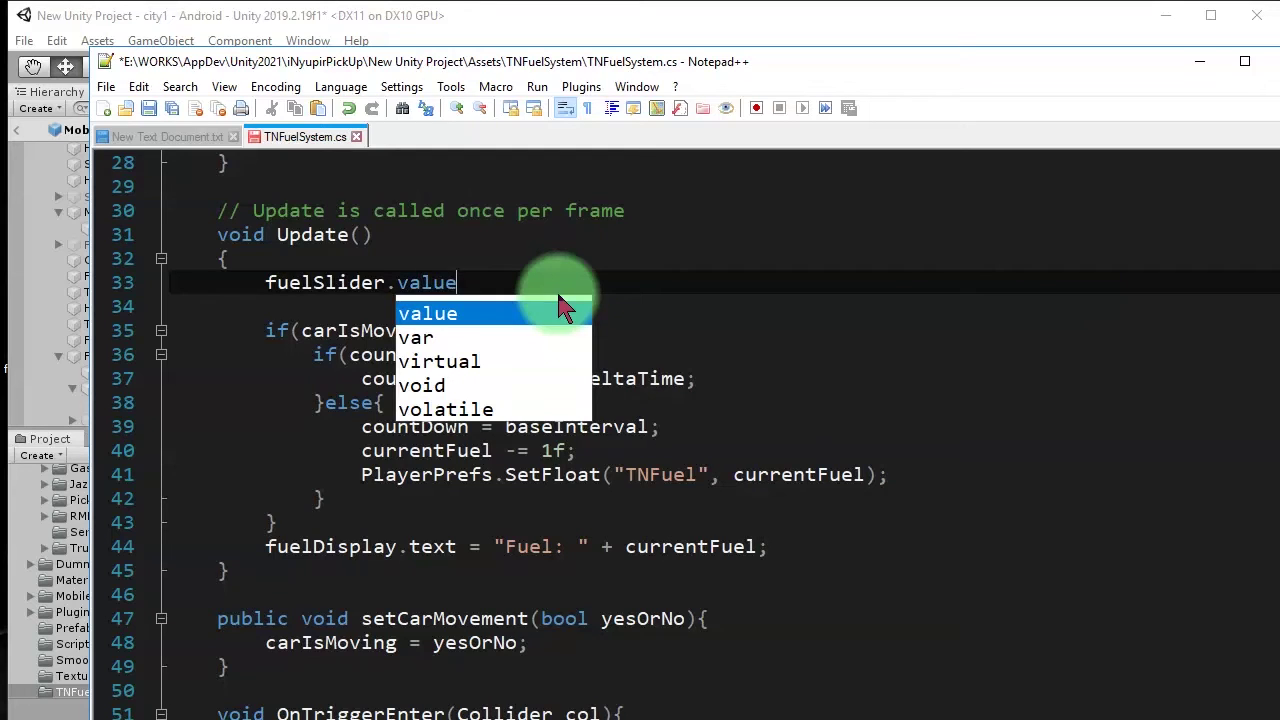
double_click(559, 300)
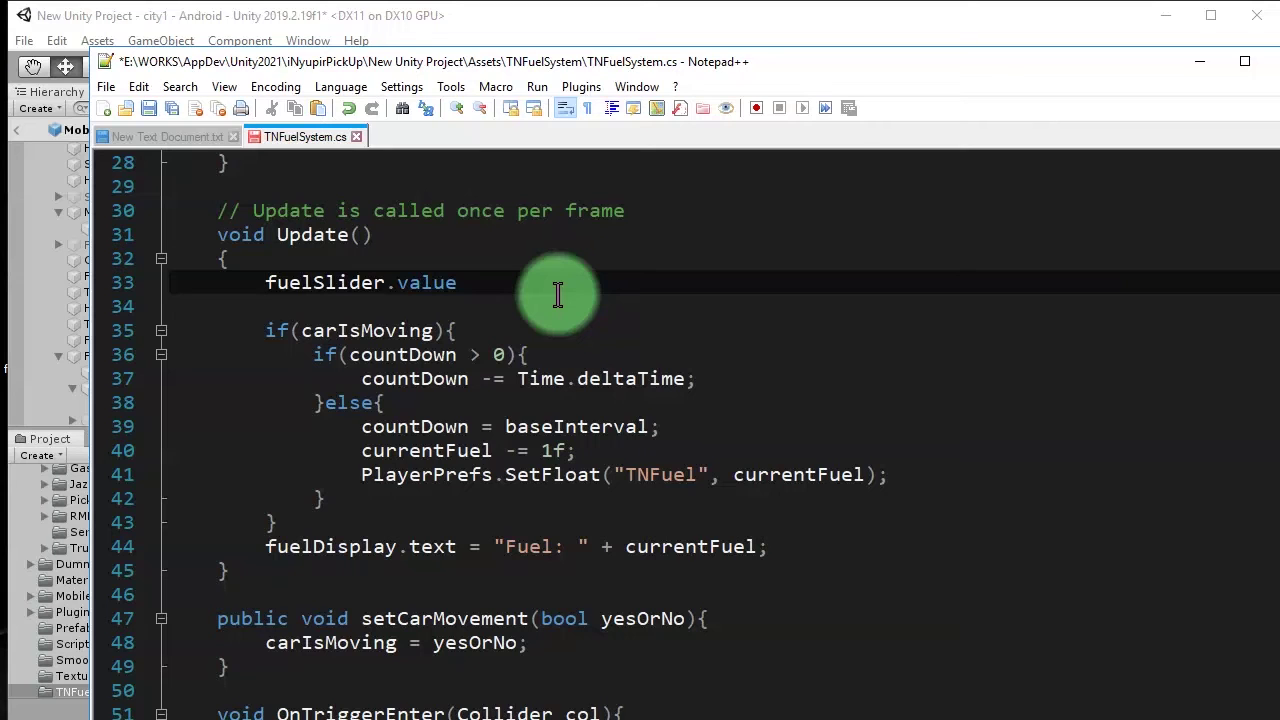
type("De")
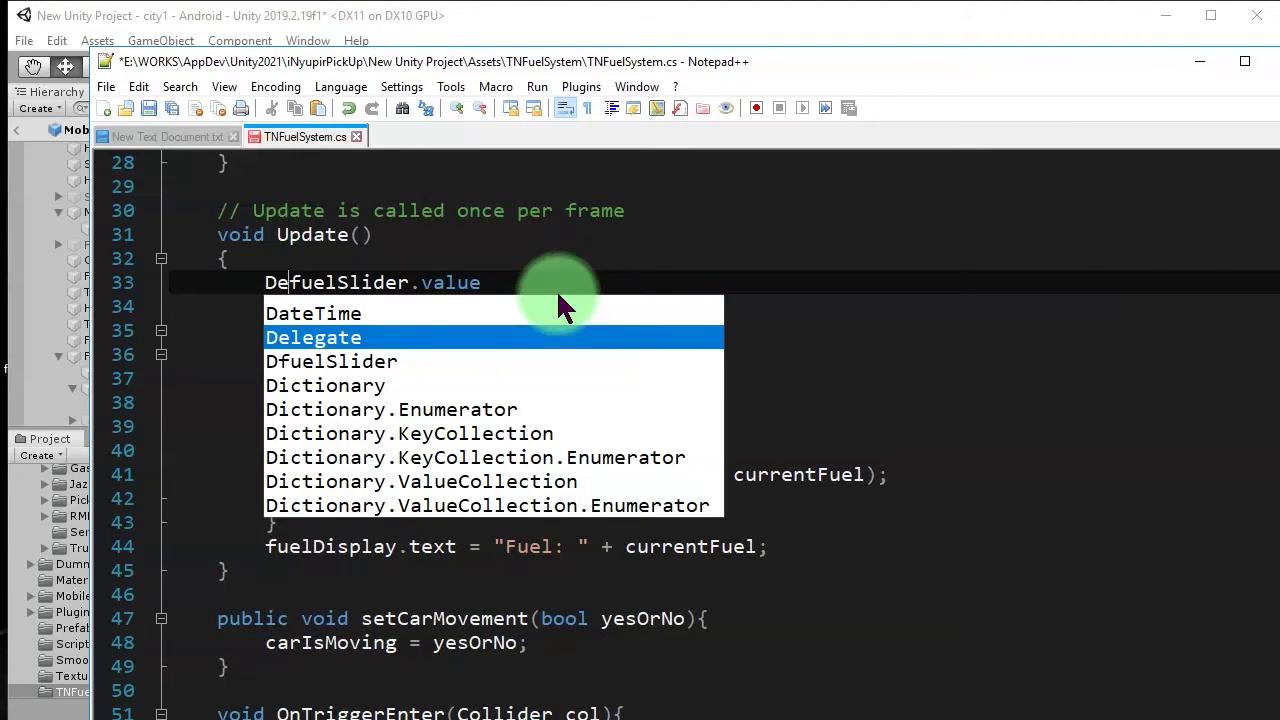
type("bug.Log(")
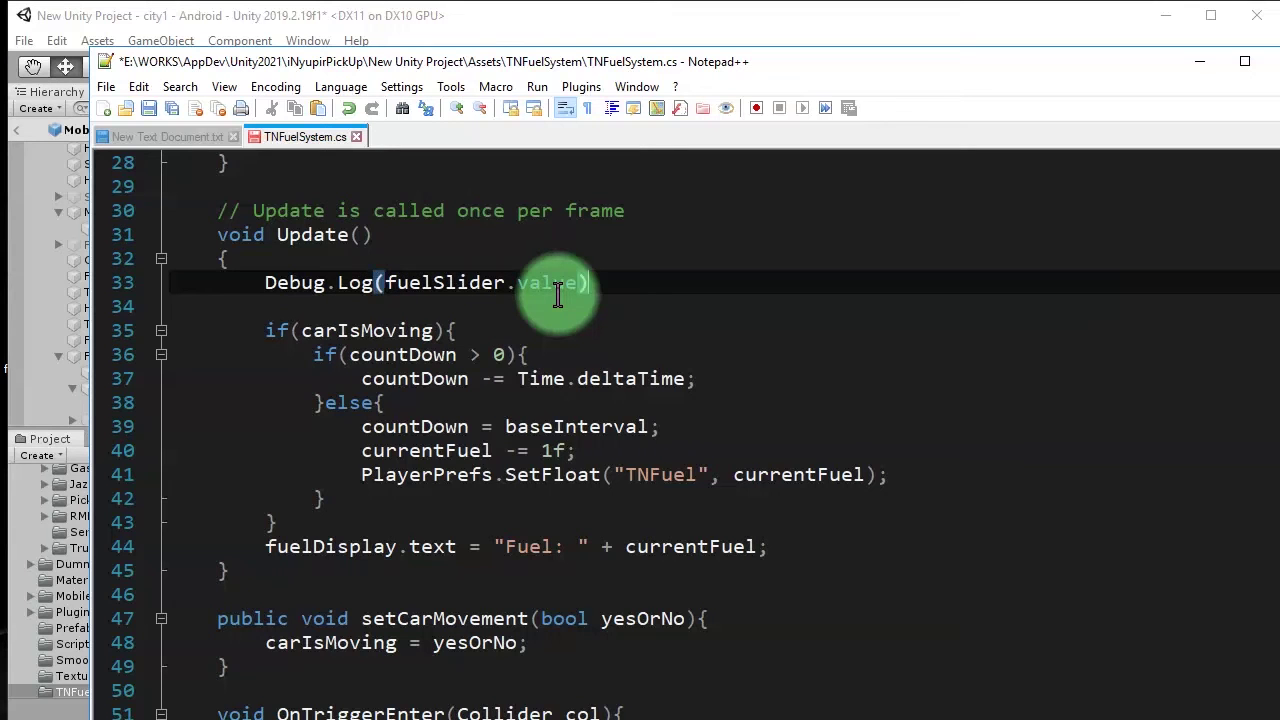
key("ctrl+s")
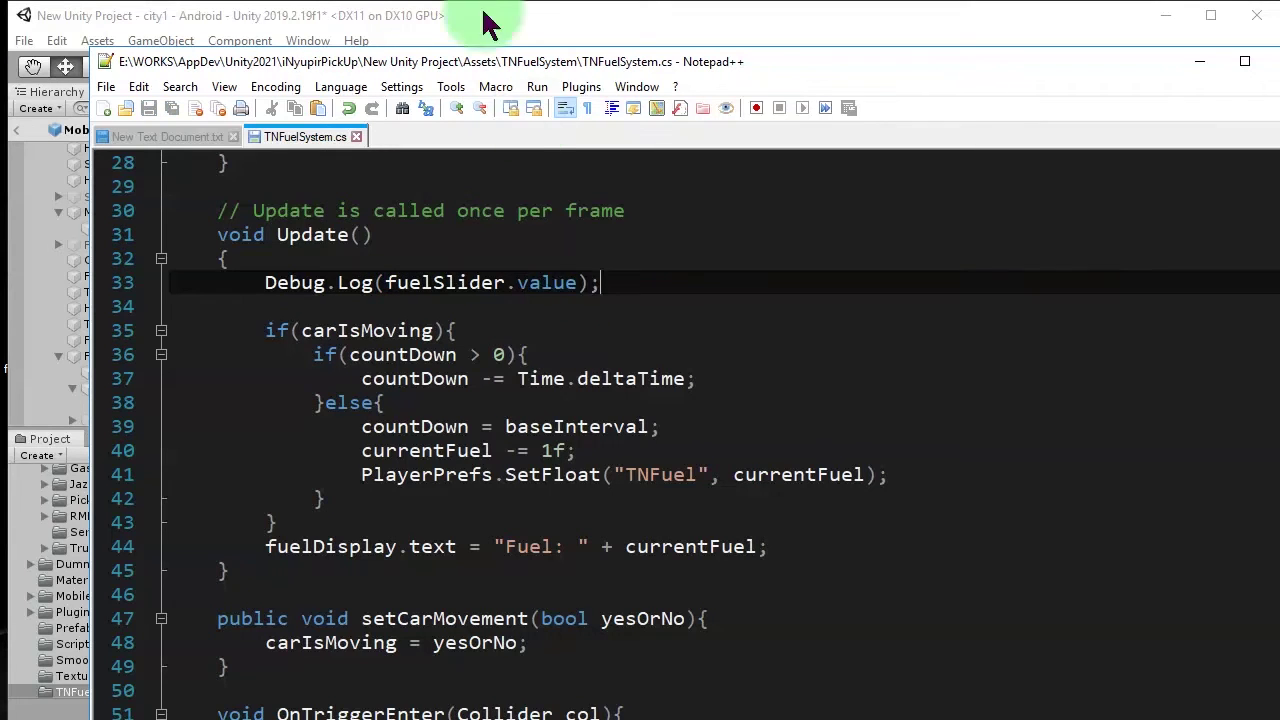
- Play the game, watch the Console log slider value 1, then stop and clear the Console
left_click(516, 22)
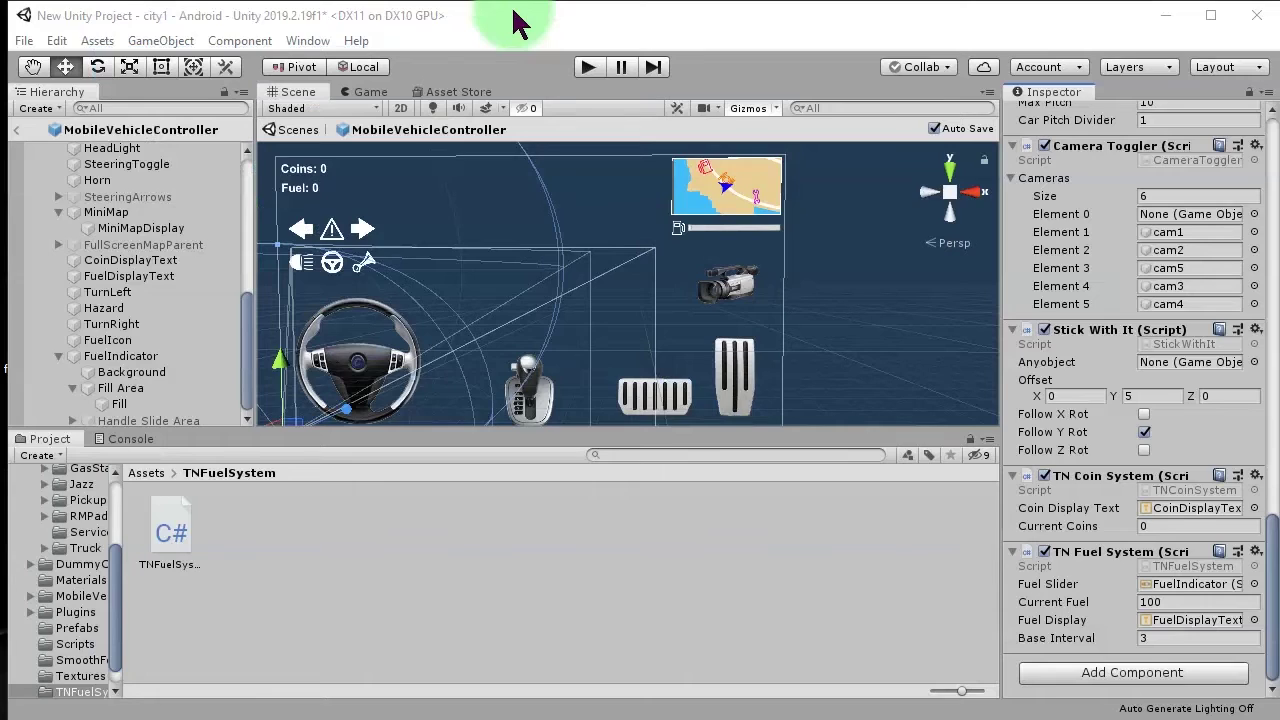
left_click(589, 70)
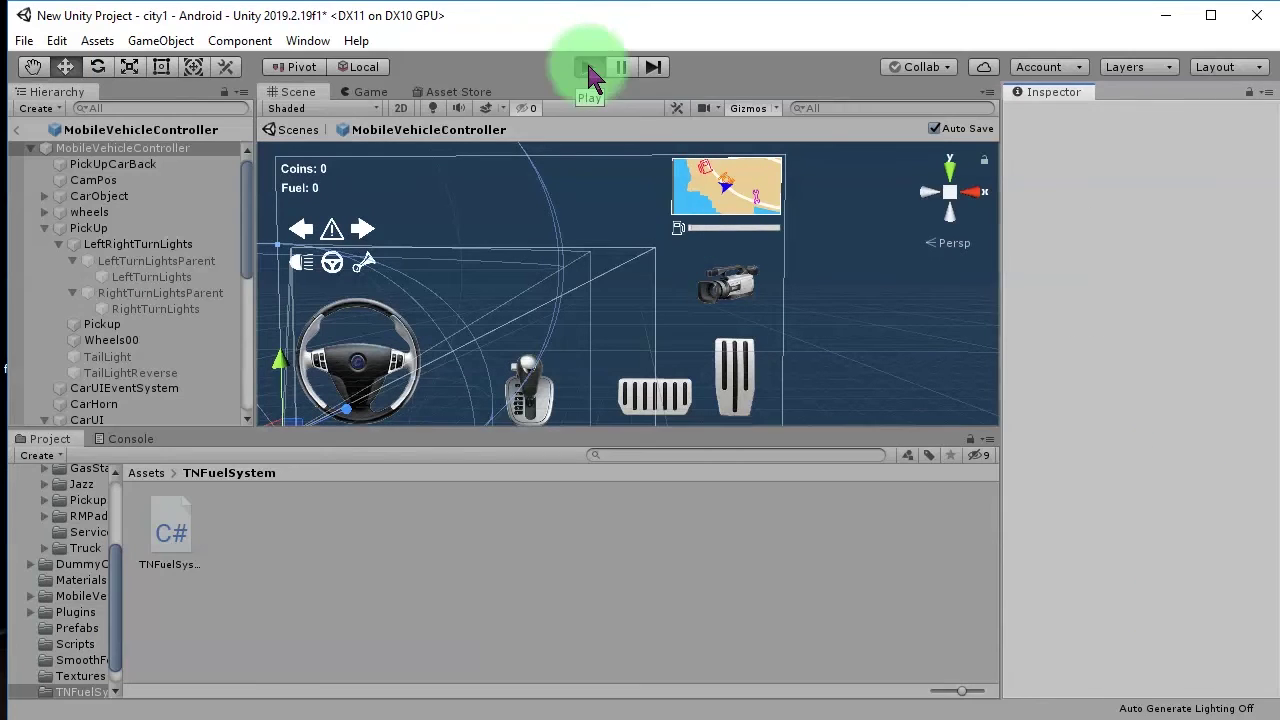
left_click(121, 440)
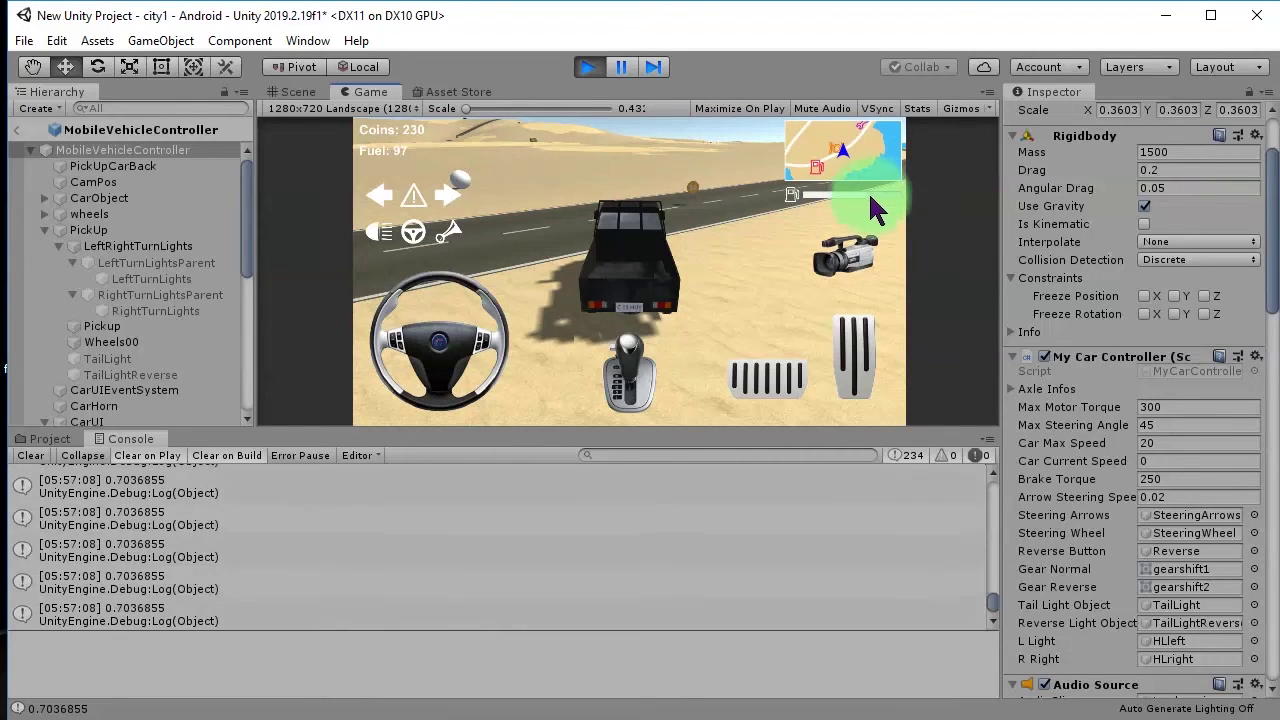
left_click(123, 463)
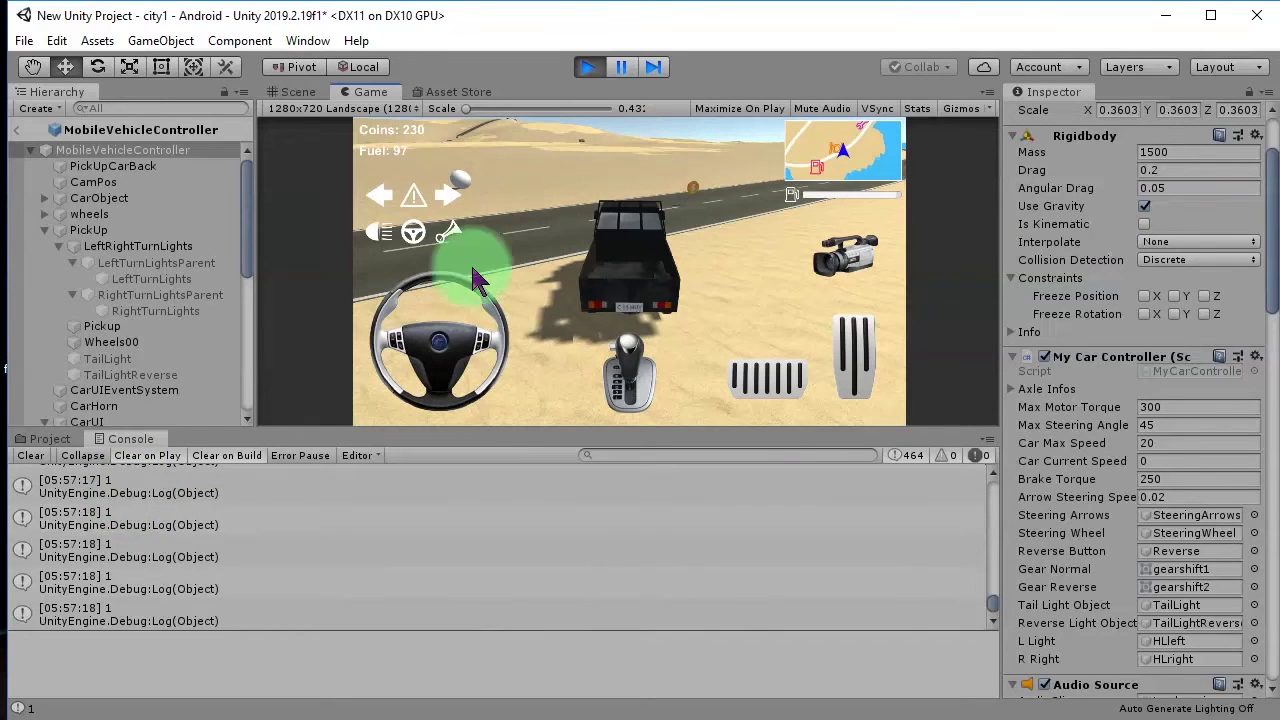
left_click(598, 72)
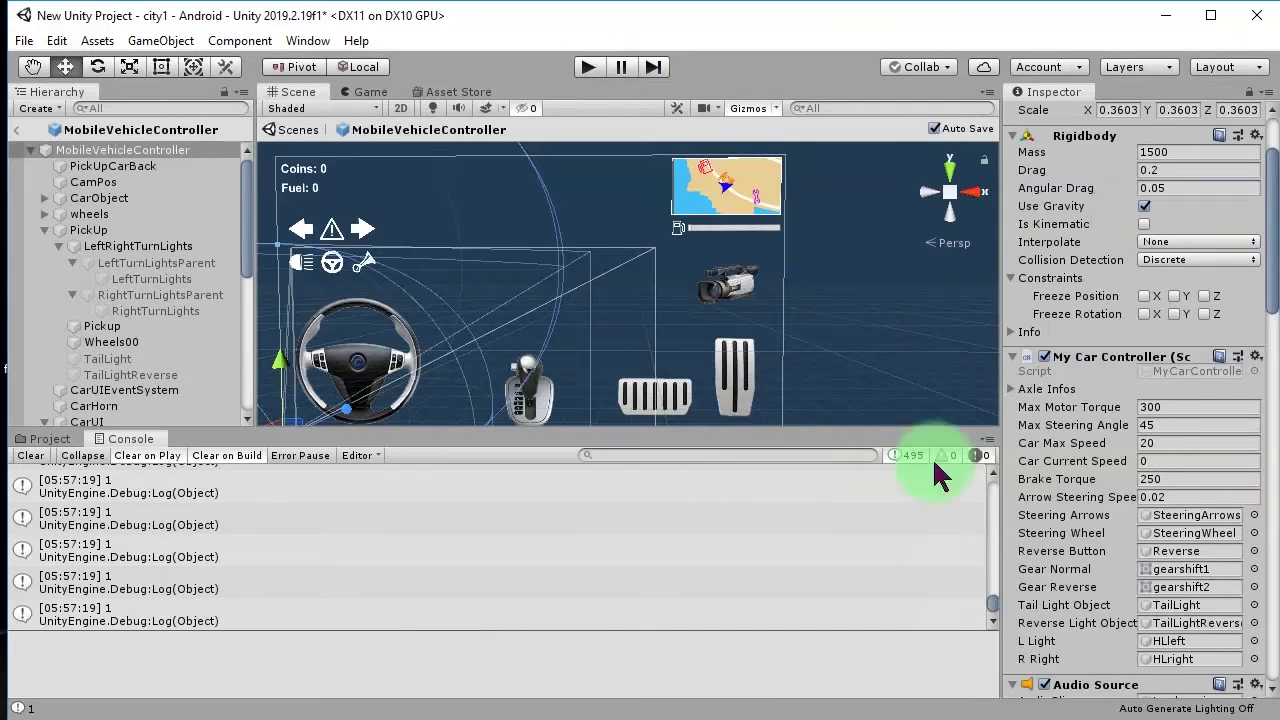
left_click(31, 455)
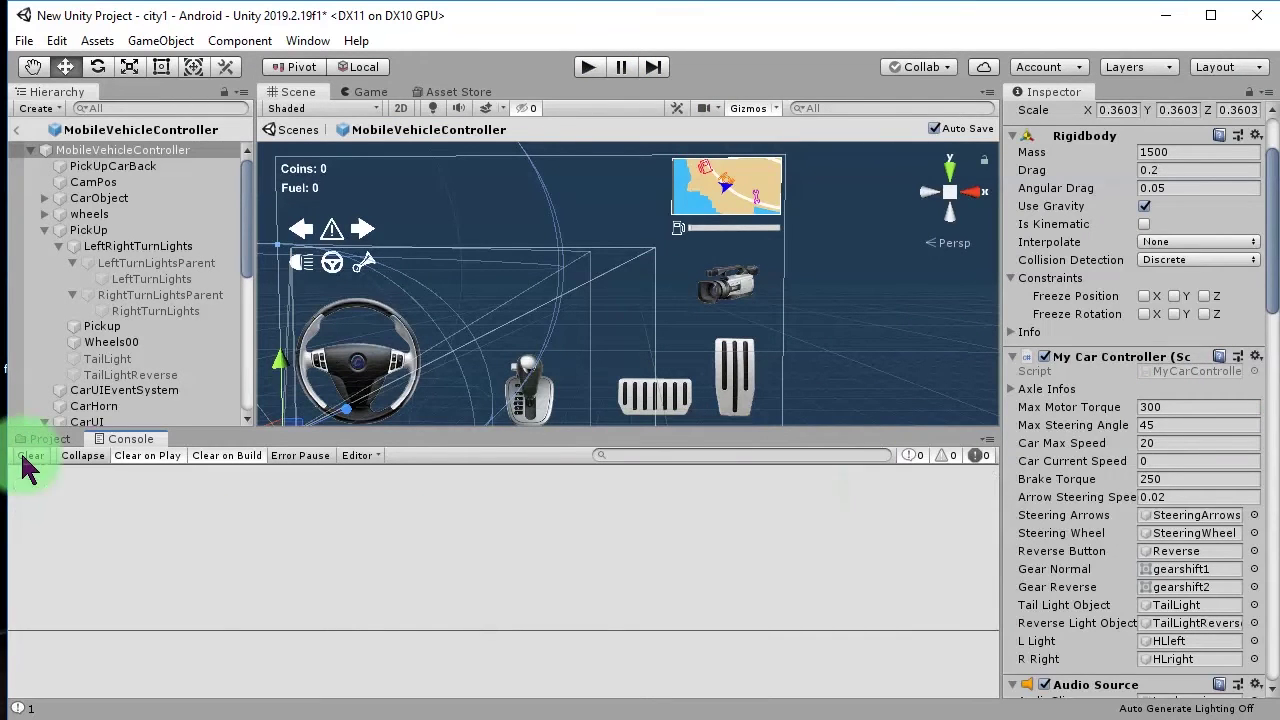
key("alt+Tab")
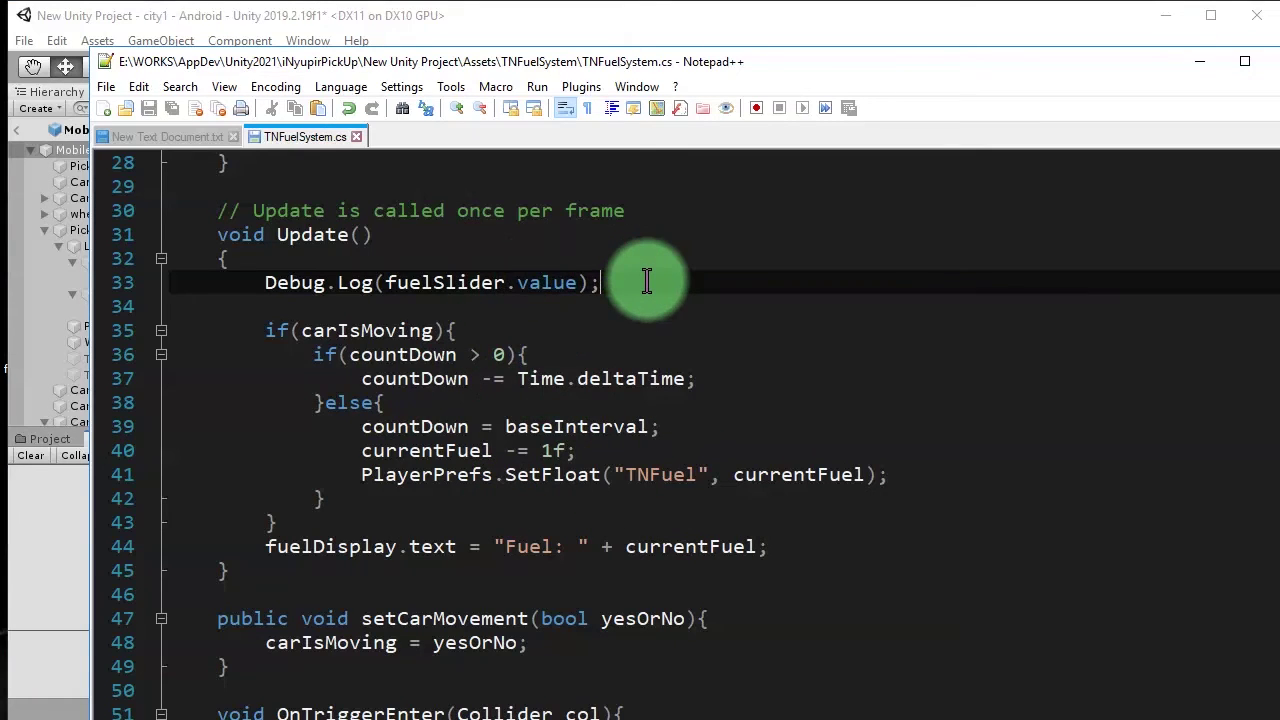
- Delete the Debug.Log line and its empty line from Update
key("shift+Home")
key("BackSpace")
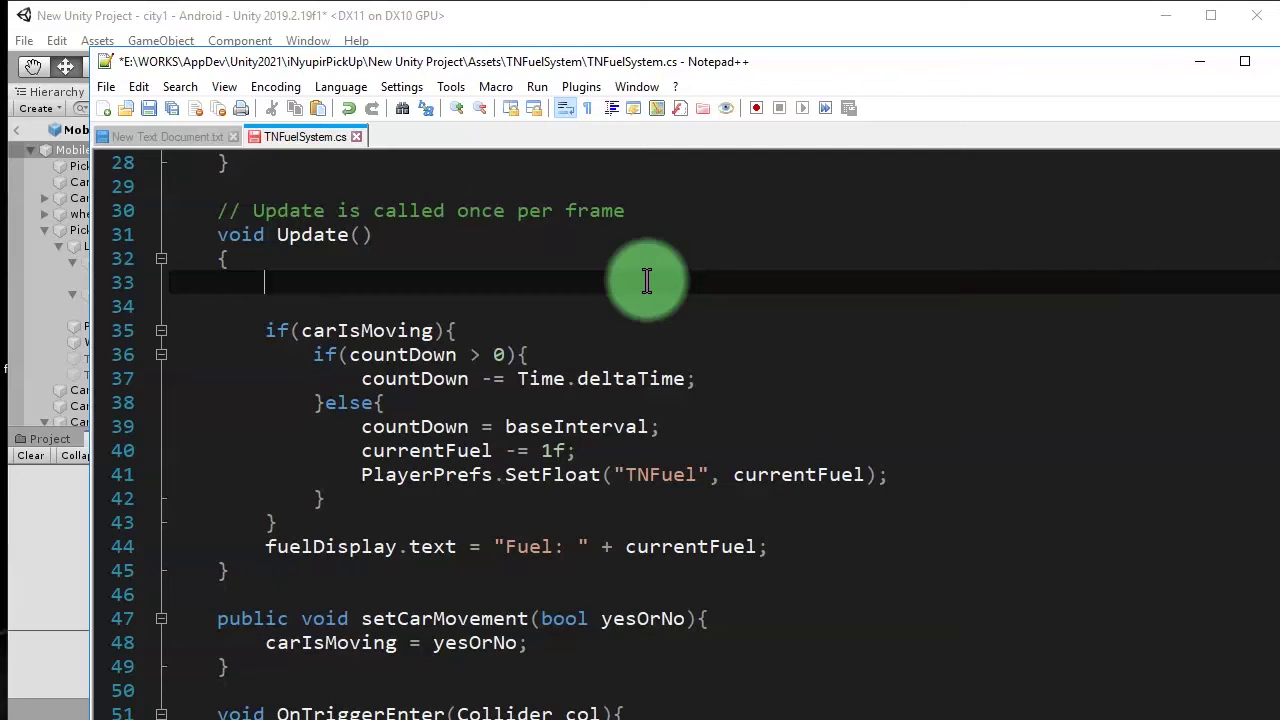
key("BackSpace")
key("BackSpace")
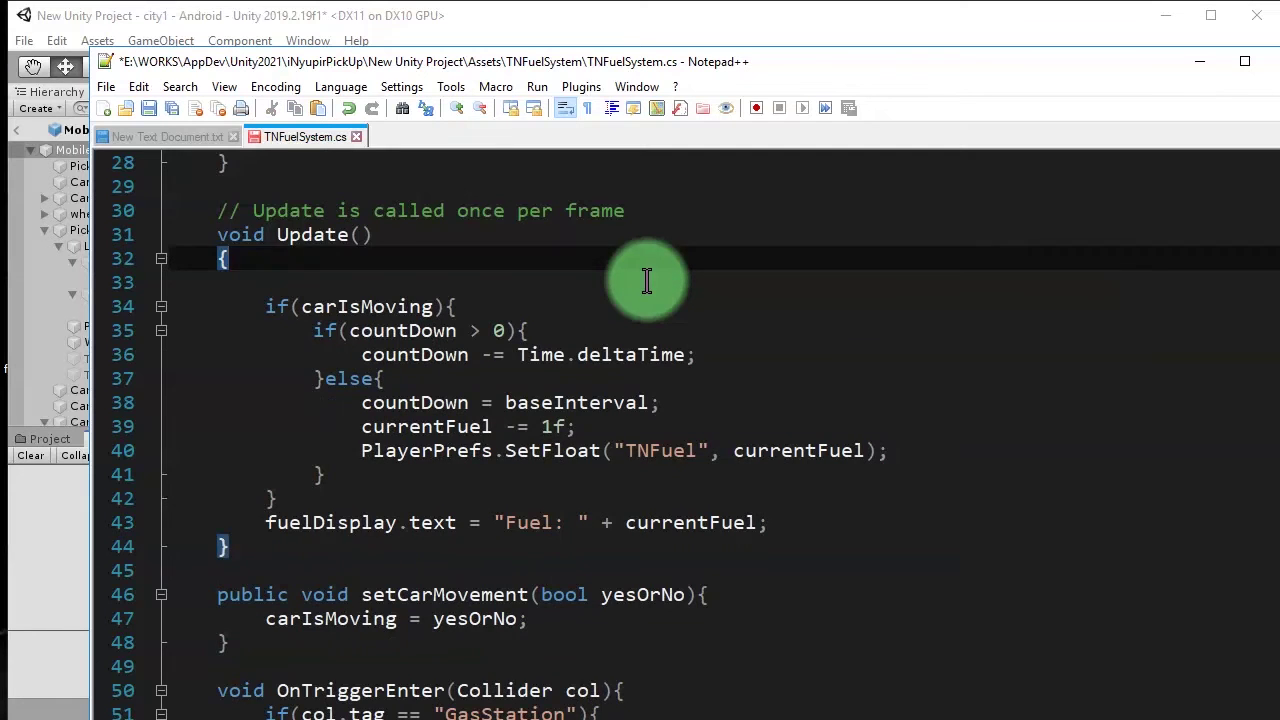
scroll(647, 281, "up", 5)
- Add fuelSlider.value = .5f; after the countDown line in Start, then save
left_click(360, 330)
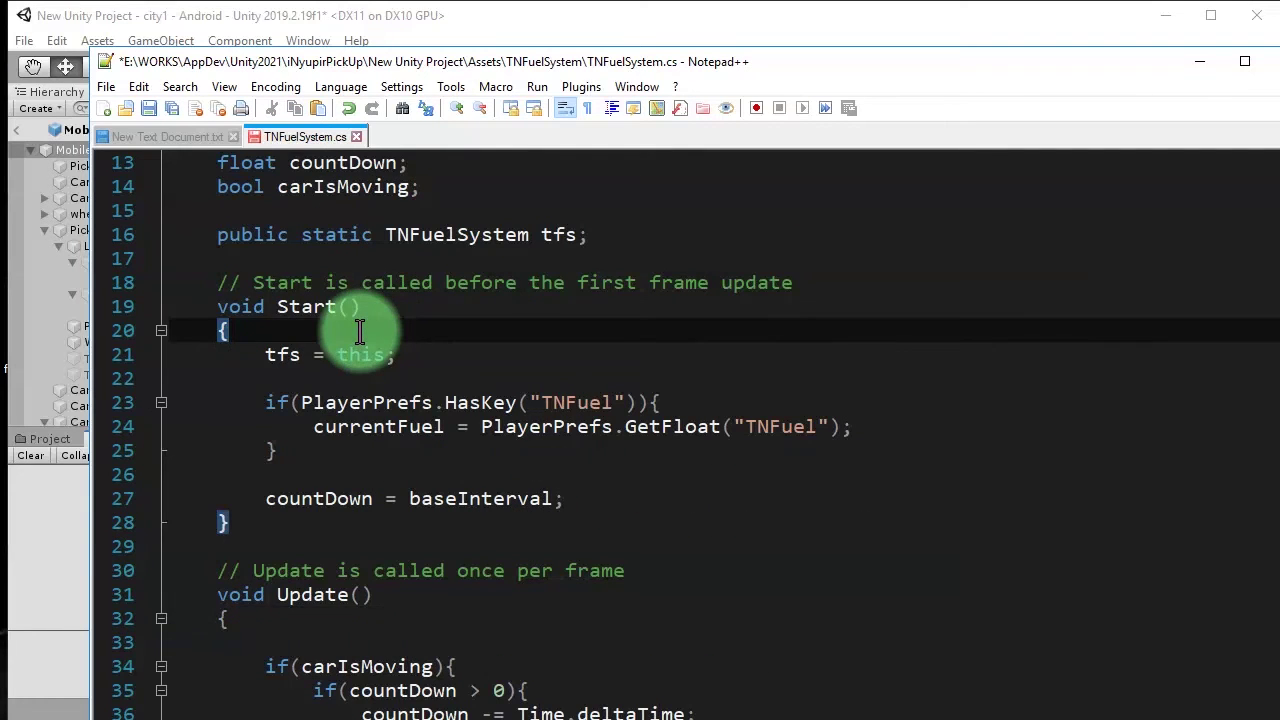
key("Down")
key("Down")
key("Down")
key("Down")
key("Down")
key("Down")
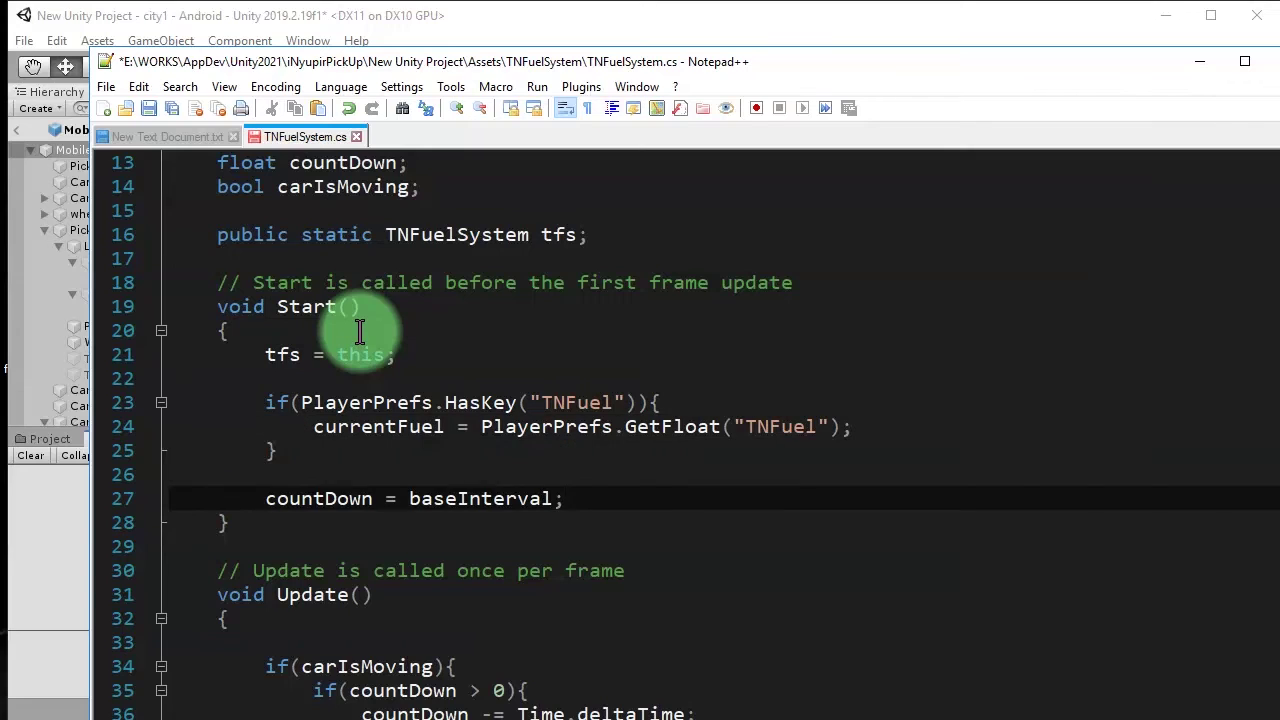
key("Return")
key("Return")
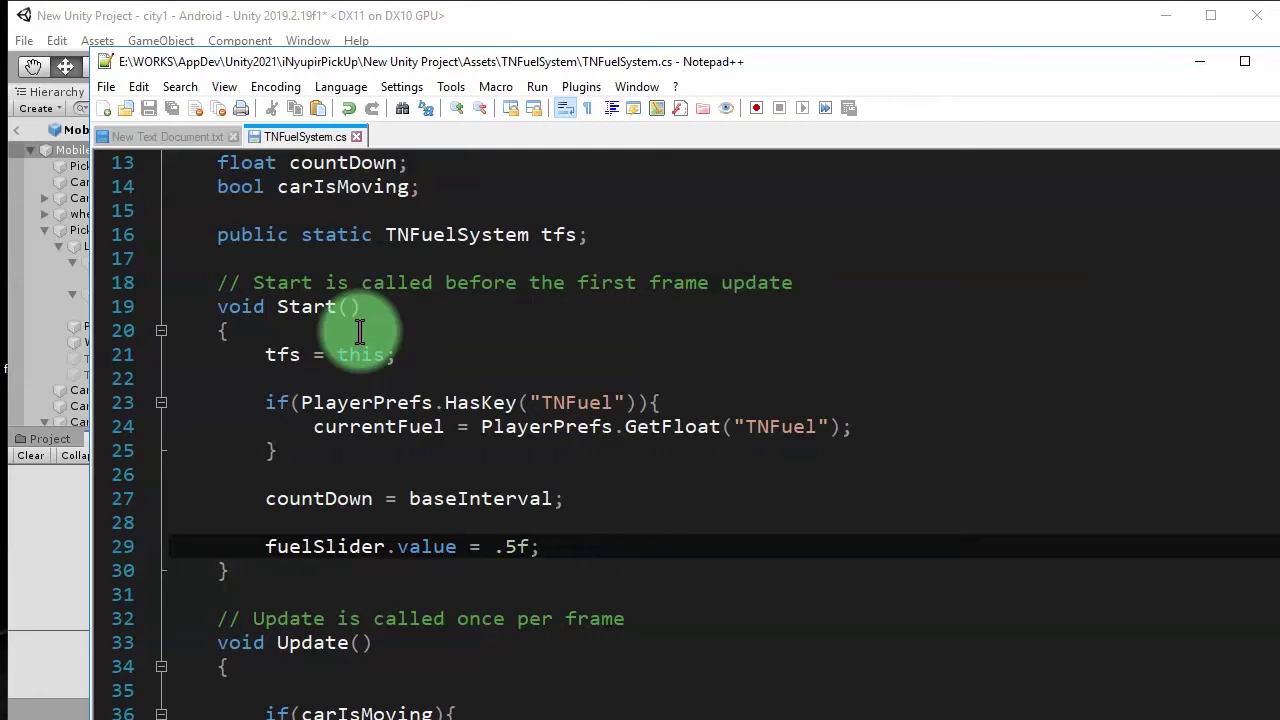
left_click(557, 14)
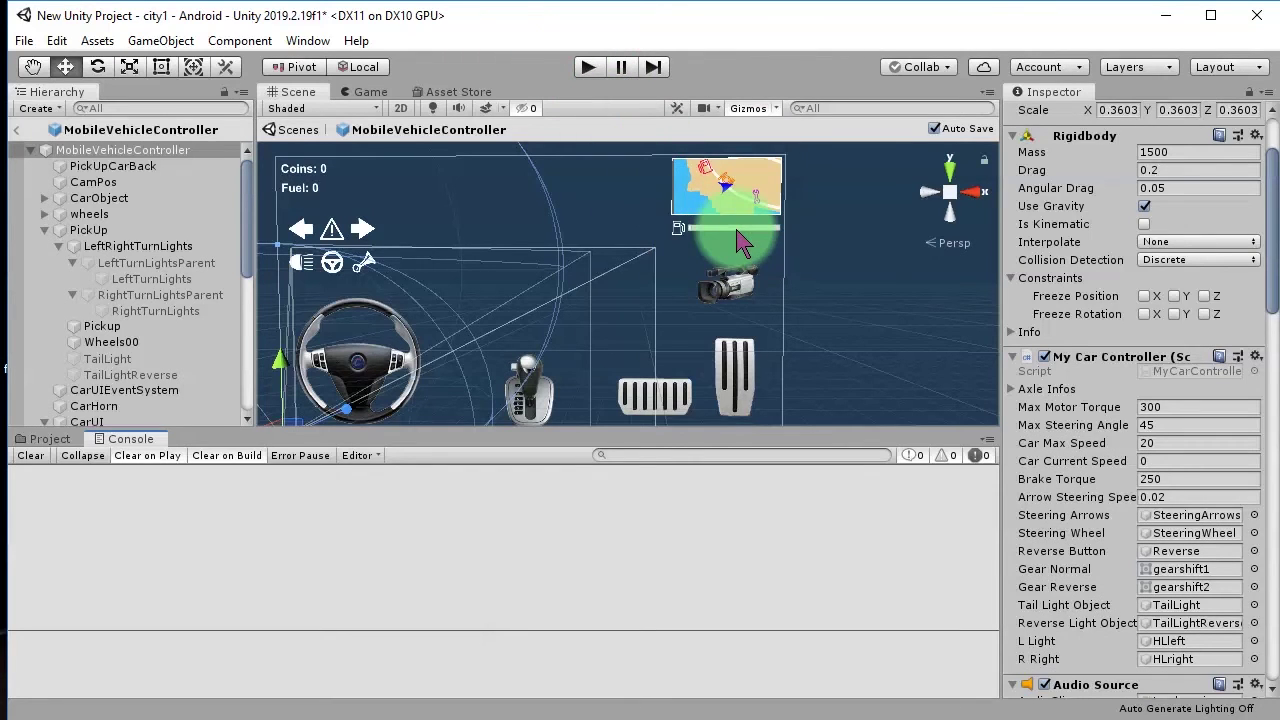
- Play the game to confirm the fuel slider shows half full, then stop
left_click(590, 68)
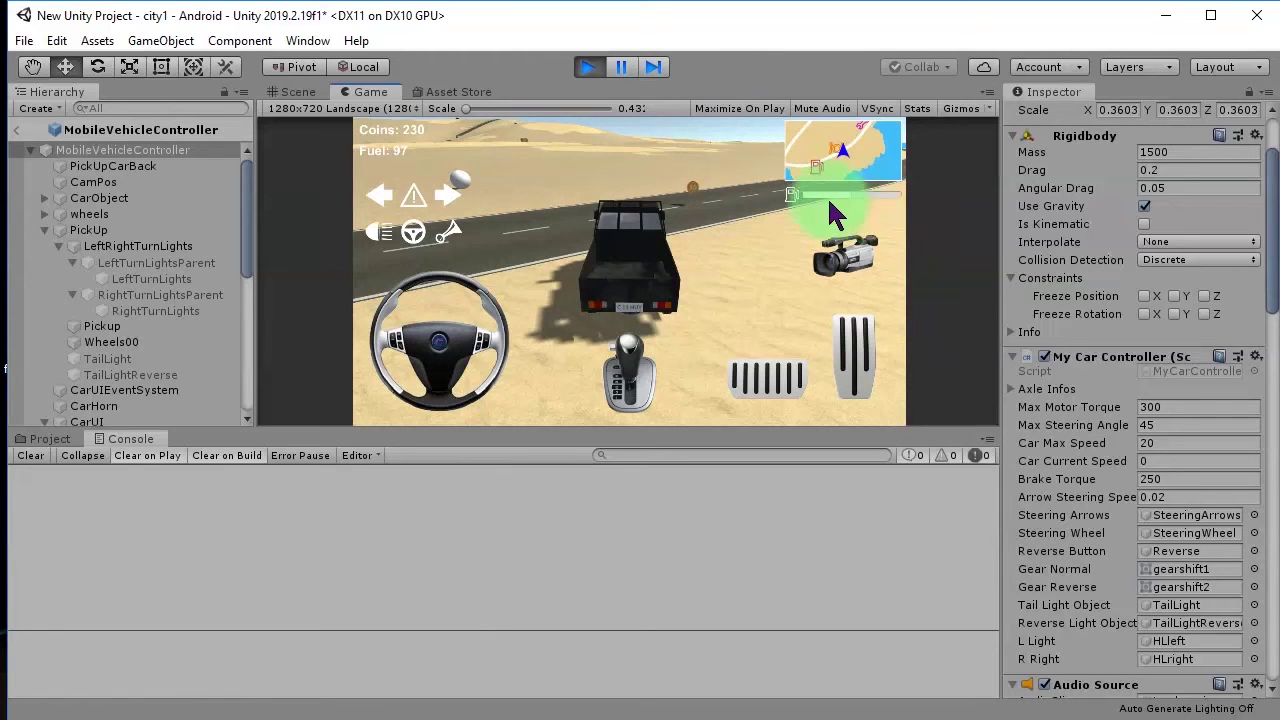
left_click(590, 67)
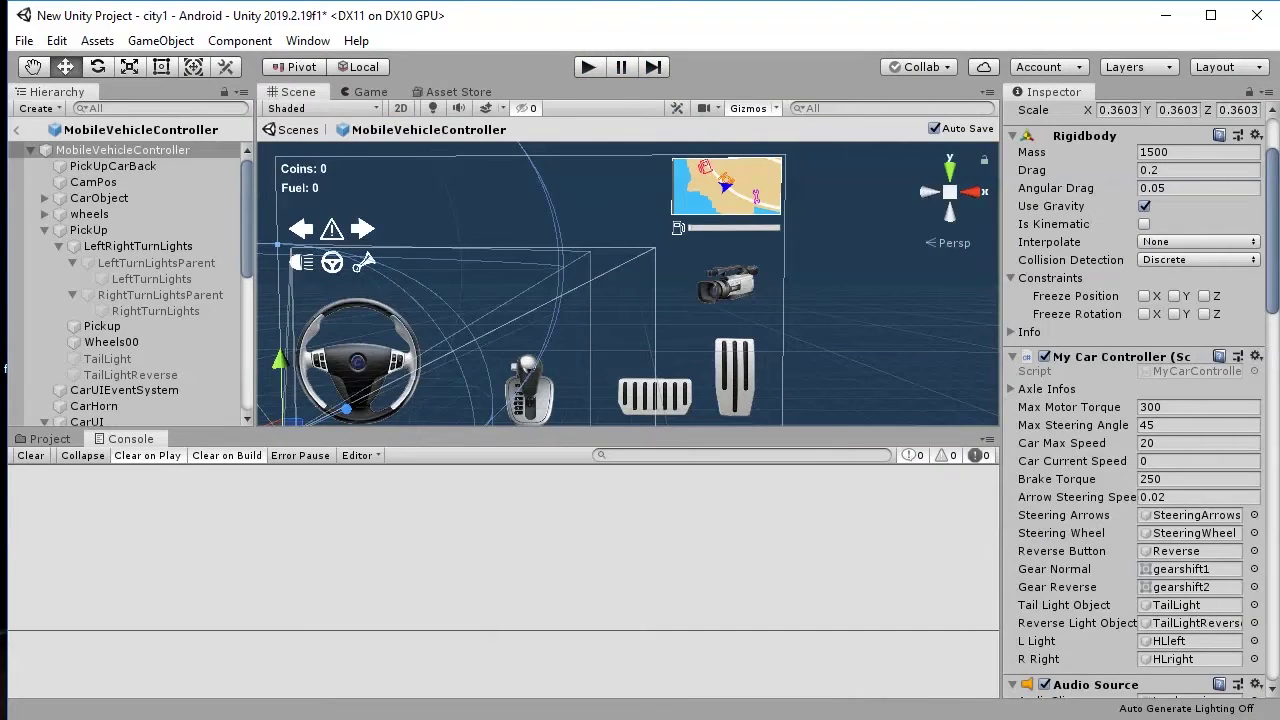
key("alt+Tab")
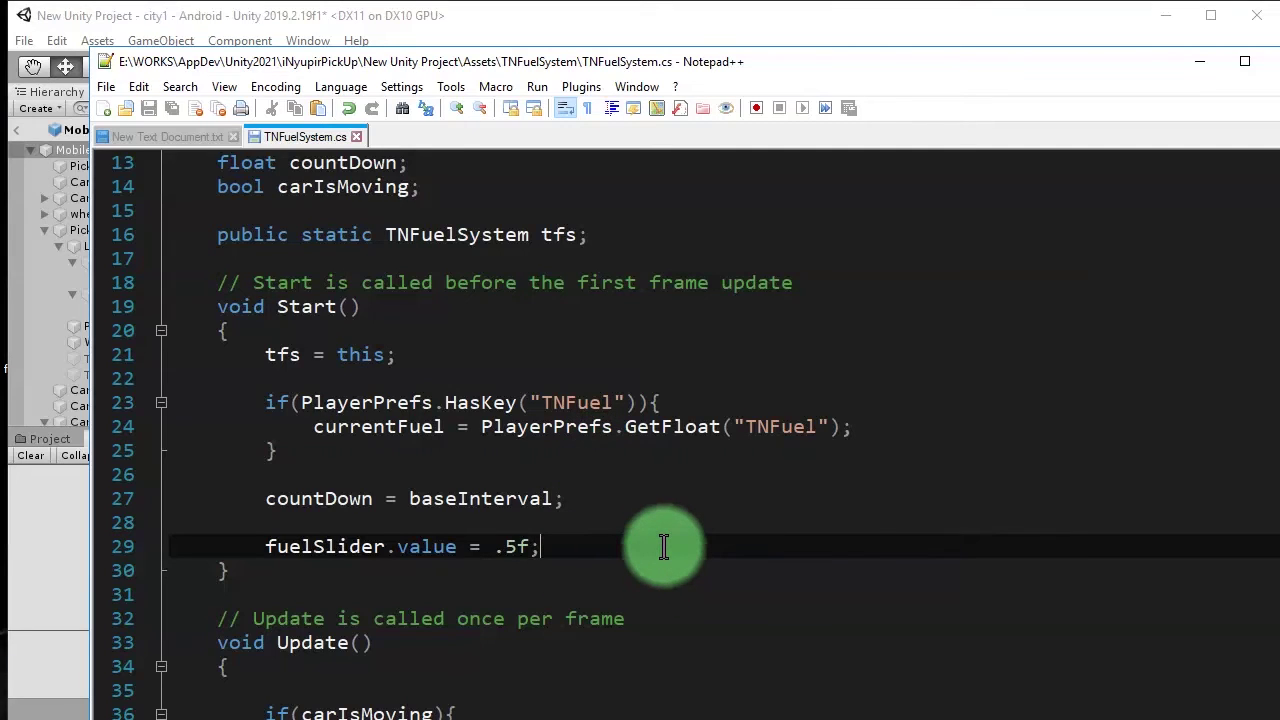
- Remove the fuelSlider.value = .5f; line and its empty line from Start
triple_click(661, 545)
key("BackSpace")
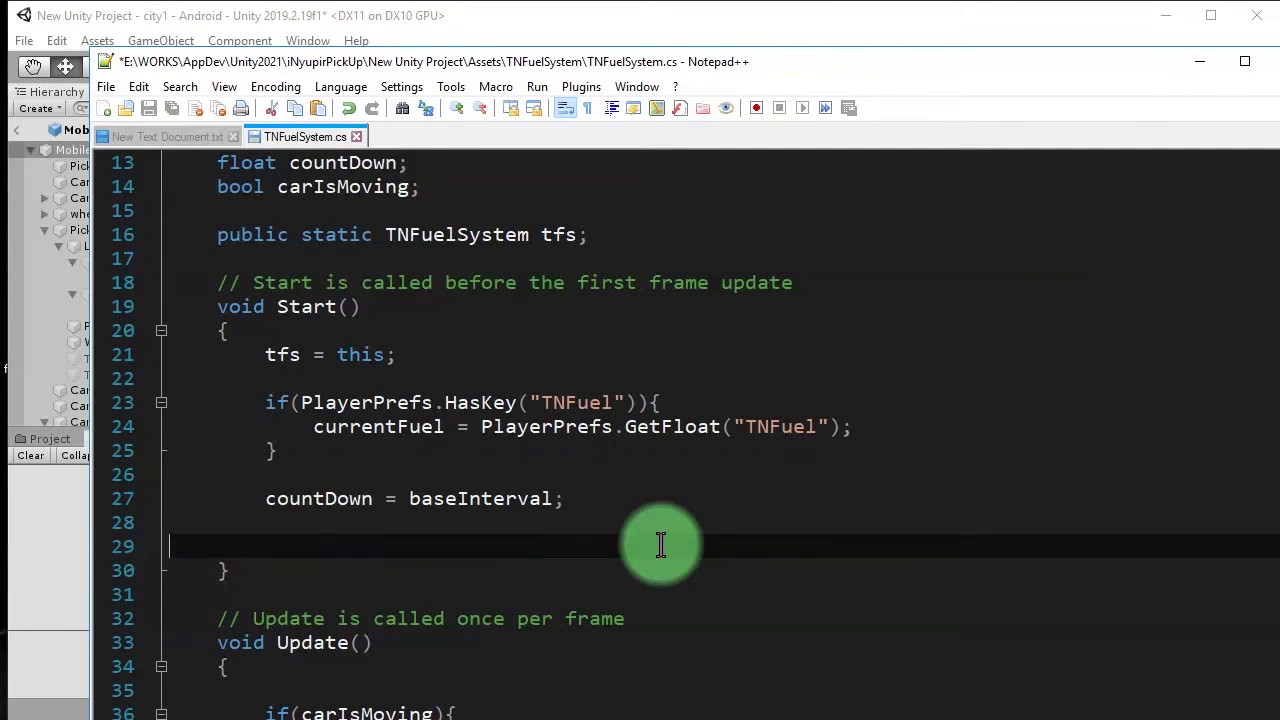
key("BackSpace")
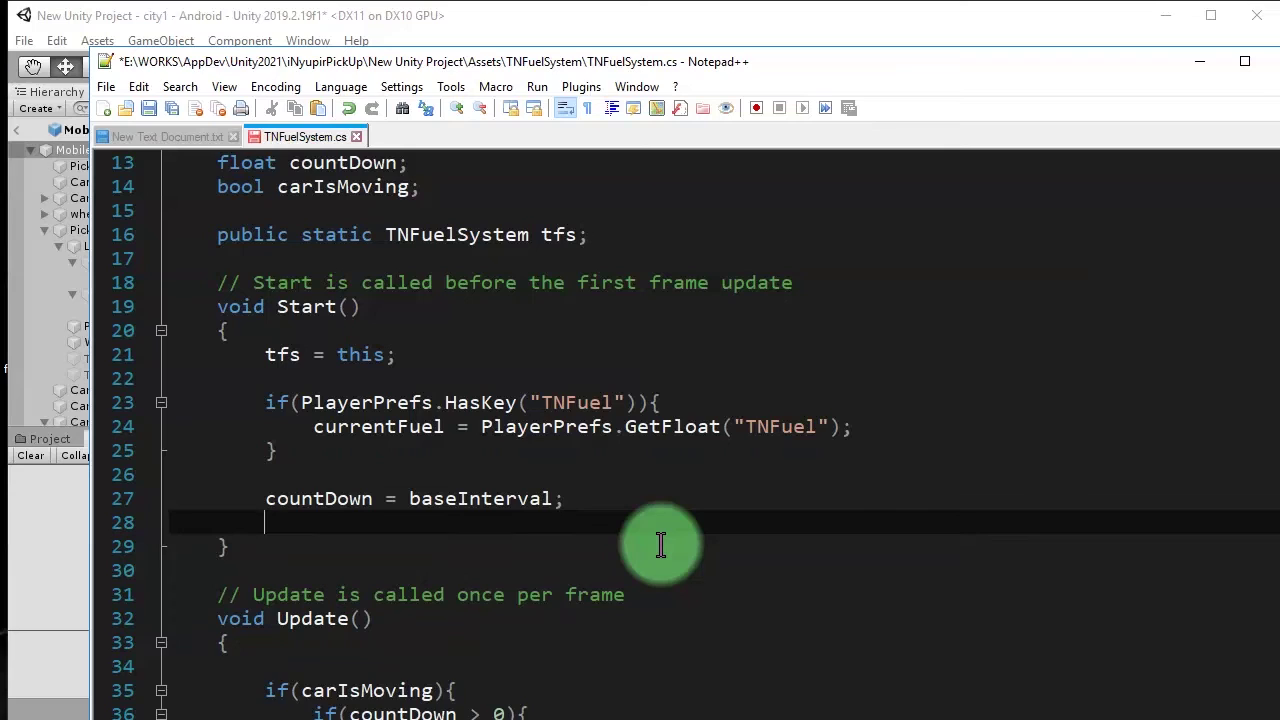
key("ctrl+z")
key("ctrl+z")
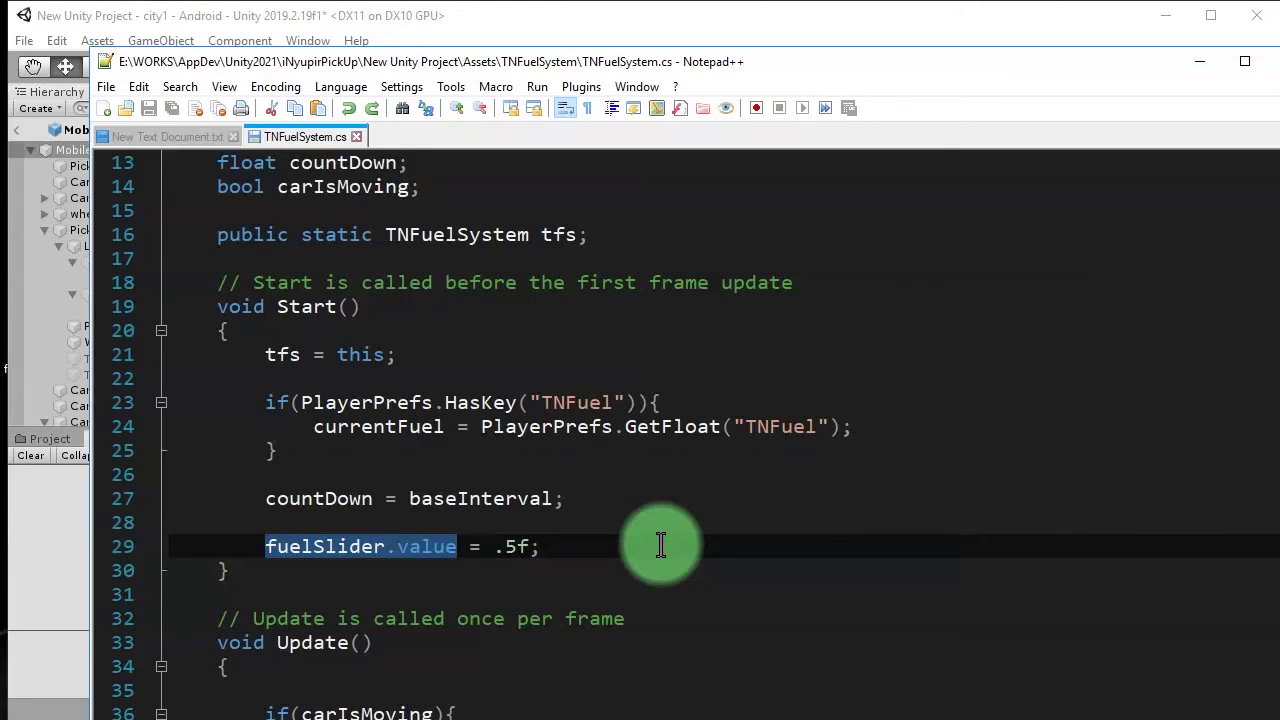
triple_click(661, 545)
key("BackSpace")
key("BackSpace")
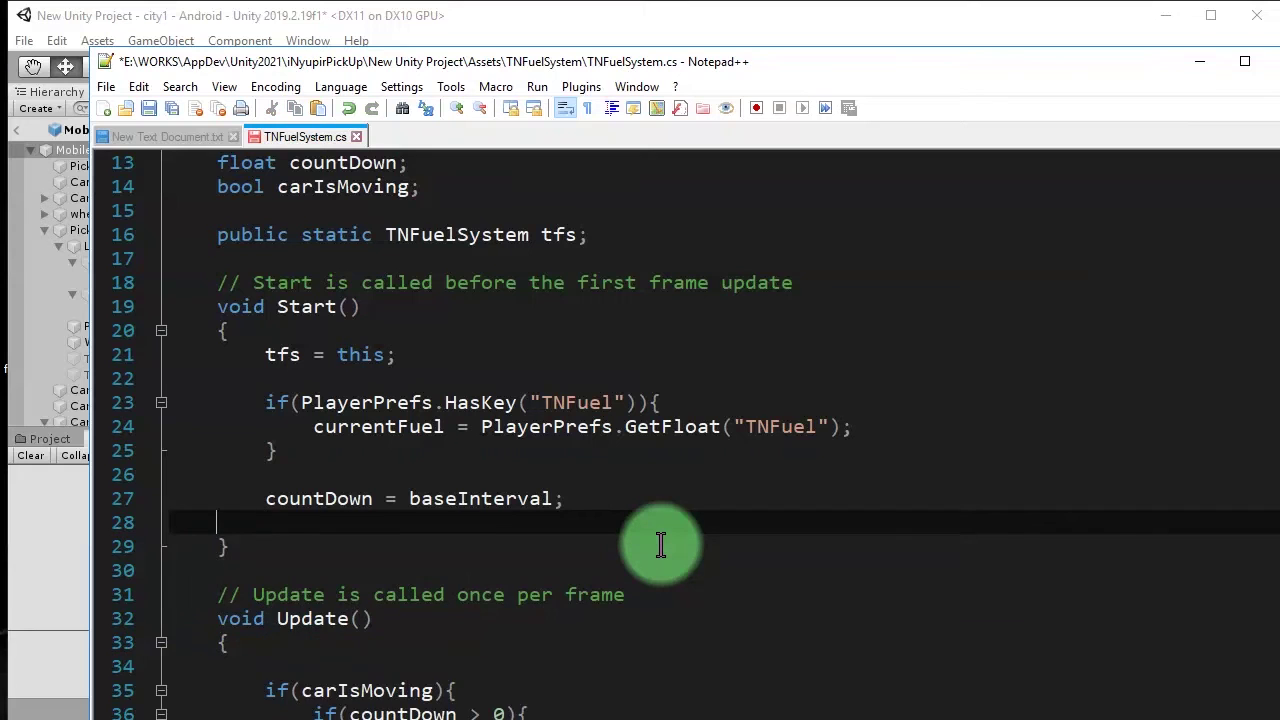
key("BackSpace")
key("BackSpace")
- Open a new line after the PlayerPrefs.SetFloat fuel-saving line in Update
scroll(832, 240, "down", 5)
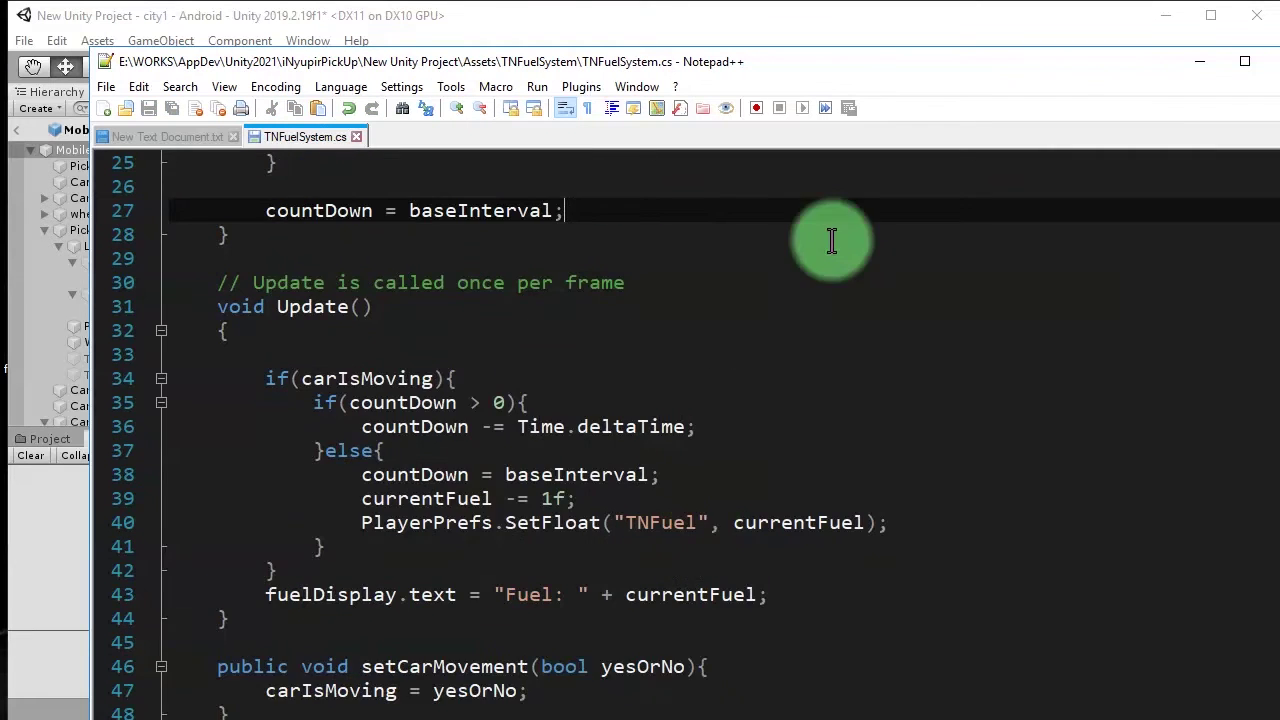
scroll(828, 340, "down", 2)
scroll(660, 487, "up", 3)
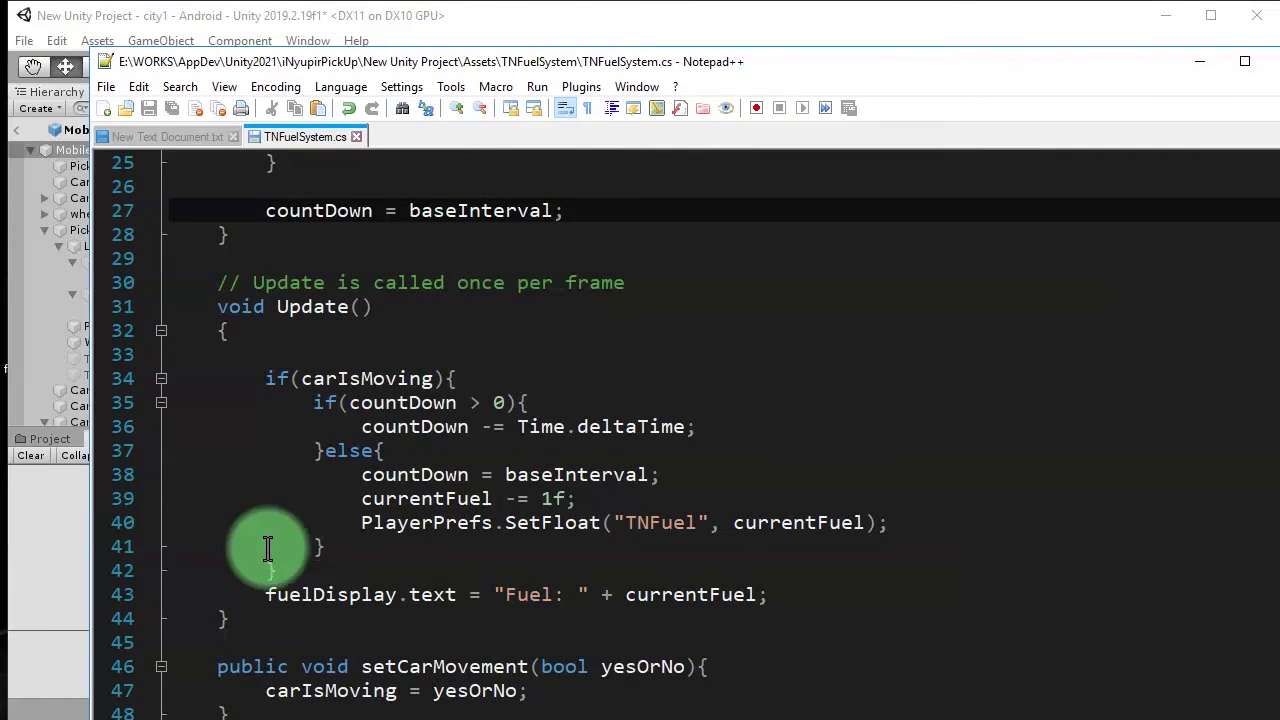
left_click(330, 307)
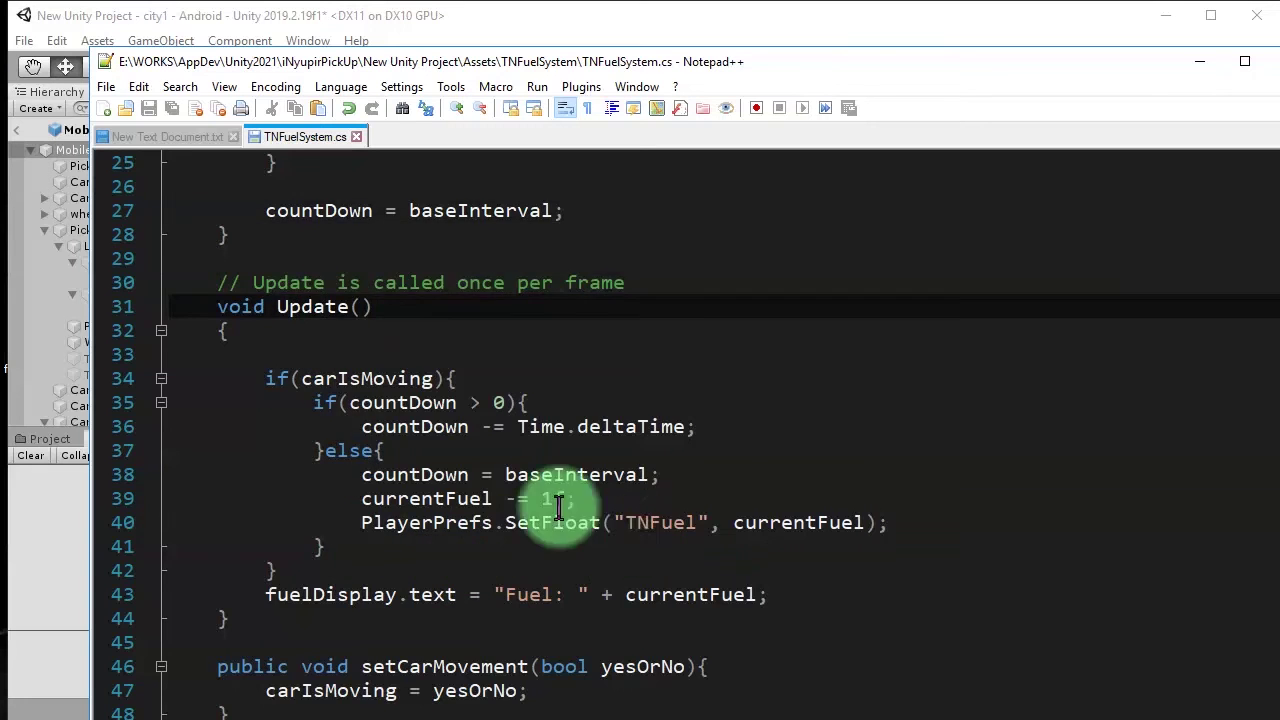
scroll(405, 490, "down", 3)
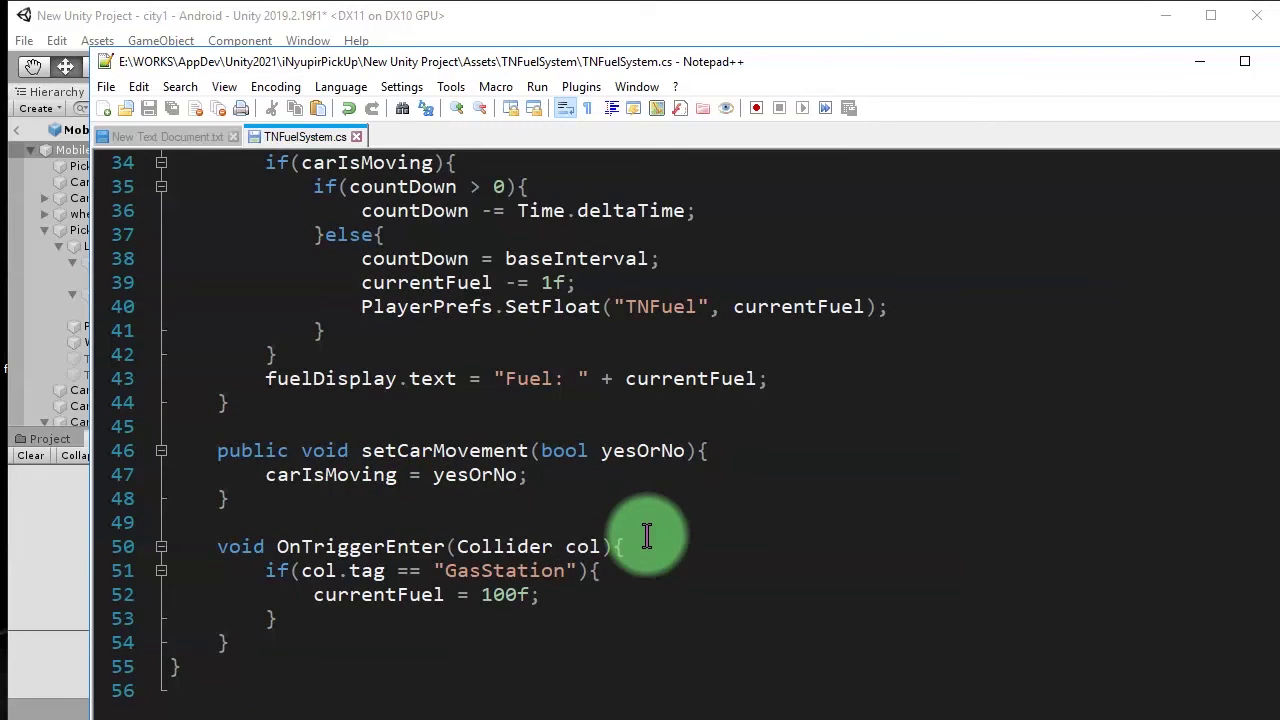
scroll(654, 537, "up", 2)
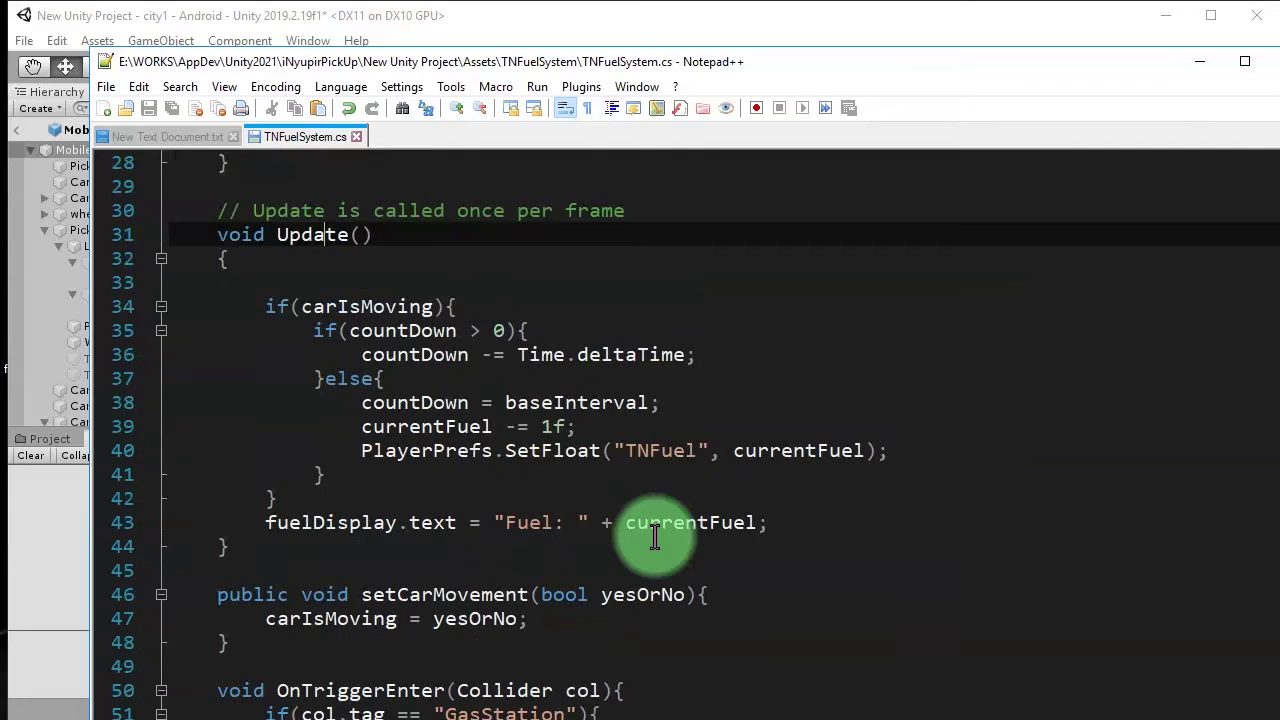
left_click(488, 450)
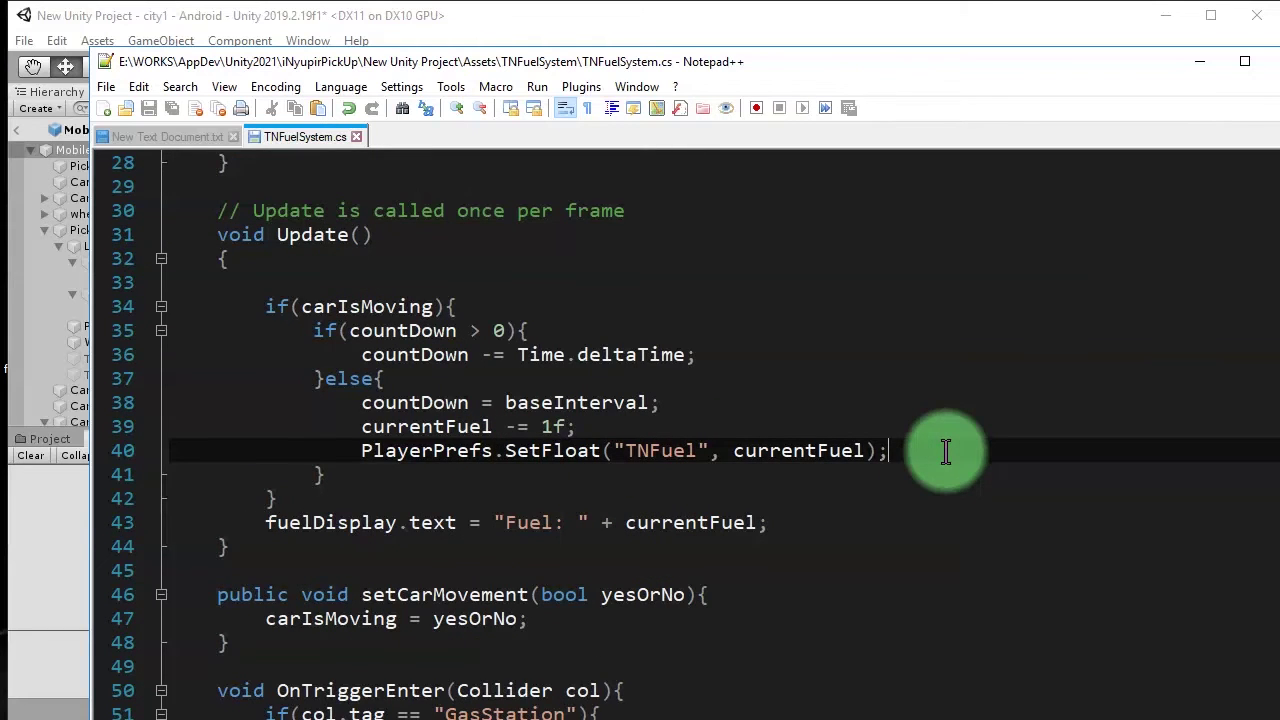
key("Return")
key("Return")
type("fuelSlider.value")
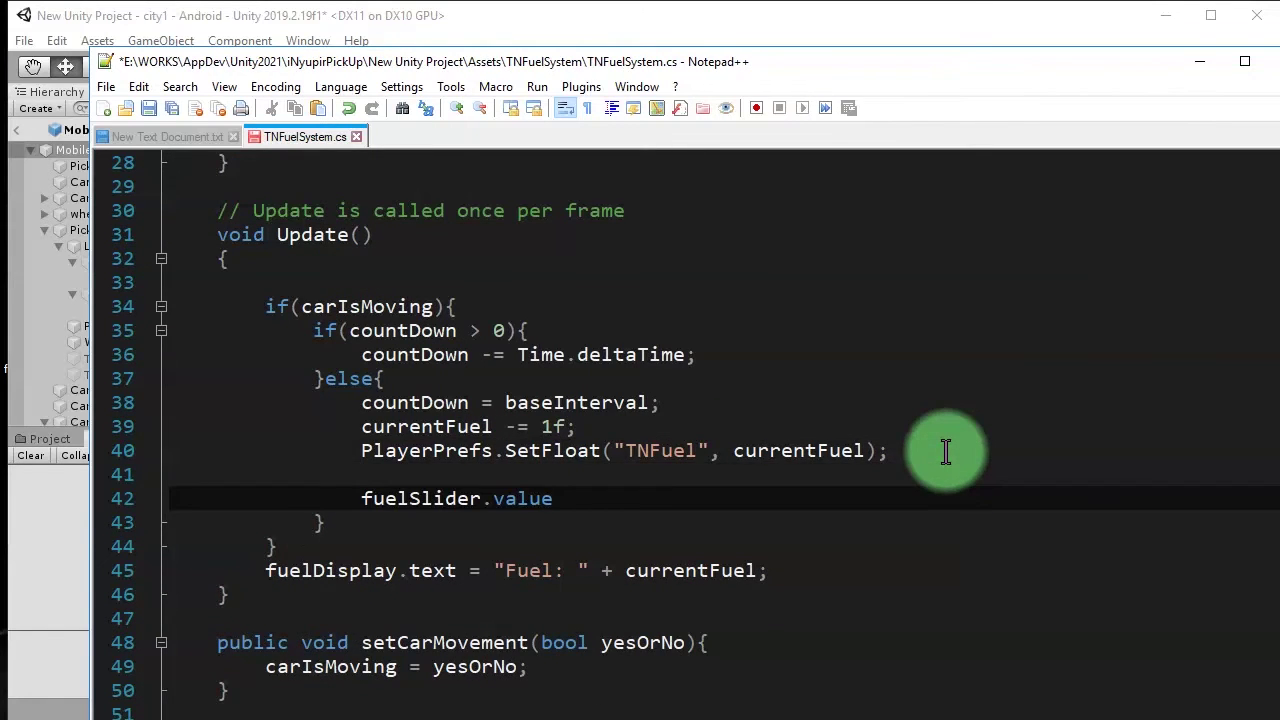
- Copy currentFuel from line 40 and paste it after fuelSlider.value = on line 42
left_click(721, 450)
double_click(832, 452)
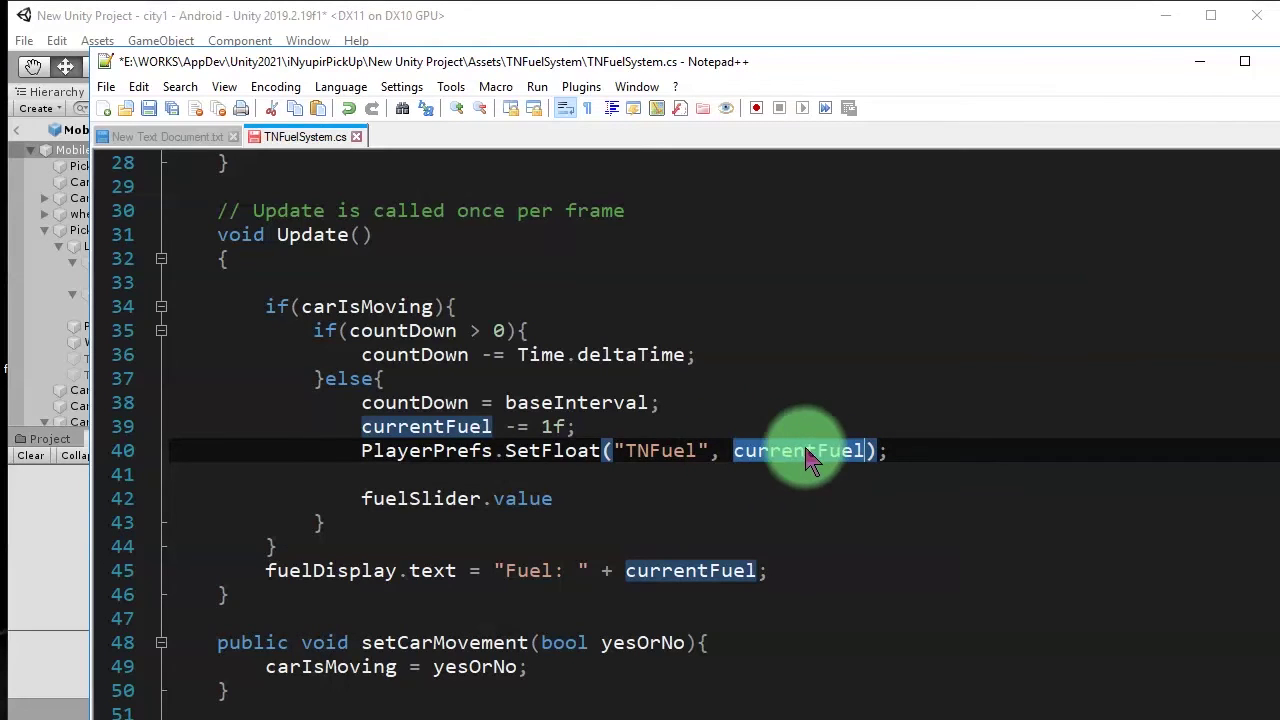
double_click(810, 455)
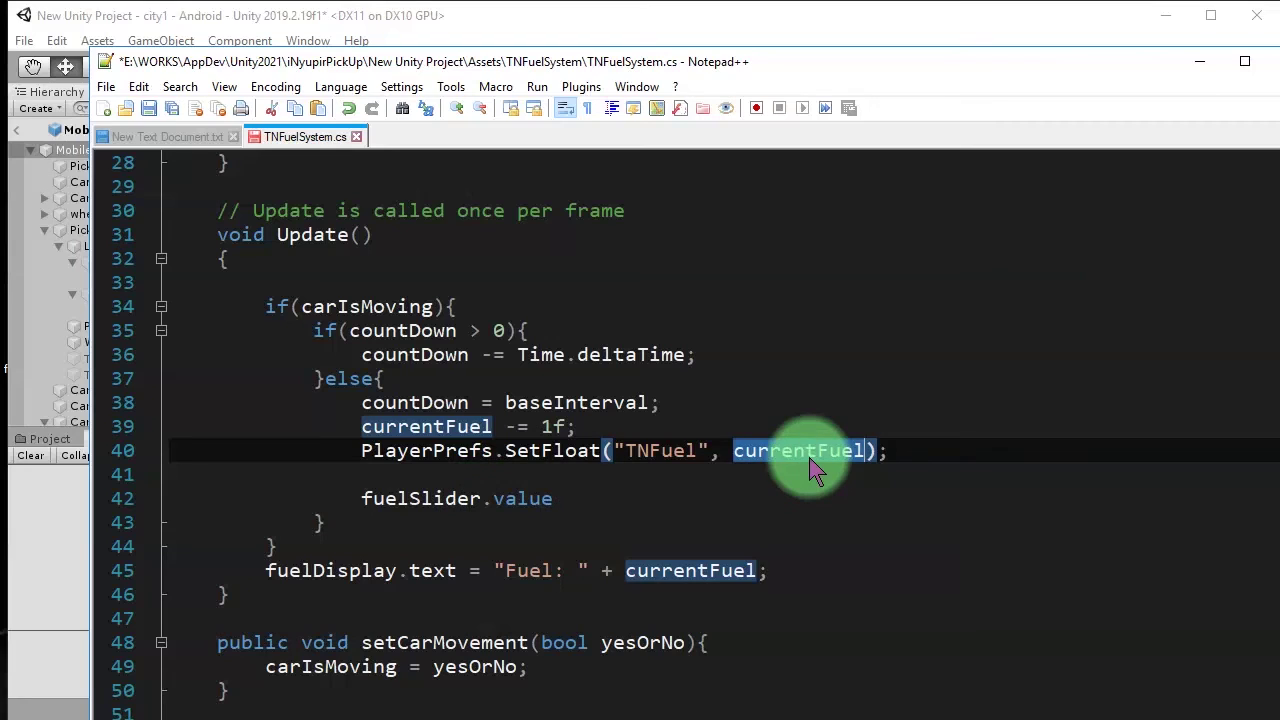
left_click(594, 499)
type("=")
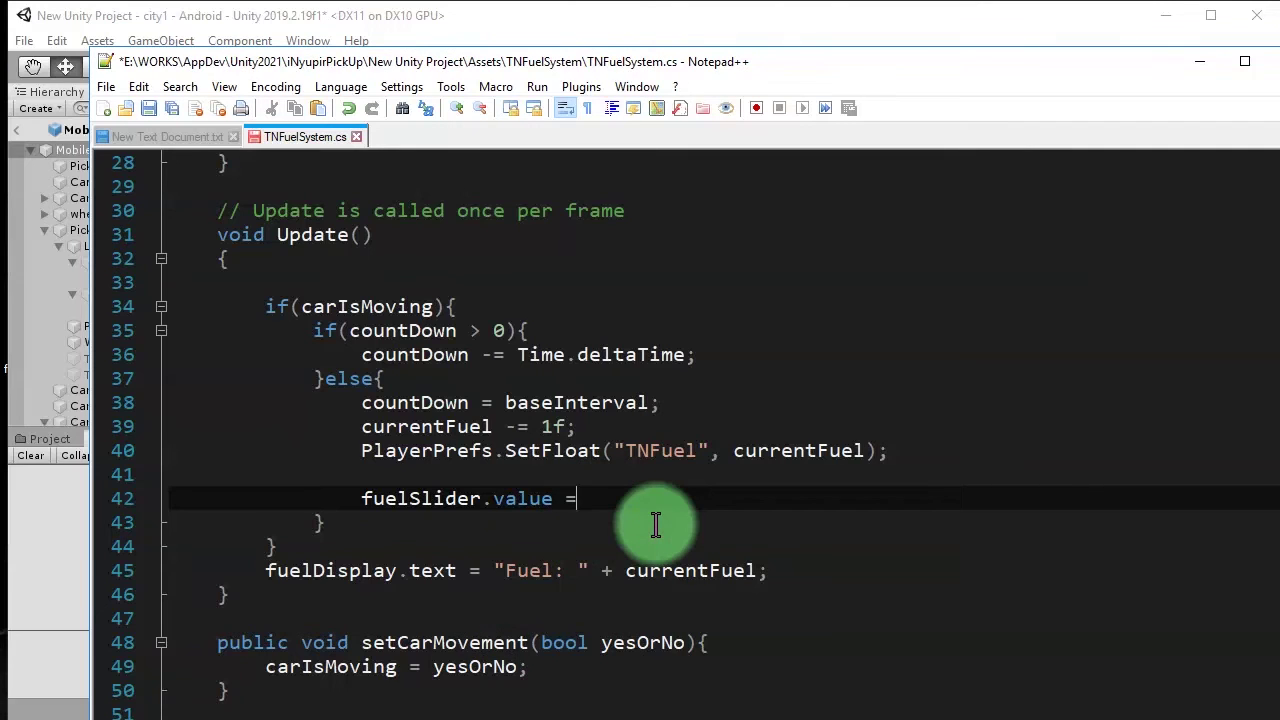
double_click(848, 451)
key("ctrl+c")
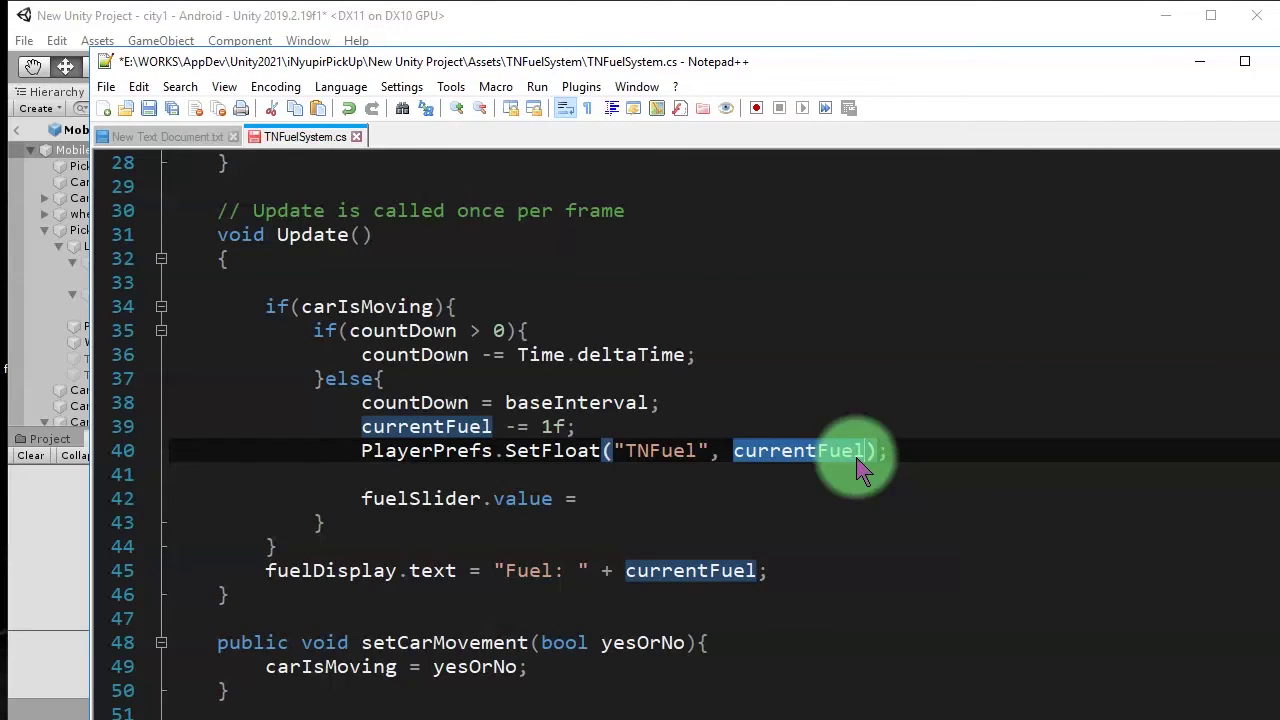
left_click(615, 497)
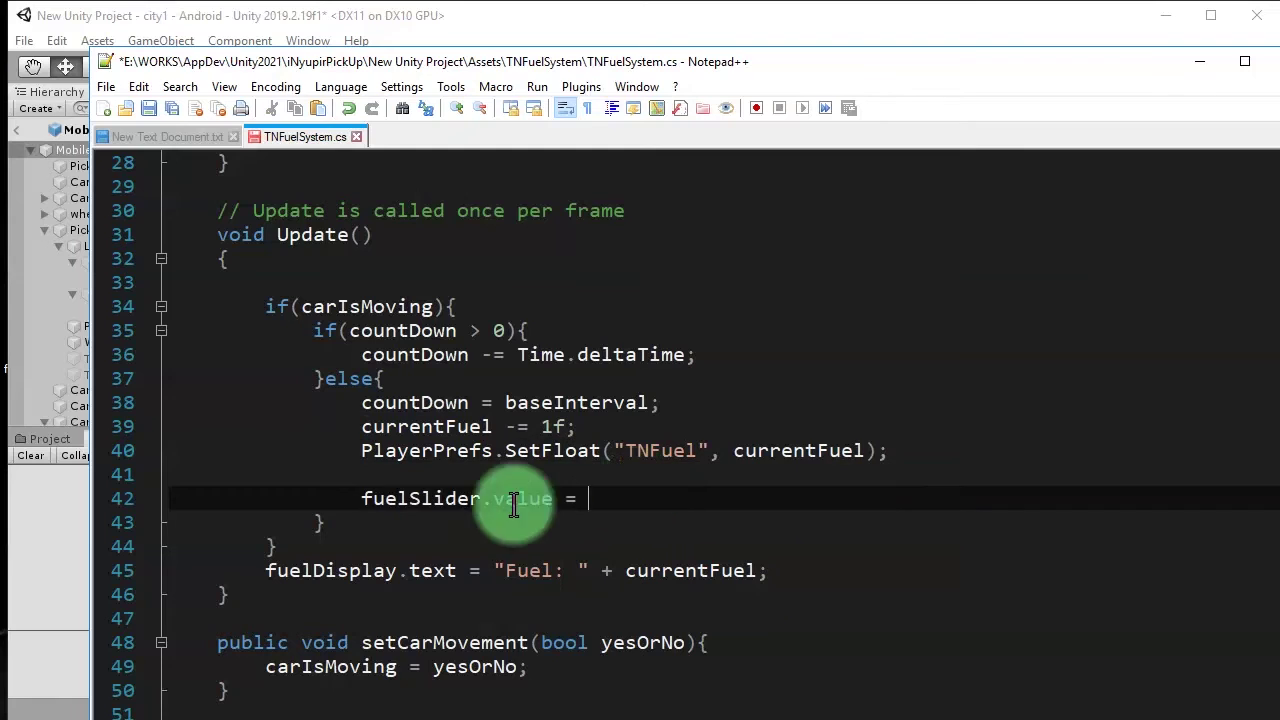
key("ctrl+v")
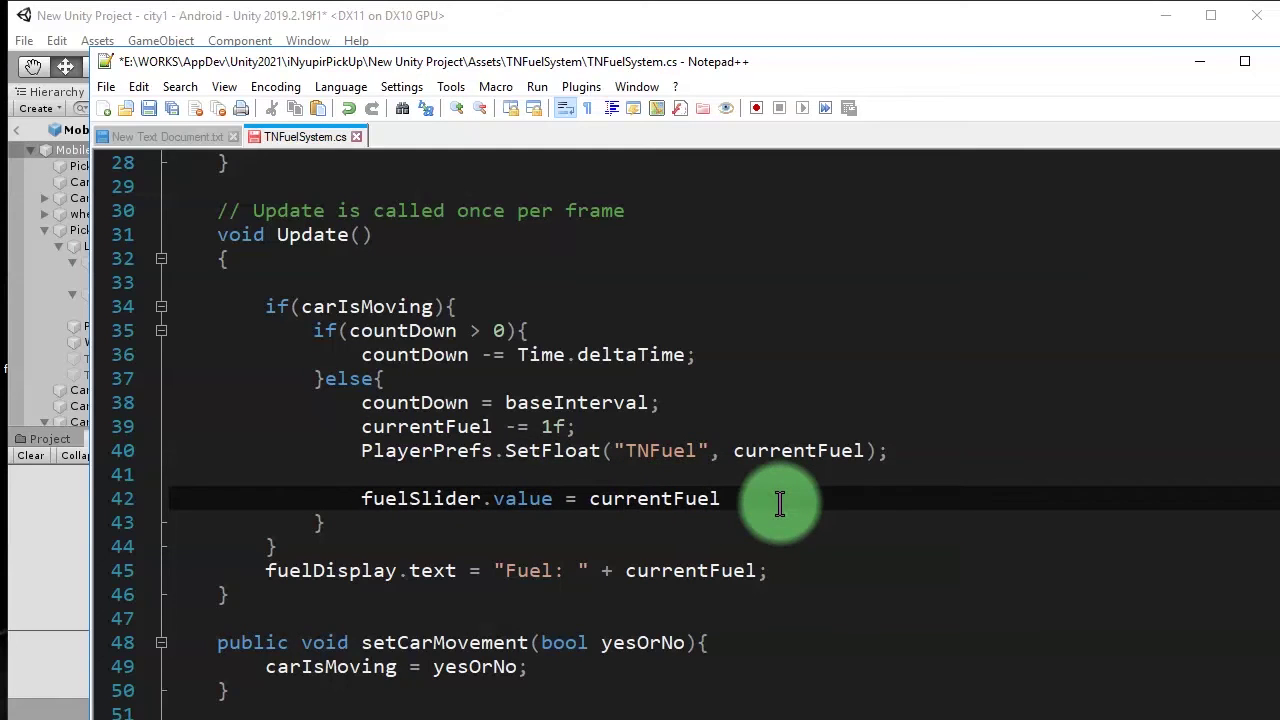
type(";")
key("ctrl+shift+Left")
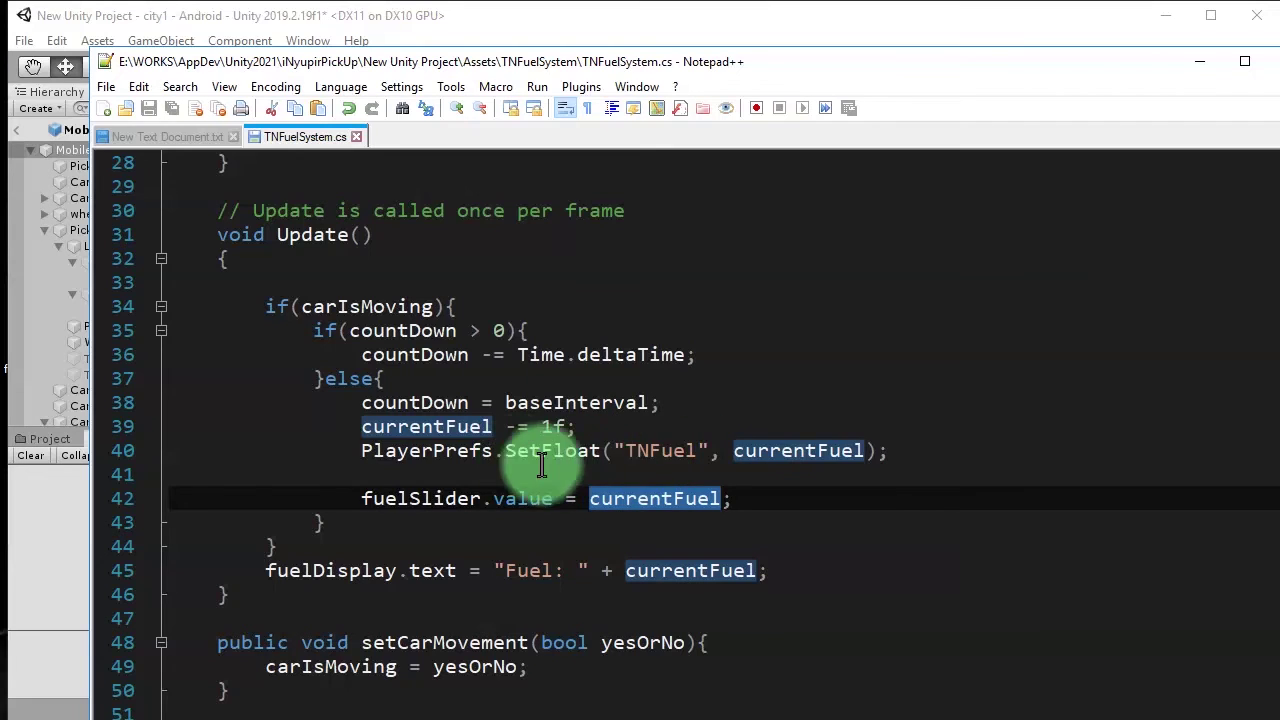
double_click(787, 452)
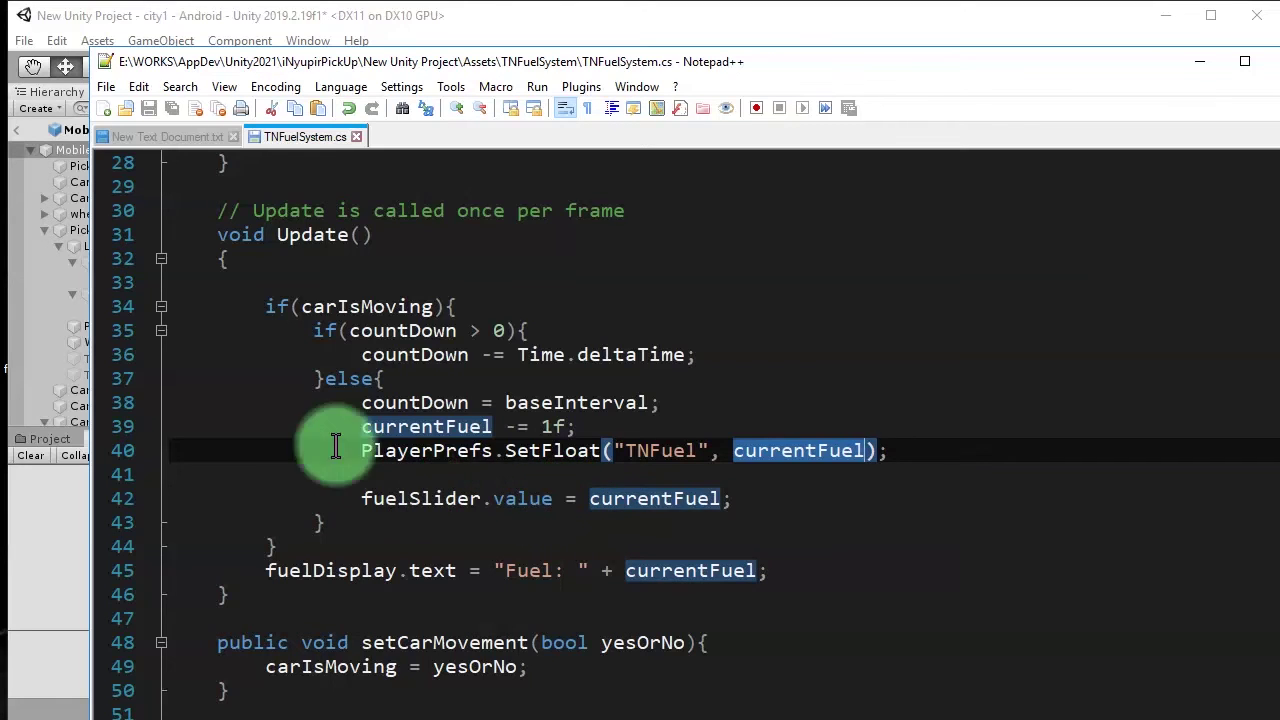
left_click(634, 499)
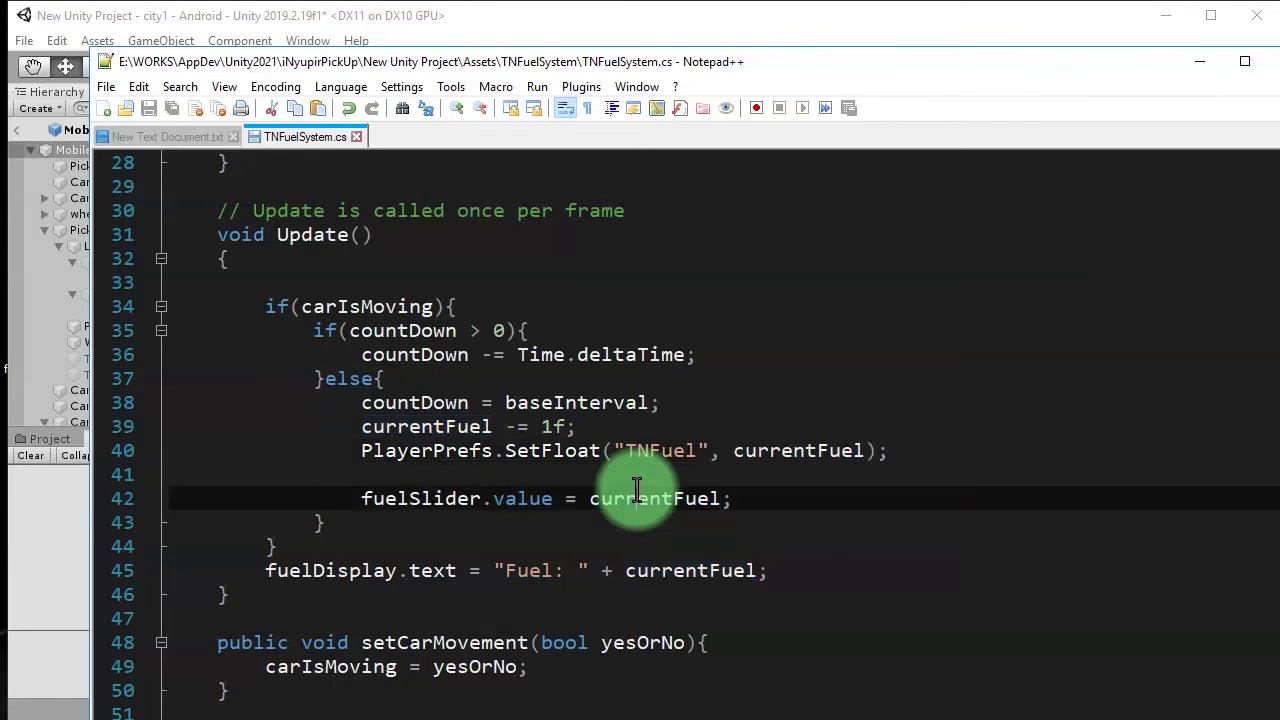
double_click(659, 499)
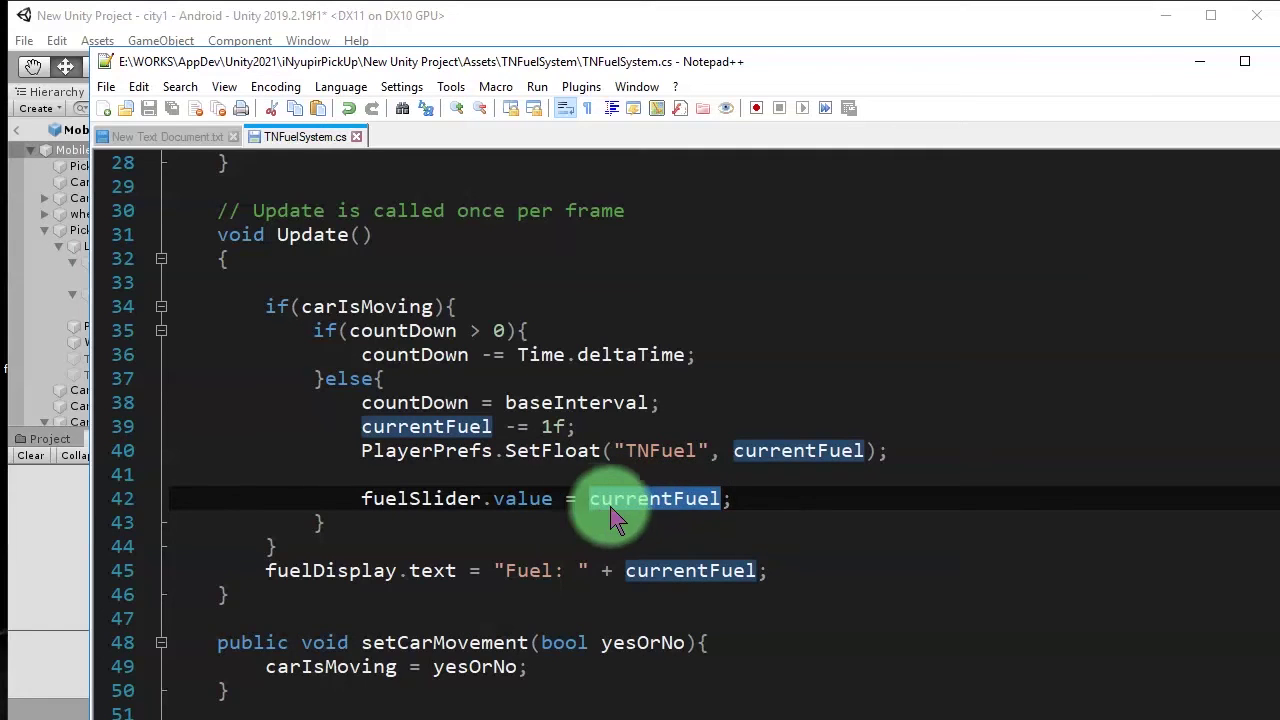
left_click(720, 499)
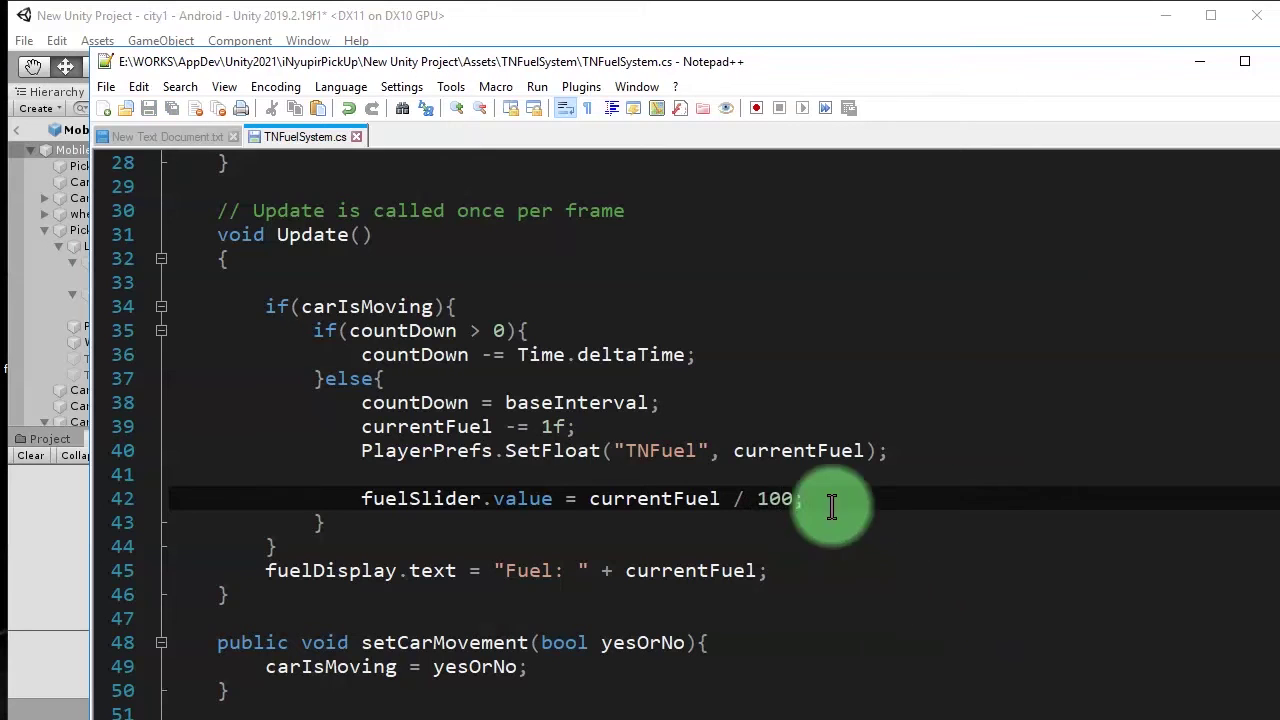
- Finish line 42 as fuelSlider.value = currentFuel / 100; and save it
double_click(798, 451)
left_click(797, 451)
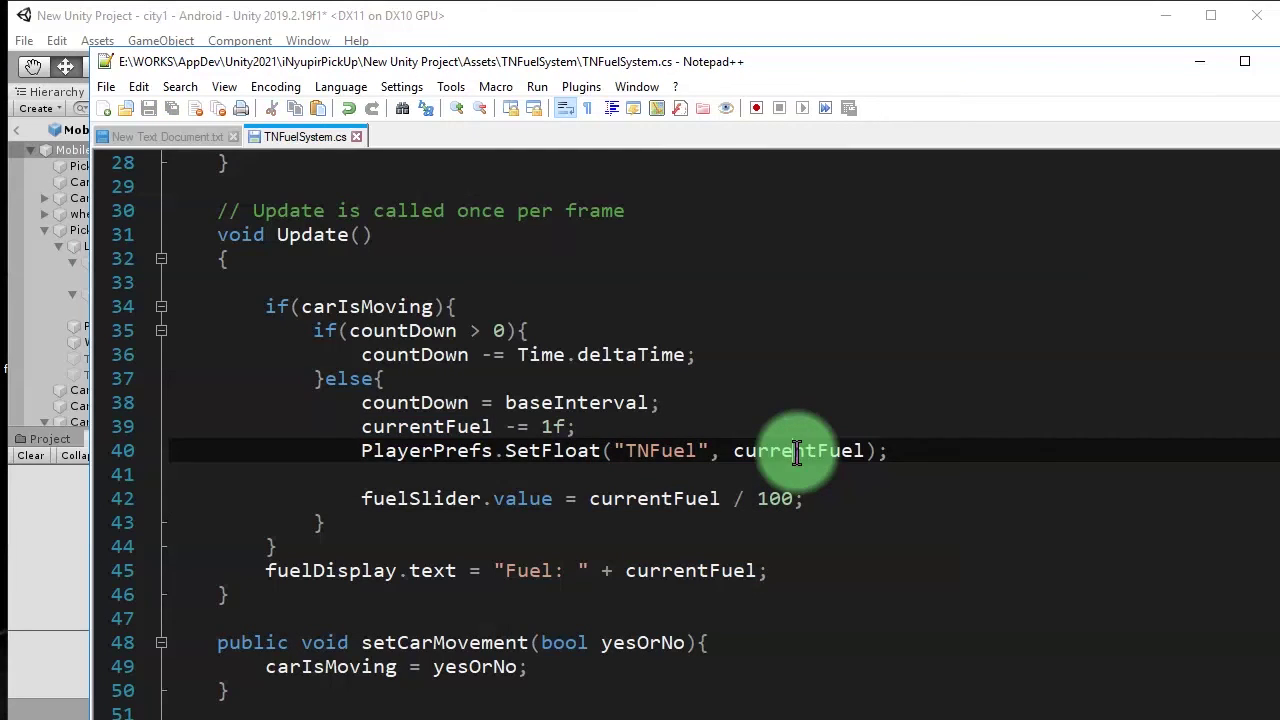
double_click(855, 451)
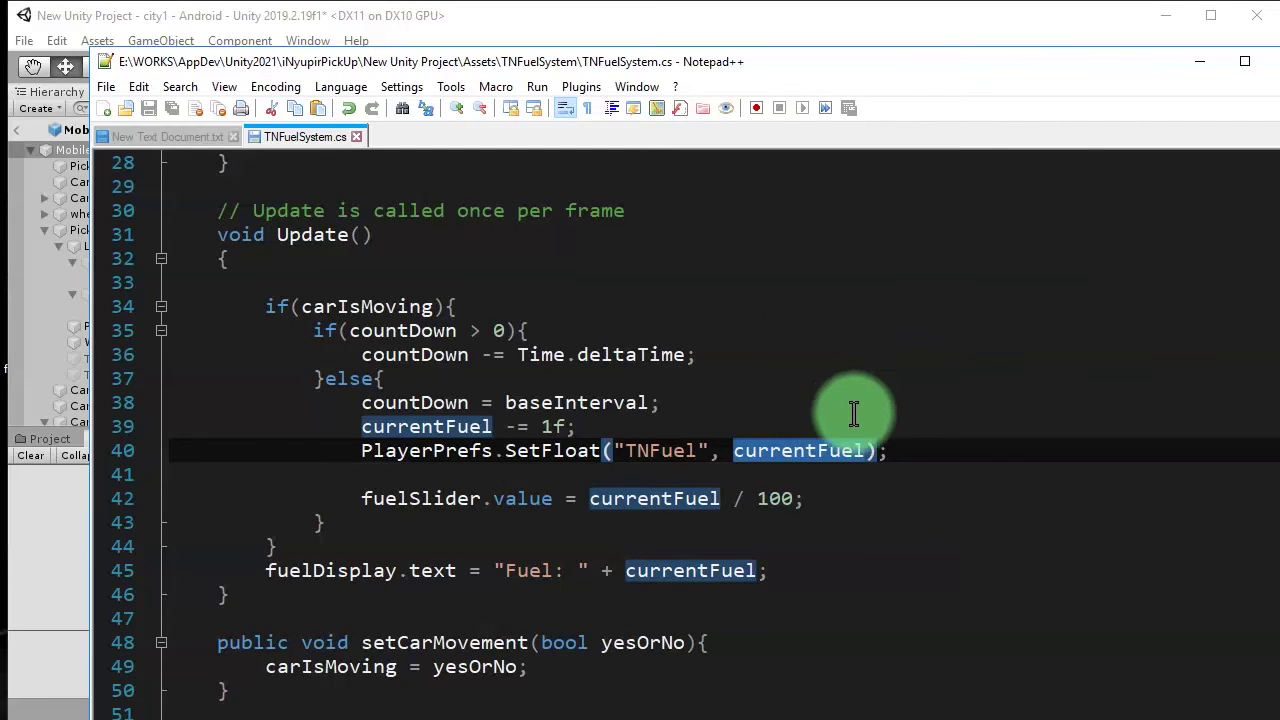
left_click(785, 498)
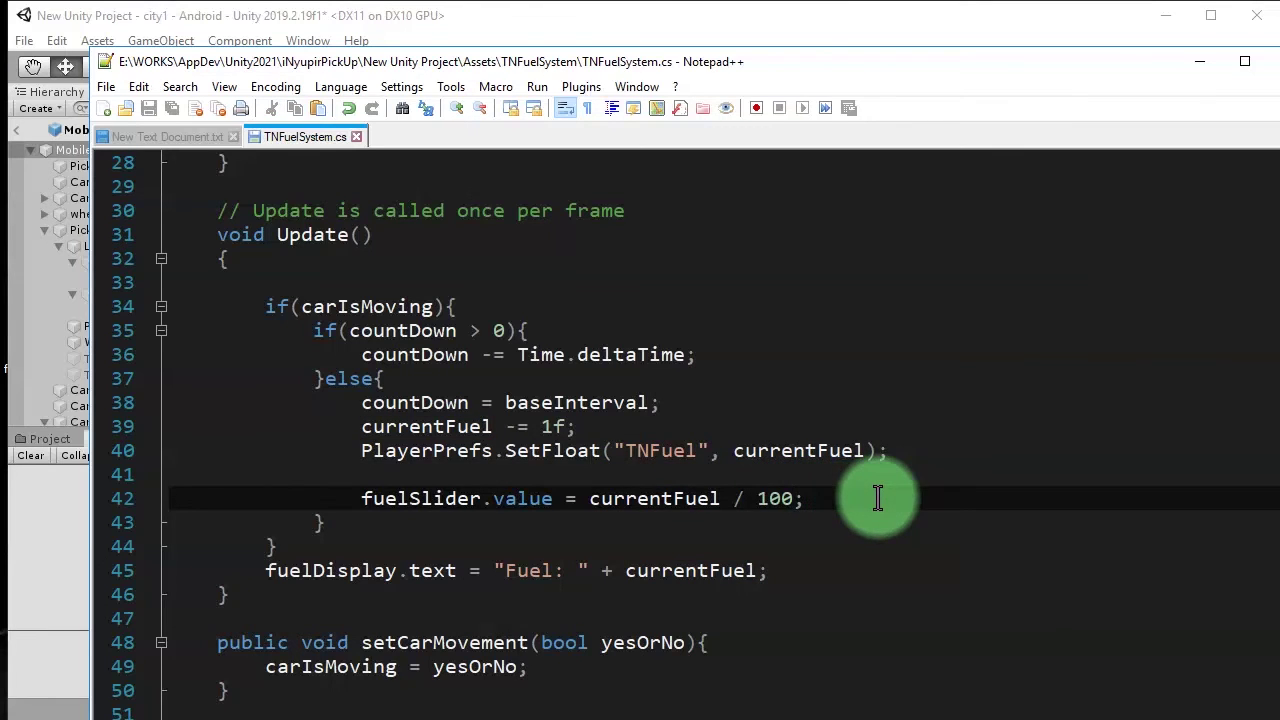
double_click(790, 498)
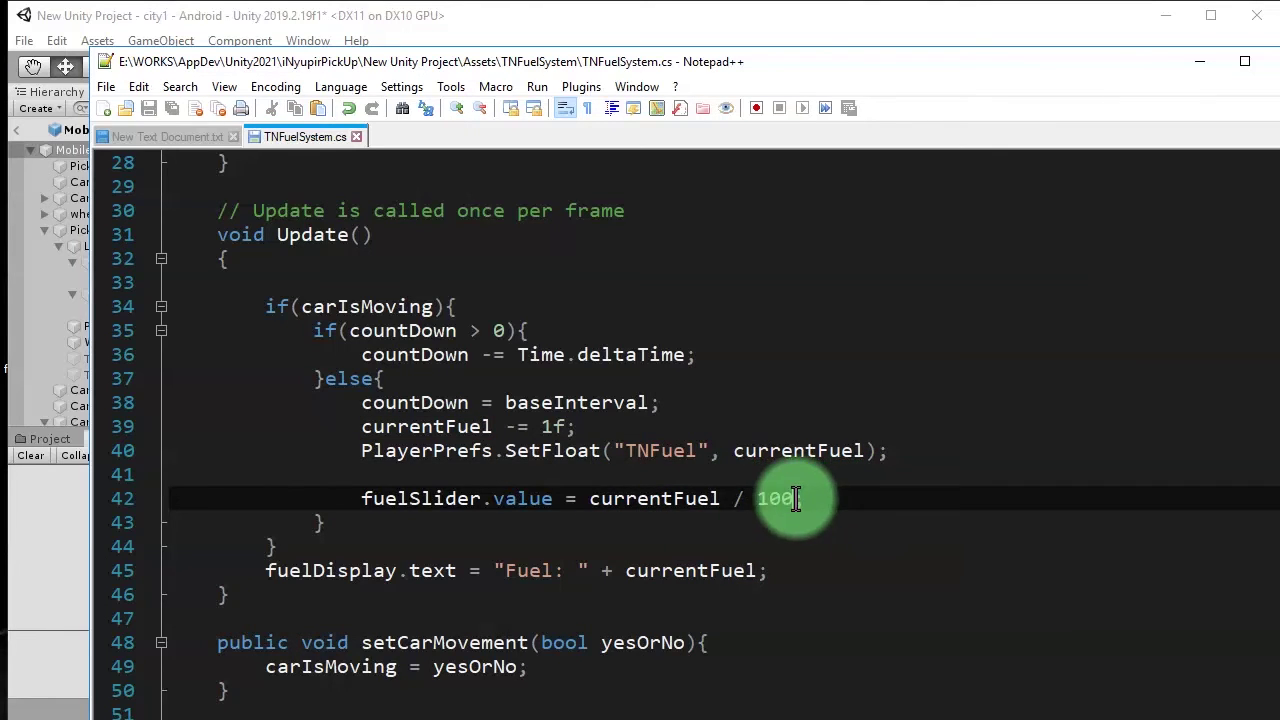
left_click(734, 498)
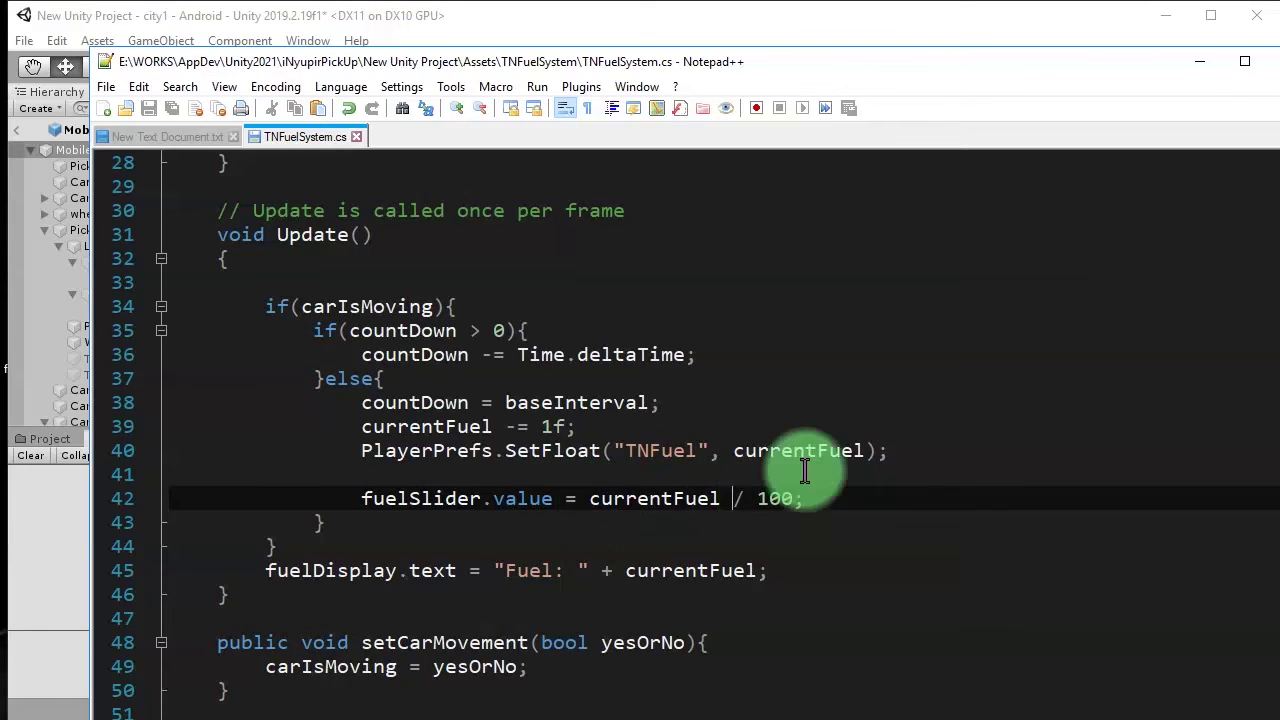
double_click(825, 450)
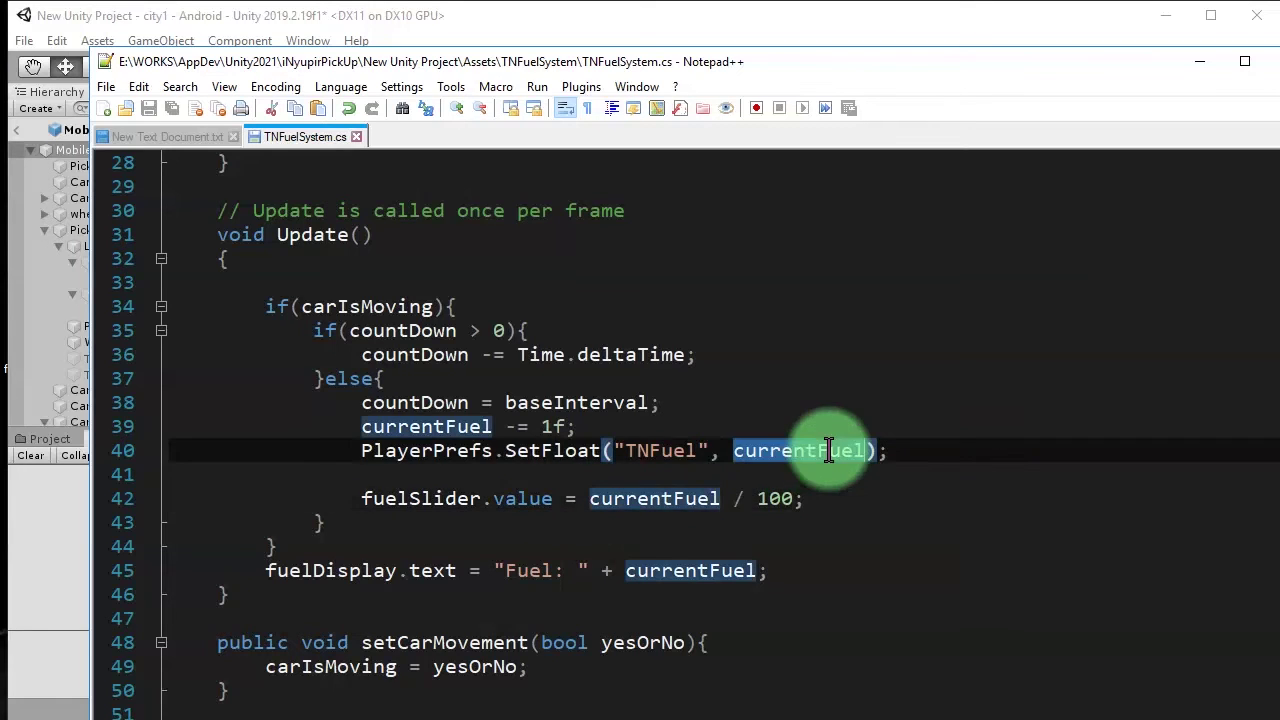
left_click(668, 498)
left_click(550, 498)
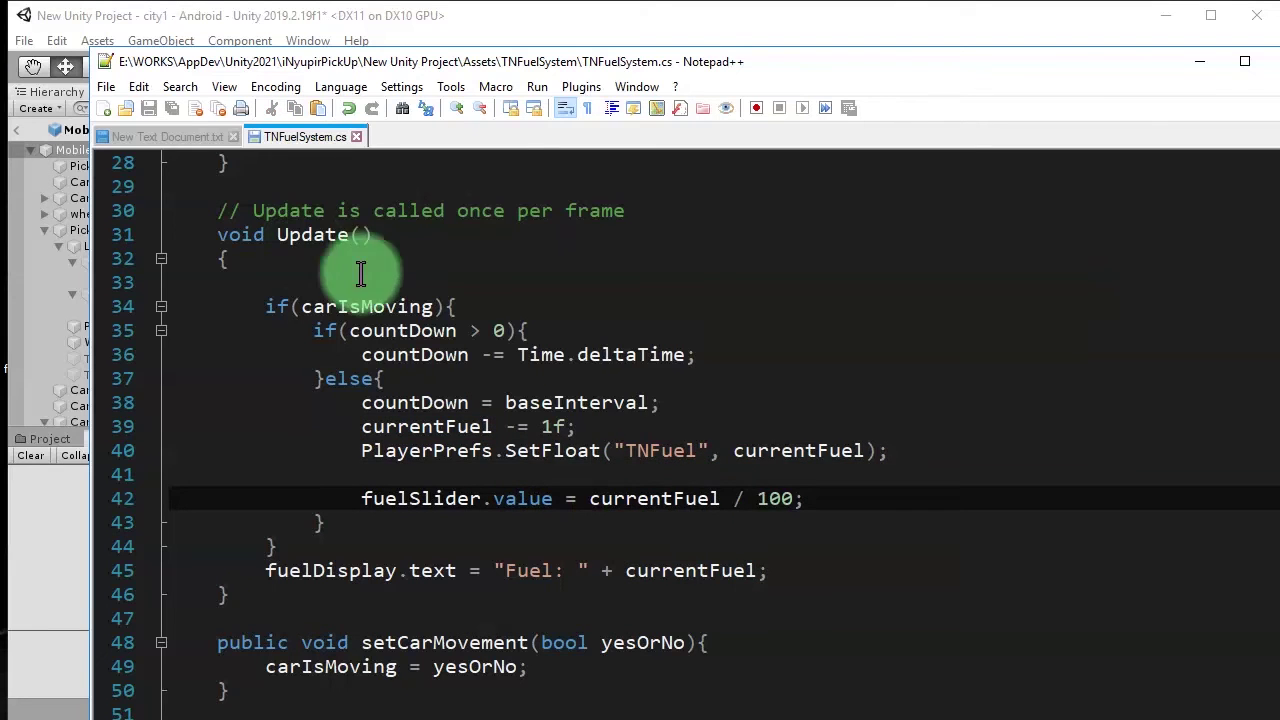
left_click(566, 20)
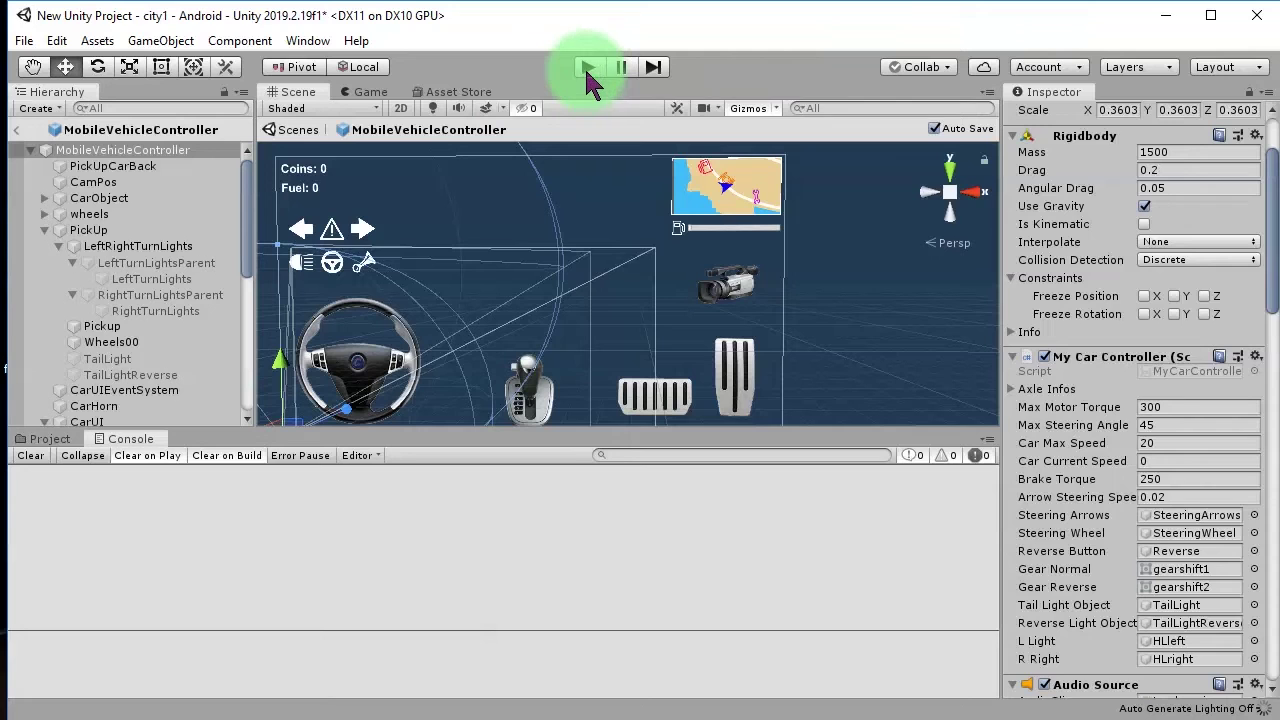
- Run a quick play test, stop it, and check the TNFuelSystem script
left_click(588, 68)
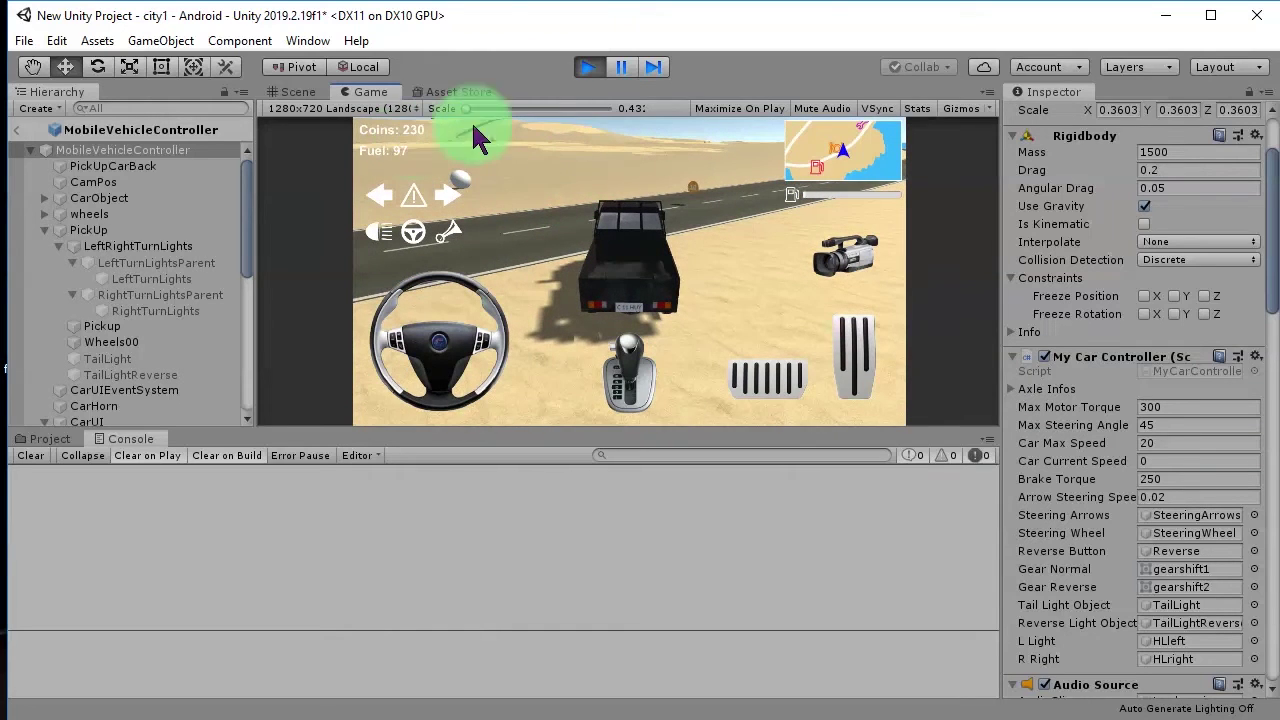
left_click(588, 68)
left_click(800, 215)
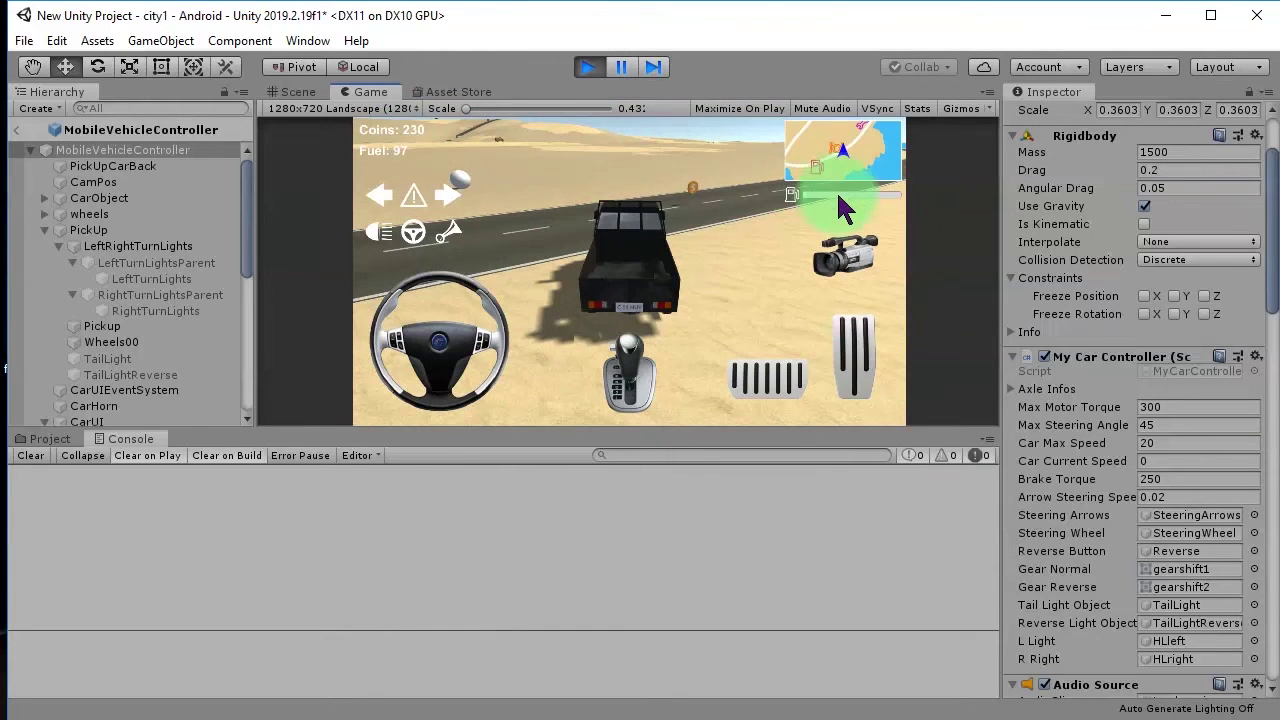
left_click(588, 68)
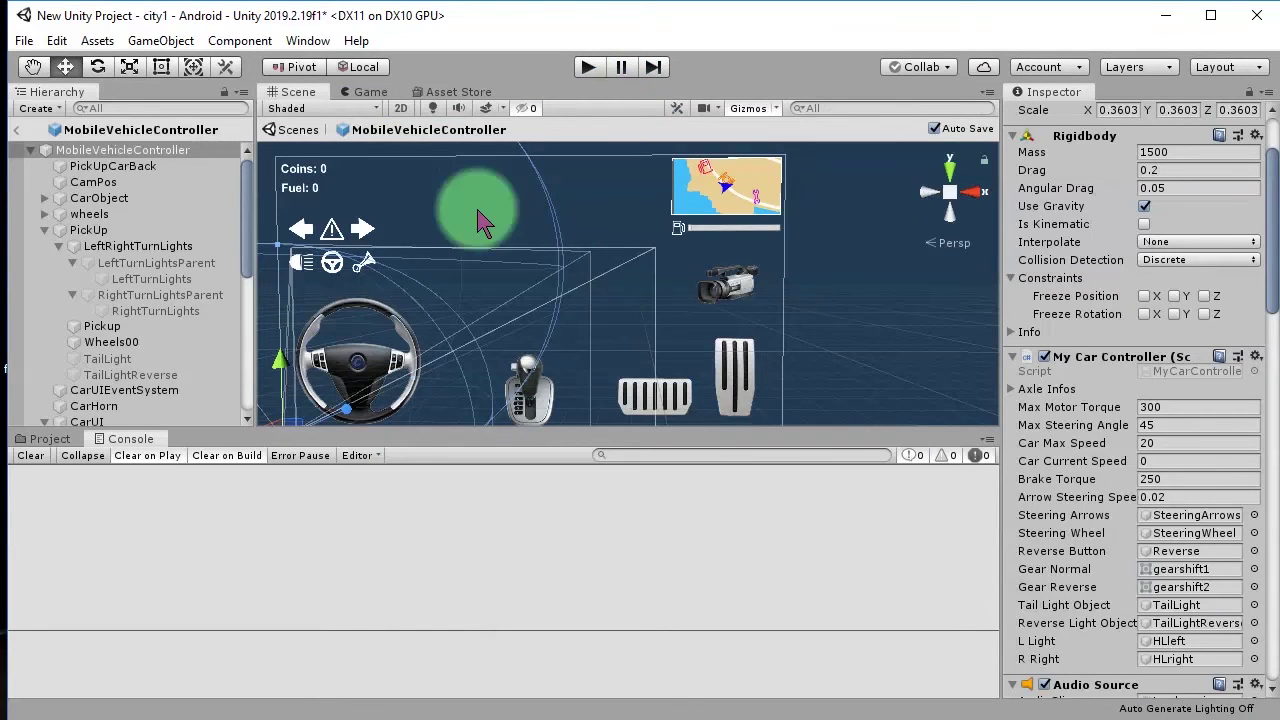
key("alt+Tab")
left_click(555, 498)
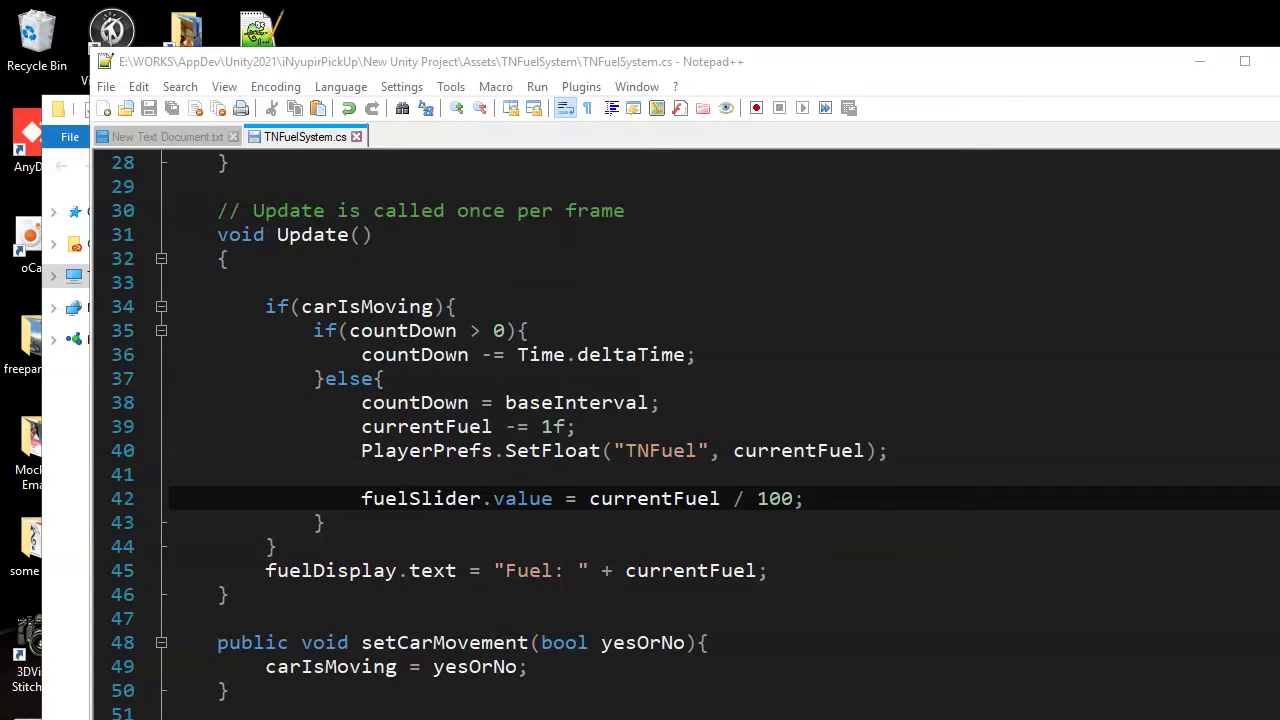
key("alt+Tab")
- Play again, drive the pickup and orbit the camera until Fuel drops from 94 to 91
left_click(491, 264)
left_click(586, 66)
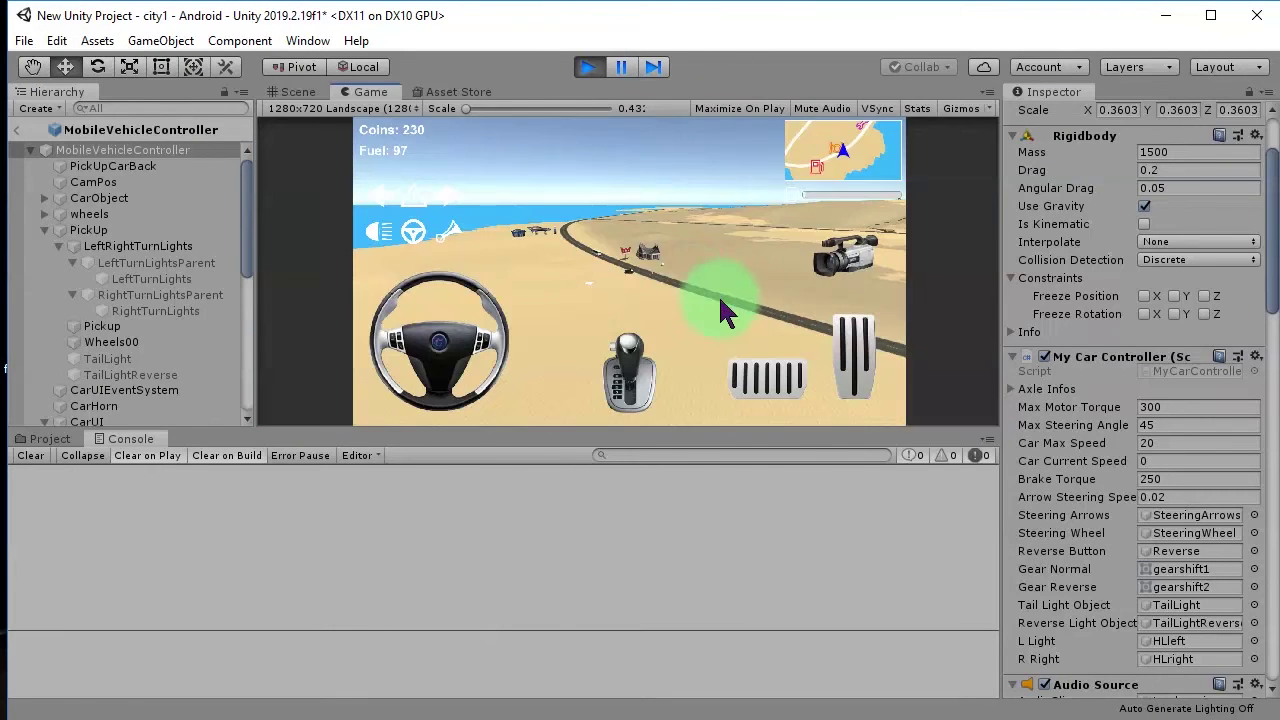
left_click_drag(822, 220, 621, 212)
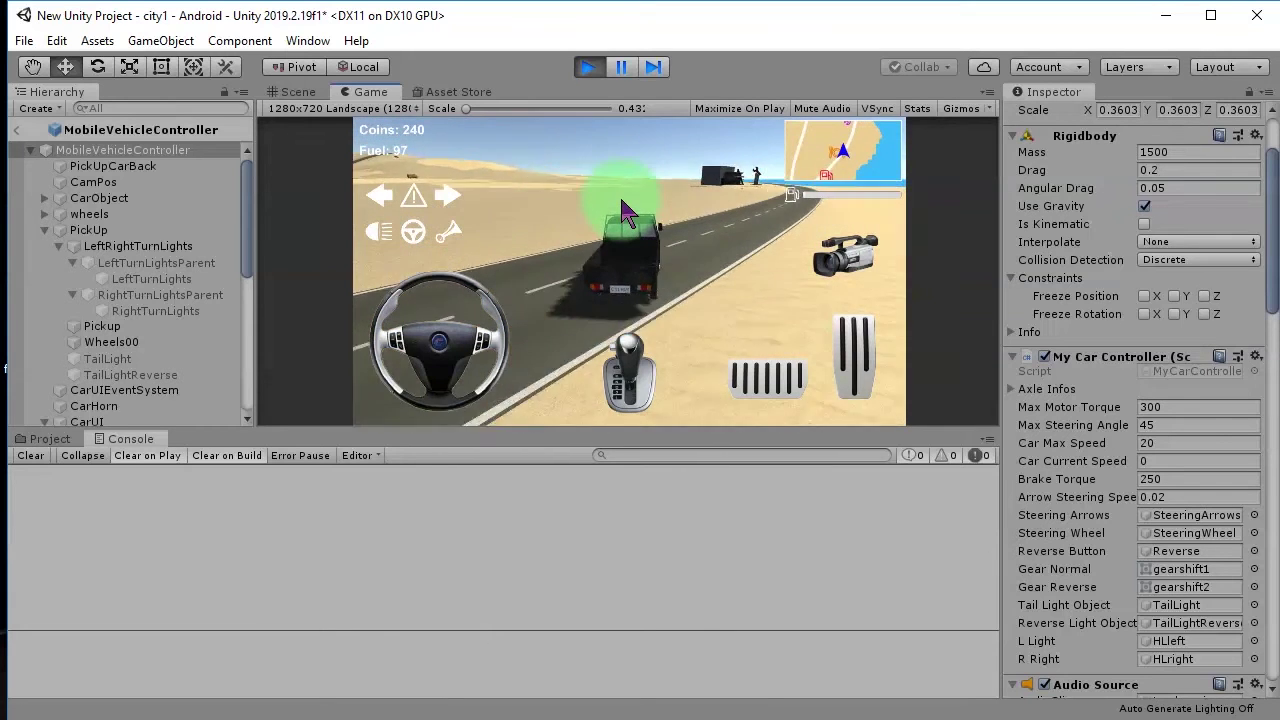
left_click_drag(621, 200, 858, 230)
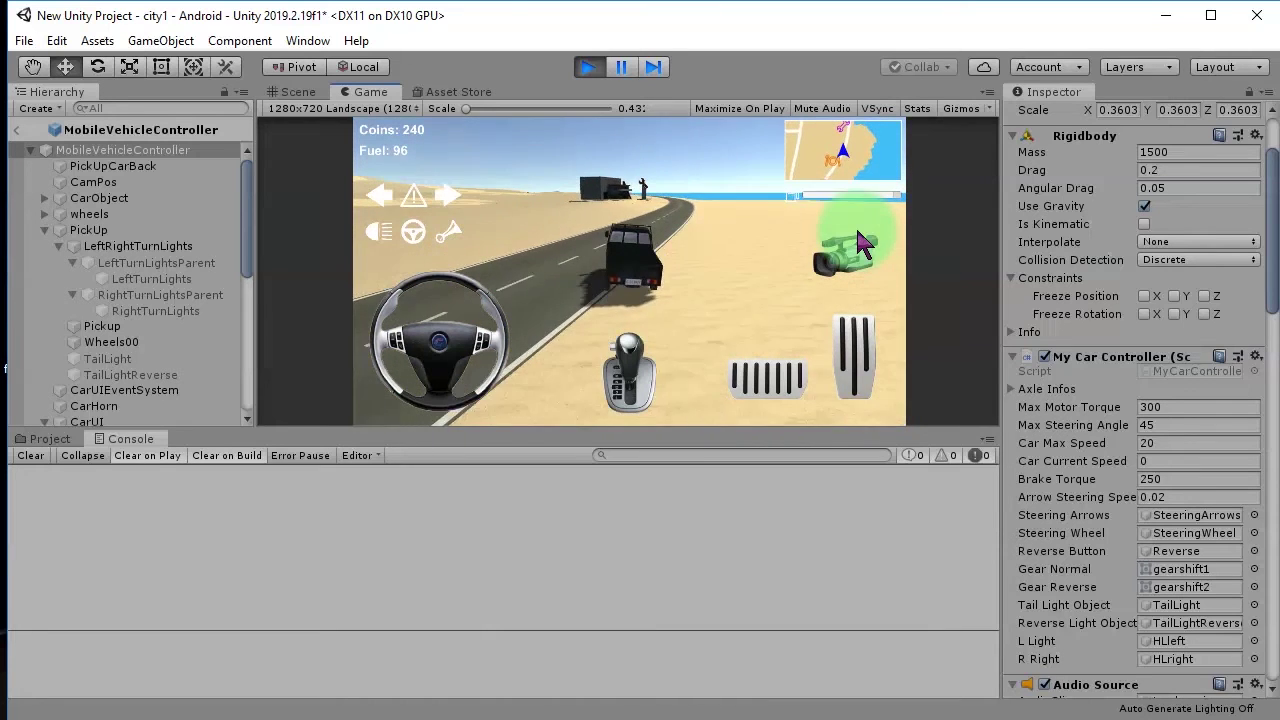
mouse_move(858, 240)
left_mouse_down()
mouse_move(897, 88)
mouse_move(895, 200)
left_mouse_up()
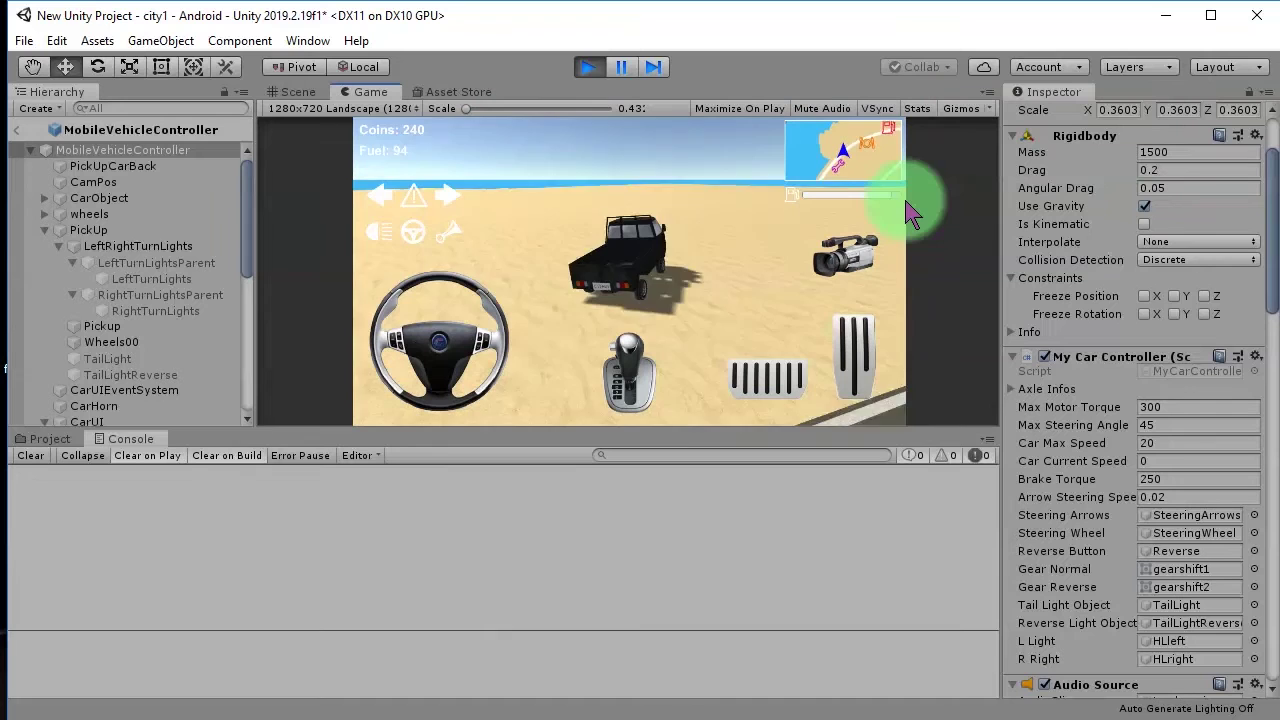
mouse_move(889, 193)
left_mouse_down()
mouse_move(741, 197)
mouse_move(395, 157)
left_mouse_up()
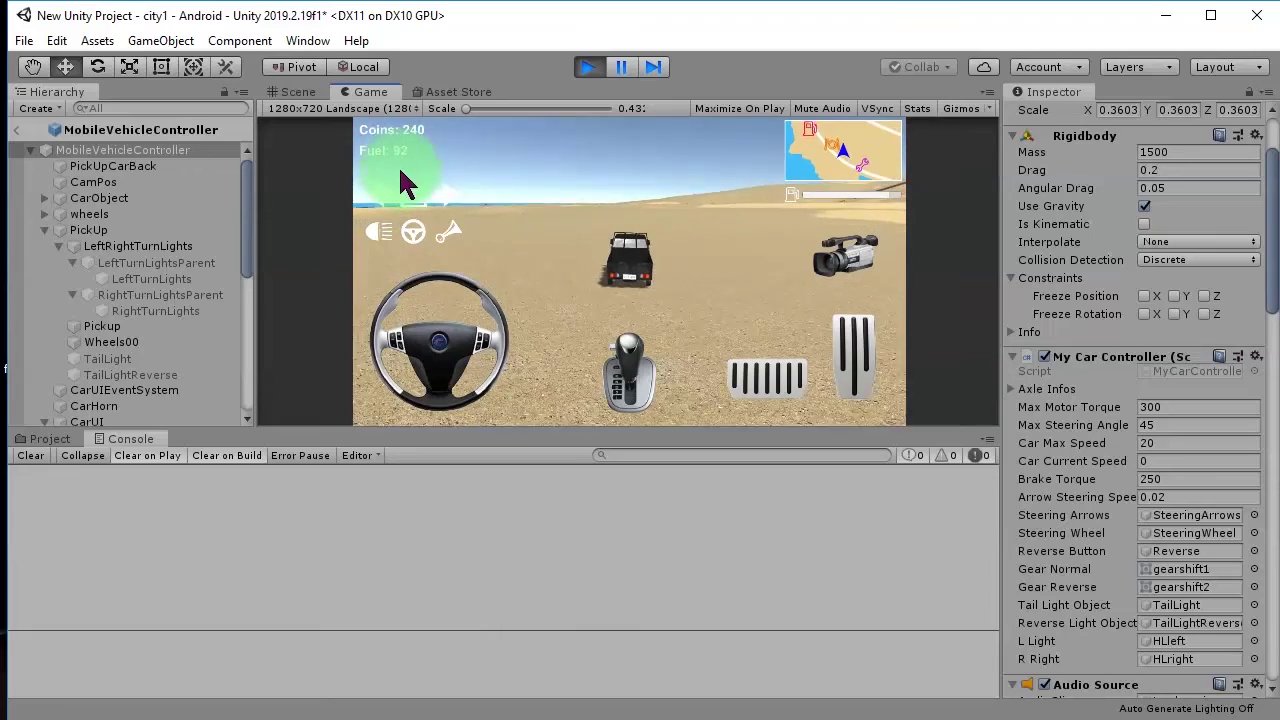
mouse_move(395, 160)
left_mouse_down()
mouse_move(940, 245)
mouse_move(588, 88)
mouse_move(865, 225)
left_mouse_up()
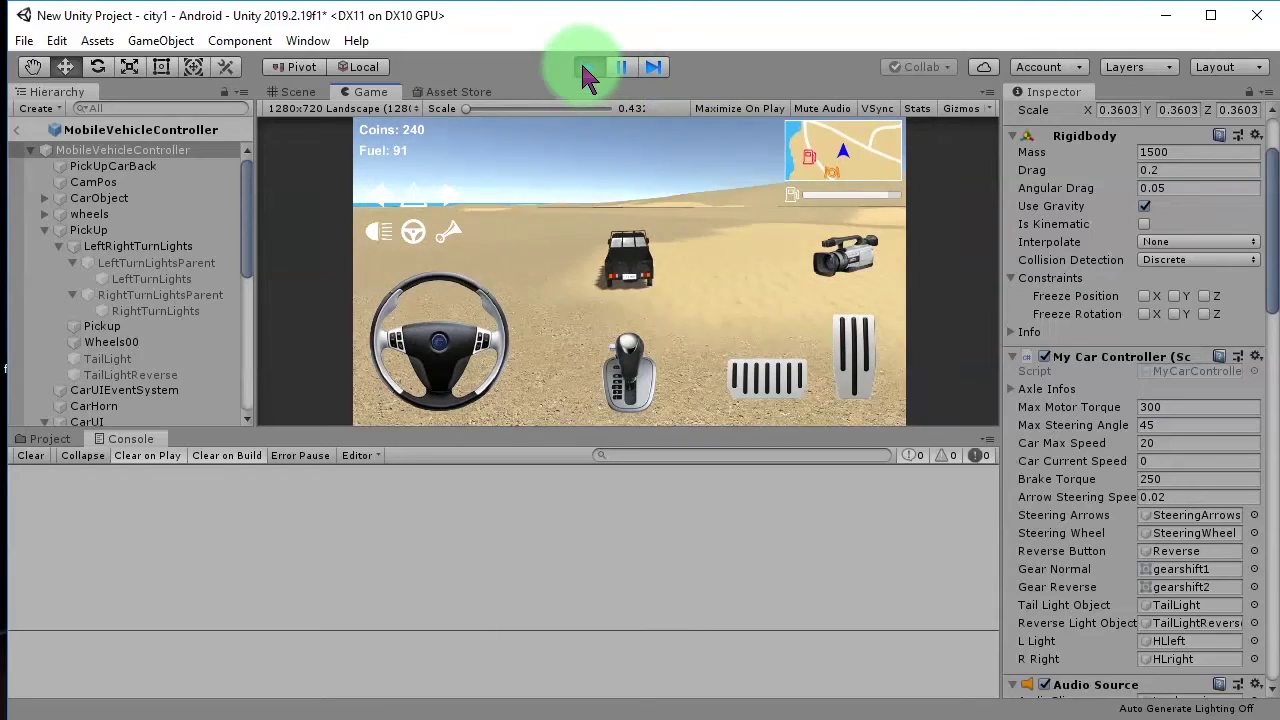
left_click(1015, 665)
key("alt+Tab")
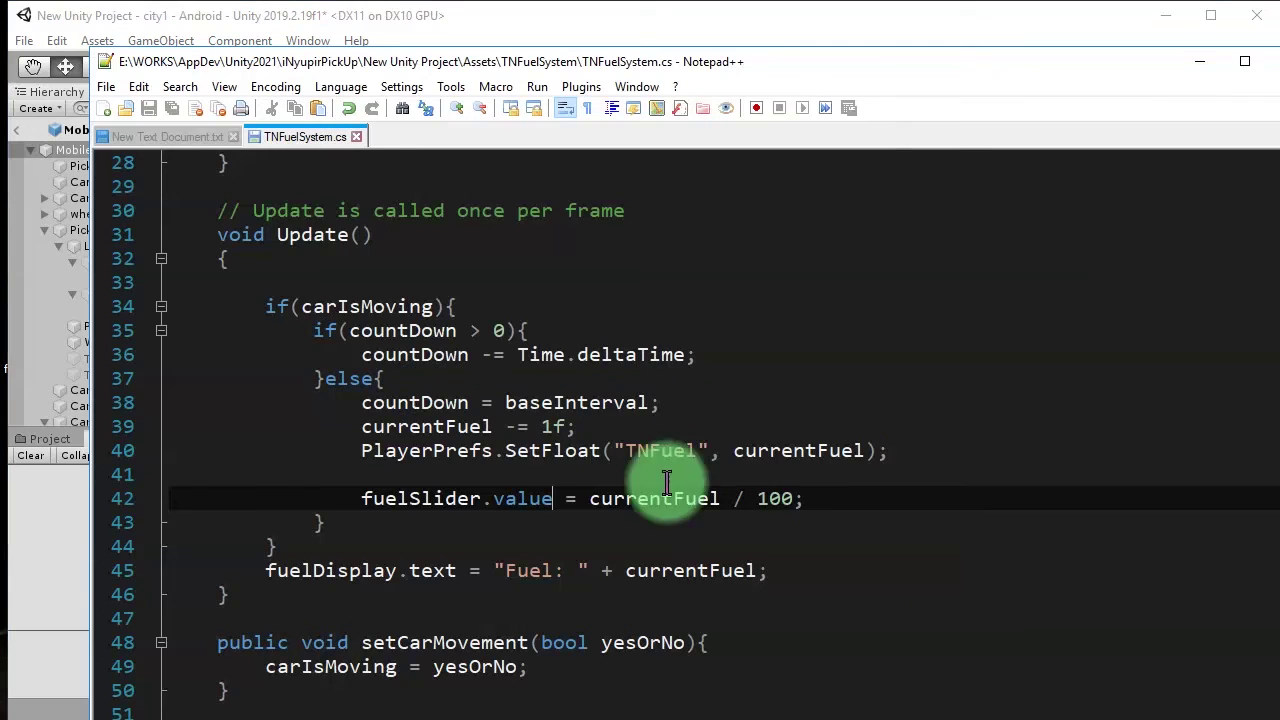
- Cut the fuelSlider.value = currentFuel / 100; line out of the countdown block and remove leftover blank lines
left_click_drag(362, 498, 815, 503)
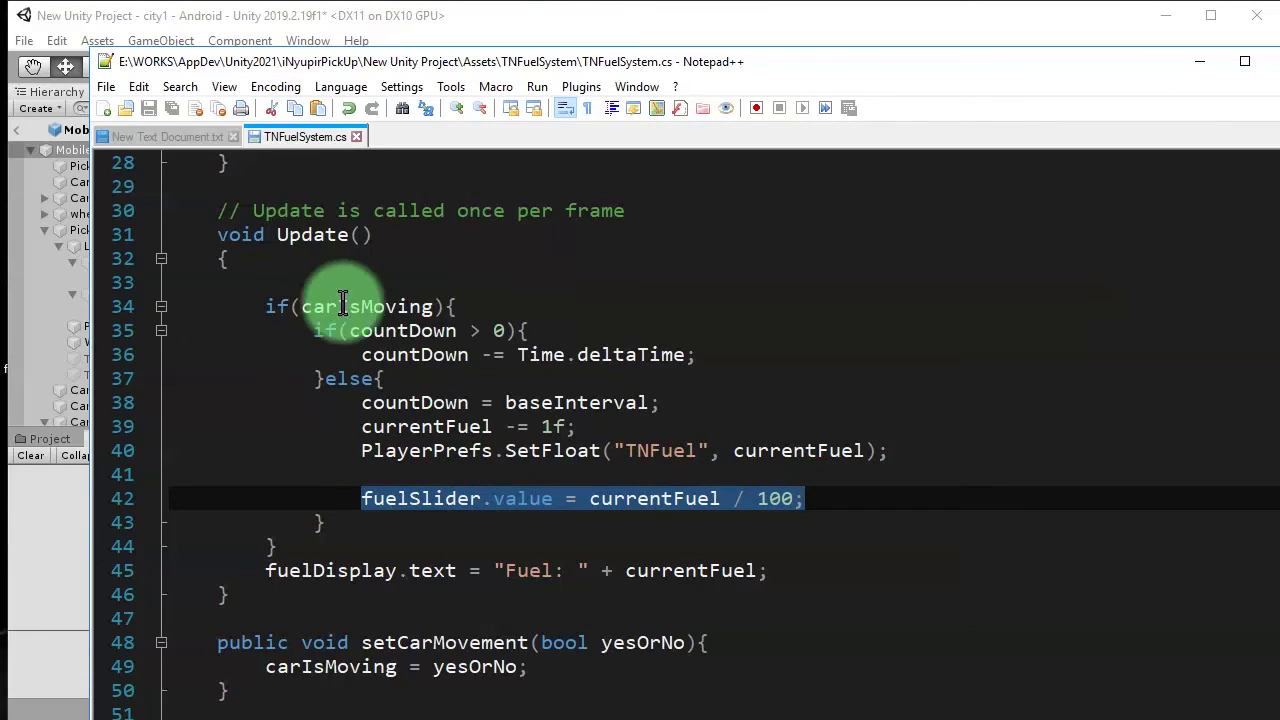
right_click(425, 493)
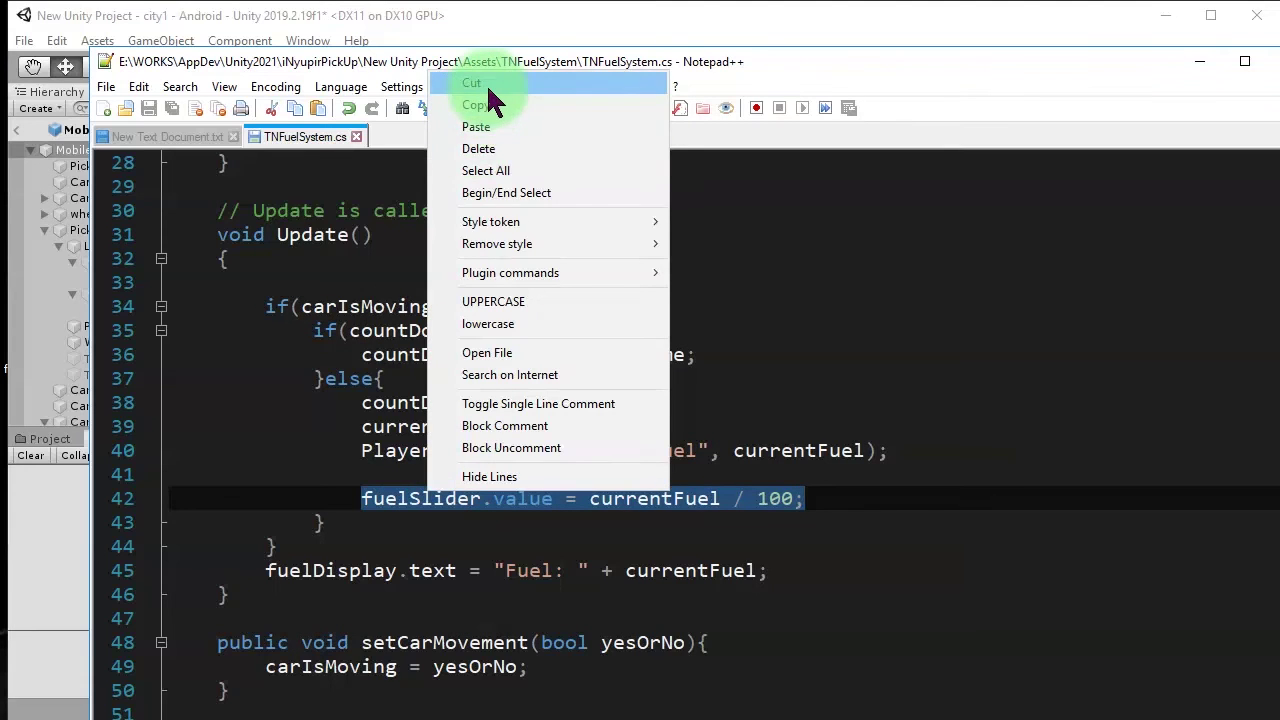
left_click(486, 83)
key("shift+Up")
key("Delete")
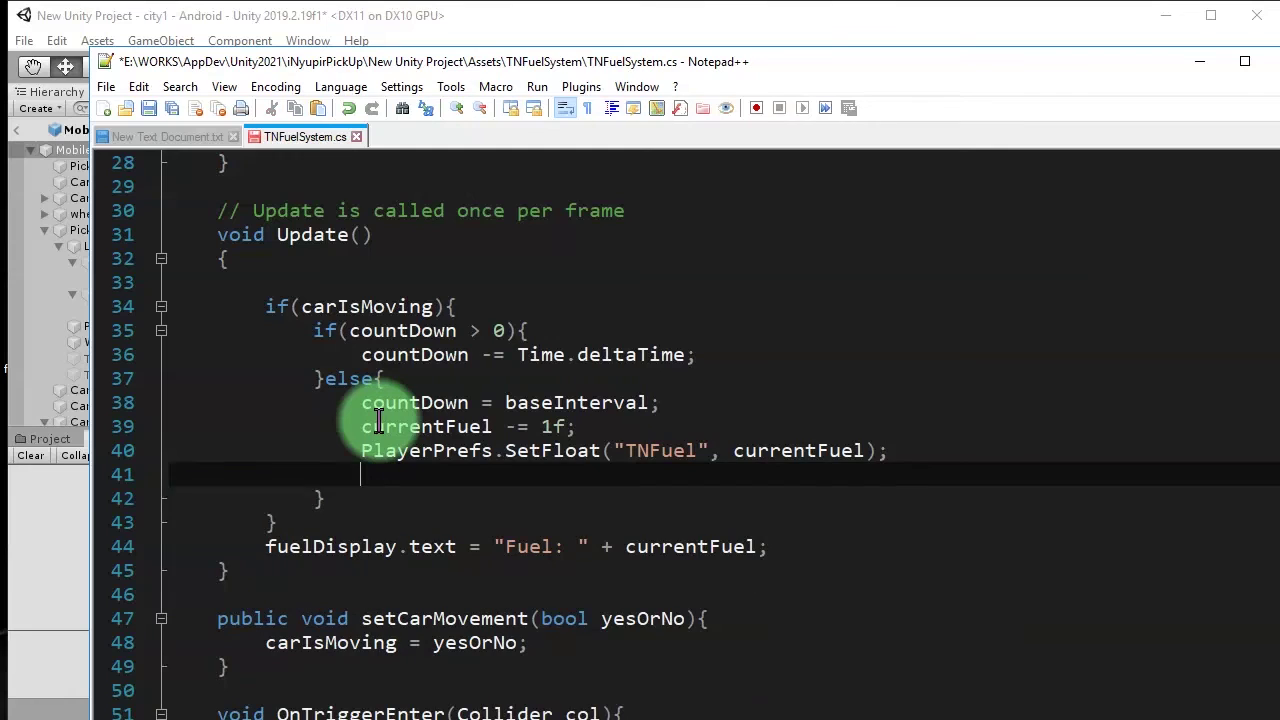
key("Delete")
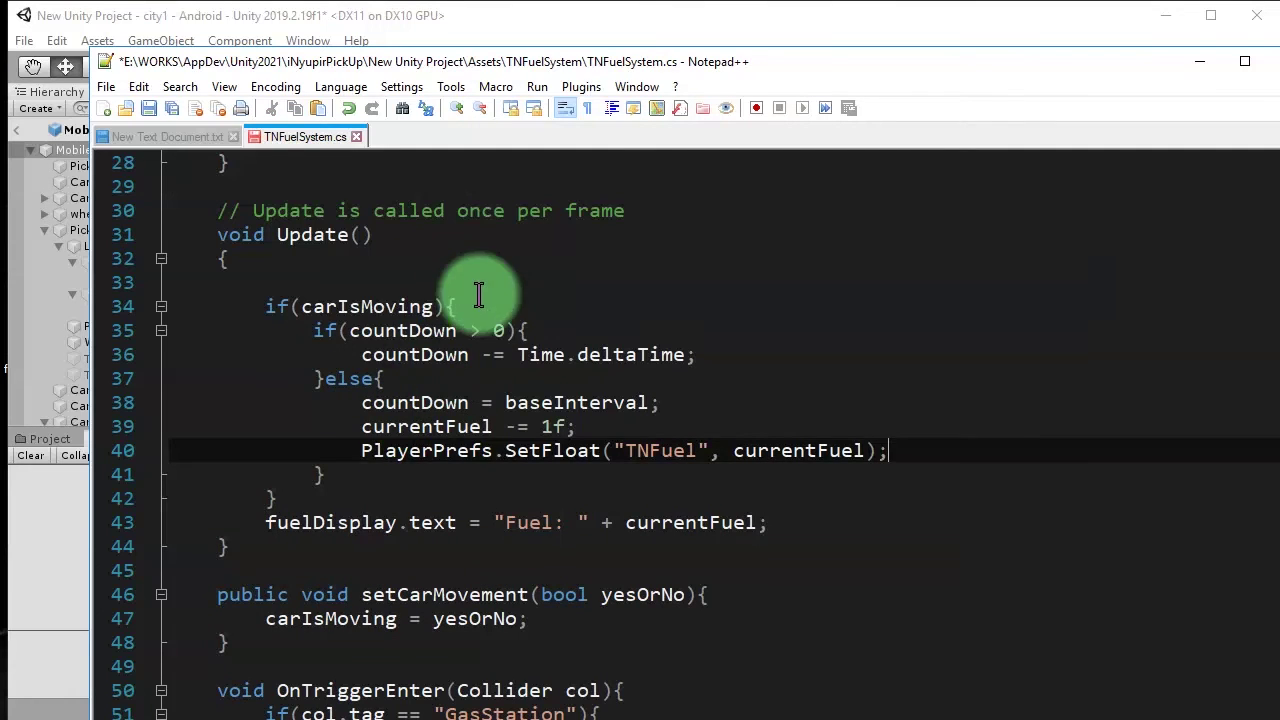
- Paste the slider update on line 45 after the fuelDisplay.text line
left_click(470, 306)
left_click(801, 522)
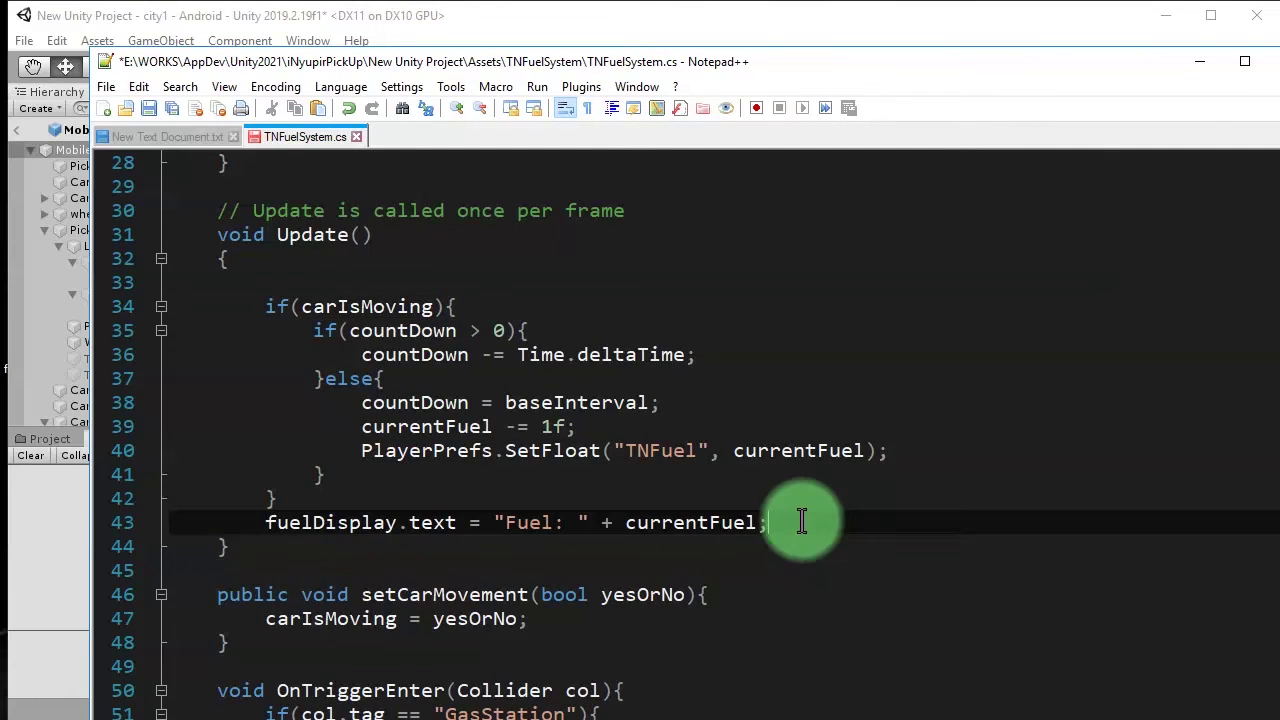
key("Return")
key("Return")
type("fuelSlider.value = currentFuel / 100;")
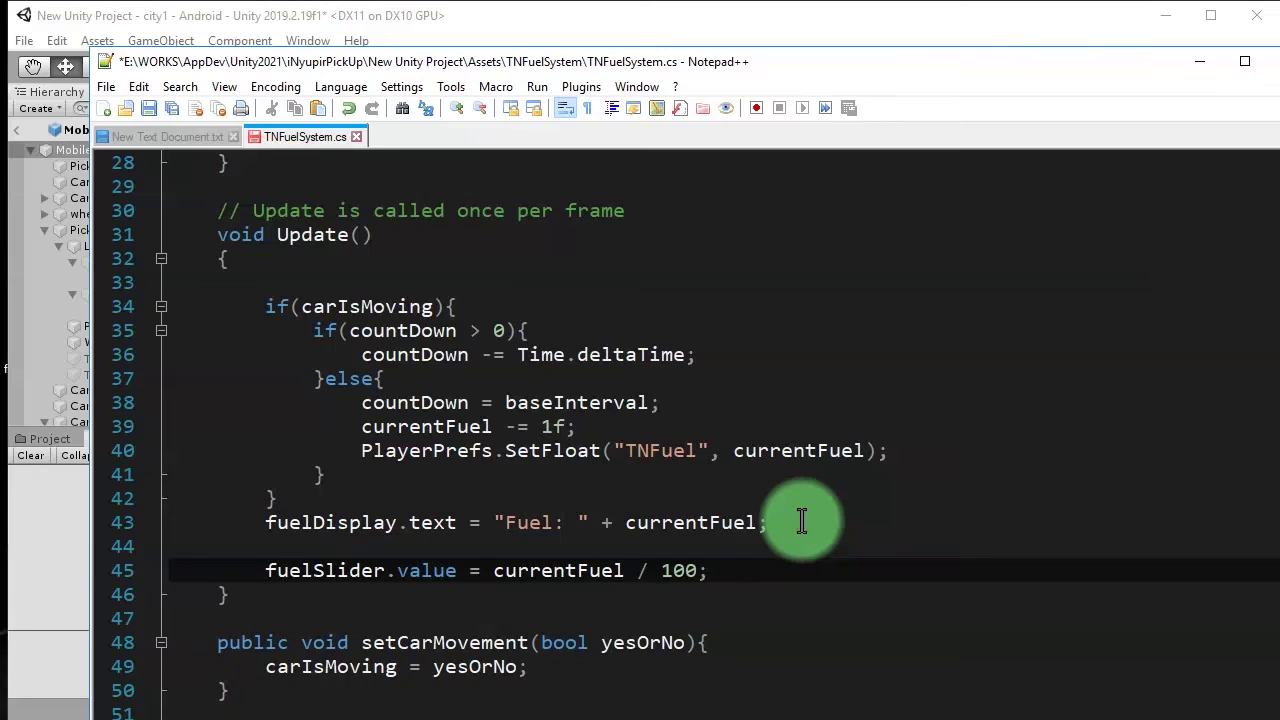
key("shift+Home")
key("End")
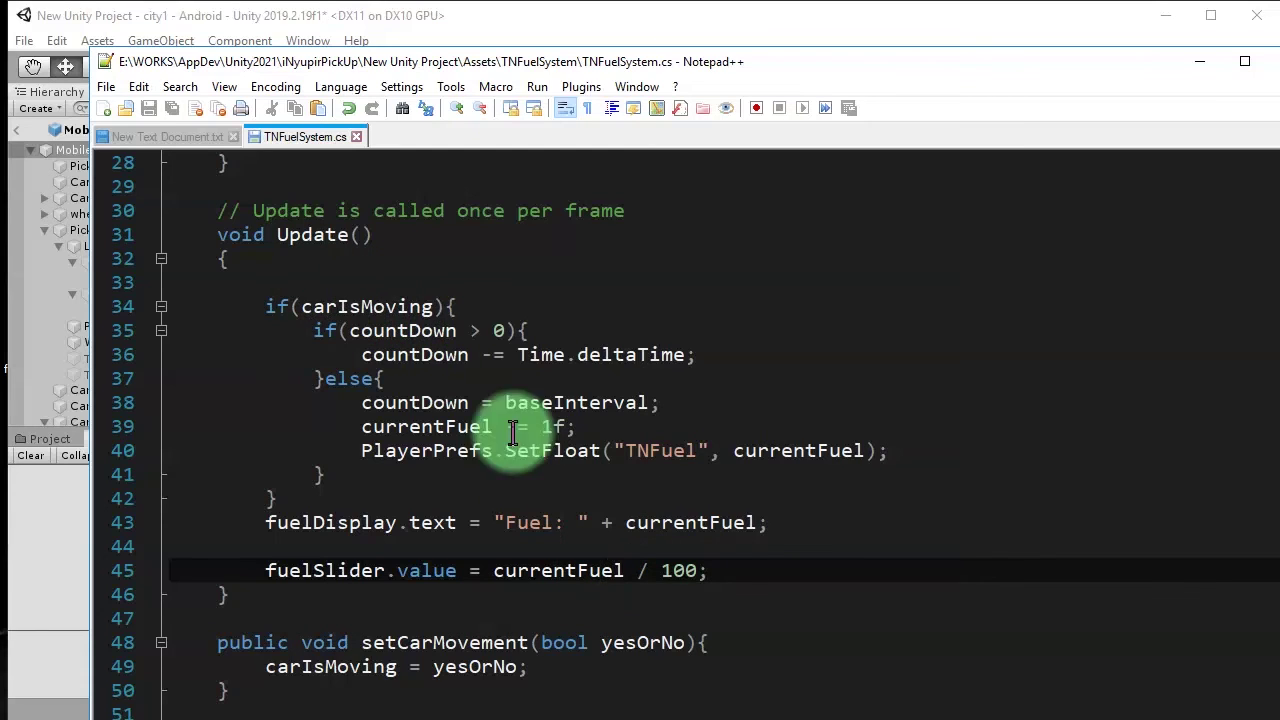
left_click(598, 570)
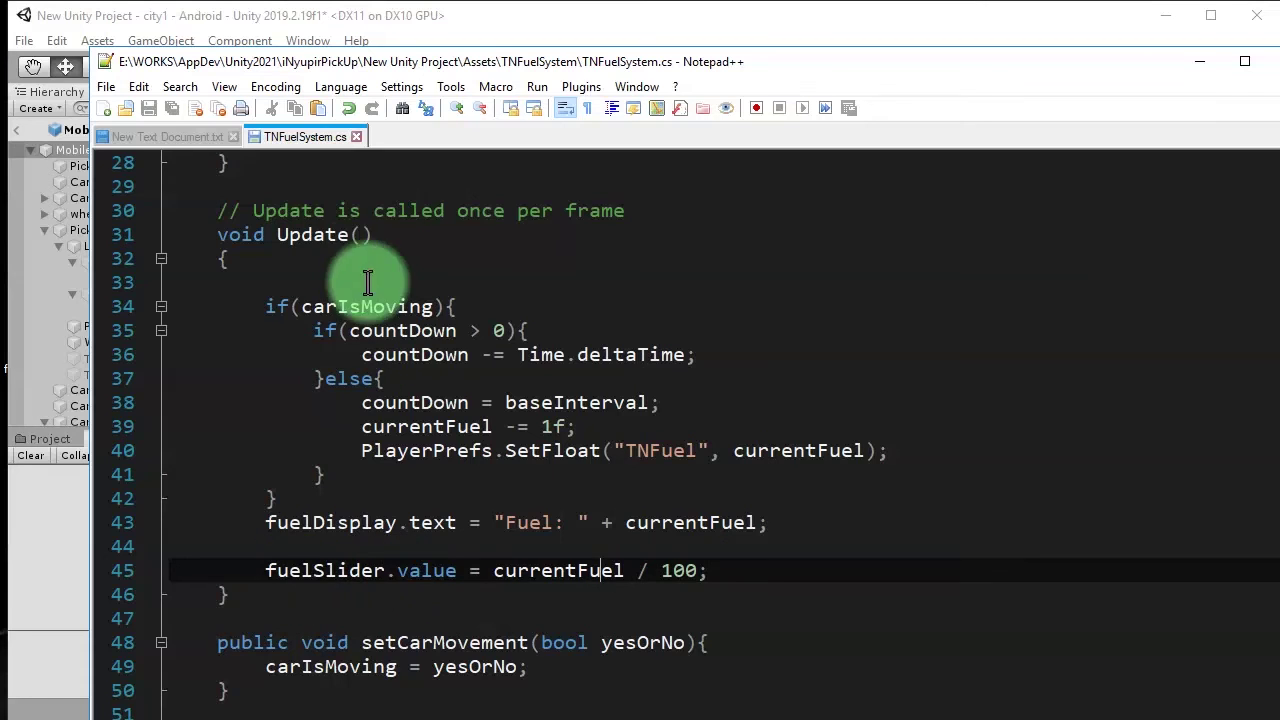
left_click(517, 17)
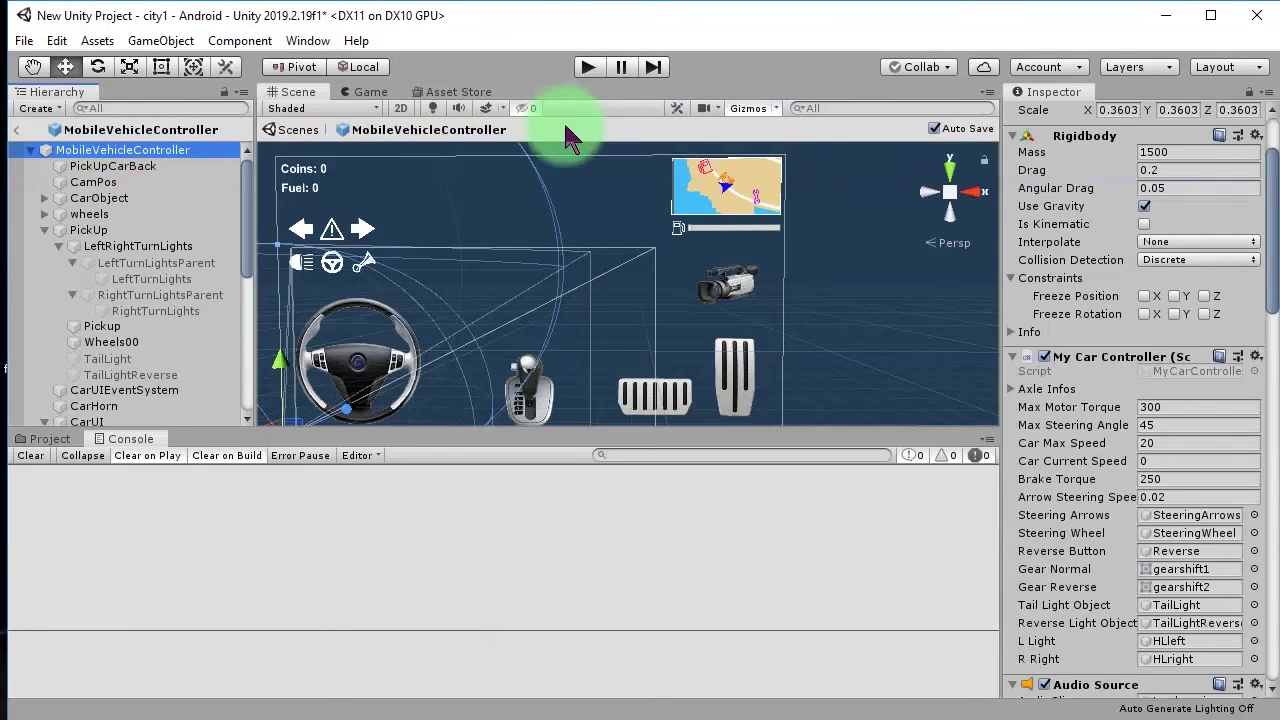
left_click(589, 67)
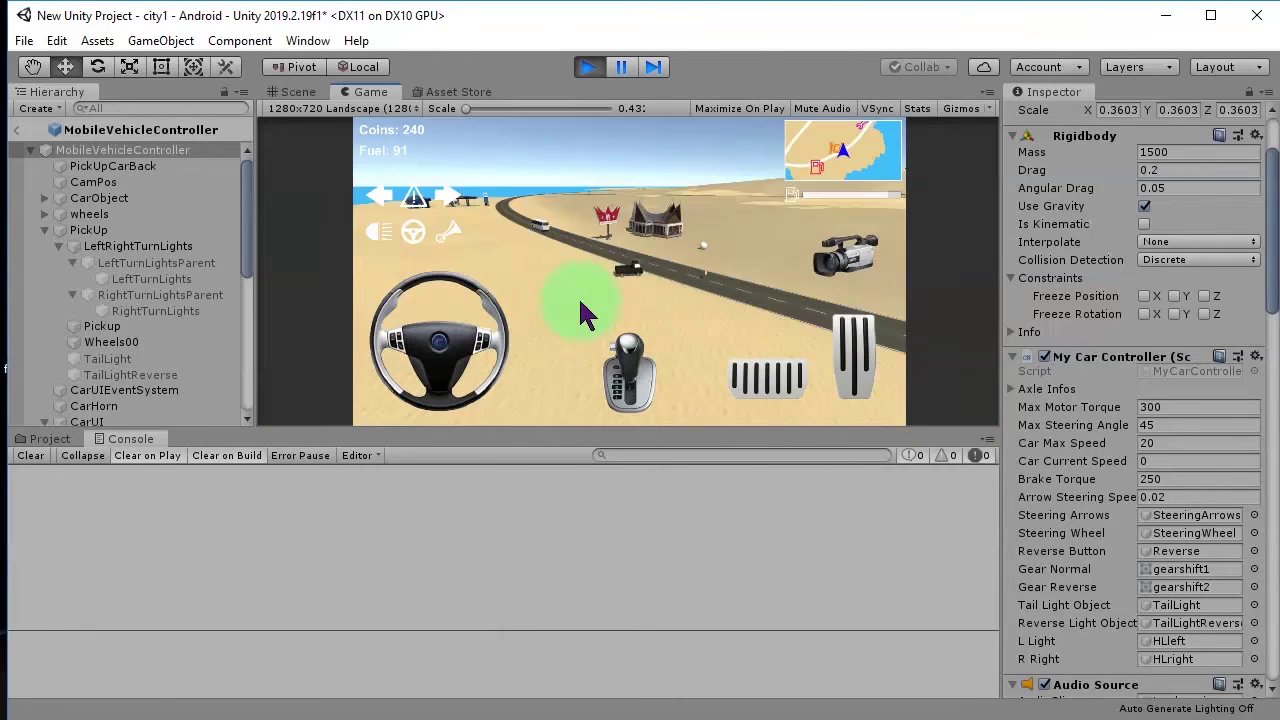
left_click(843, 241)
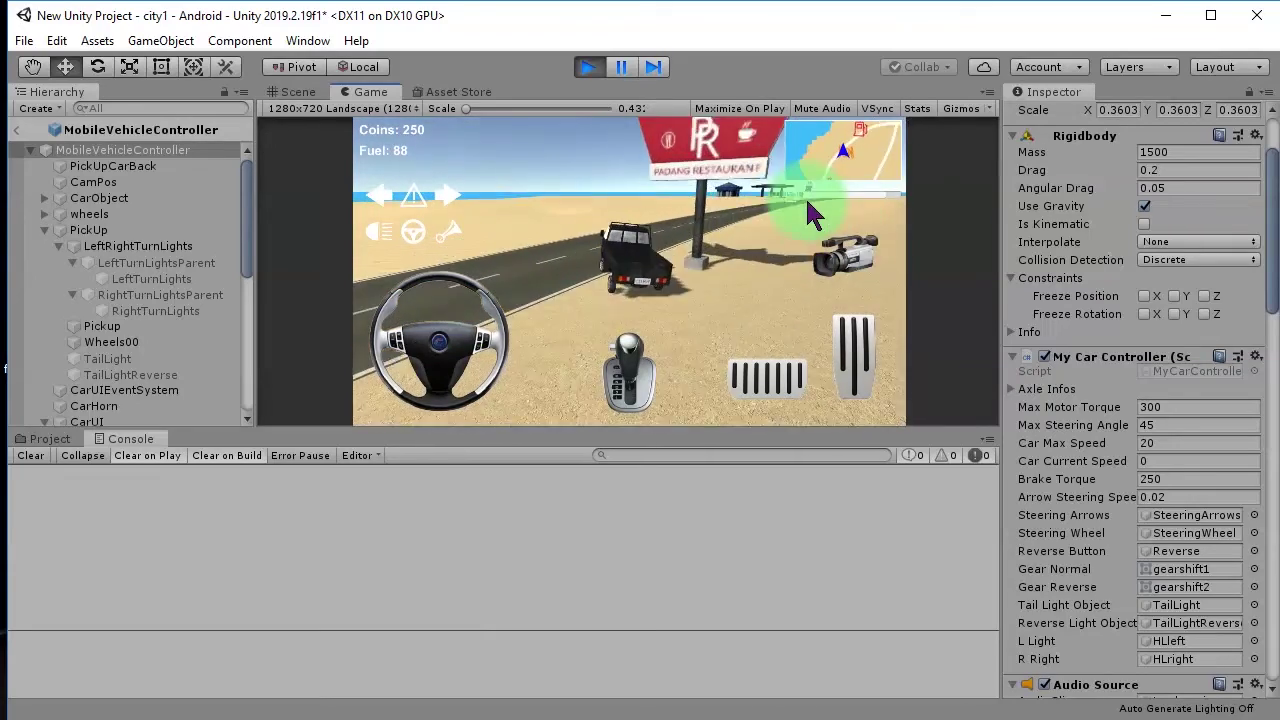
left_click(380, 195)
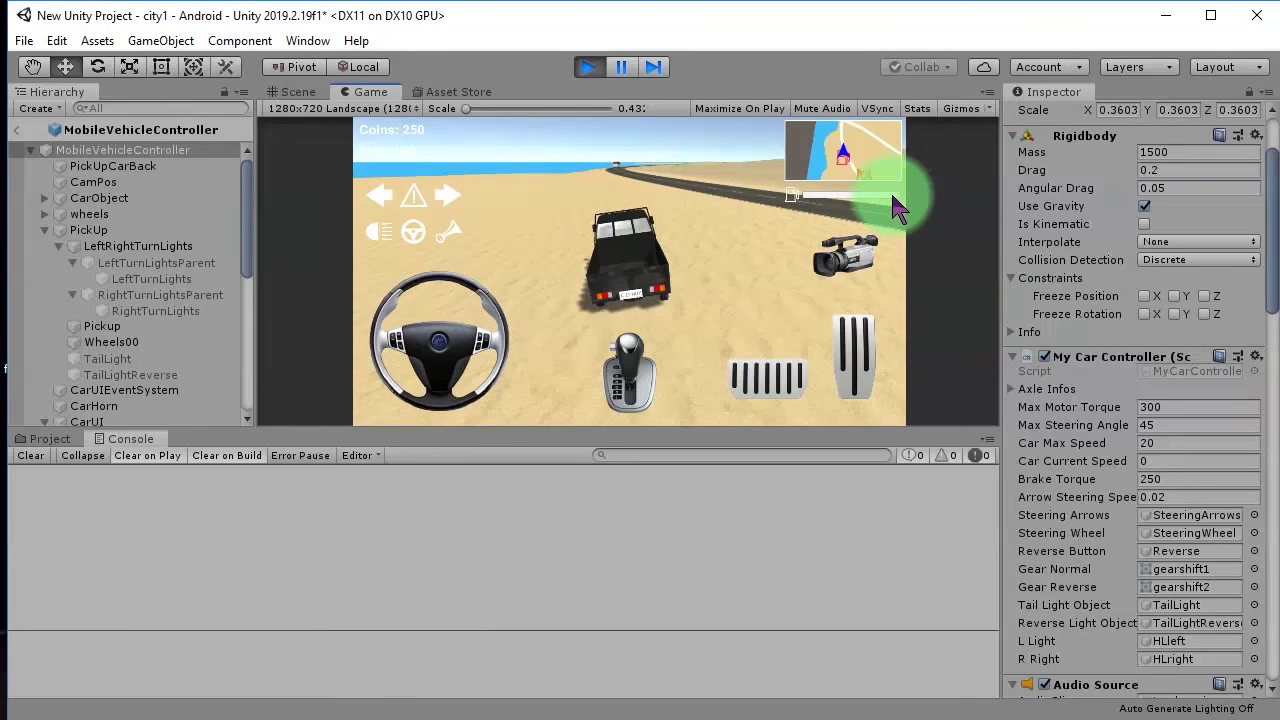
left_click(600, 74)
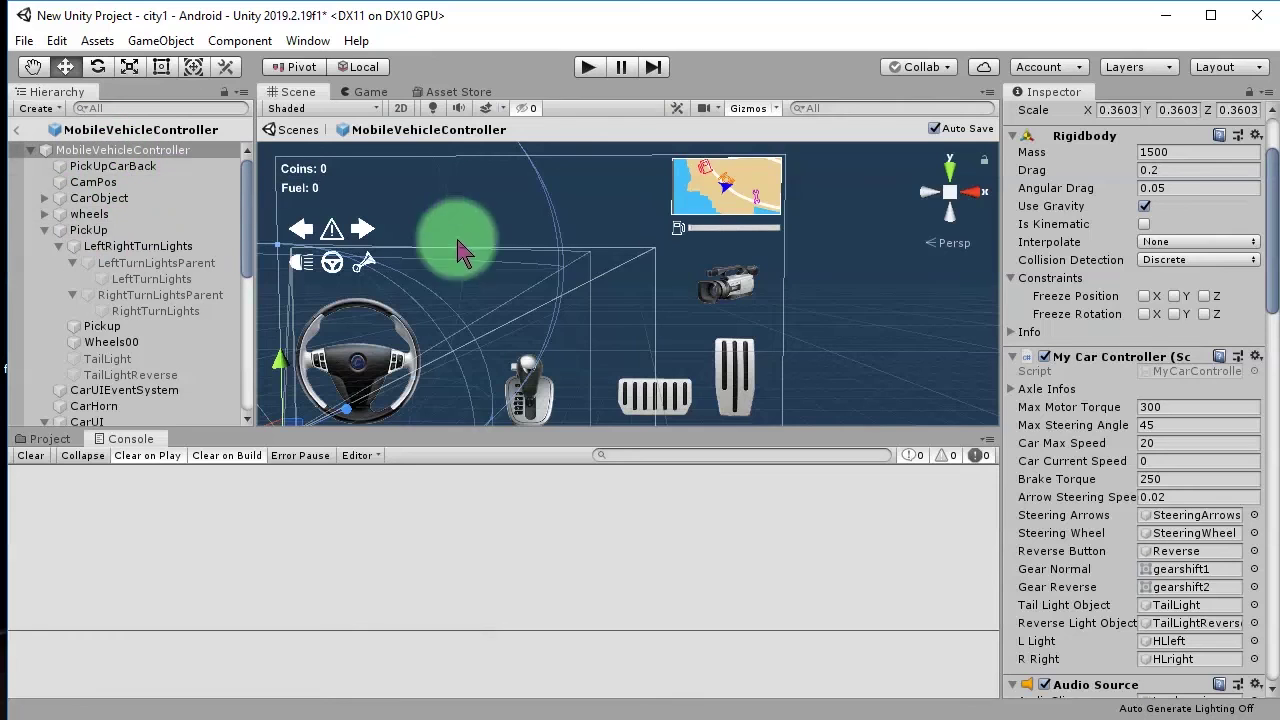
- Frame the fuel slider, select its Fill Area, and drag the right edge to the bar's end
left_click(770, 238)
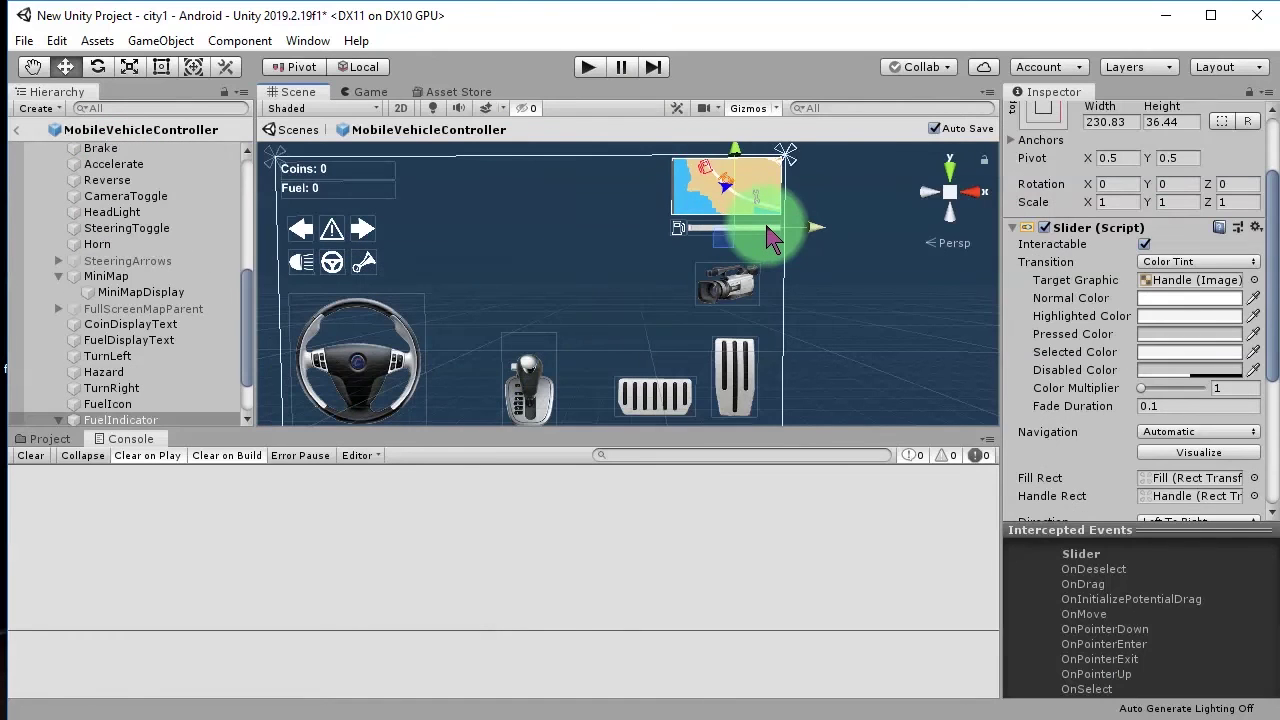
key("f")
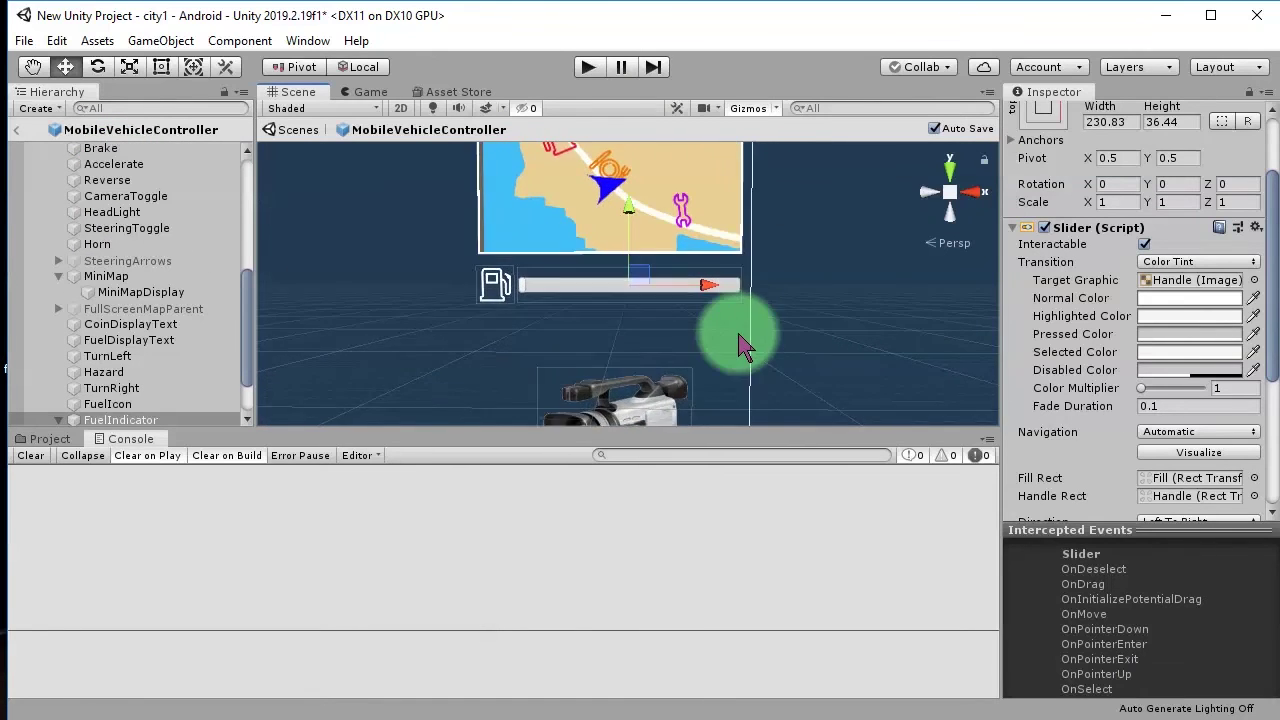
scroll(140, 400, "down", 2)
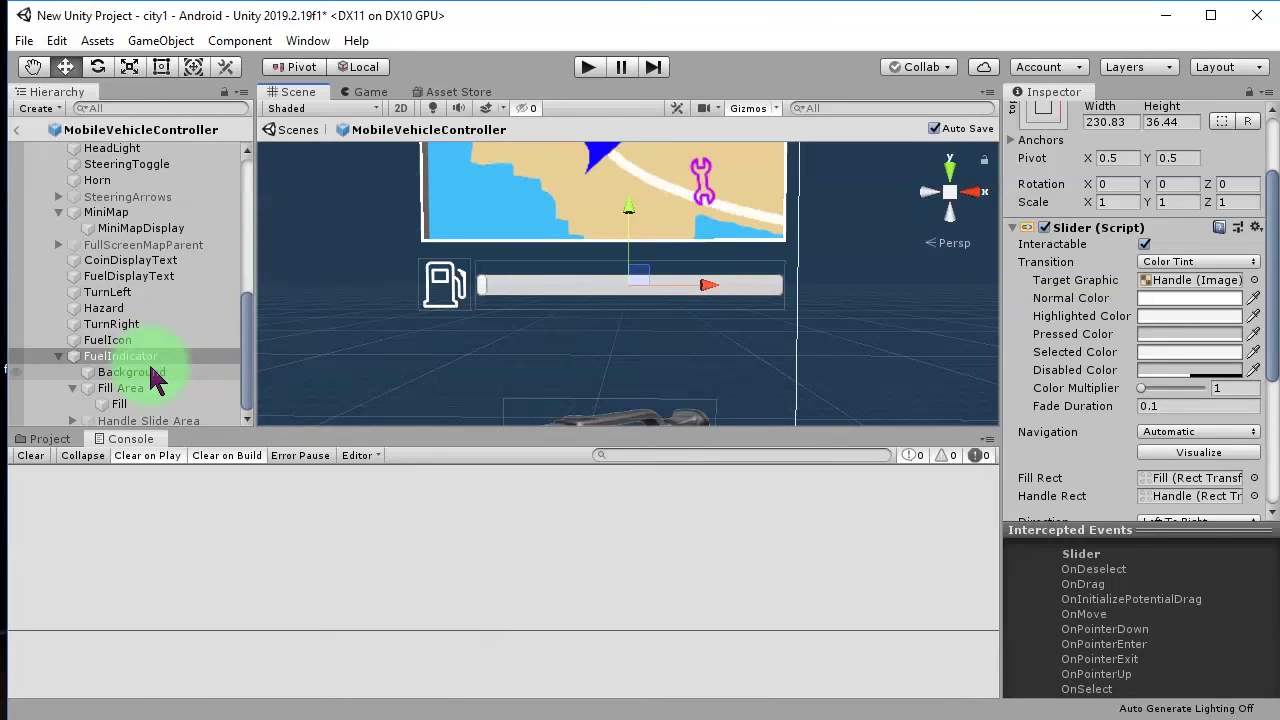
left_click(150, 372)
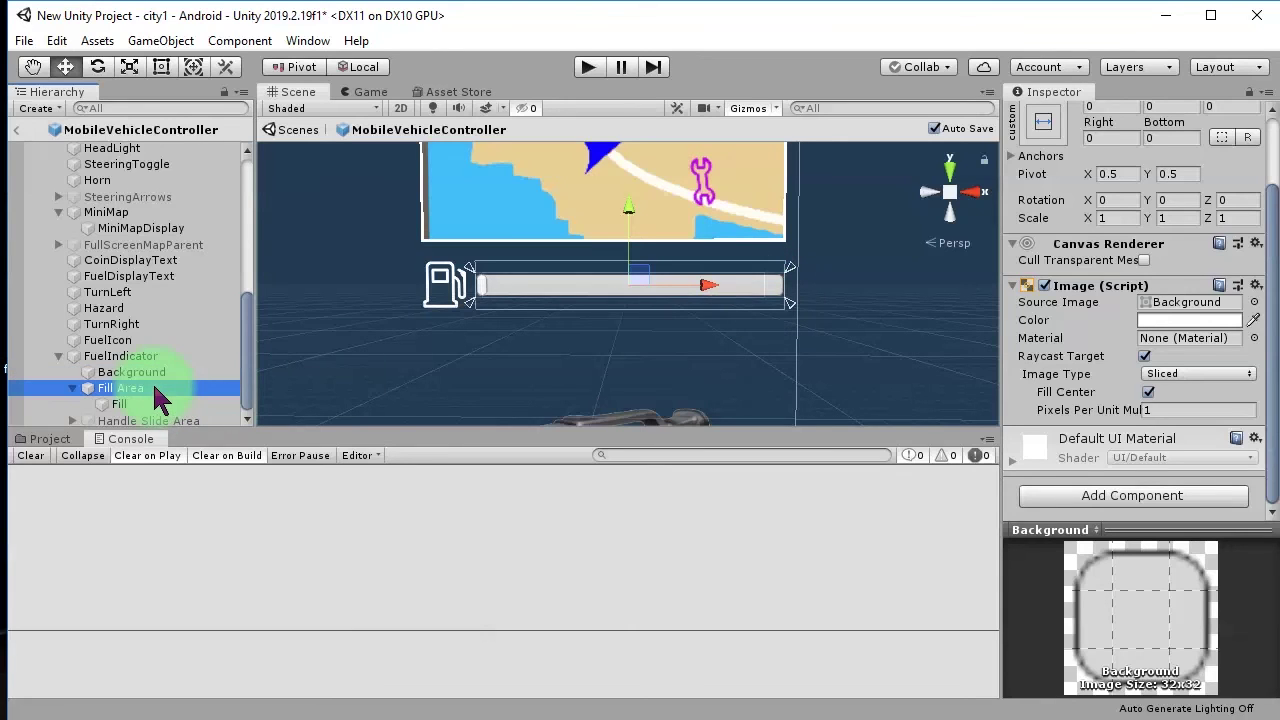
left_click(119, 404)
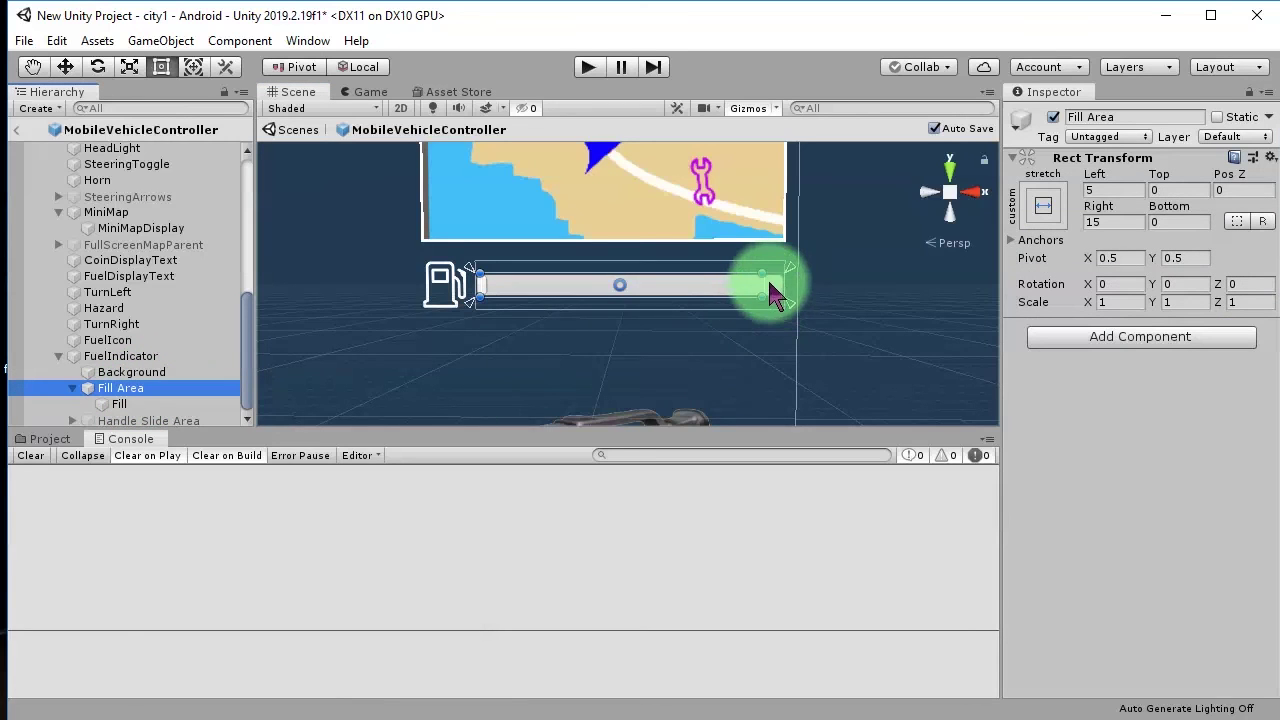
left_click_drag(771, 284, 778, 287)
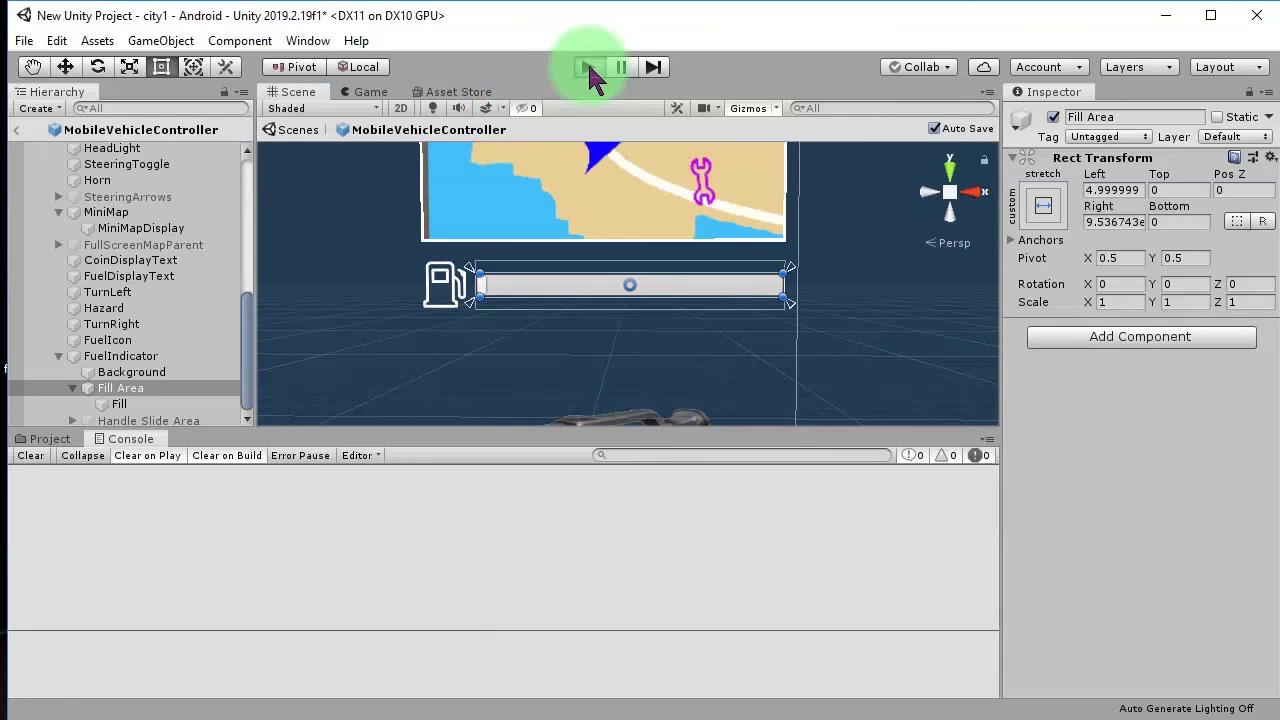
- Enter Play mode to check how the resized FuelIndicator slider behaves in-game
left_click(800, 243)
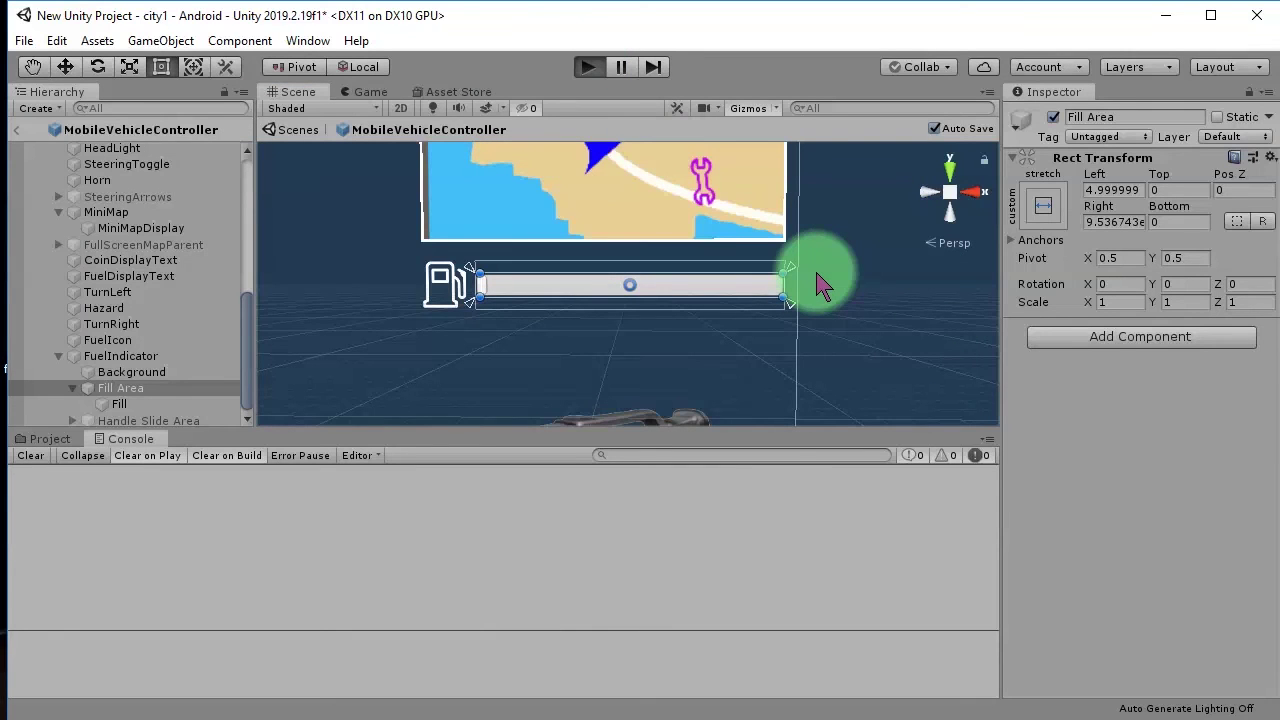